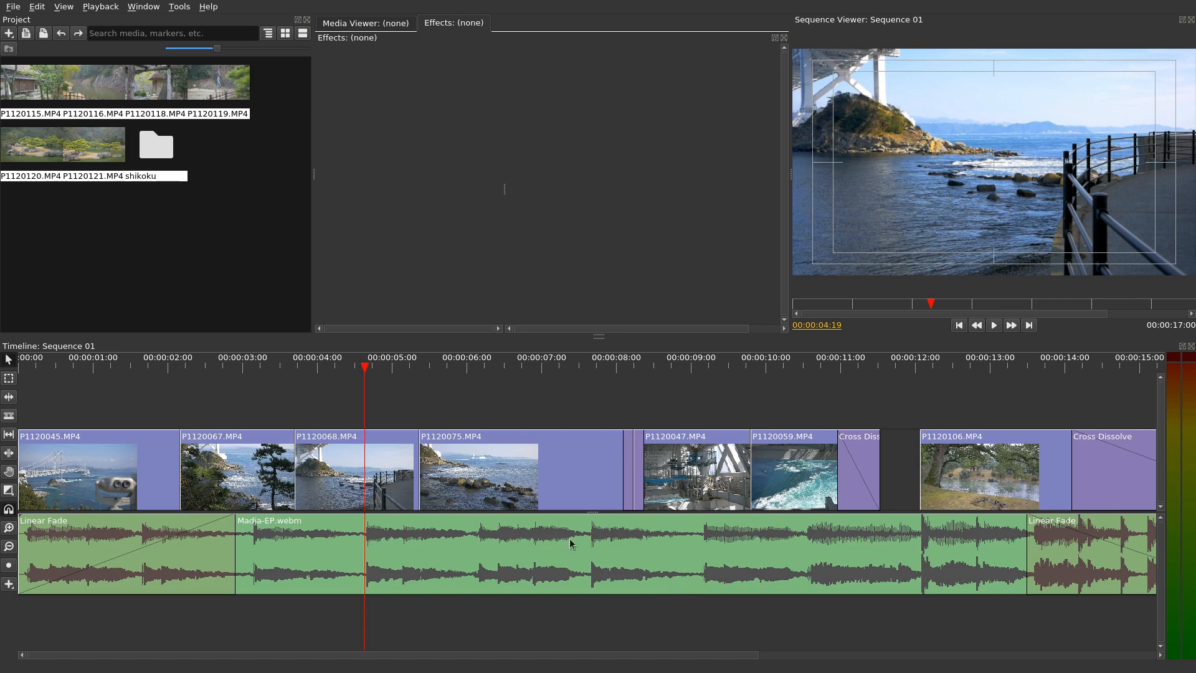
- Scrub through the opening seconds of Sequence 01 and play the sequence from its beginning
left_click_drag(156, 366, 552, 350)
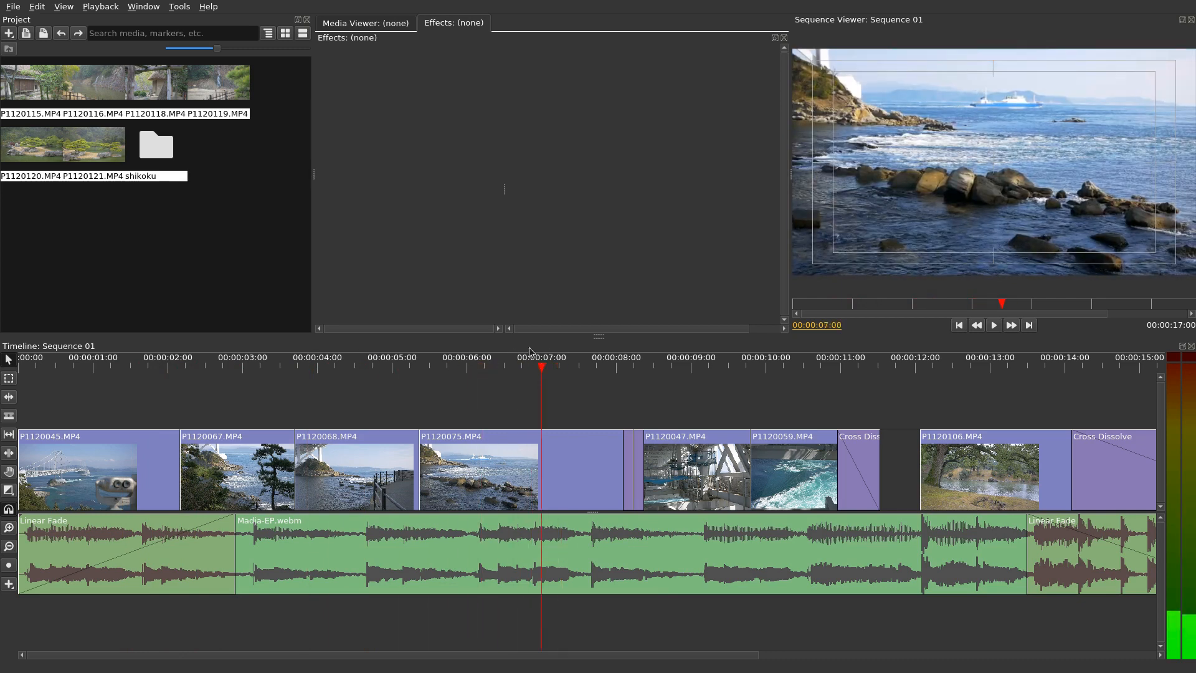
key("Home")
key("space")
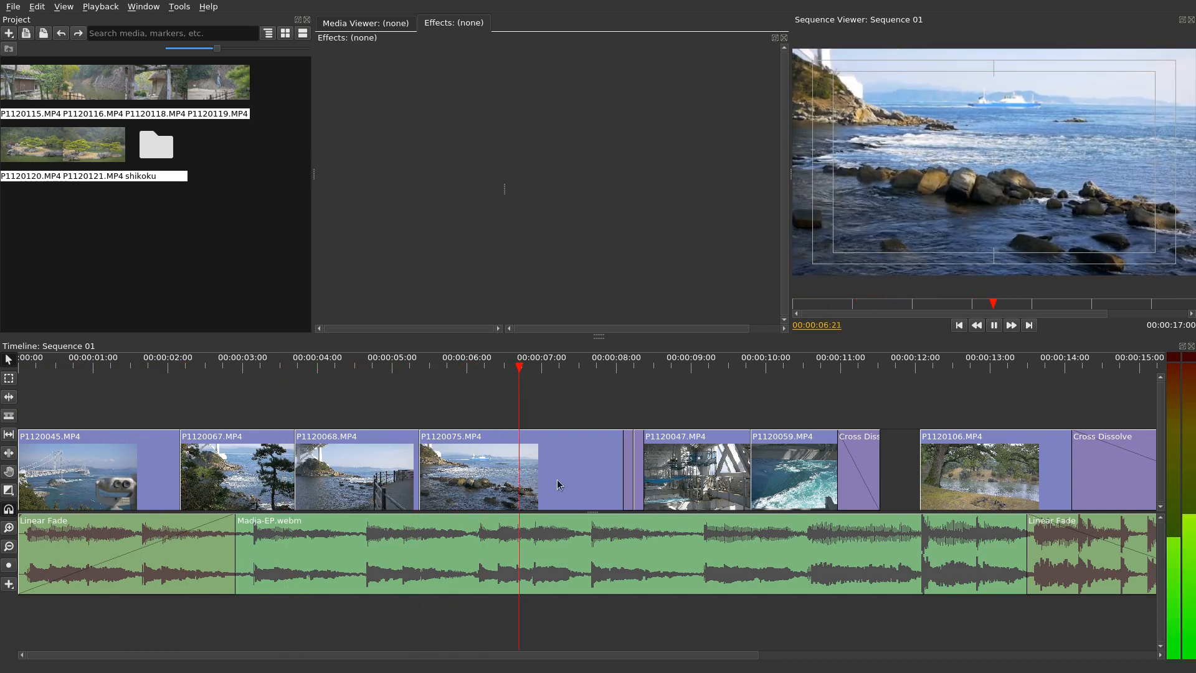
key("space")
- Look through the source clips inside the shikoku media folder and return to the parent folder
left_click(36, 105)
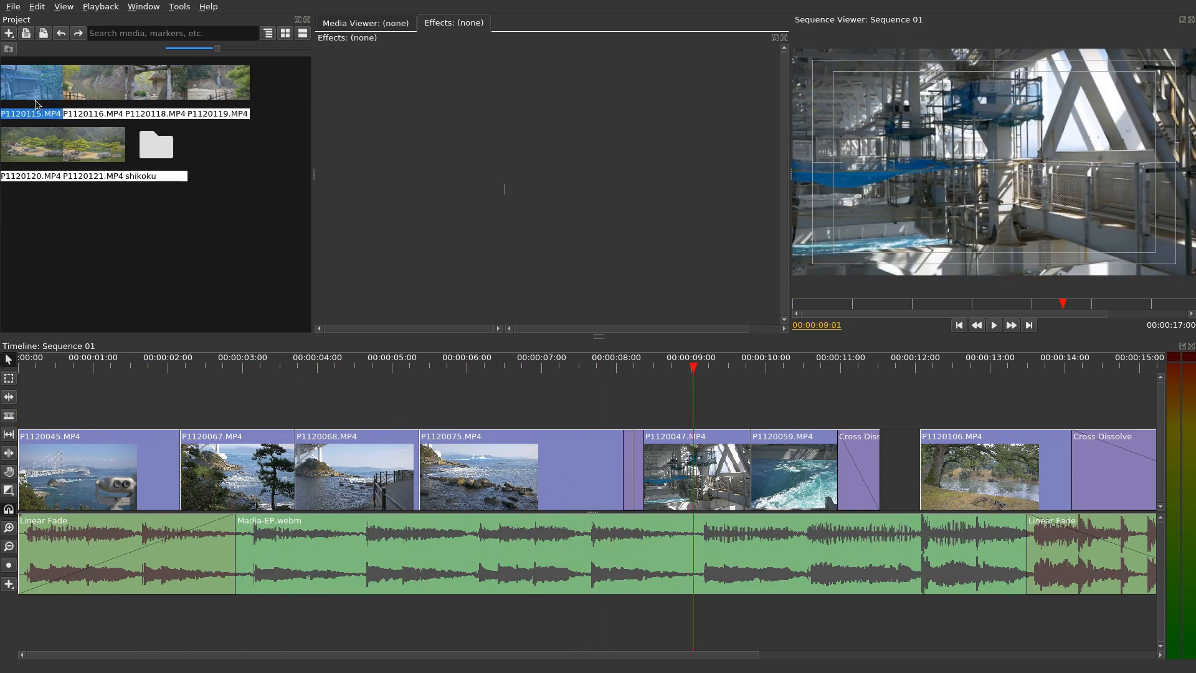
left_click(86, 146, "shift")
double_click(150, 153)
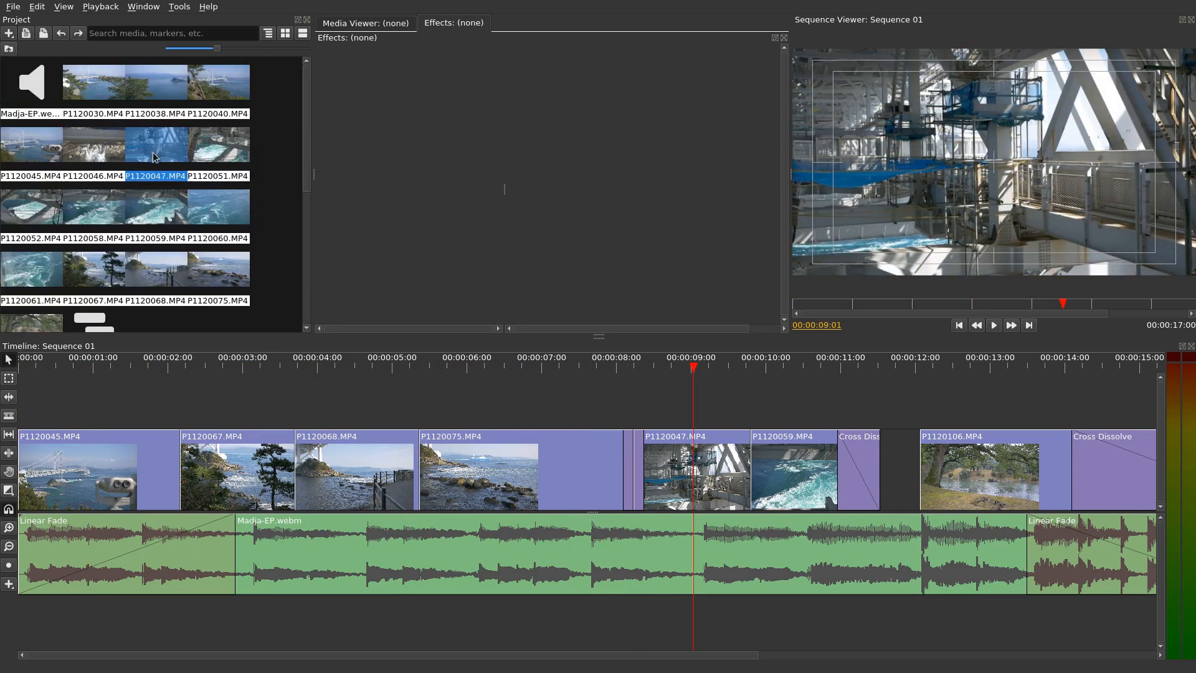
left_click(122, 254)
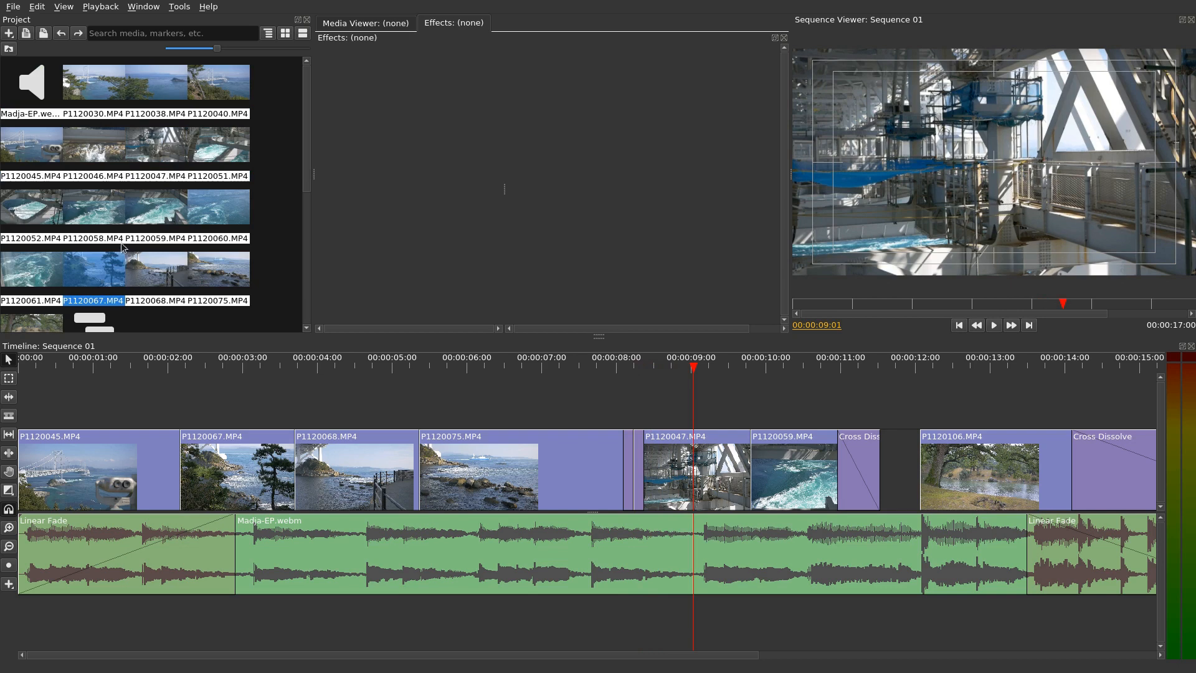
left_click(10, 50)
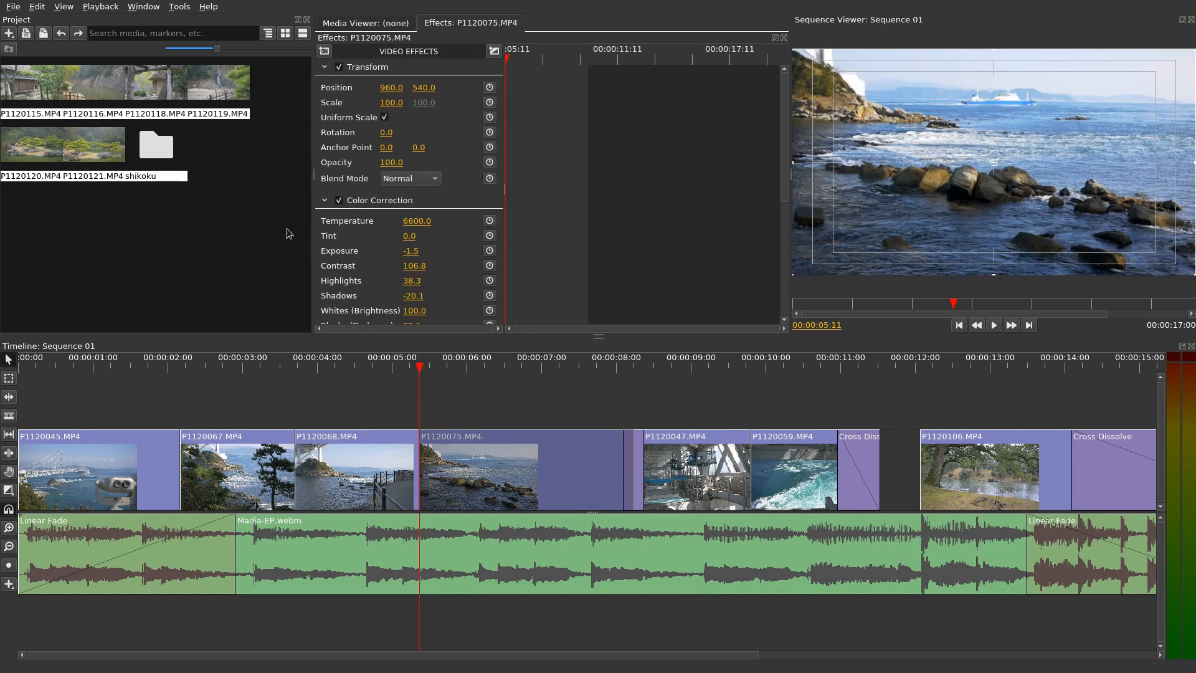
- Preview the source clip P1120119.MP4 and scrub through its footage
mouse_move(285, 307)
left_mouse_down()
mouse_move(212, 220)
mouse_move(243, 225)
mouse_move(205, 253)
left_mouse_up()
left_click(363, 26)
double_click(227, 88)
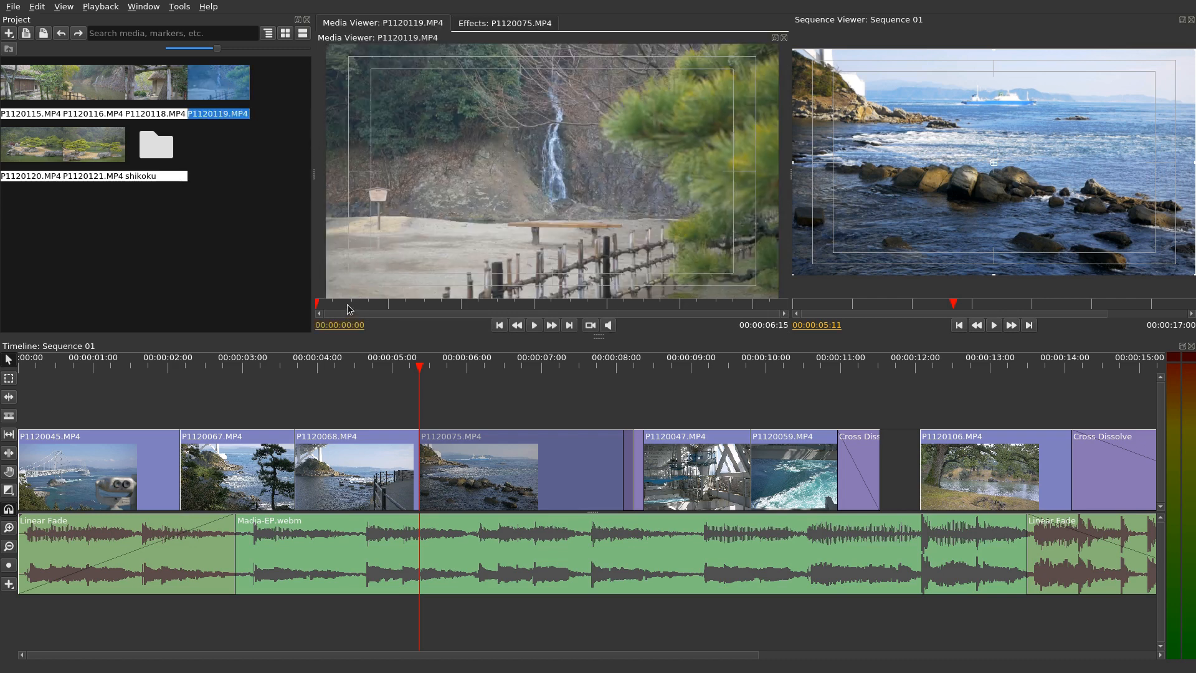
left_click(354, 305)
left_click(638, 305)
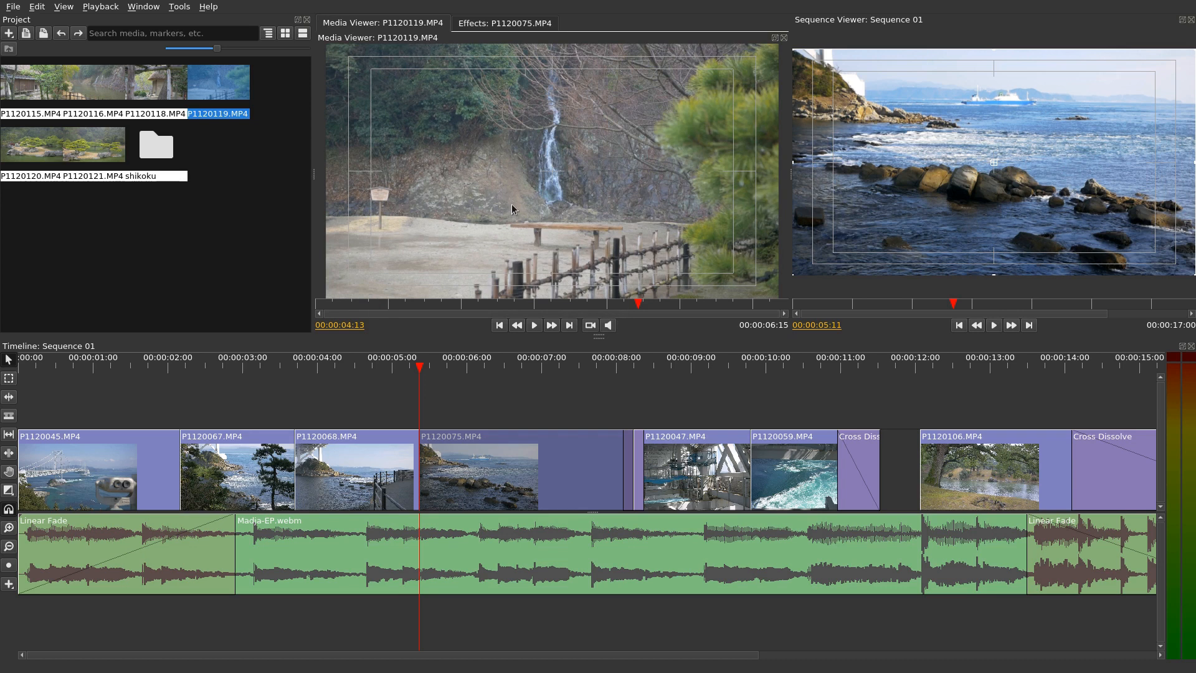
left_click_drag(534, 165, 468, 206)
left_click_drag(230, 88, 348, 392)
key("ctrl+z")
- Examine the effect settings of the P1120075.MP4 and P1120068.MP4 video clips and the Madja-EP.webm audio clip in the timeline
left_click(527, 24)
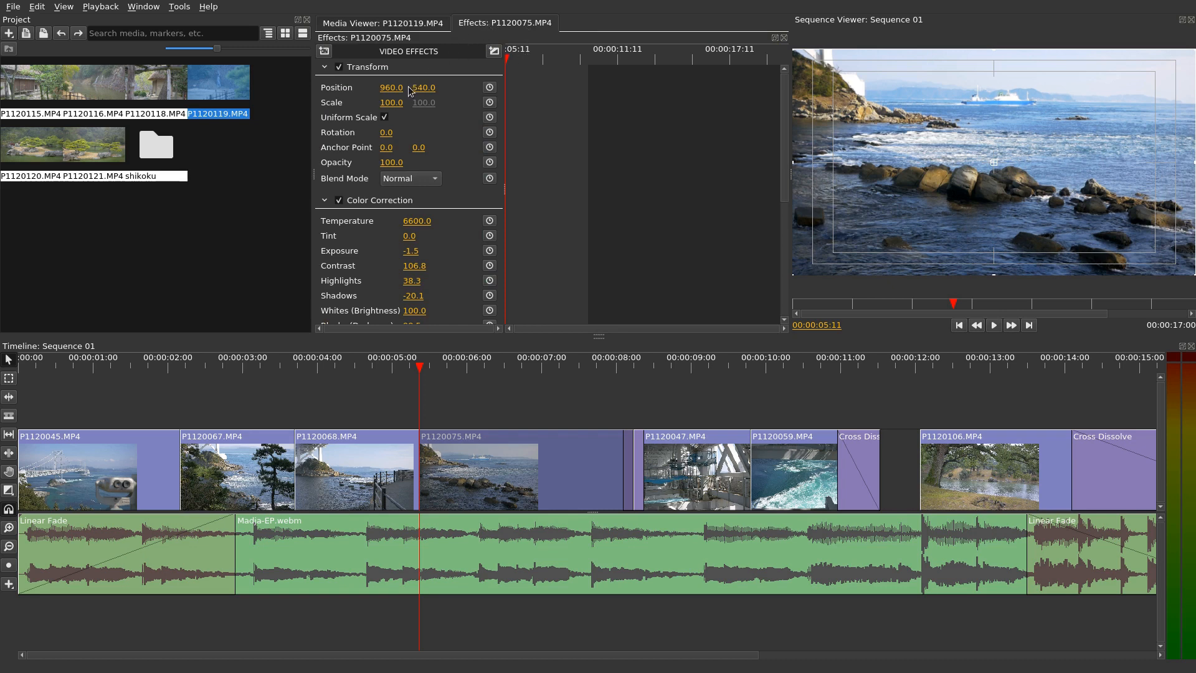
left_click(510, 475)
left_click(337, 475)
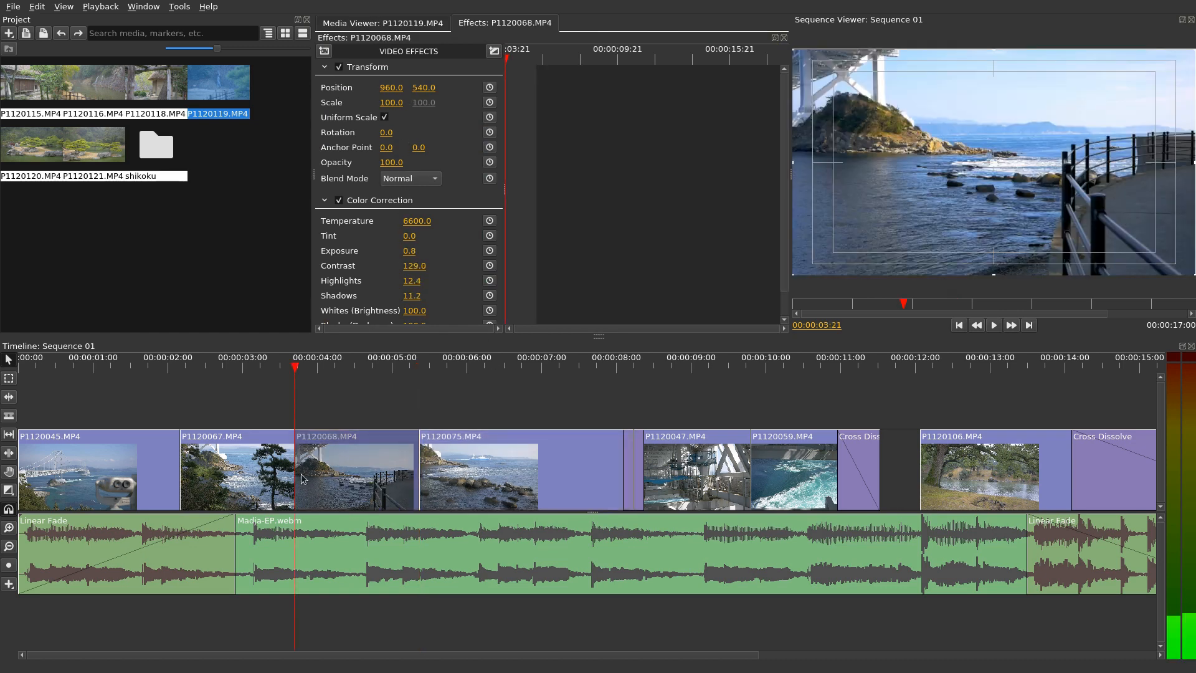
left_click(256, 476)
left_click(461, 477)
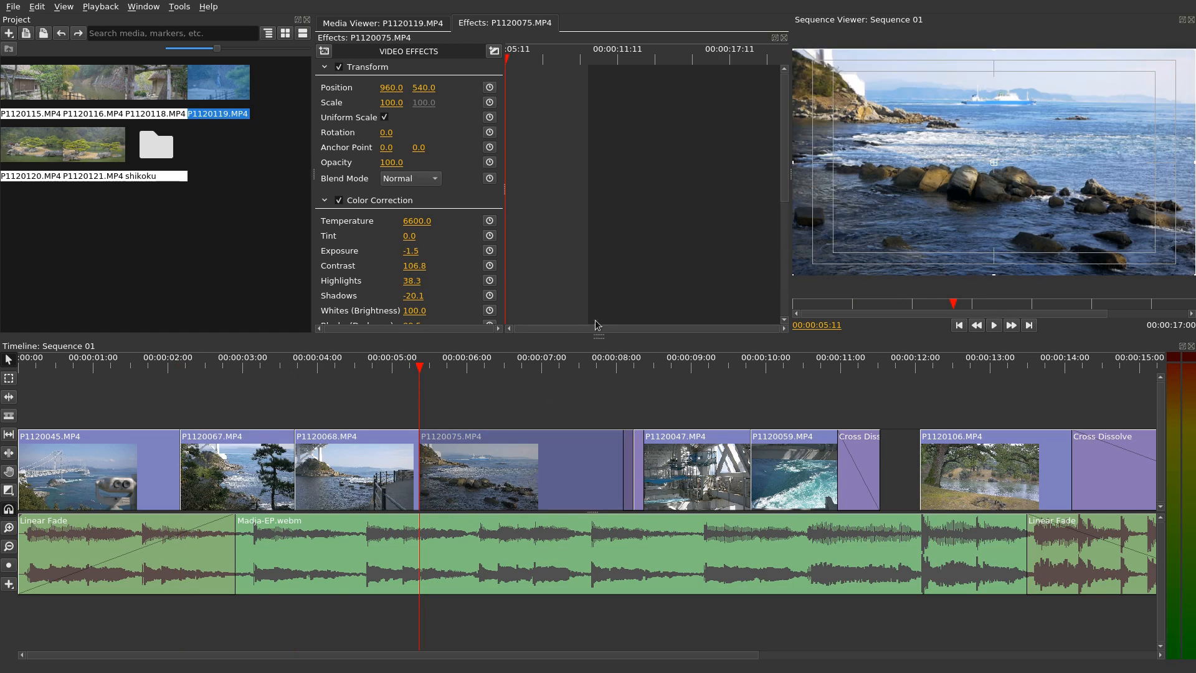
mouse_move(55, 271)
left_mouse_down()
mouse_move(45, 331)
mouse_move(65, 309)
left_mouse_up()
left_click(435, 406)
left_click(337, 450)
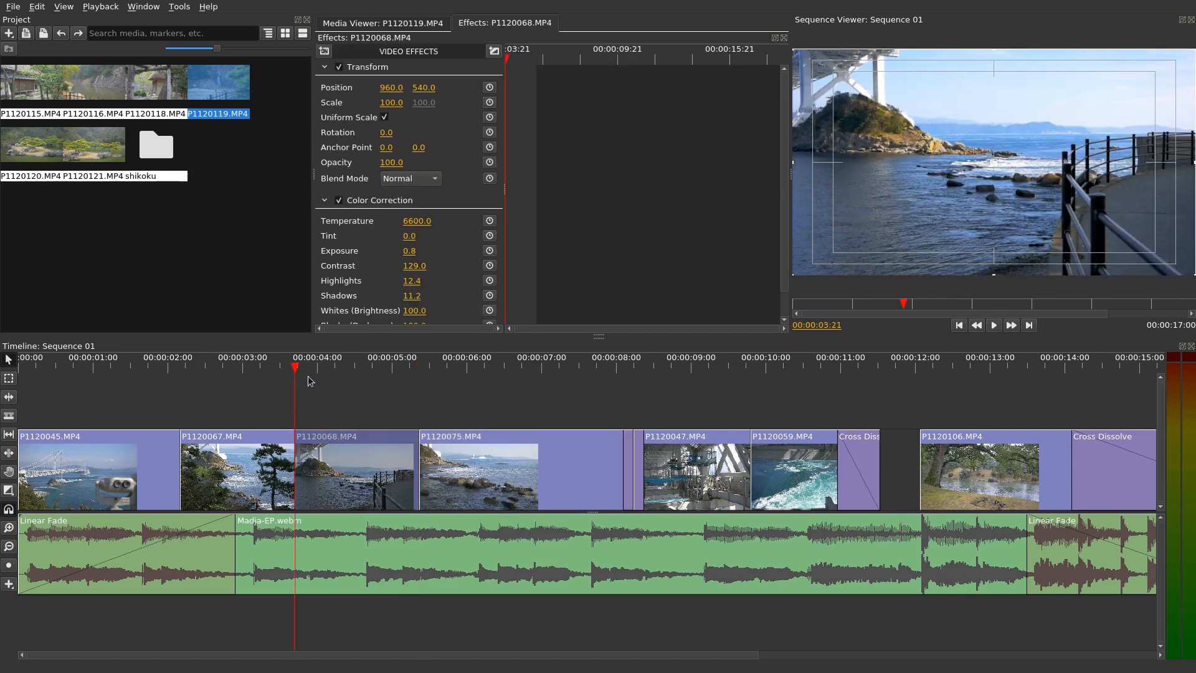
left_click_drag(335, 367, 481, 374)
left_click(576, 464)
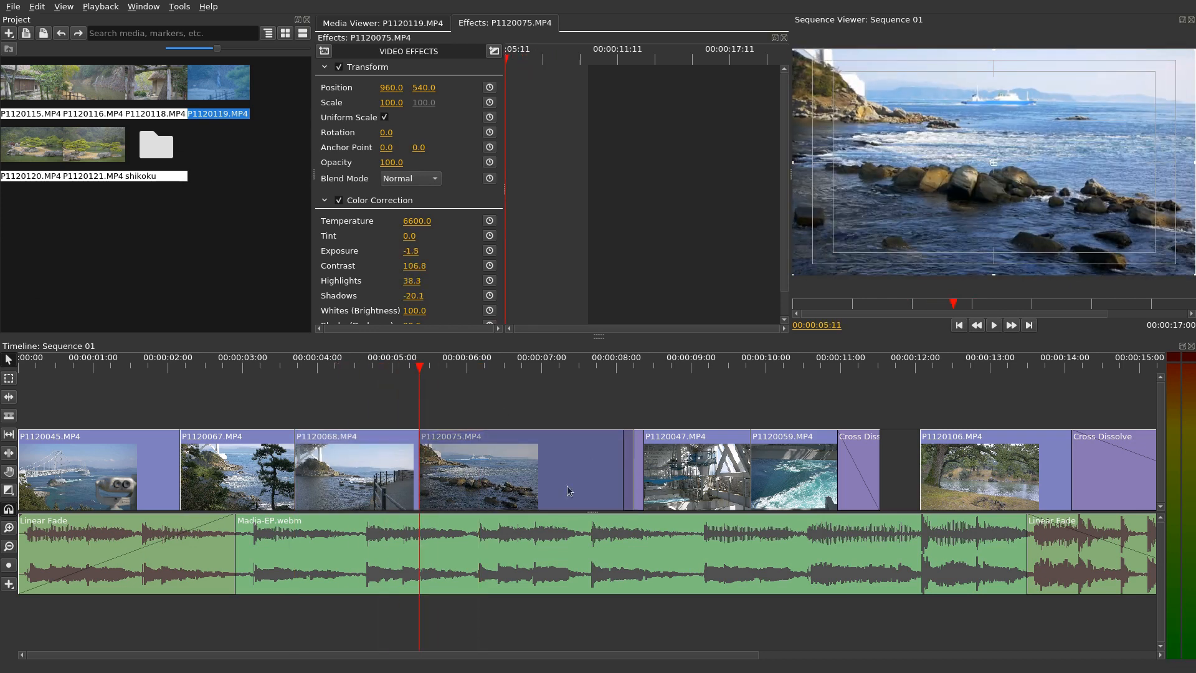
left_click(437, 538)
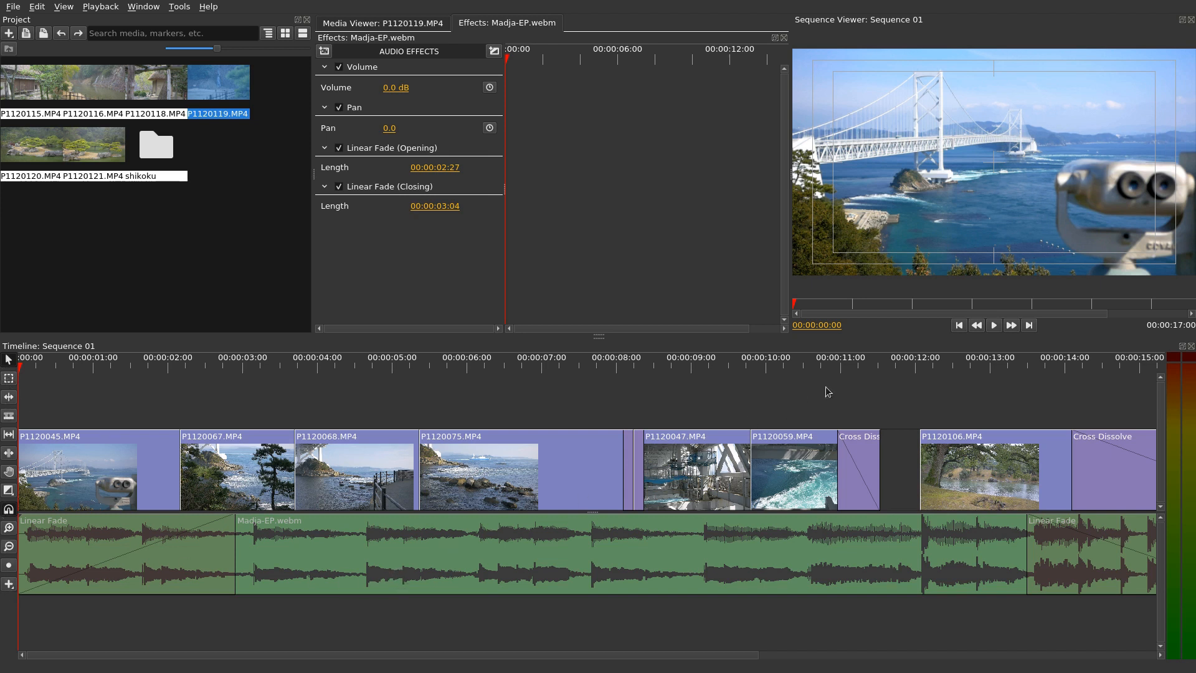
mouse_move(1034, 405)
left_mouse_down()
mouse_move(1139, 400)
mouse_move(1119, 408)
left_mouse_up()
left_click_drag(1116, 386, 1115, 413)
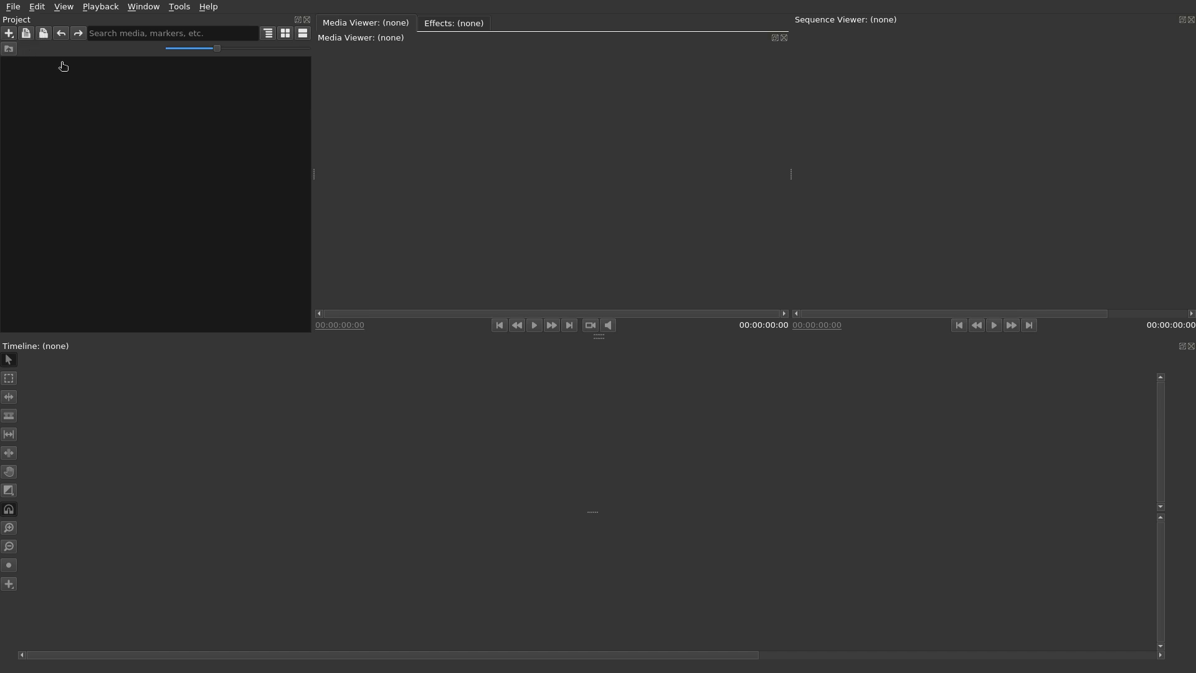
- Start saving the empty project and browse to the Olive folder inside Documents
left_click_drag(51, 87, 48, 54)
left_click(44, 35)
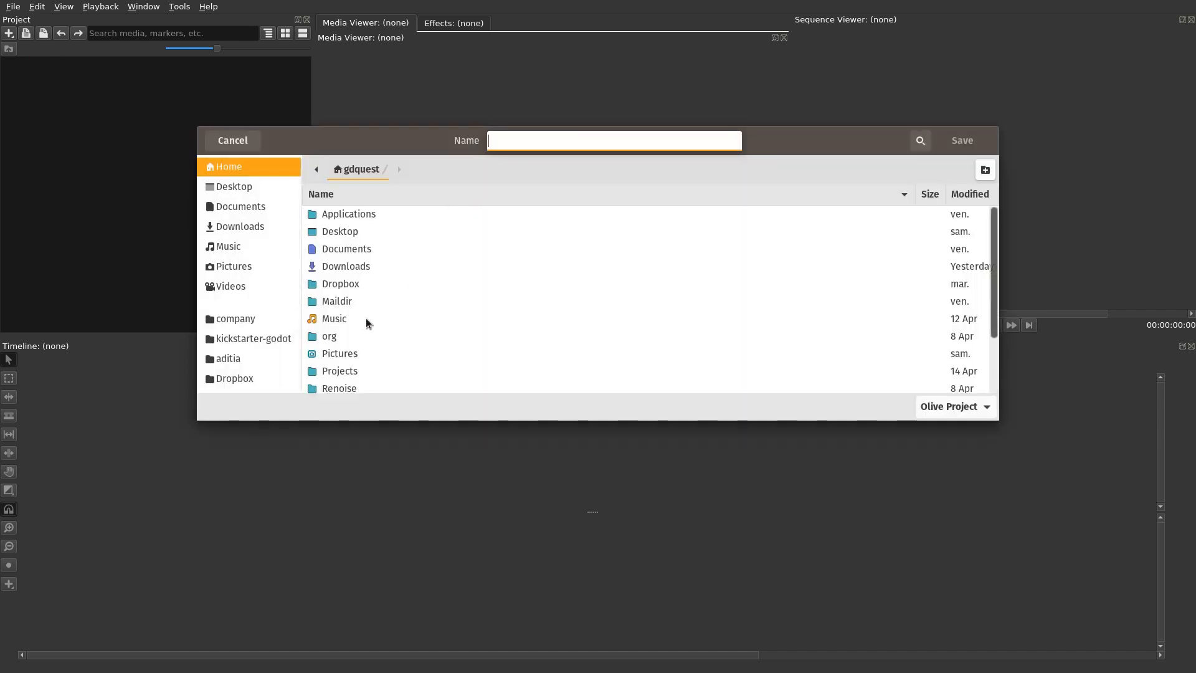
double_click(378, 247)
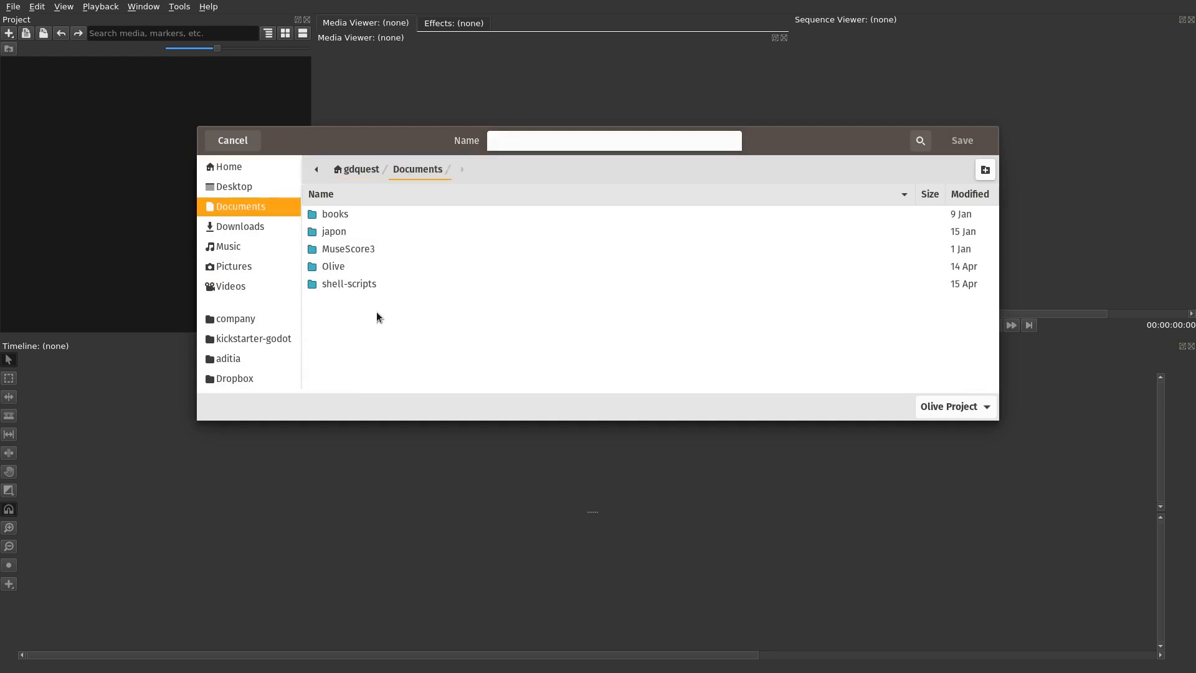
double_click(370, 267)
right_click(382, 260)
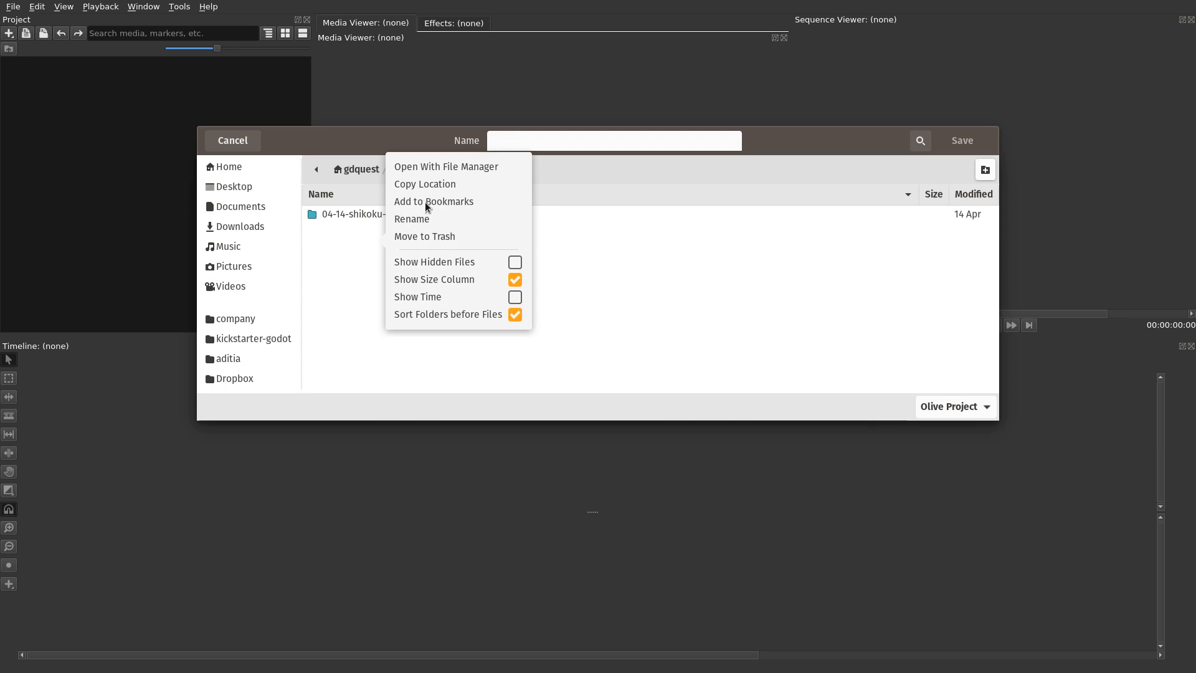
left_click(868, 325)
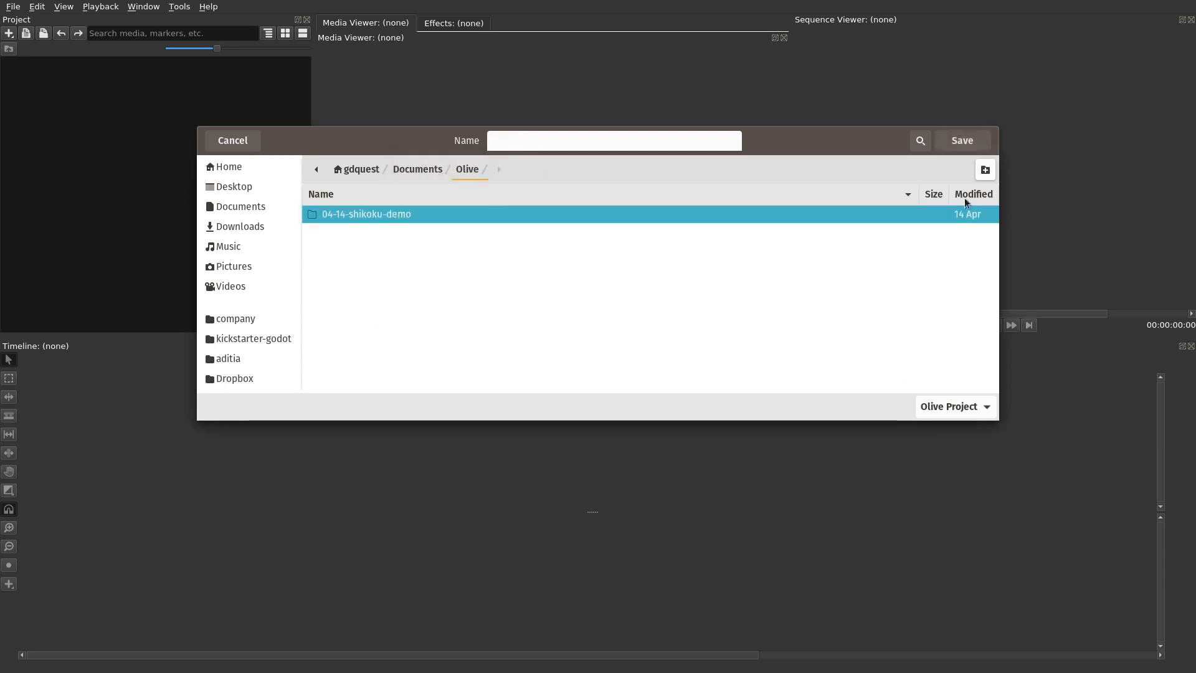
- Create a new folder named 04-22-demo inside the Olive folder for the project
left_click(984, 172)
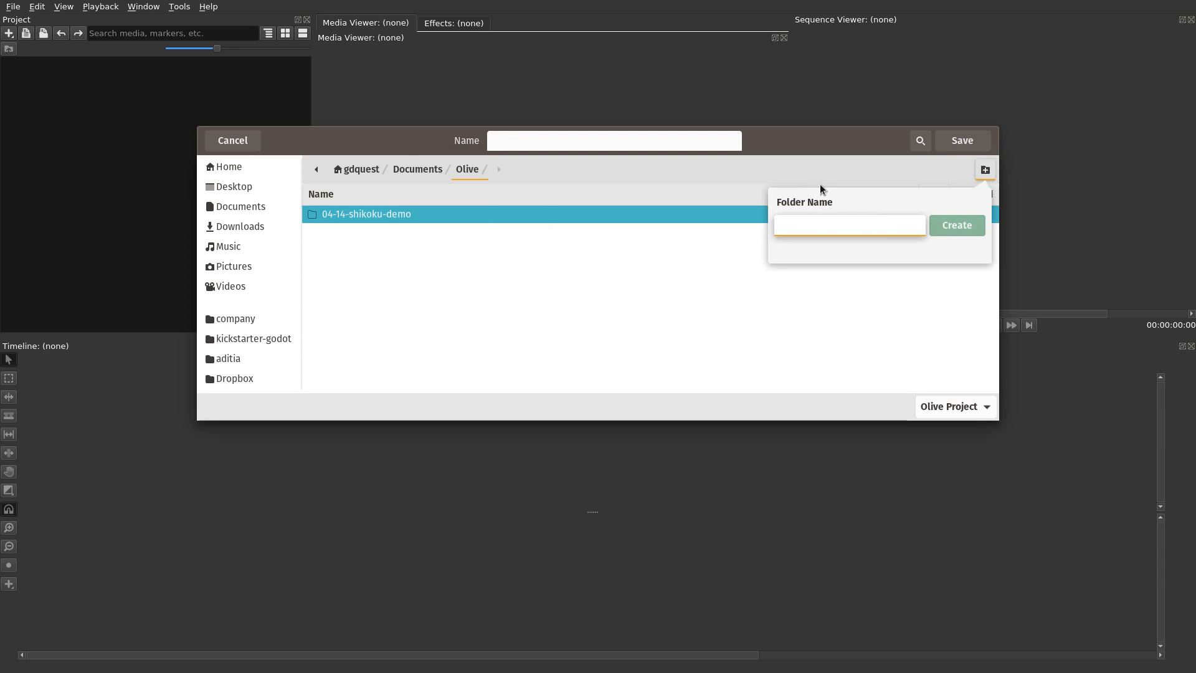
type("04")
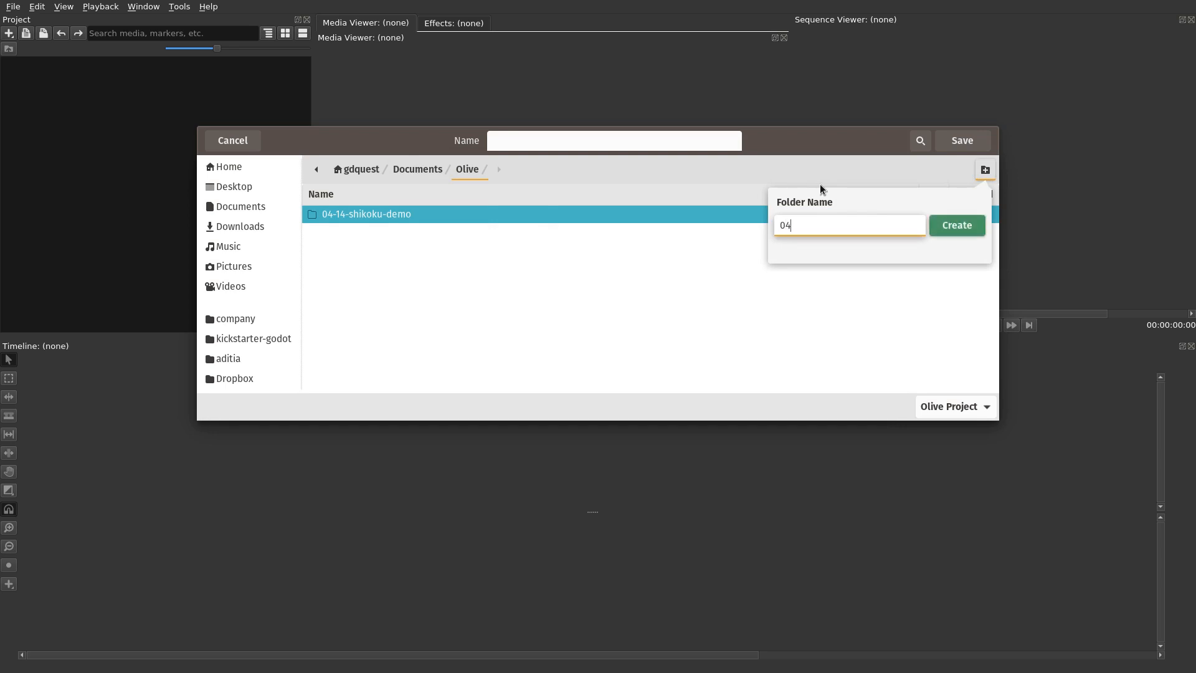
key("super")
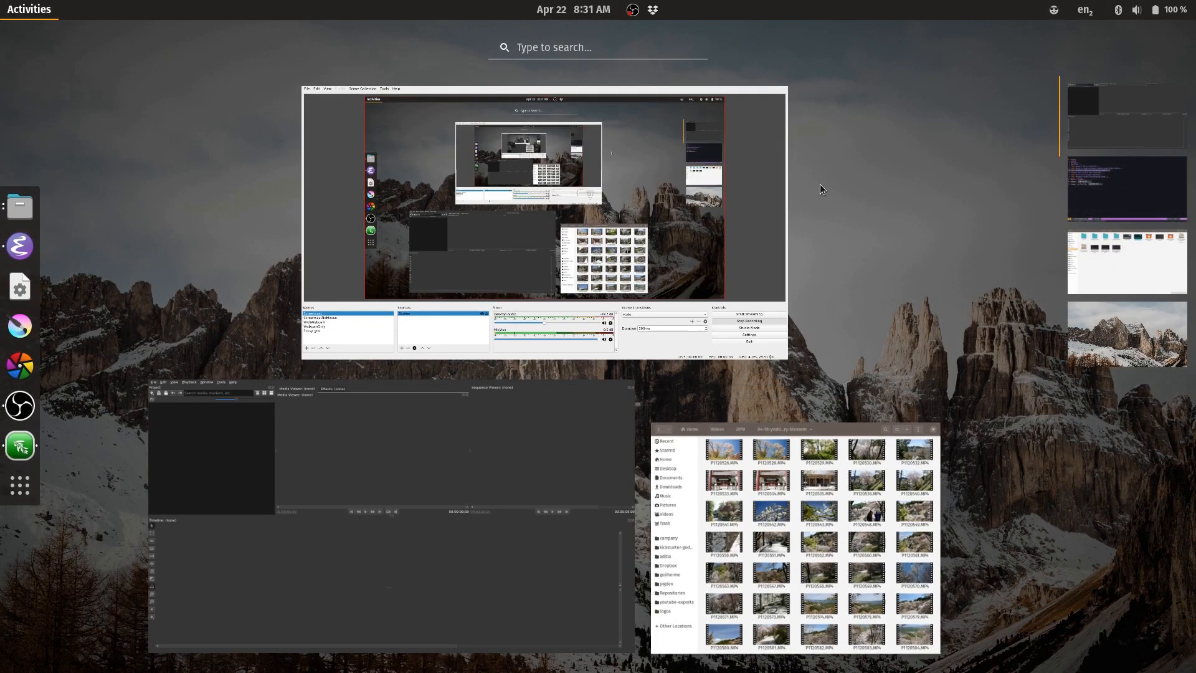
key("super")
type("-22-")
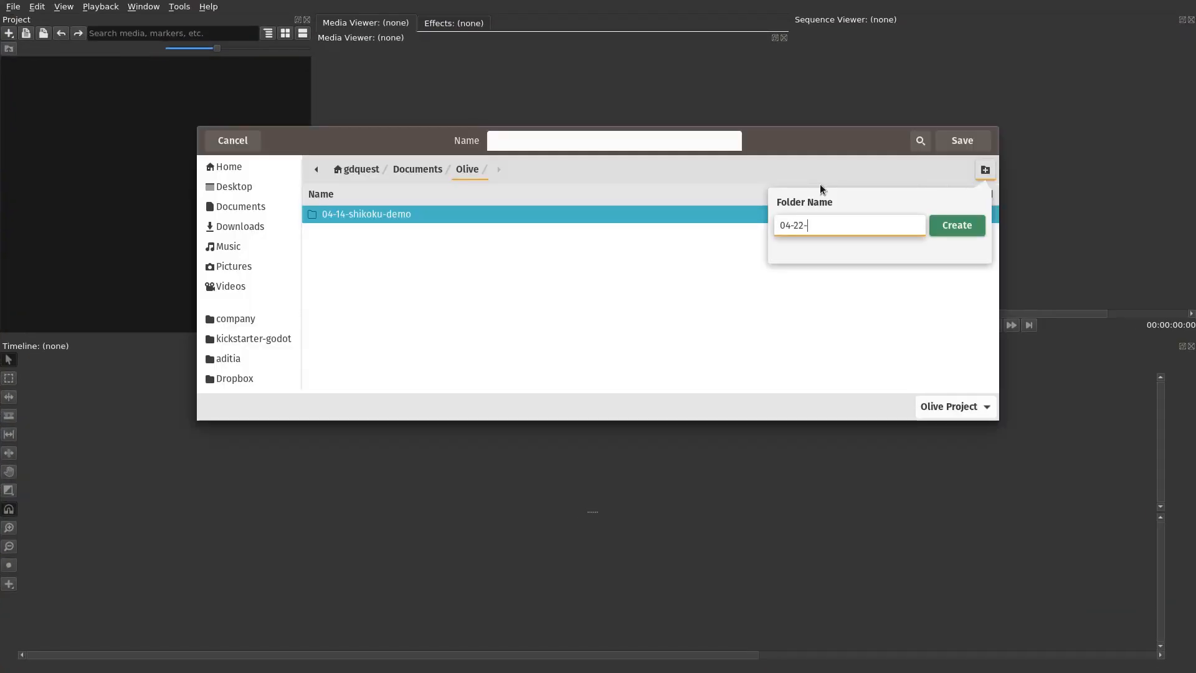
type("demo")
key("Return")
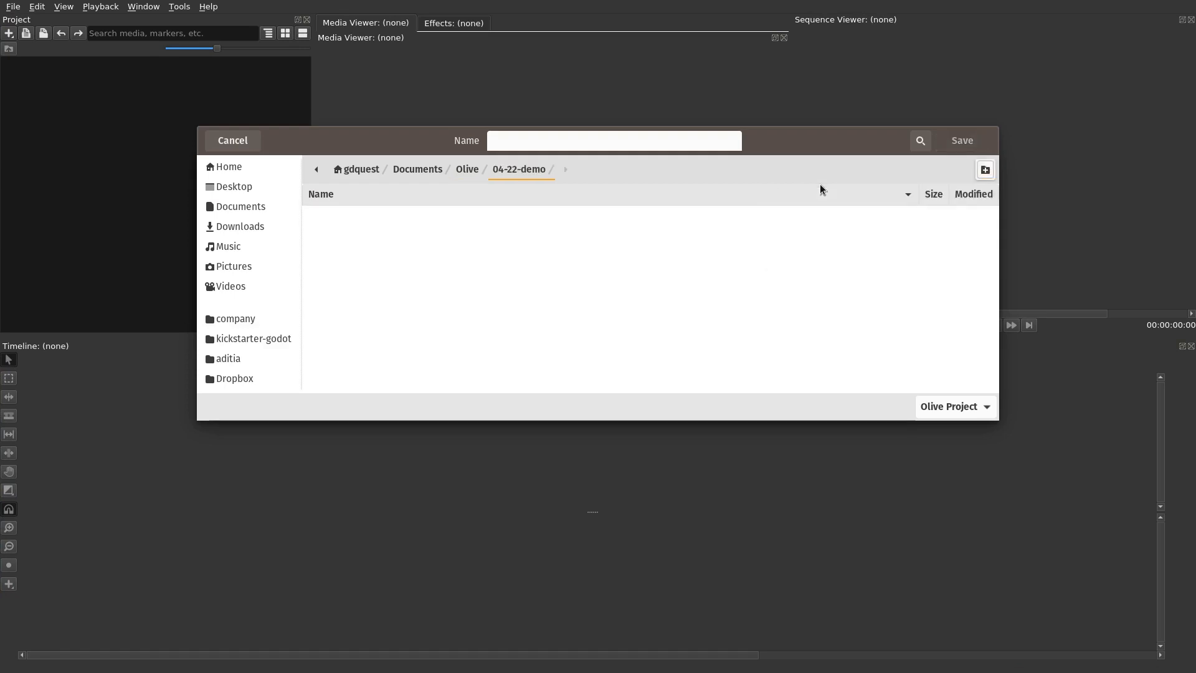
- Save the project under the name demo in the 04-22-demo folder
left_click(528, 149)
type("demo")
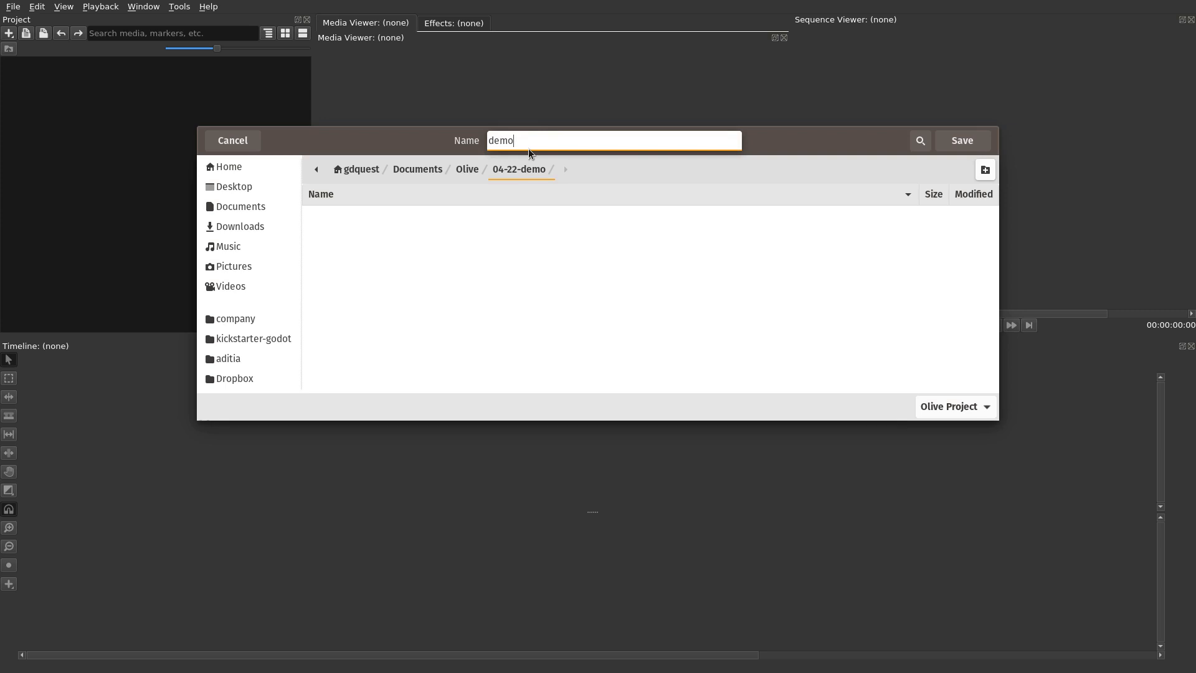
left_click_drag(963, 138, 961, 137)
left_click(829, 238)
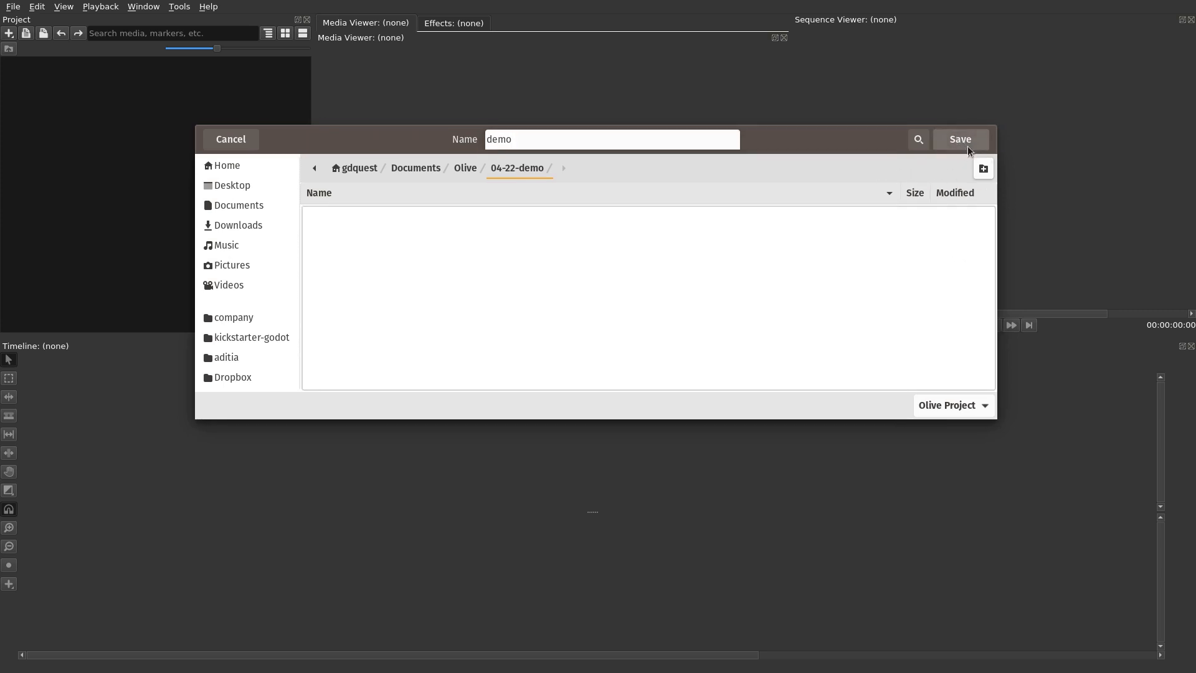
left_click(963, 142)
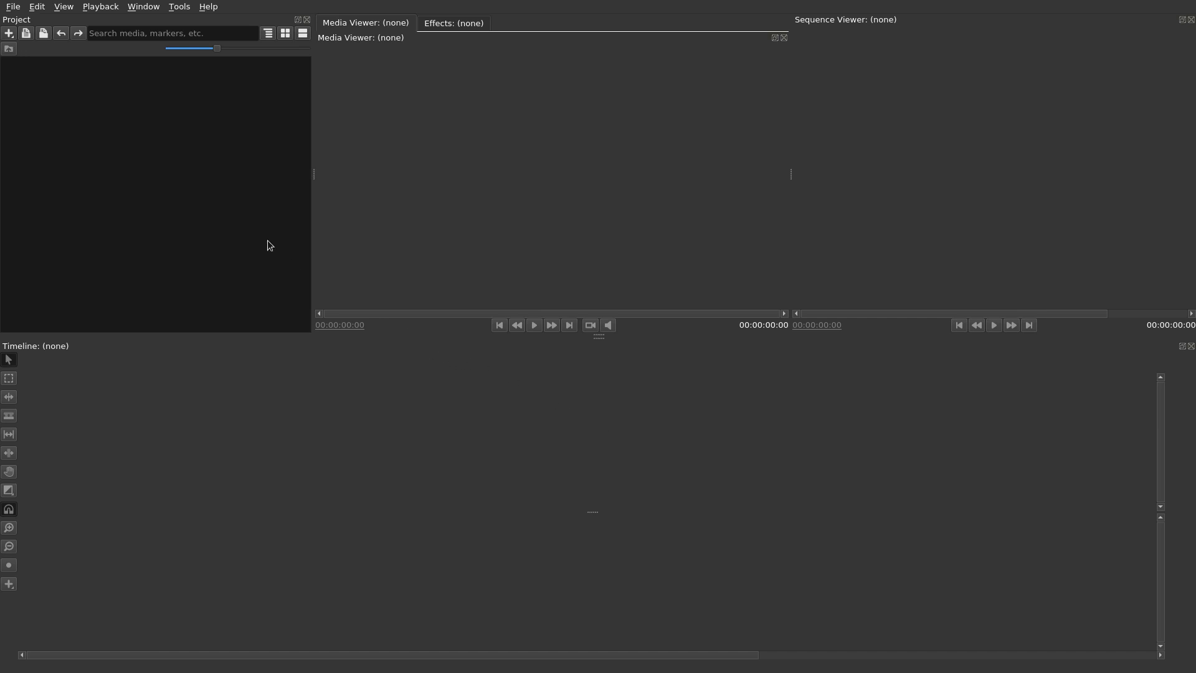
left_click(13, 7)
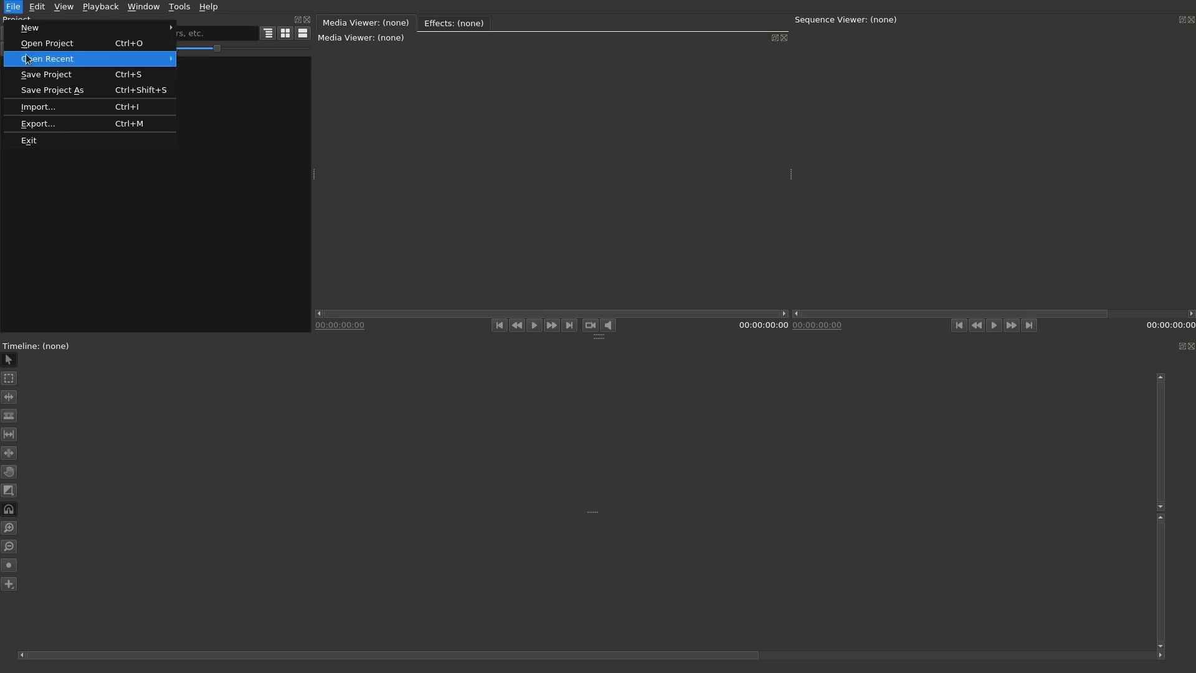
left_click(70, 237)
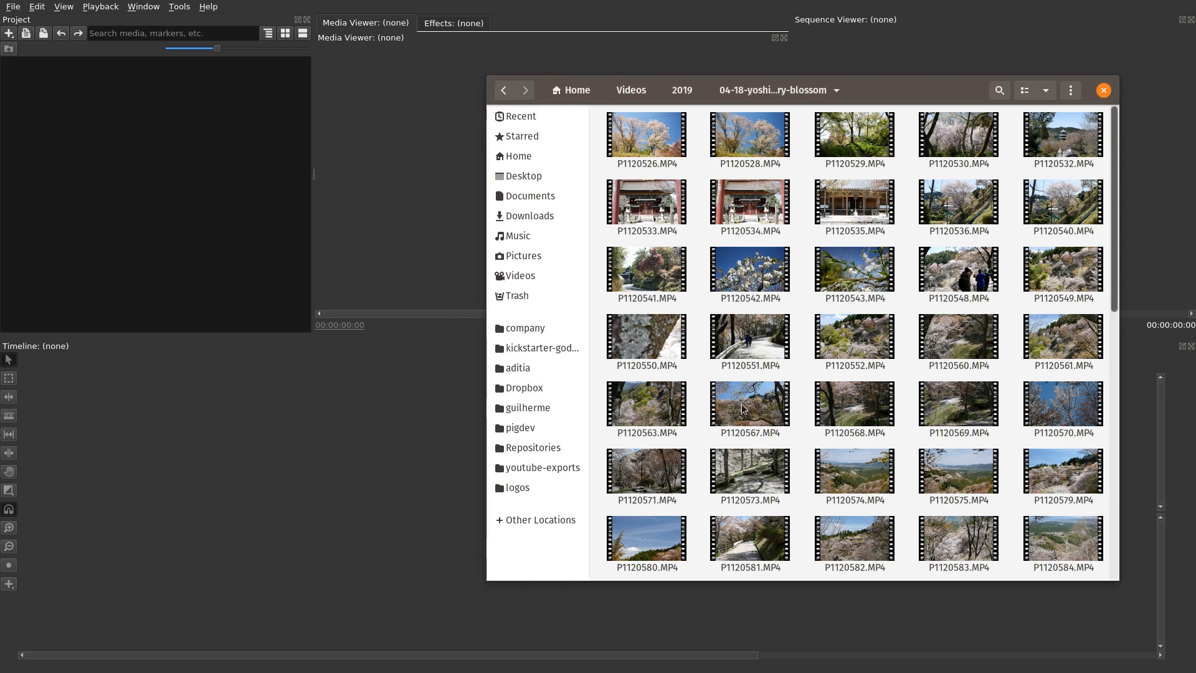
- Import clips P1120526.MP4 through P1120561.MP4 plus P1120574.MP4 and P1120575.MP4 from the file manager's 04-18-yoshino-cherry-blossom folder into the project
left_click_drag(797, 436, 676, 419)
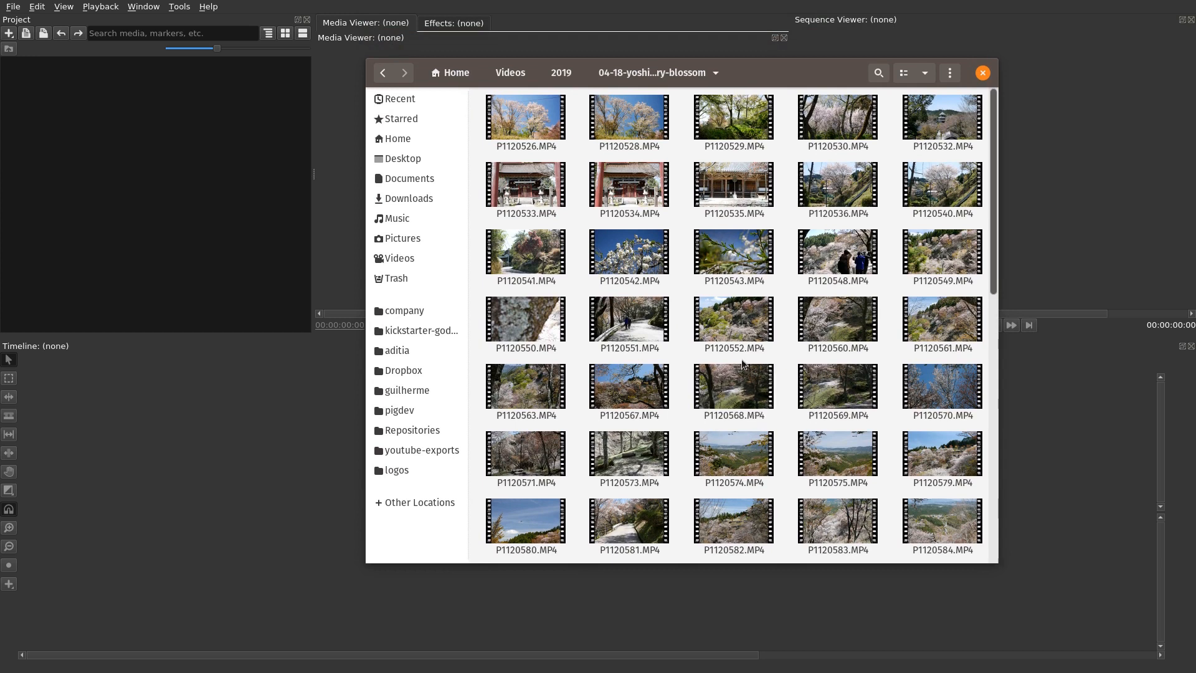
left_click(529, 135)
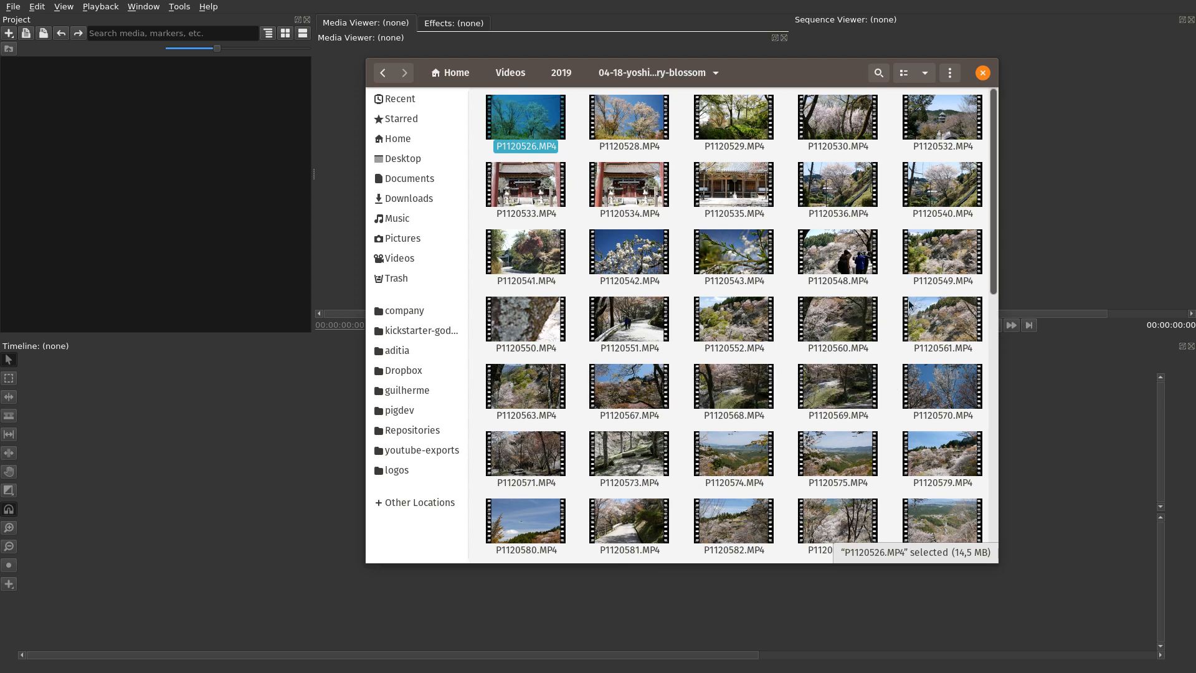
left_click(942, 321, "shift")
left_click(735, 461, "ctrl")
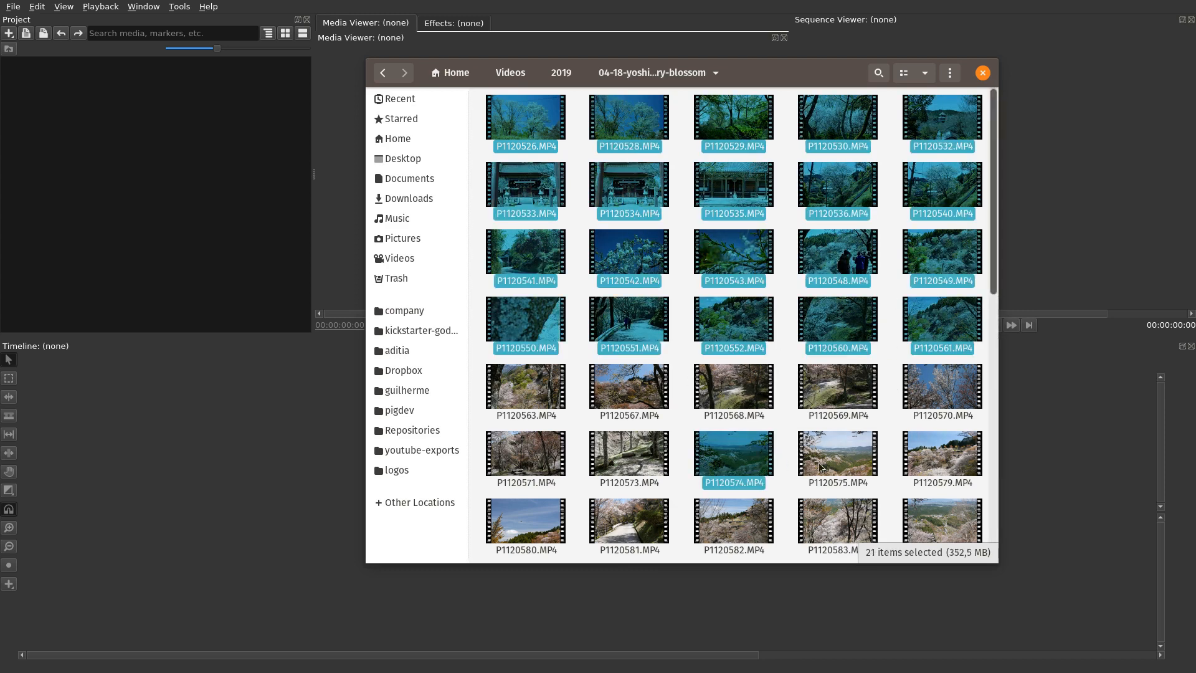
left_click(807, 467, "ctrl")
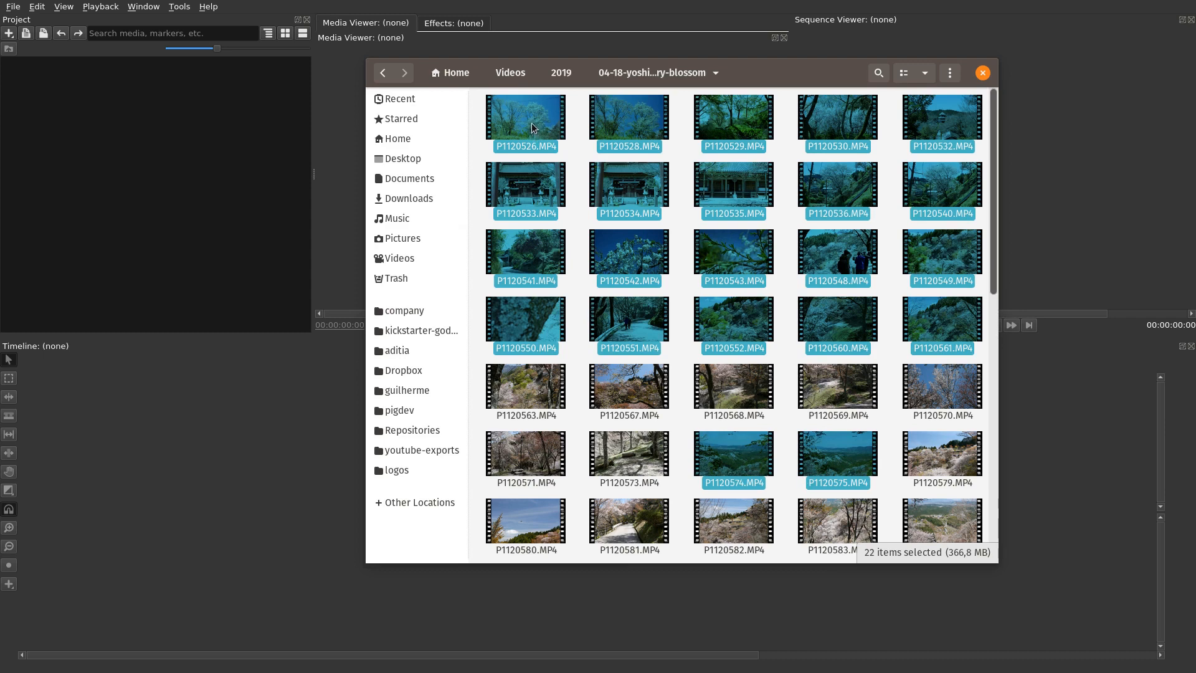
left_click_drag(529, 129, 148, 122)
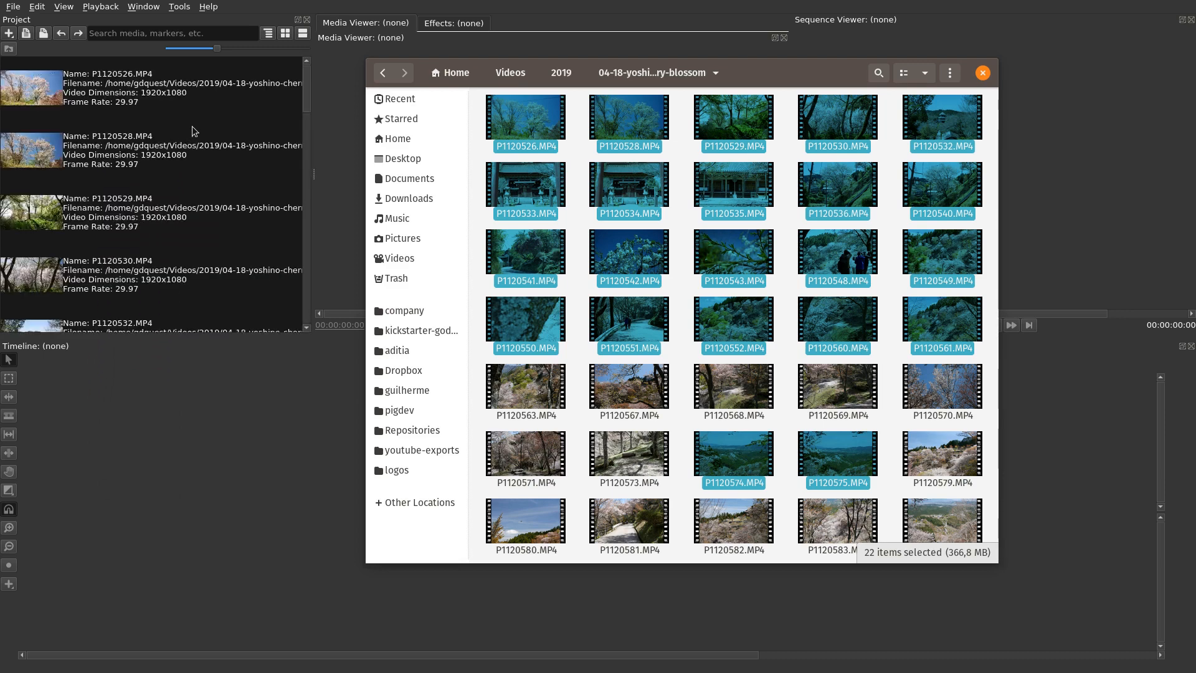
- Widen the project media area and select the imported clip P1120528.MP4
left_click(202, 134)
left_click_drag(313, 175, 354, 175)
left_click(277, 97)
left_click(268, 138)
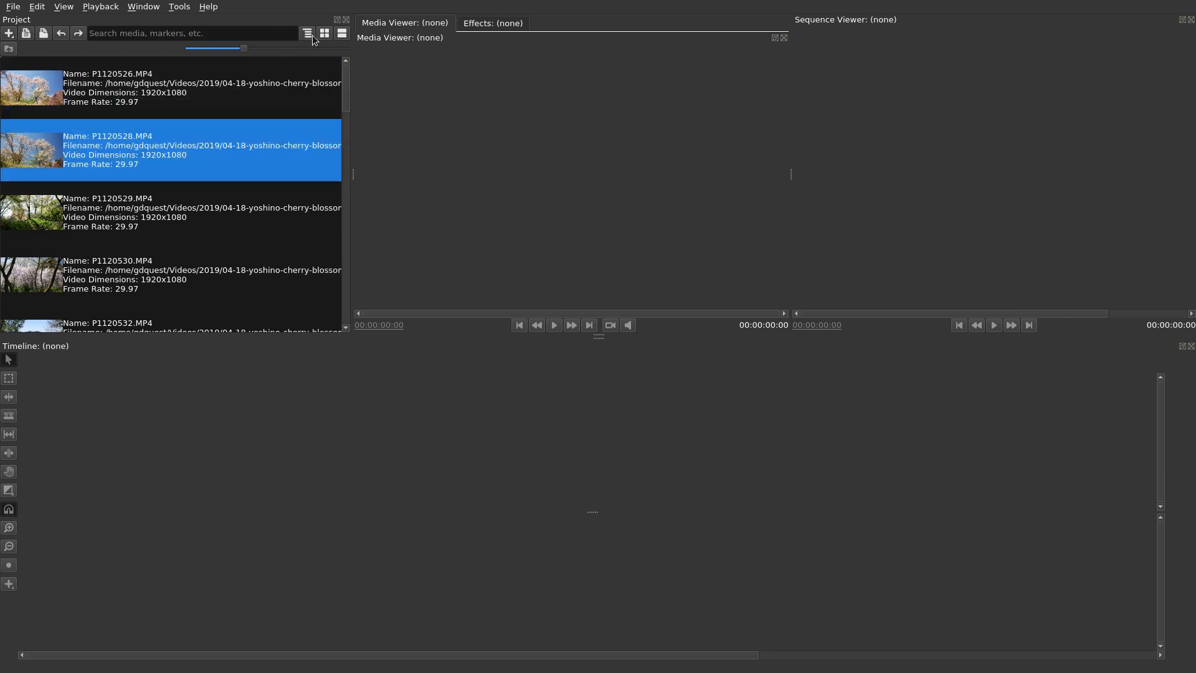
- Switch the project media to the thumbnail icon view and enlarge the project area in width and height
mouse_move(326, 15)
left_mouse_down()
mouse_move(288, 39)
mouse_move(341, 22)
left_mouse_up()
left_click(325, 34)
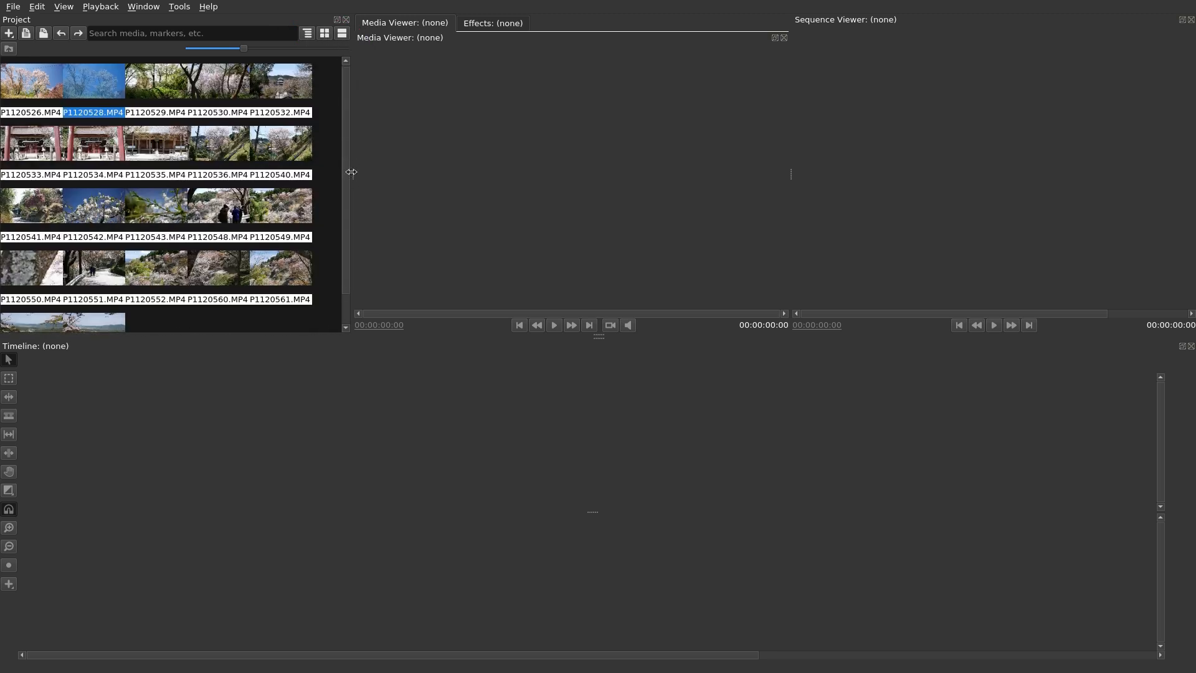
left_click_drag(356, 178, 375, 173)
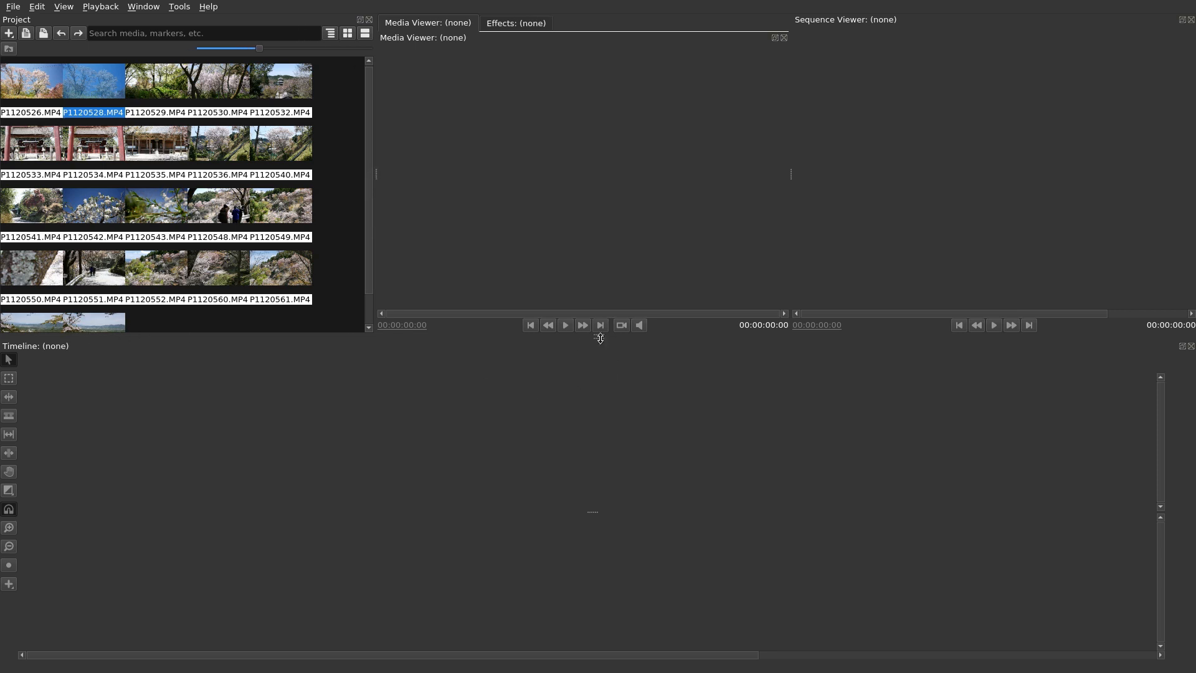
left_click_drag(602, 338, 599, 378)
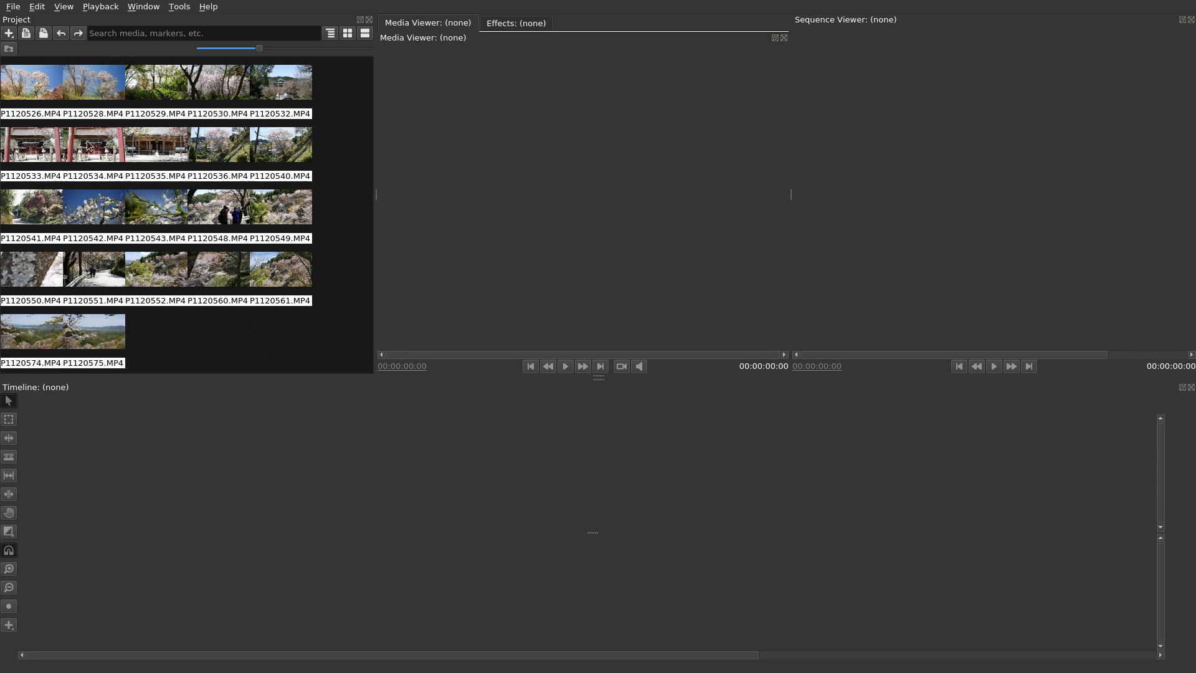
left_click(8, 33)
right_click(173, 334)
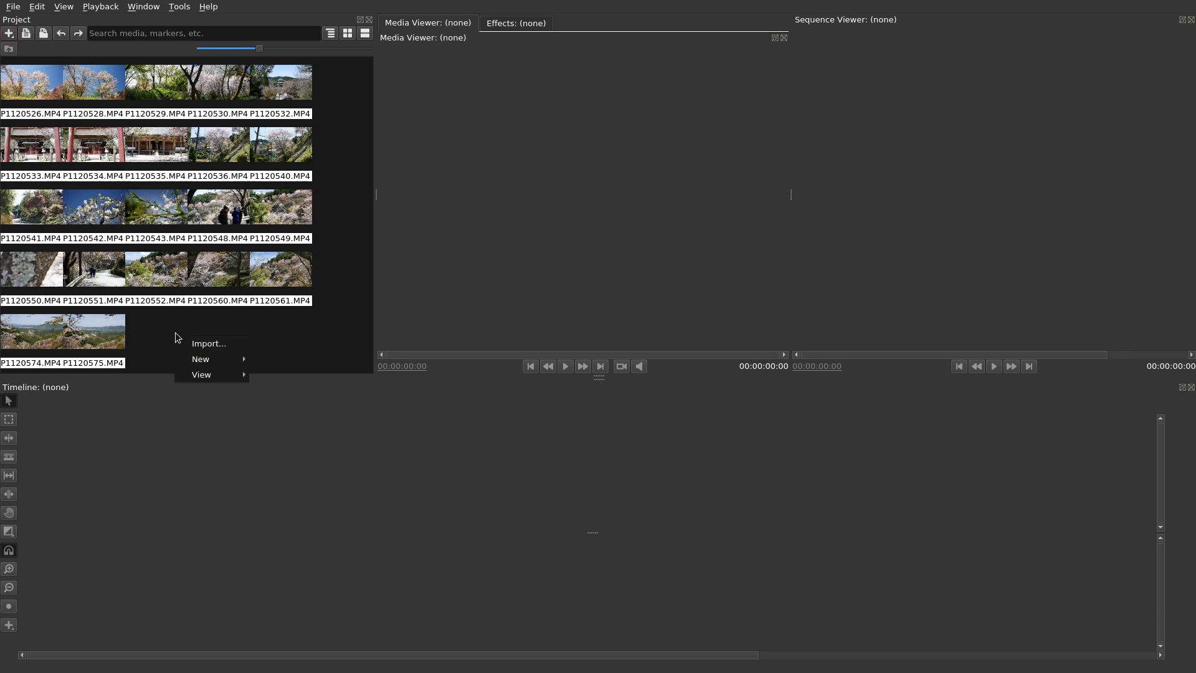
mouse_move(209, 360)
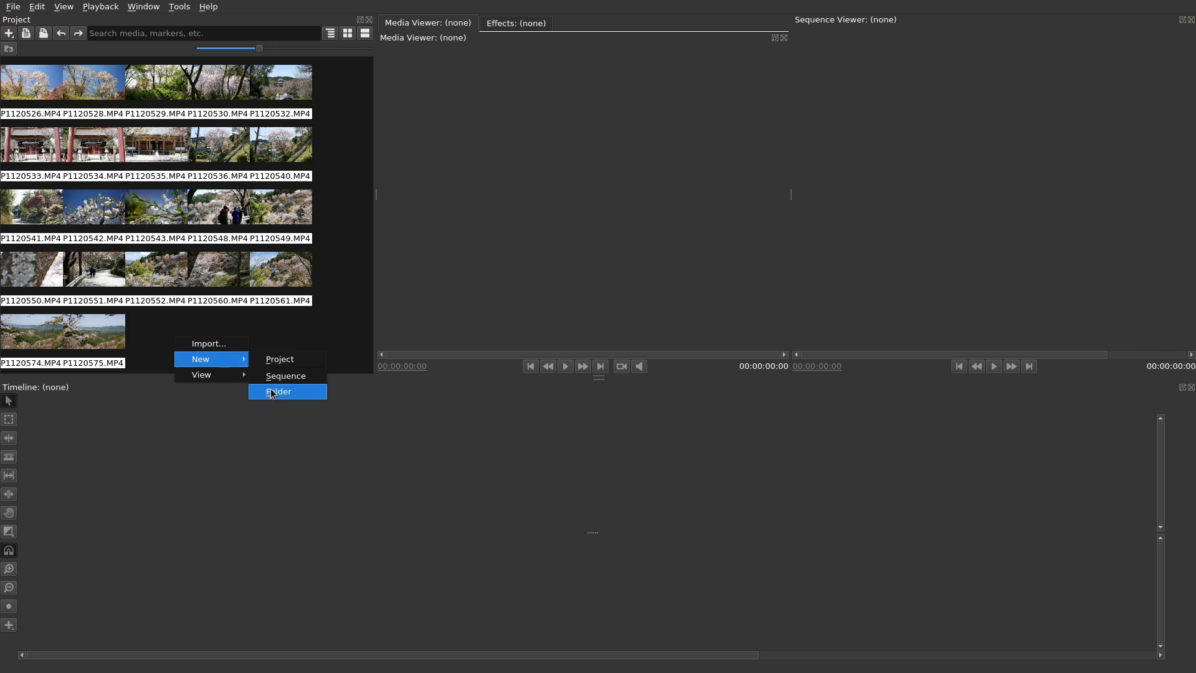
left_click(214, 319)
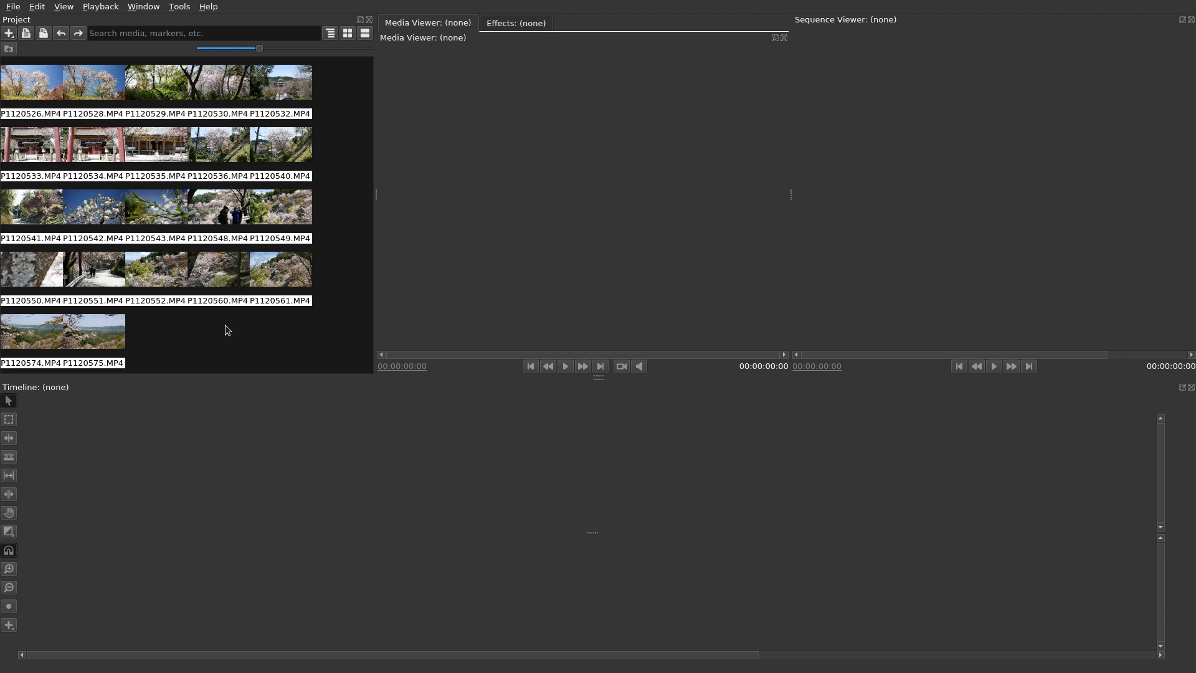
- Switch to the file manager and import Thaehan - Voyage.wav from the Thaehan folder inside Music into the project
key("alt+Tab")
type("~/M")
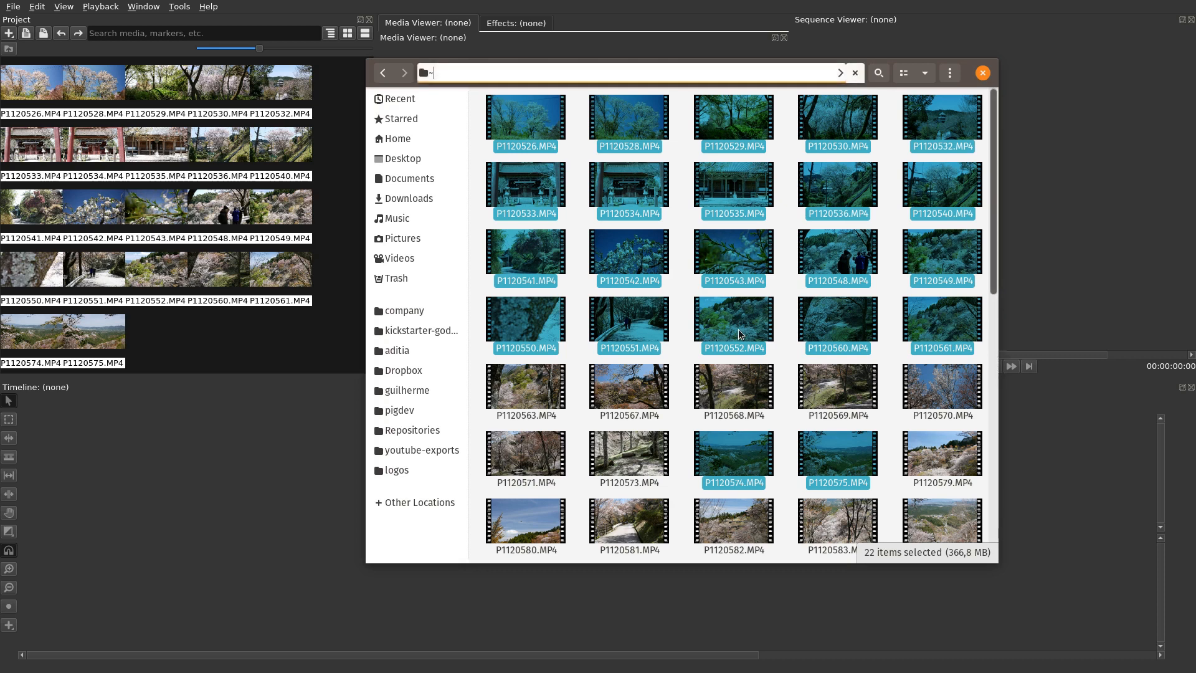
key("Return")
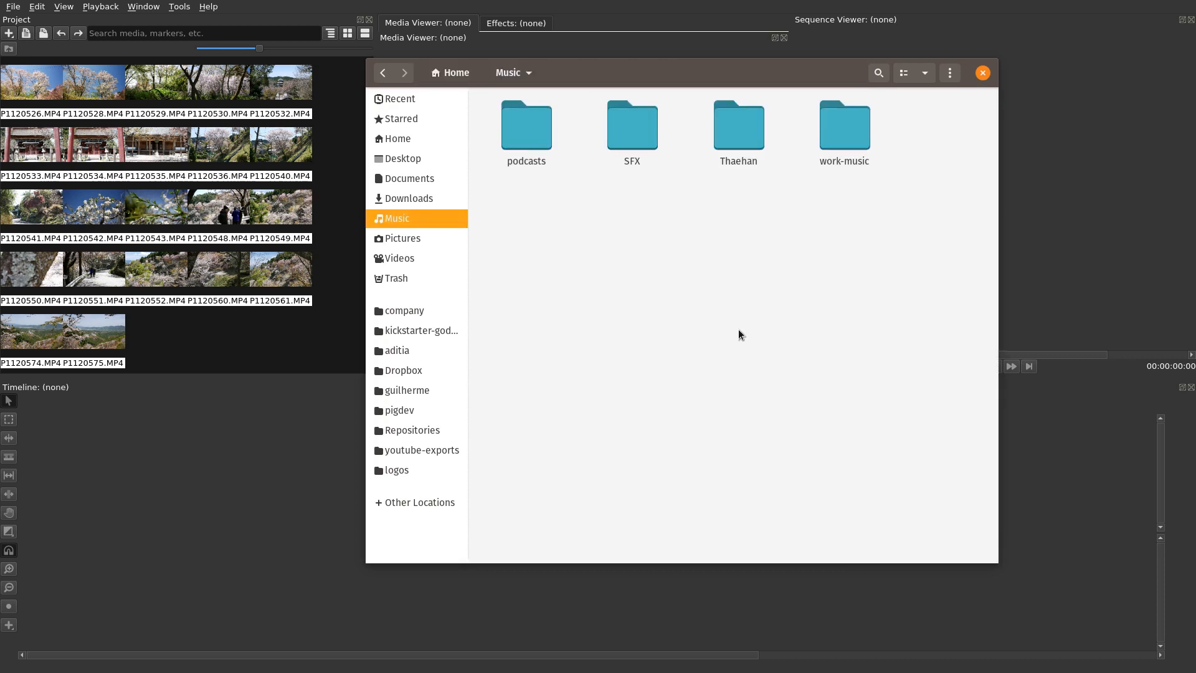
double_click(742, 125)
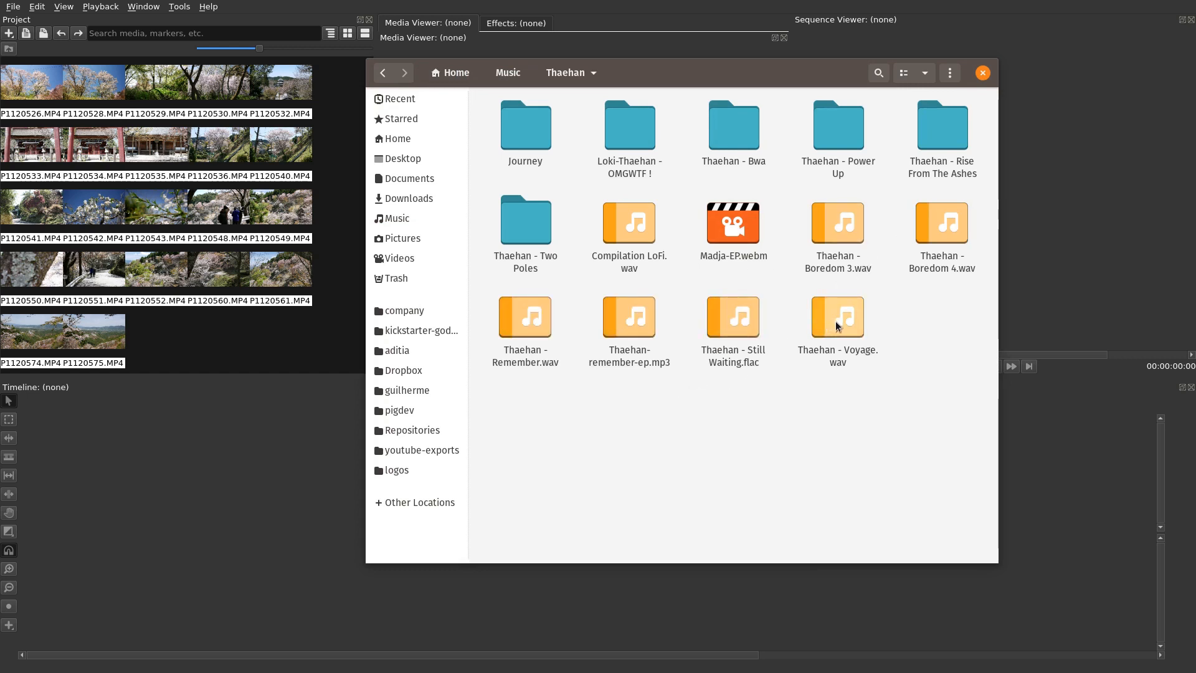
left_click_drag(839, 320, 185, 339)
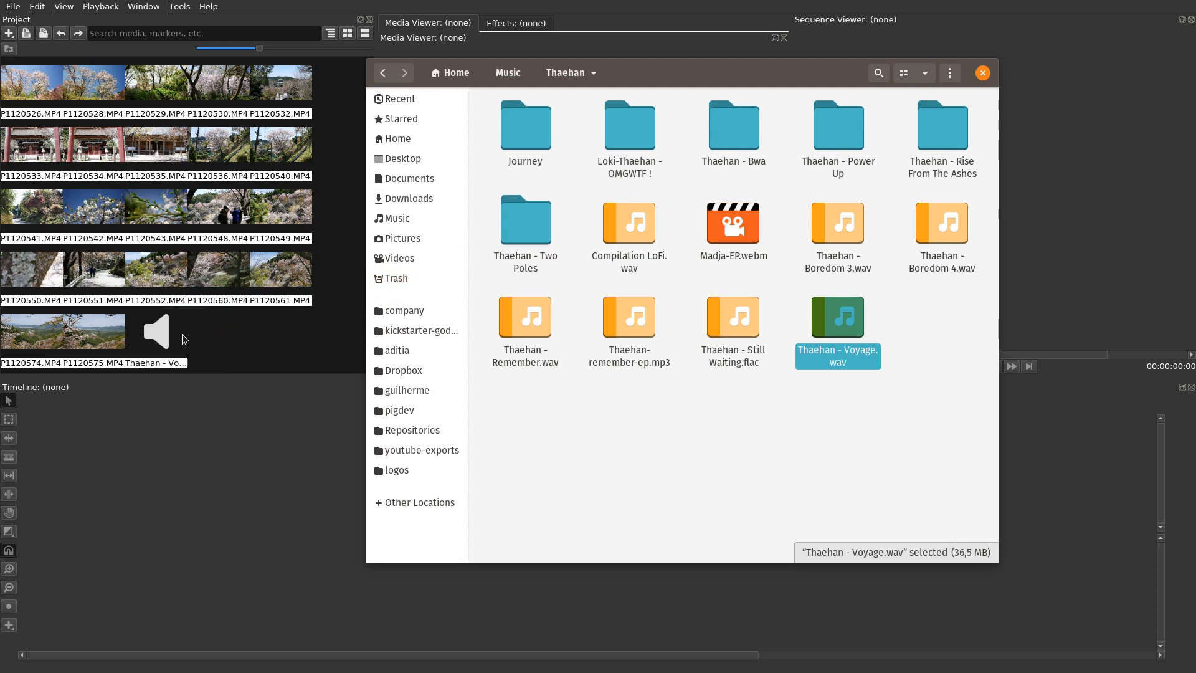
left_click(240, 338)
left_click(173, 341)
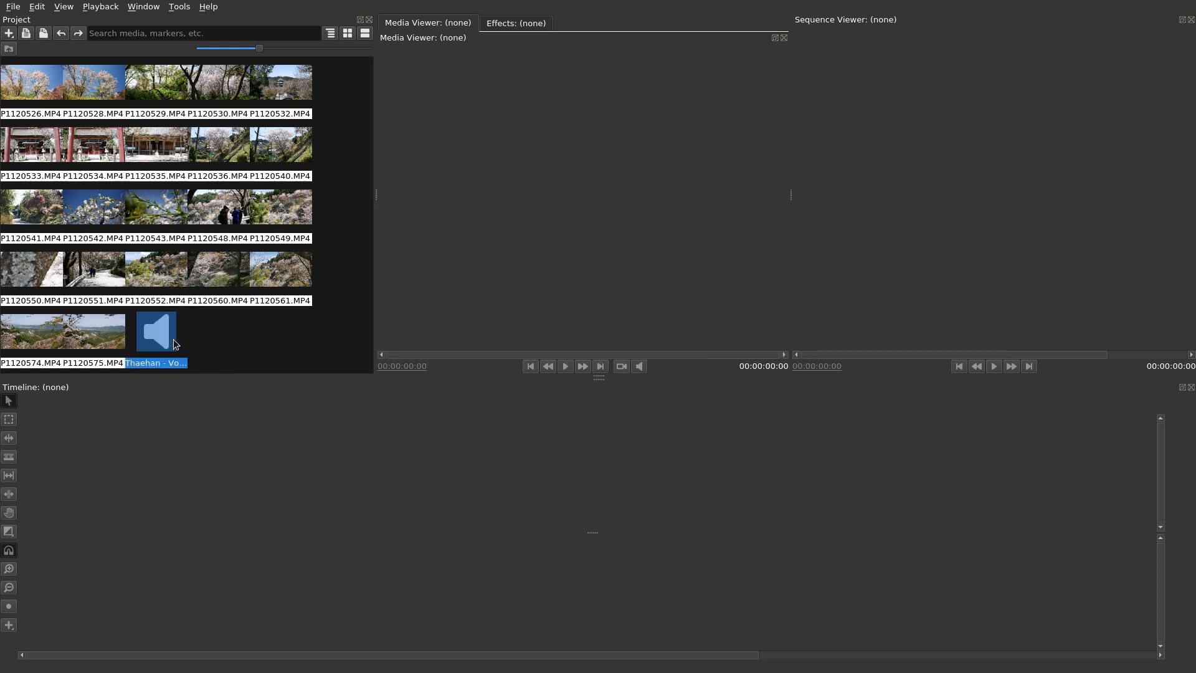
left_click(274, 345)
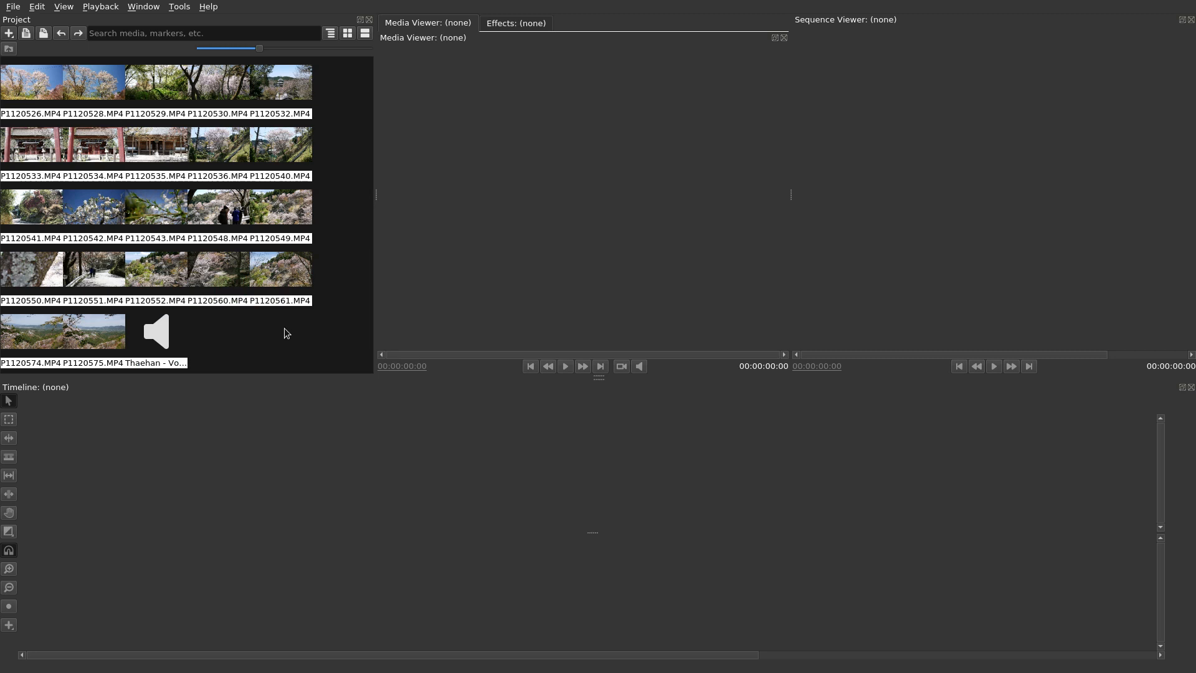
- Preview the clips P1120526.MP4, P1120529.MP4 and P1120530.MP4 in the media viewer
left_click(34, 89)
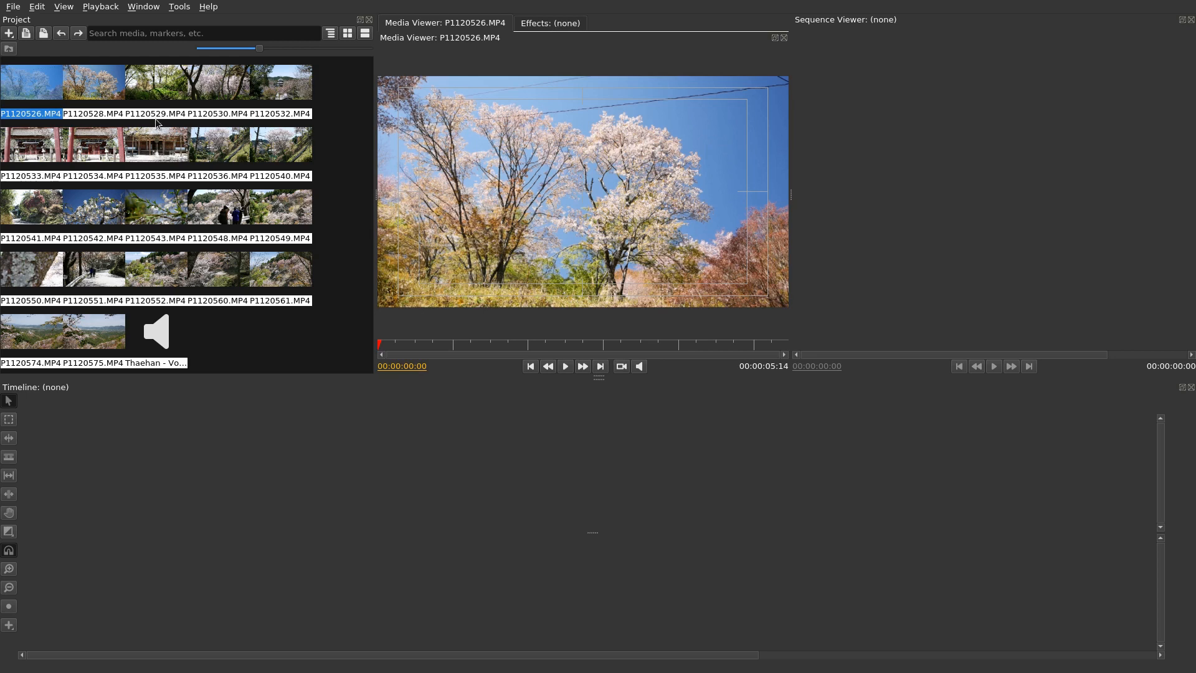
left_click(159, 95)
left_click(212, 95)
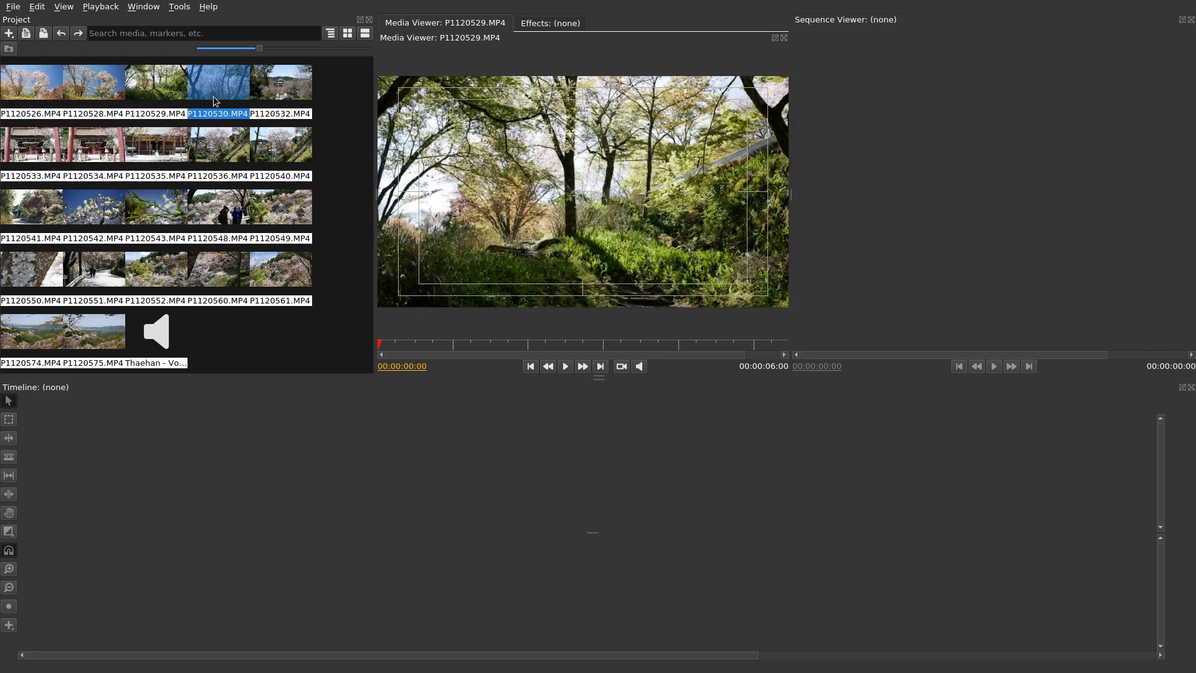
double_click(217, 96)
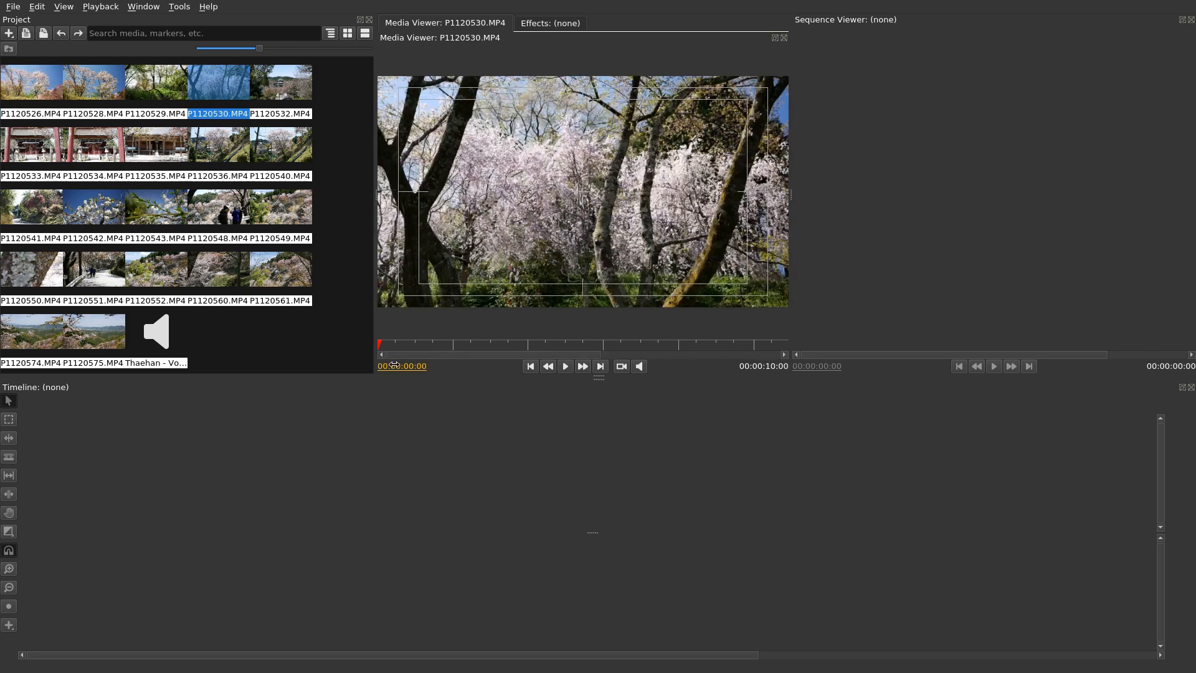
left_click_drag(391, 346, 406, 344)
- Mark the in point of P1120526.MP4 at 00:00:00:13 and its out point at 00:00:04:10
left_click_drag(392, 345, 443, 333)
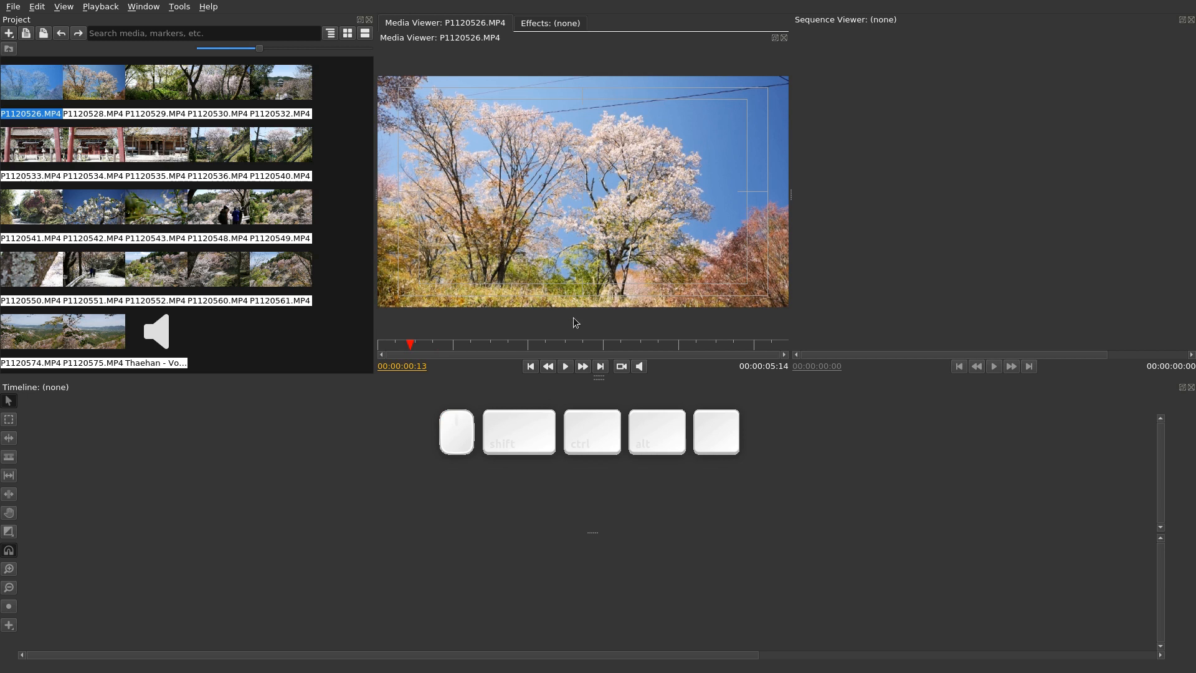
key("i")
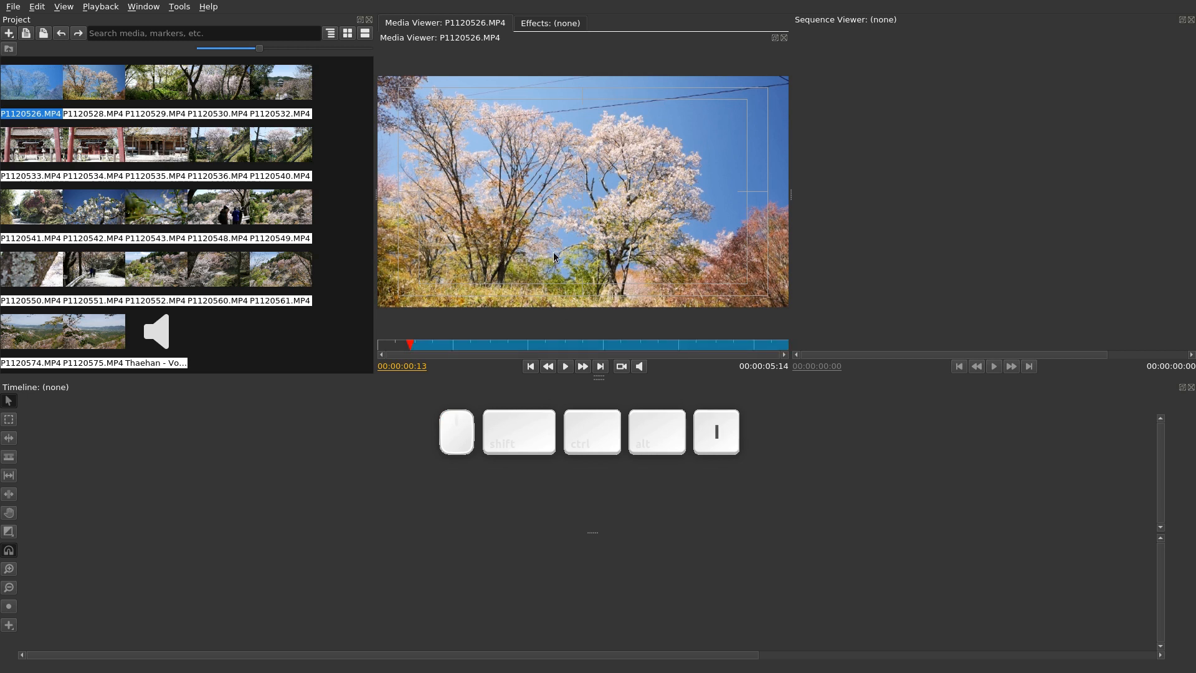
left_click(526, 343)
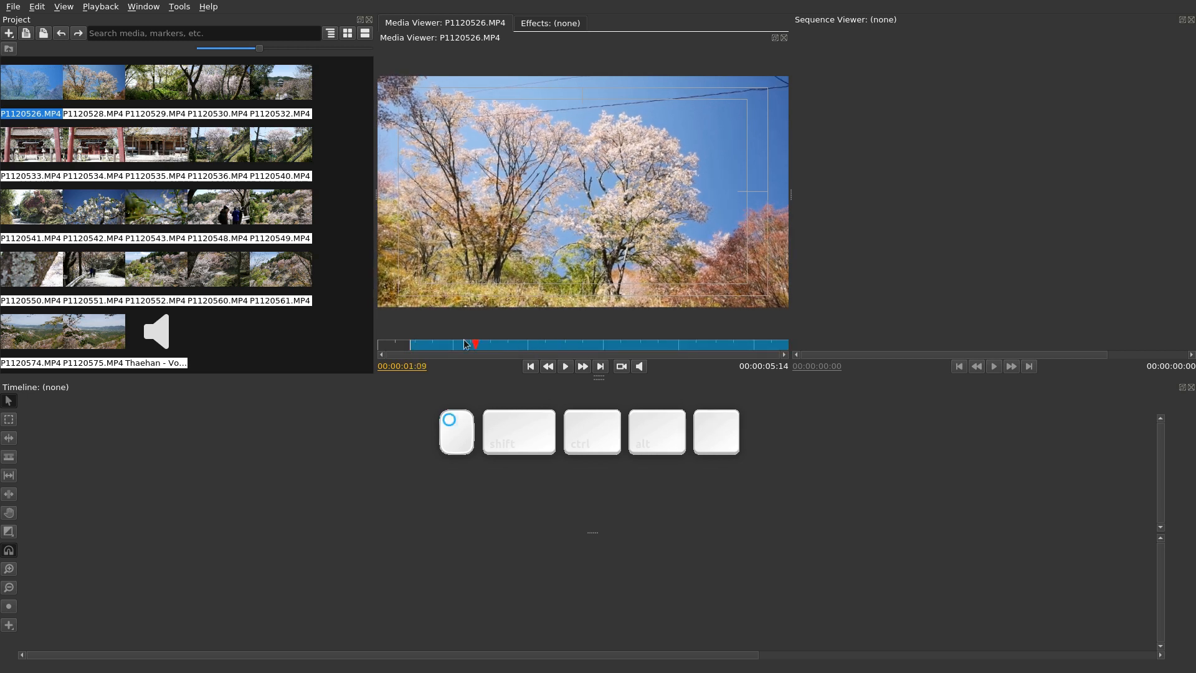
left_click_drag(595, 344, 704, 344)
key("o")
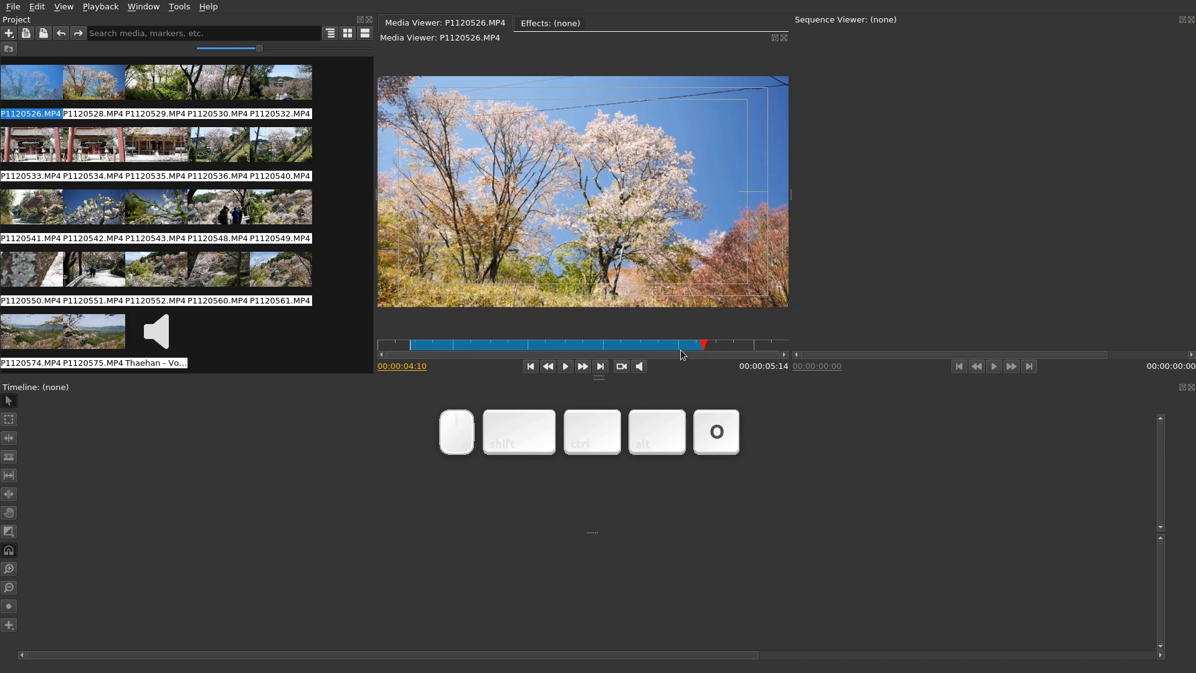
- Move the in point of P1120526.MP4 to 00:00:03:02 and place the marked range at the start of the empty timeline
left_click_drag(582, 343, 607, 344)
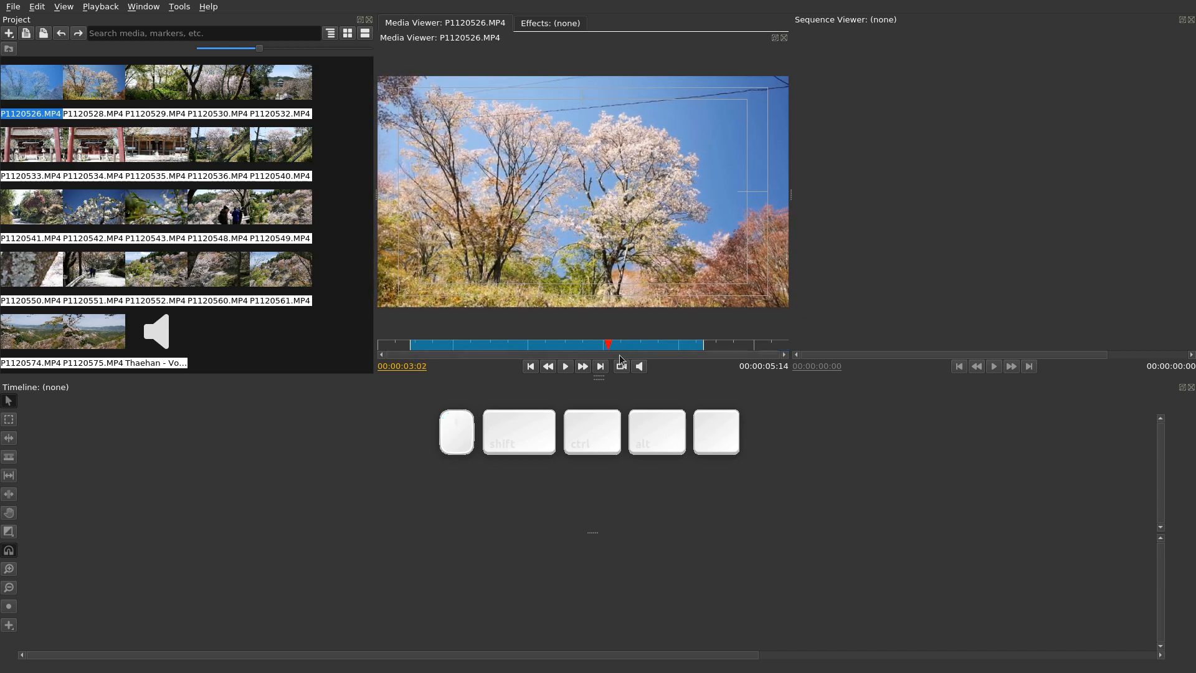
key("i")
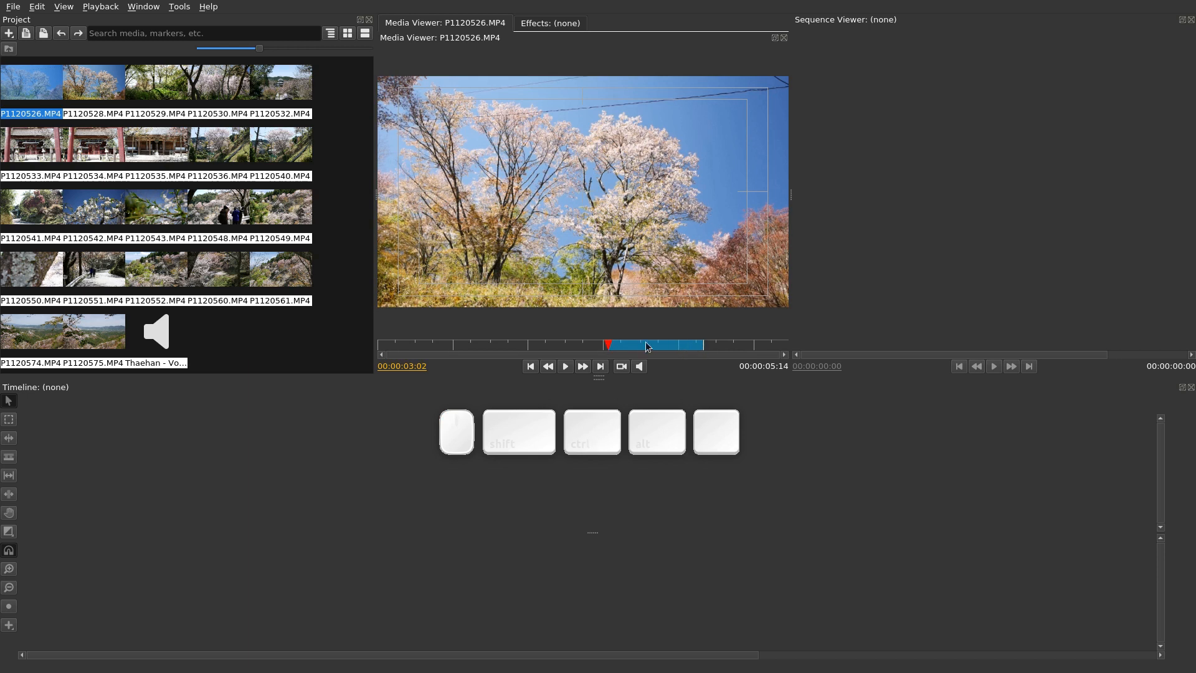
left_click_drag(602, 342, 548, 343)
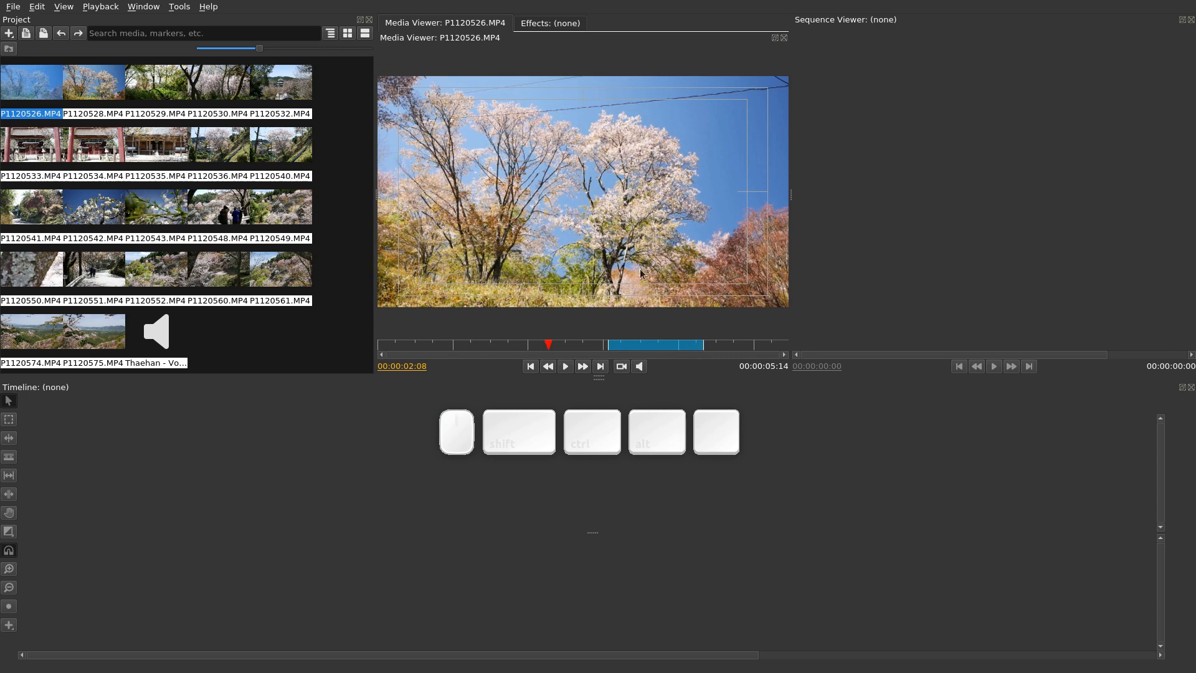
left_click_drag(628, 219, 192, 535)
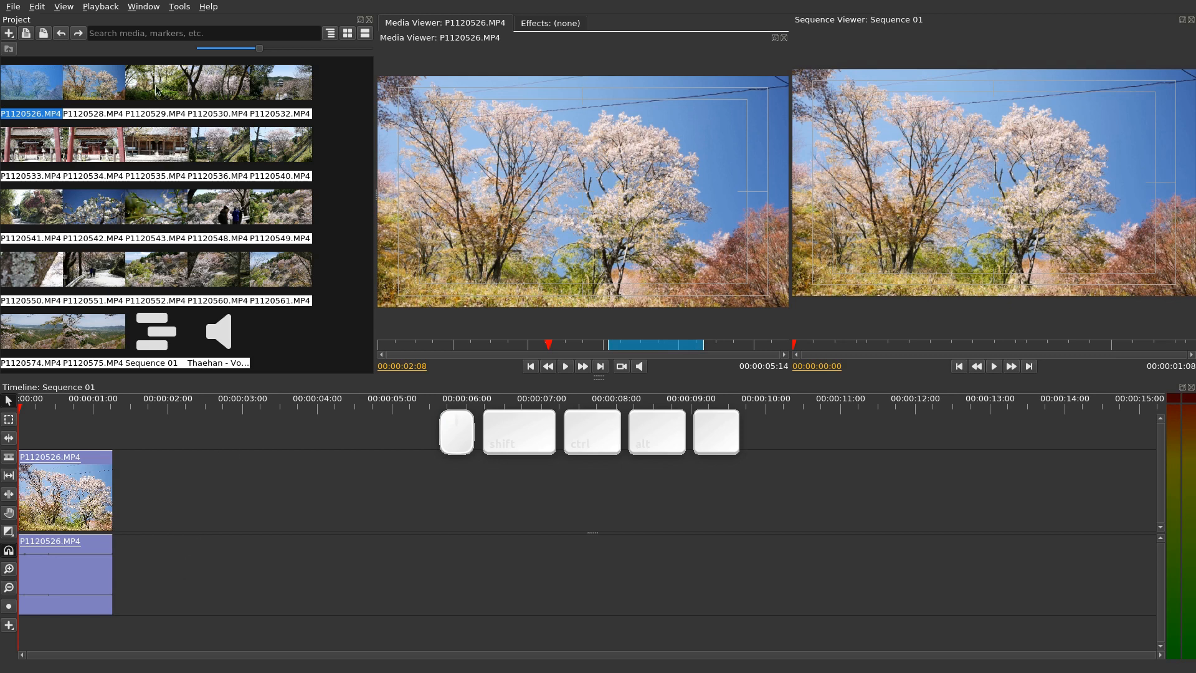
- Review the source clips from P1120529.MP4 on, then add P1120529, P1120530, P1120534, P1120536, P1120550 and P1120574 to the timeline directly after P1120526.MP4
left_click(65, 154)
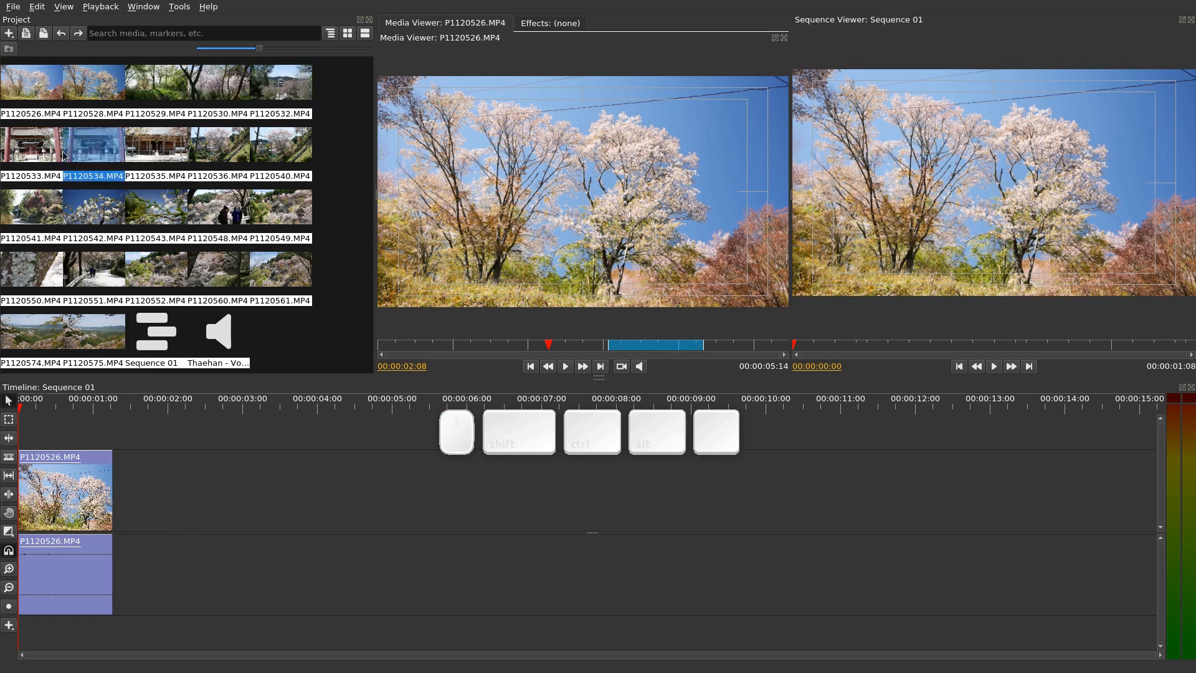
double_click(160, 87)
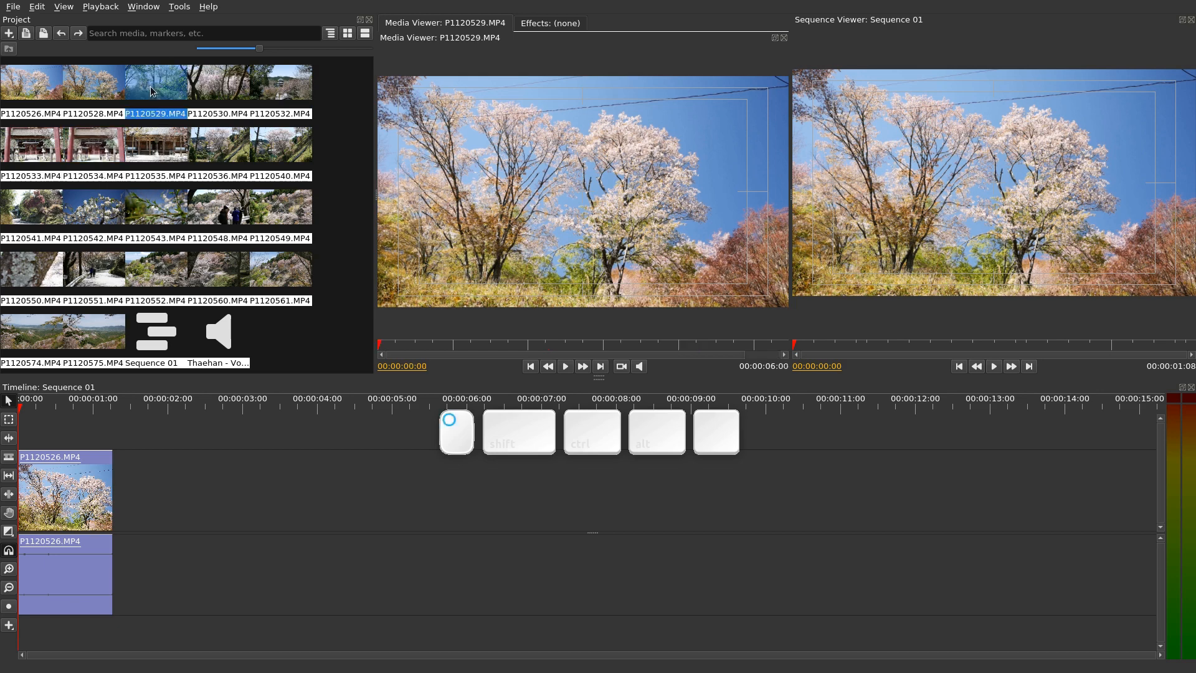
left_click_drag(476, 352, 502, 352)
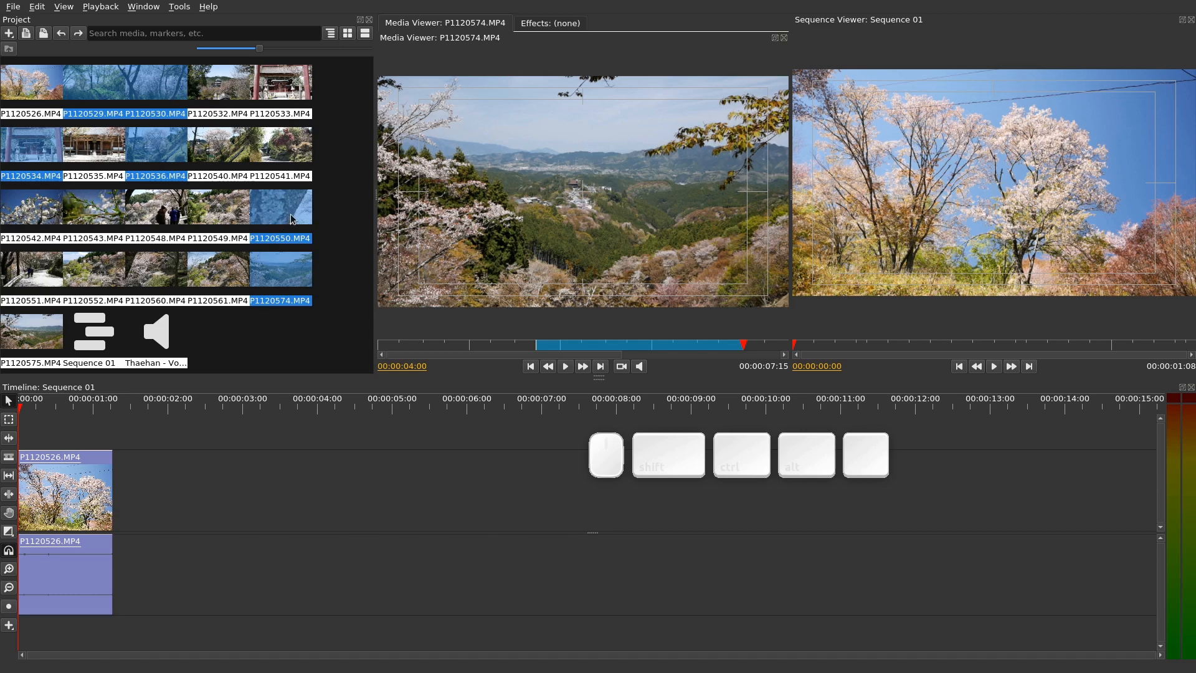
left_click_drag(290, 219, 140, 481)
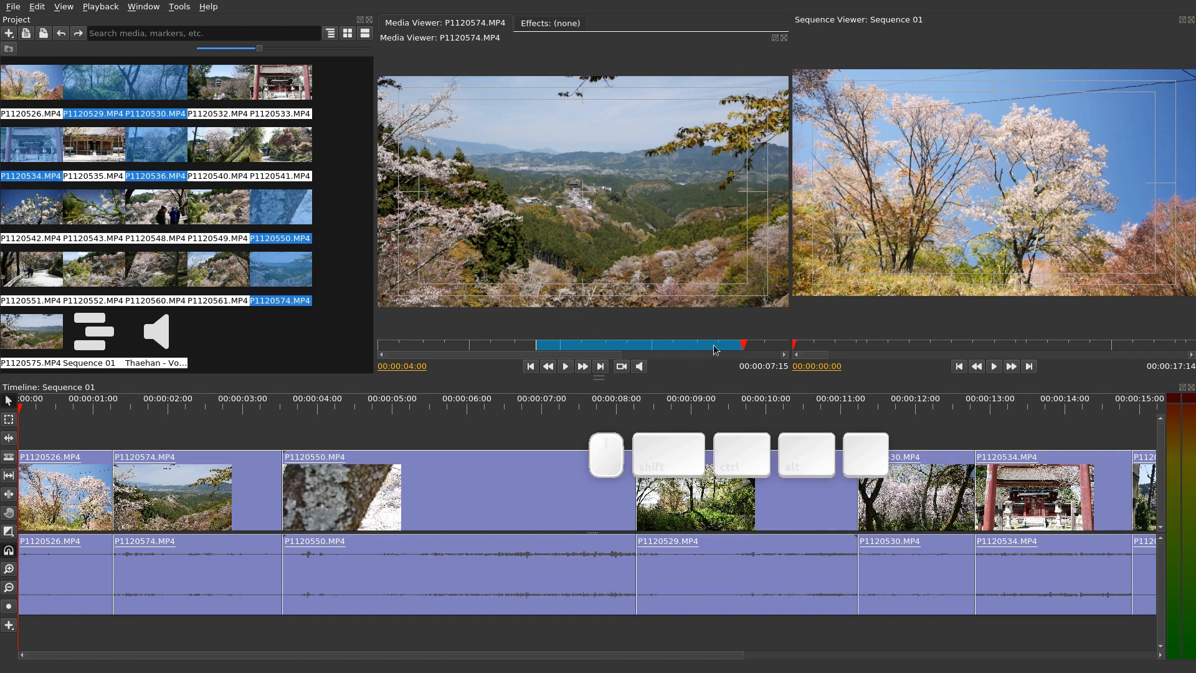
- Display the effects view in place of the media preview
left_click(487, 25)
left_click(567, 25)
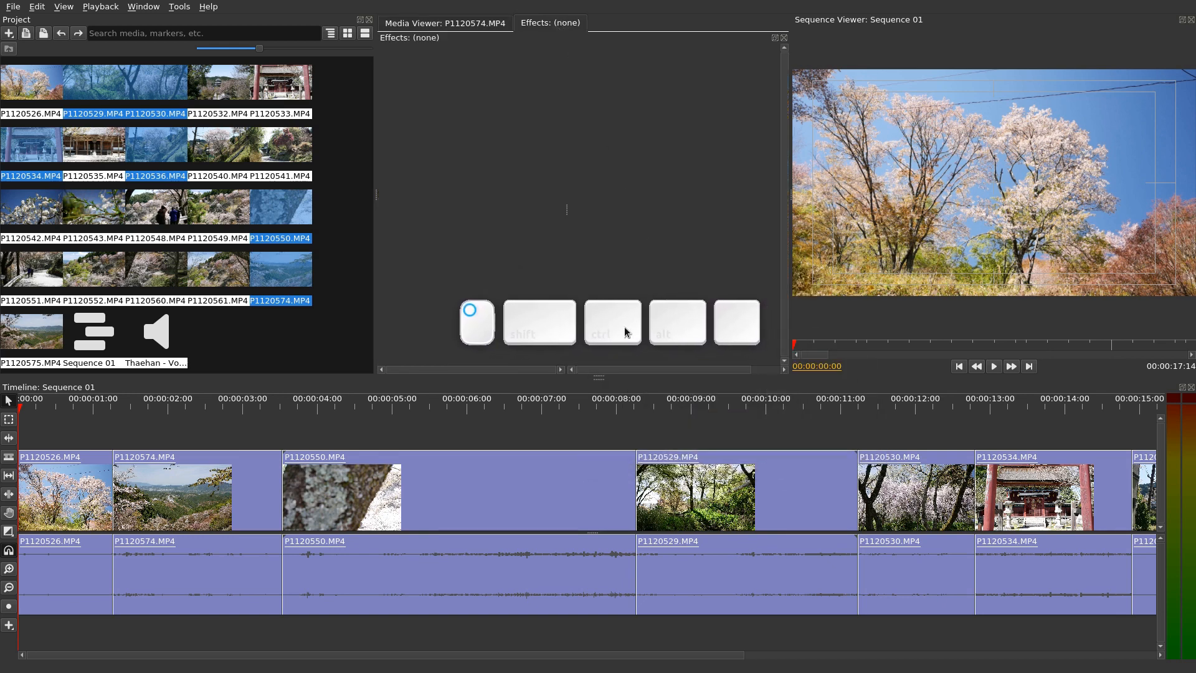
left_click(422, 415)
left_click(419, 430)
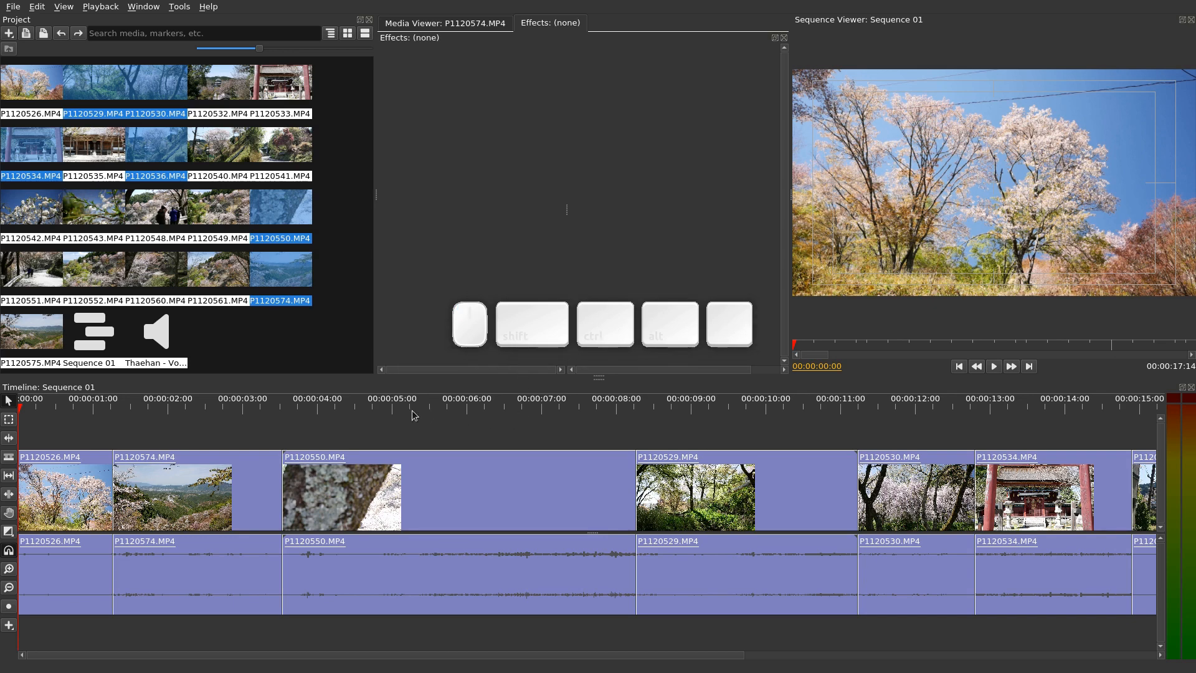
left_click(203, 429)
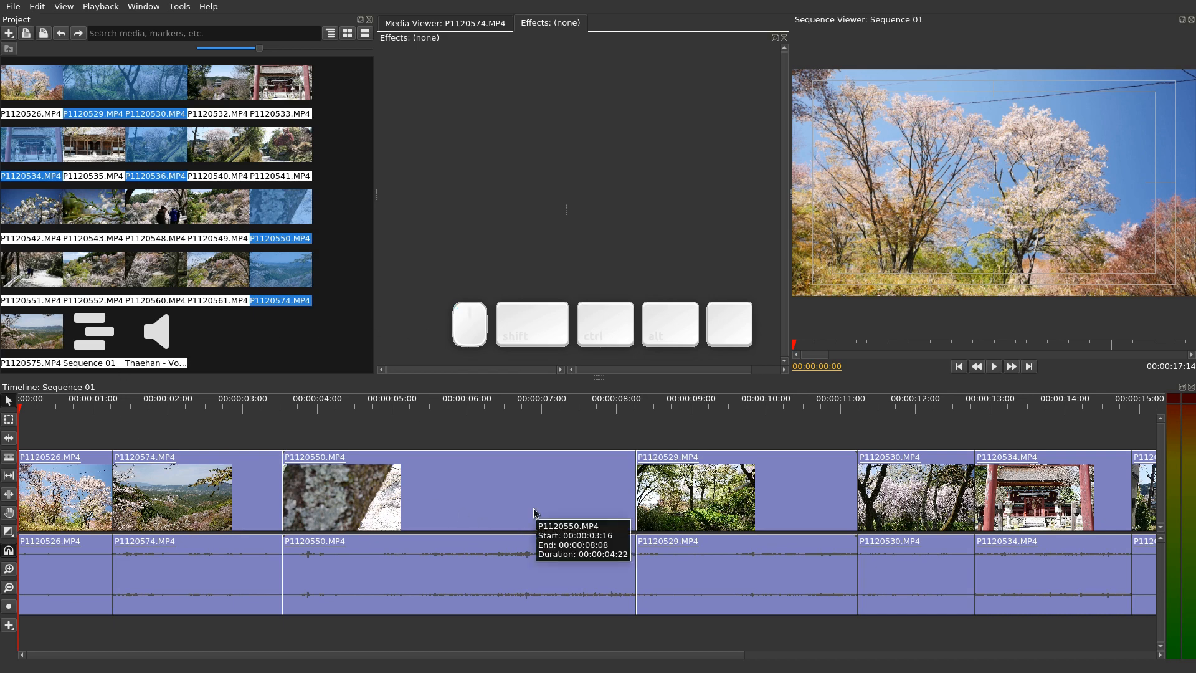
- Shrink and enlarge the timeline tracks' height, leaving the video and audio tracks taller than before
key("ctrl+minus")
key("ctrl+minus")
key("ctrl+minus")
key("ctrl+minus")
key("ctrl+minus")
key("ctrl+shift+equal")
key("ctrl+shift+equal")
key("ctrl+shift+equal")
key("ctrl+shift+equal")
key("ctrl+minus")
key("ctrl+minus")
key("ctrl+equal")
key("ctrl+equal")
key("ctrl+equal")
key("ctrl+equal")
key("ctrl+equal")
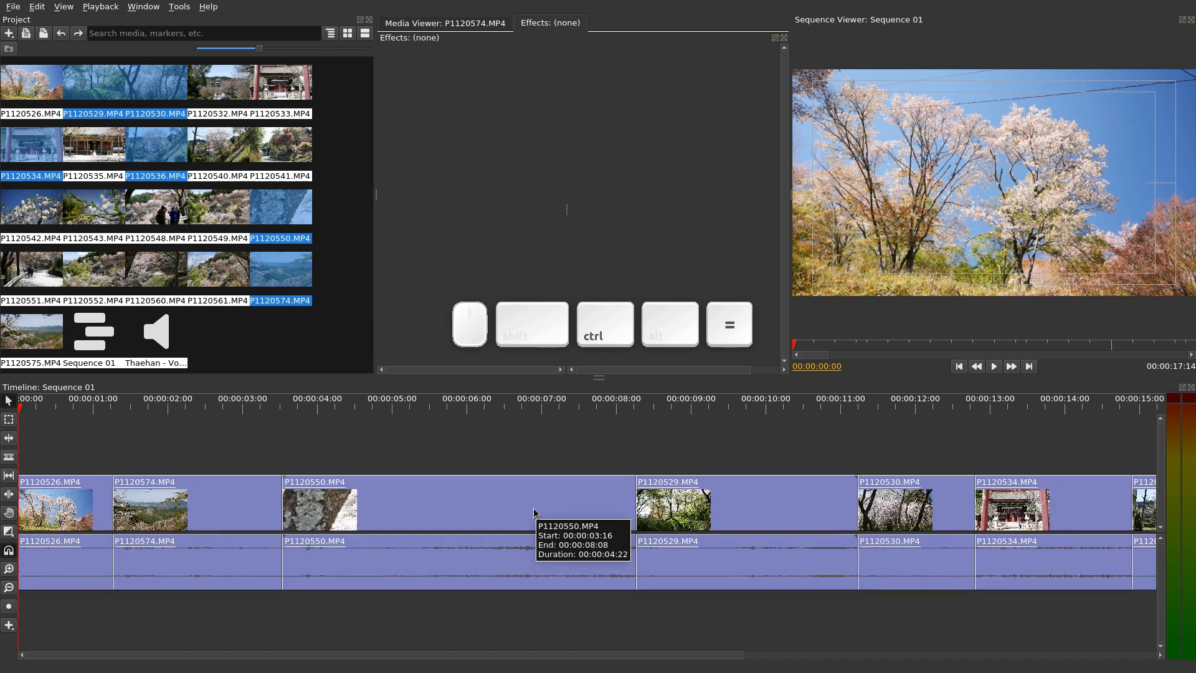
key("ctrl+minus")
key("ctrl+minus")
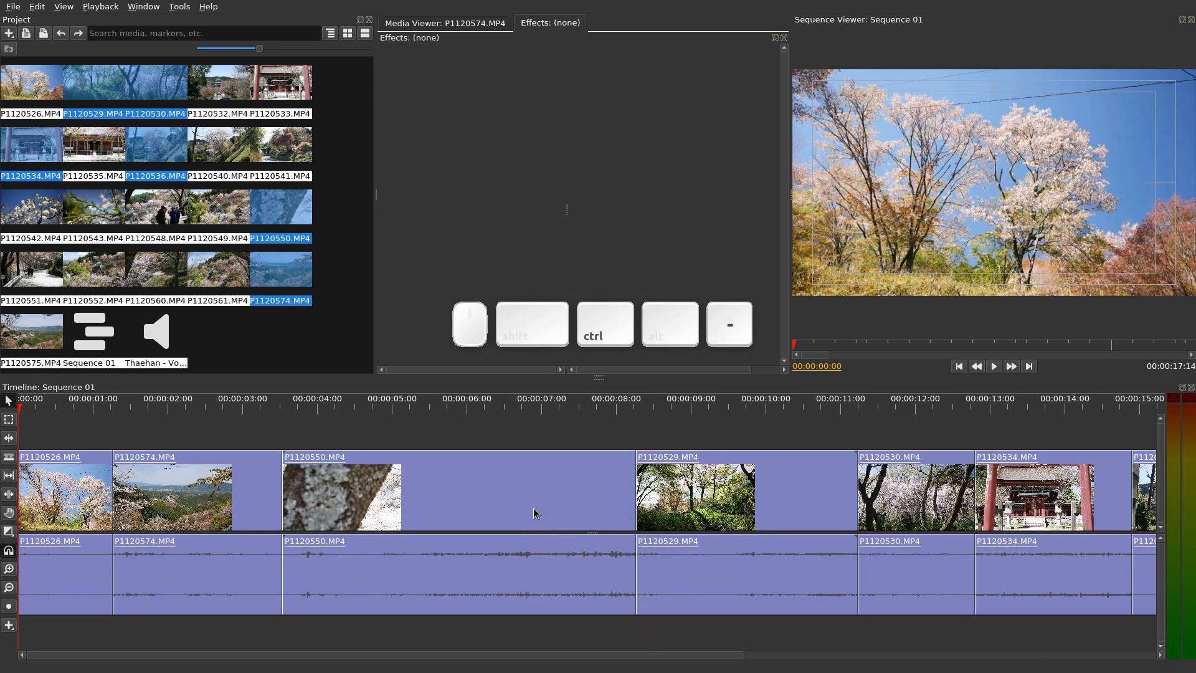
key("ctrl+equal")
key("ctrl+equal")
key("ctrl+equal")
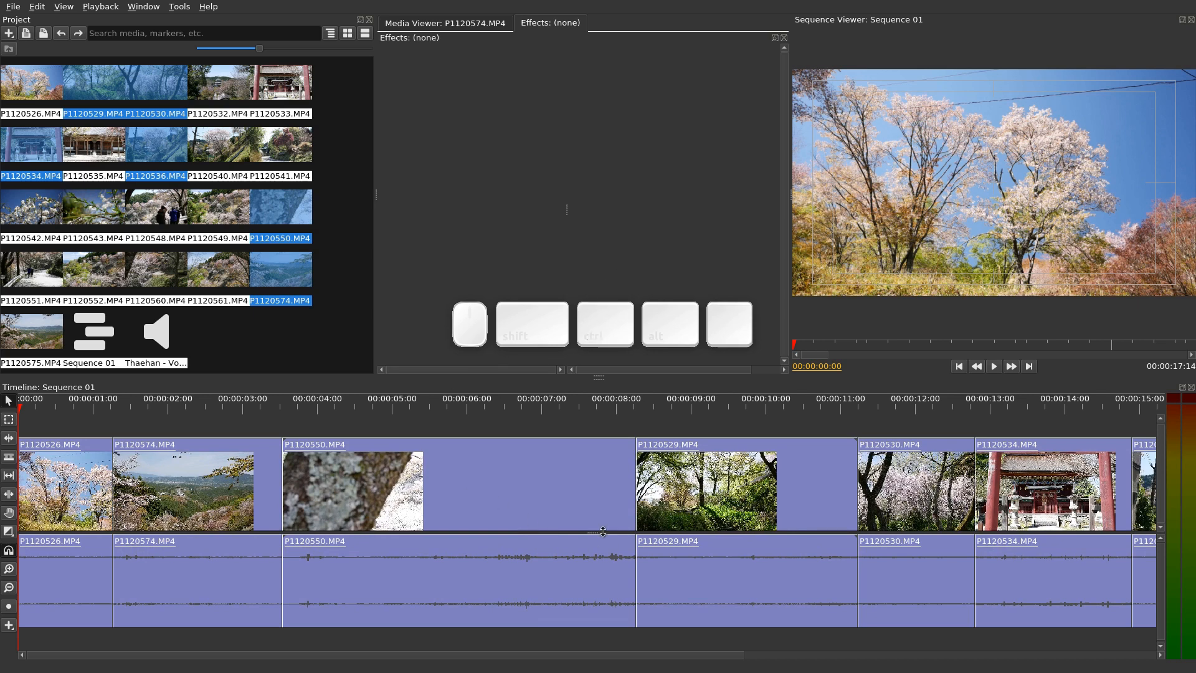
- Examine the clip sequence in the timeline at wider and closer time scales
key("minus")
key("minus")
key("equal")
key("equal")
key("equal")
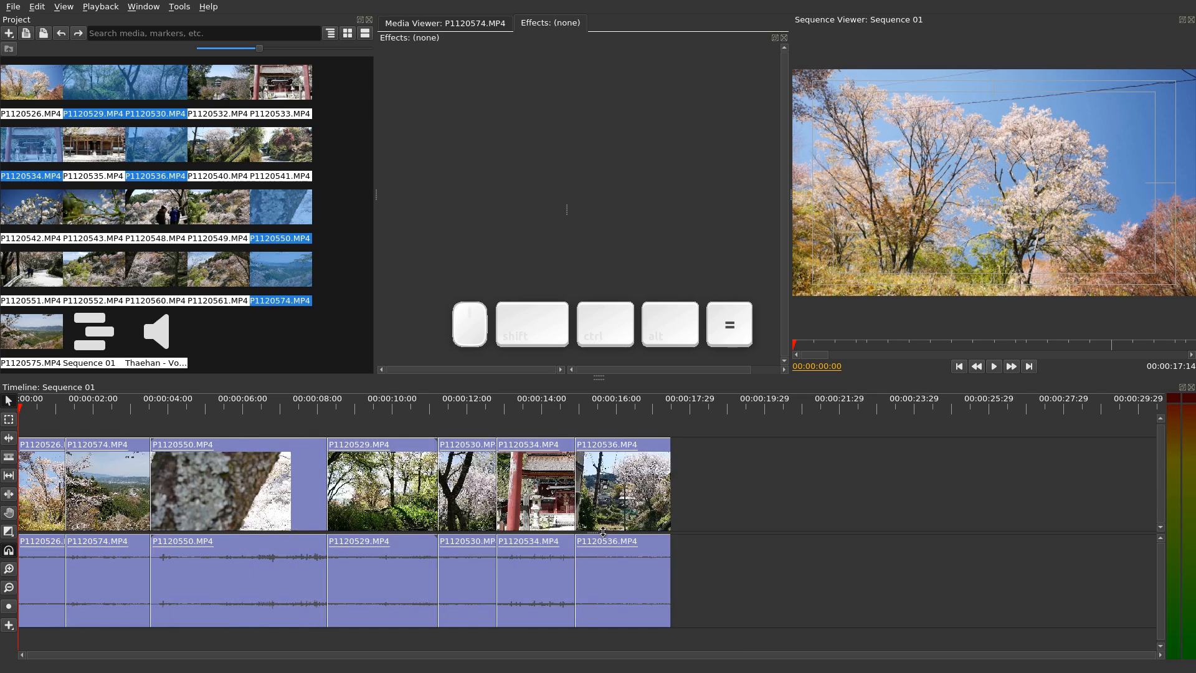
key("minus")
key("minus")
key("equal")
key("equal")
key("minus")
key("minus")
key("equal")
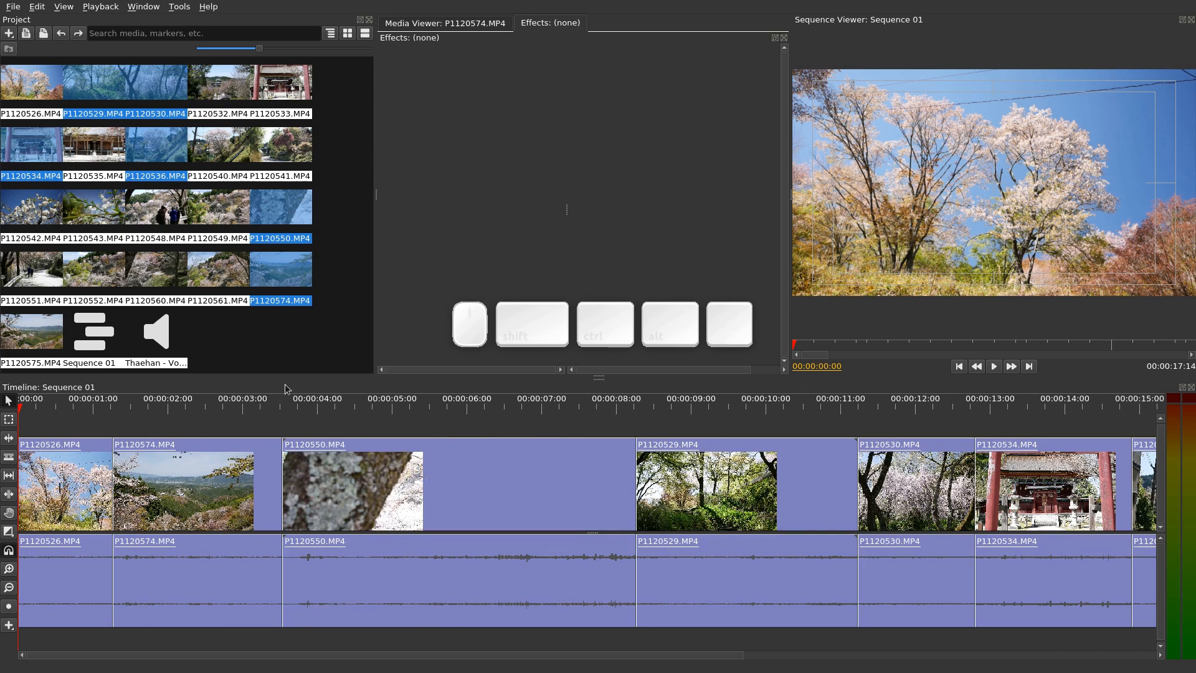
- Enlarge the timeline area by raising the boundary between it and the upper panels
left_click_drag(599, 377, 602, 358)
left_click_drag(627, 331, 627, 313)
- Navigate the playhead back and forth between the clip cuts, finishing at the start of P1120529.MP4
left_click_drag(22, 391, 213, 402)
key("Up")
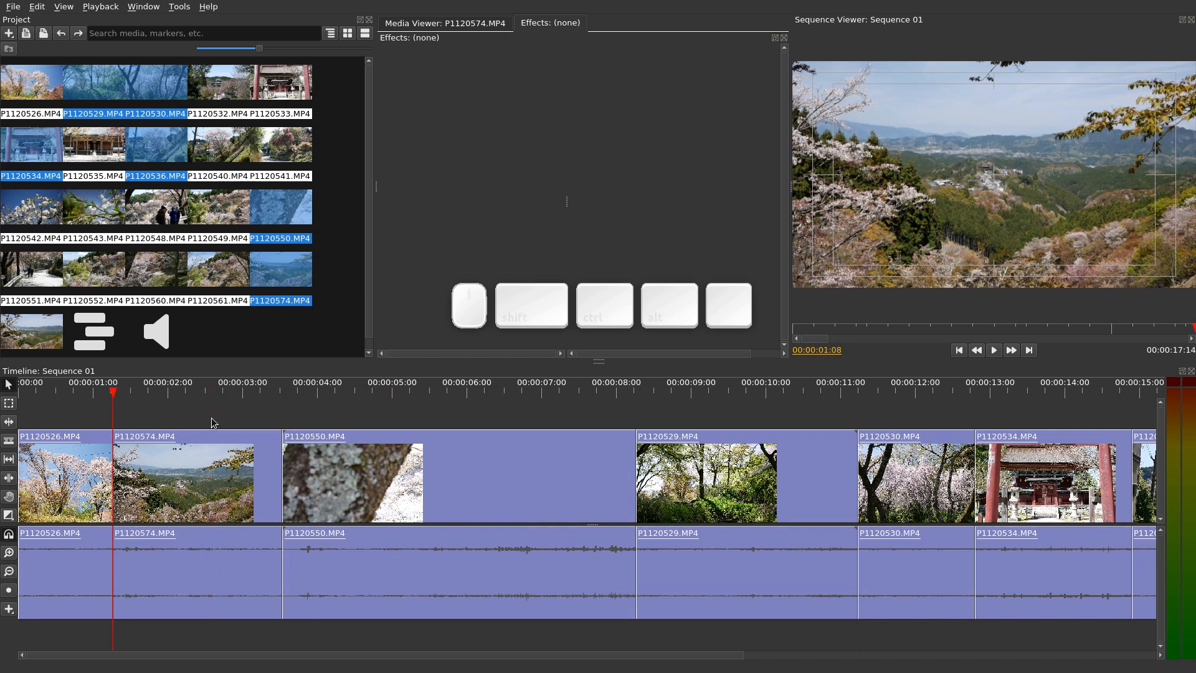
key("Up")
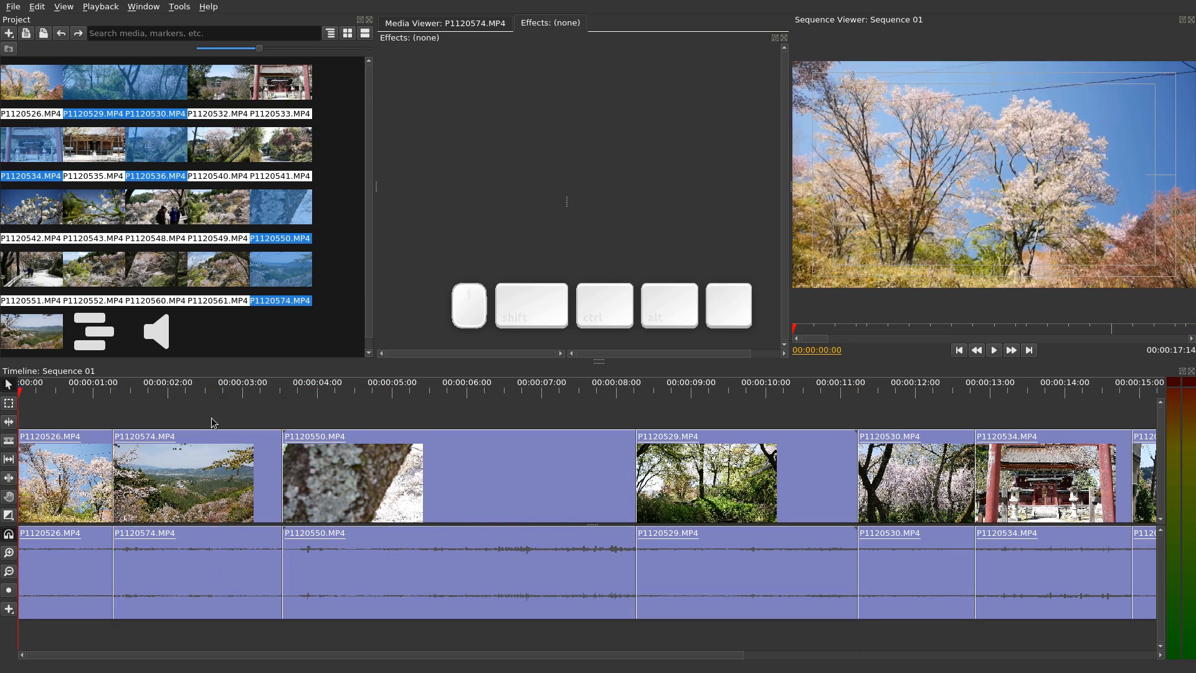
key("Down")
key("Down")
key("Down")
key("Down")
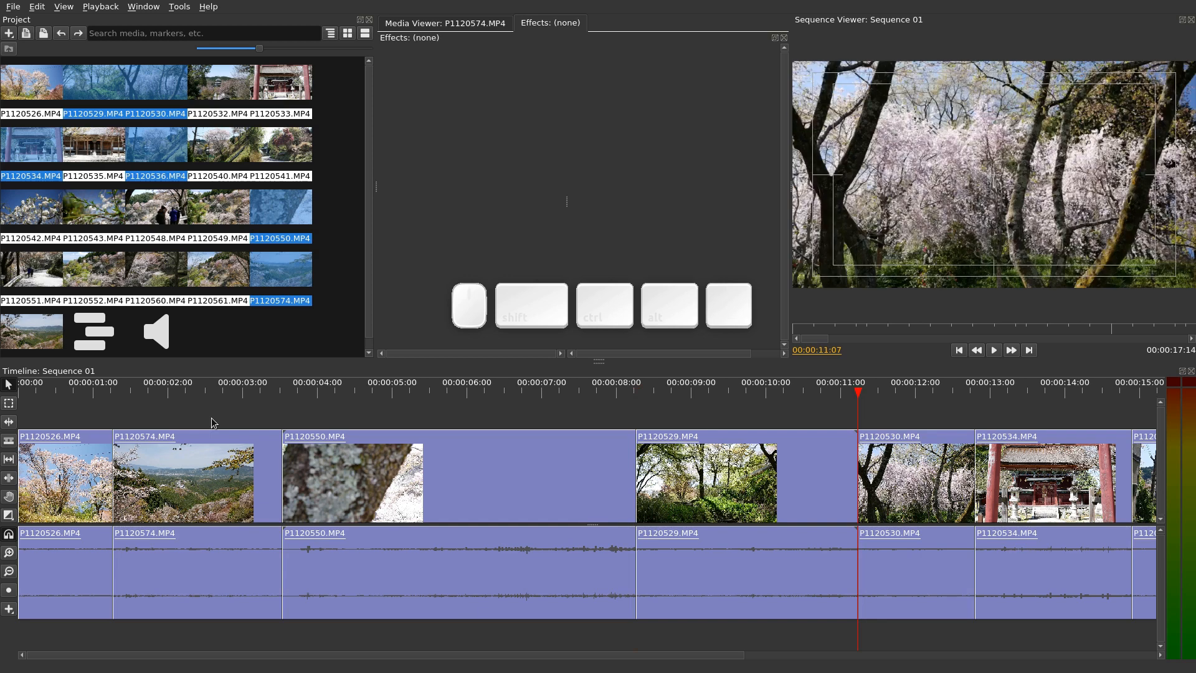
key("Up")
key("Up")
key("Up")
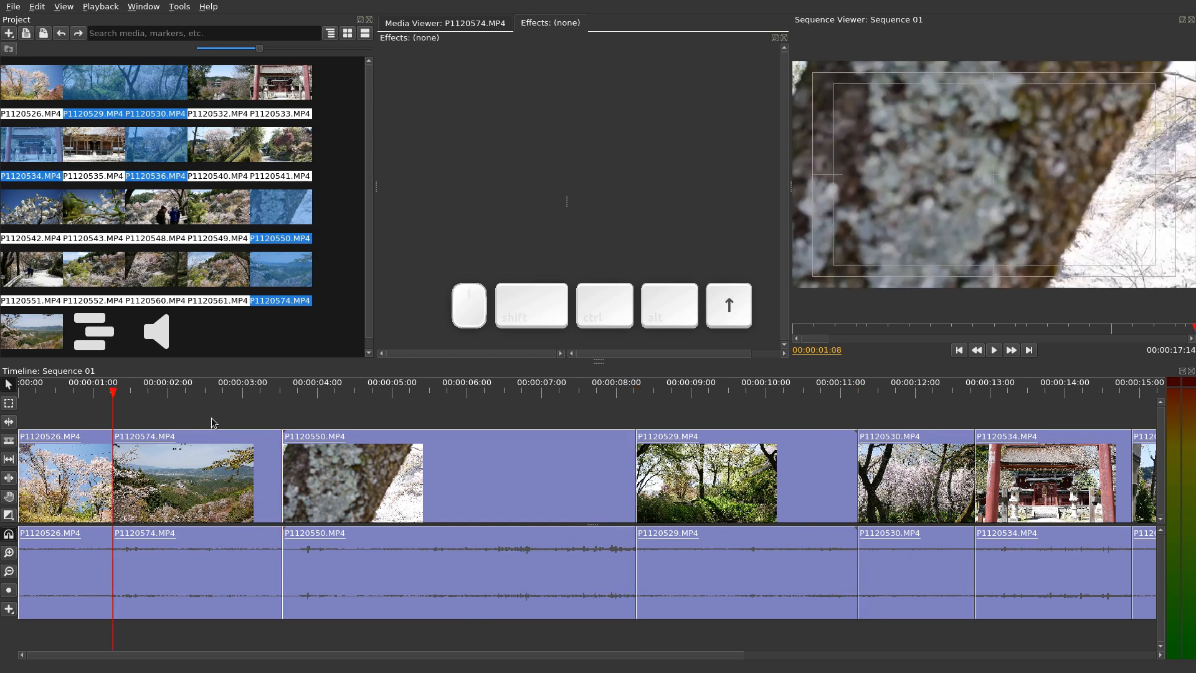
key("Down")
key("Down")
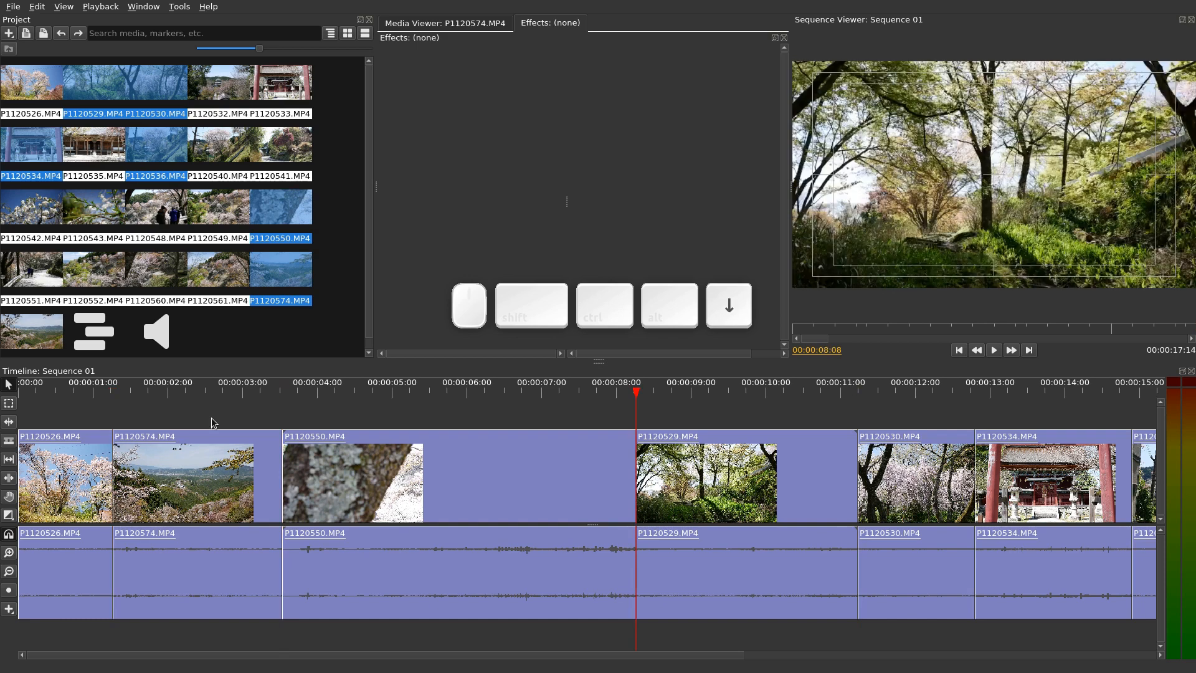
- Split P1120550.MP4 at 00:00:07:19 on the timeline and undo the split
key("Left")
key("Left")
key("Left")
key("Right")
key("Right")
key("Right")
key("Right")
key("Right")
key("Right")
key("Right")
key("Right")
key("Right")
key("Right")
key("Right")
key("Left")
key("Left")
key("Left")
key("Left")
key("Left")
key("Left")
key("Left")
key("Left")
key("Left")
key("Left")
key("Left")
key("Left")
key("Left")
key("Left")
key("Left")
key("Left")
key("Left")
key("Left")
key("Left")
key("Left")
key("Left")
key("Left")
key("Left")
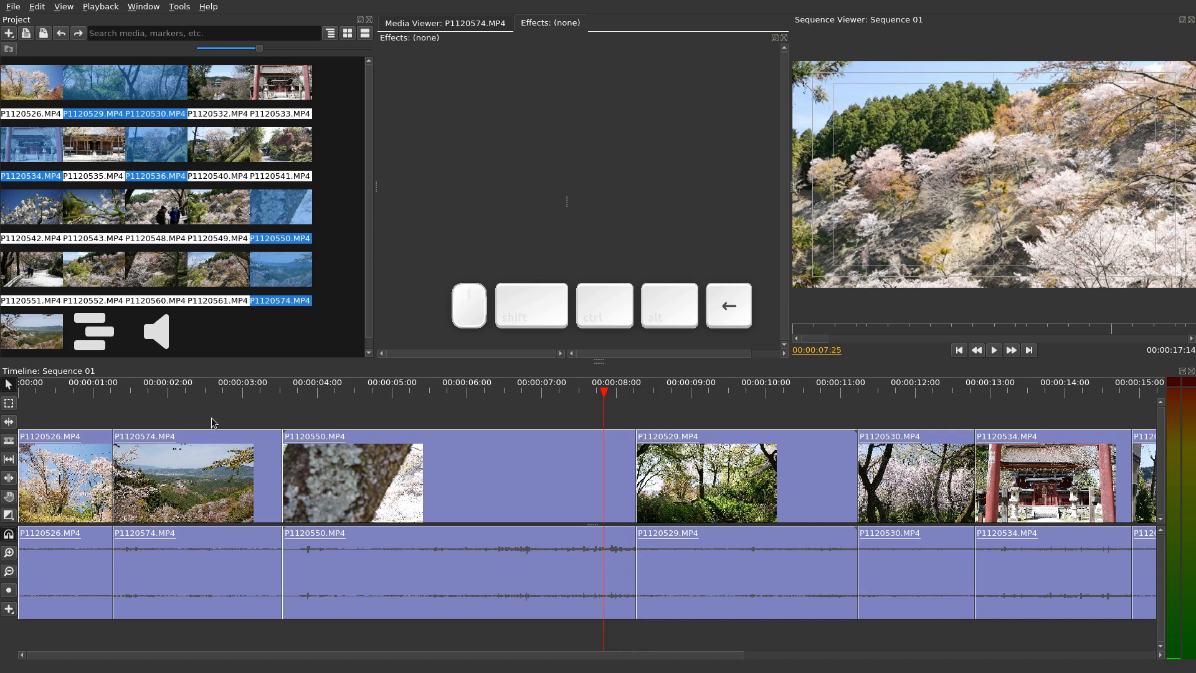
key("Left")
key("Left")
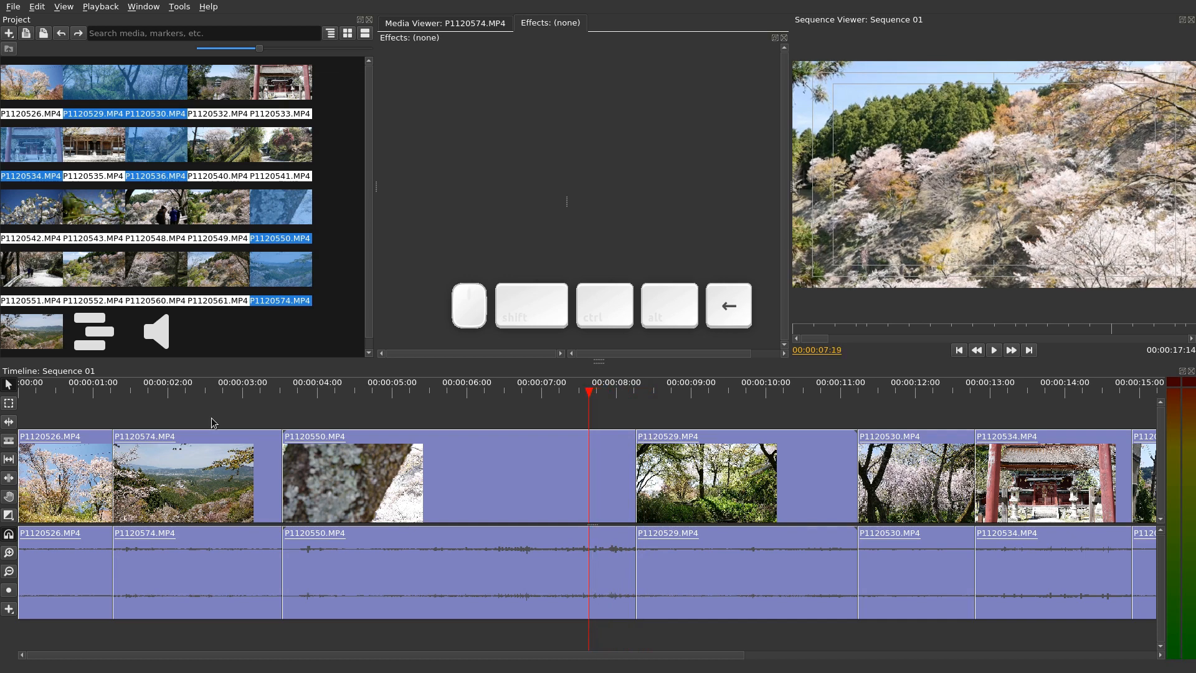
key("ctrl+shift+k")
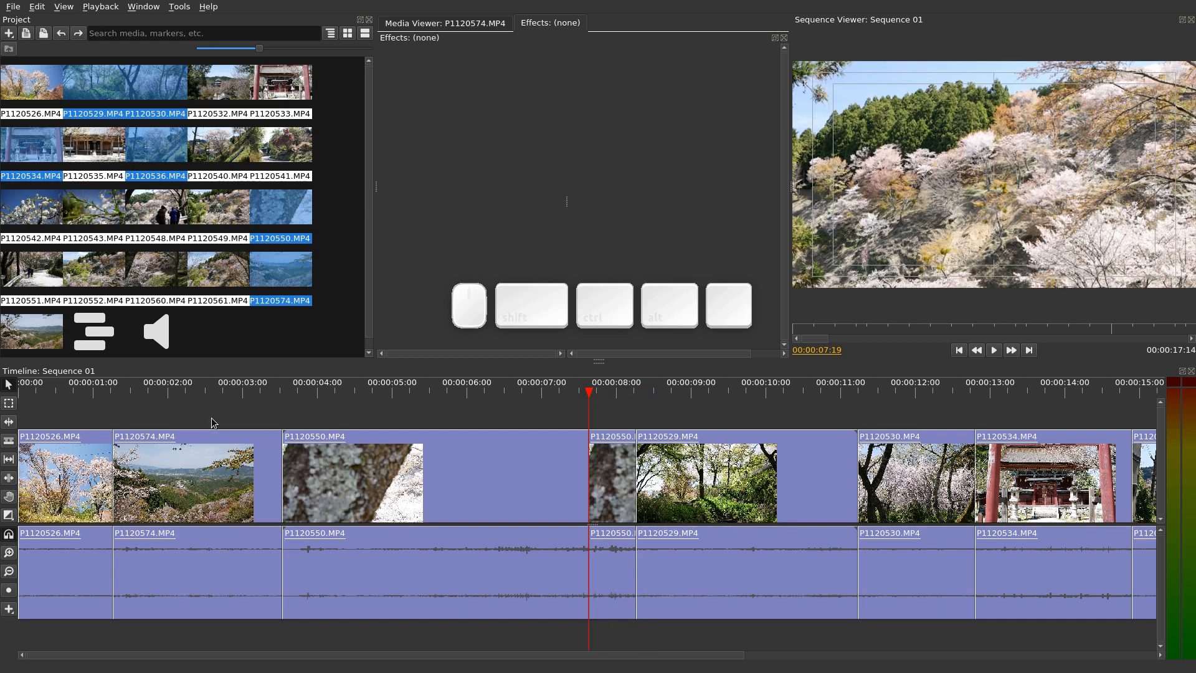
key("ctrl+z")
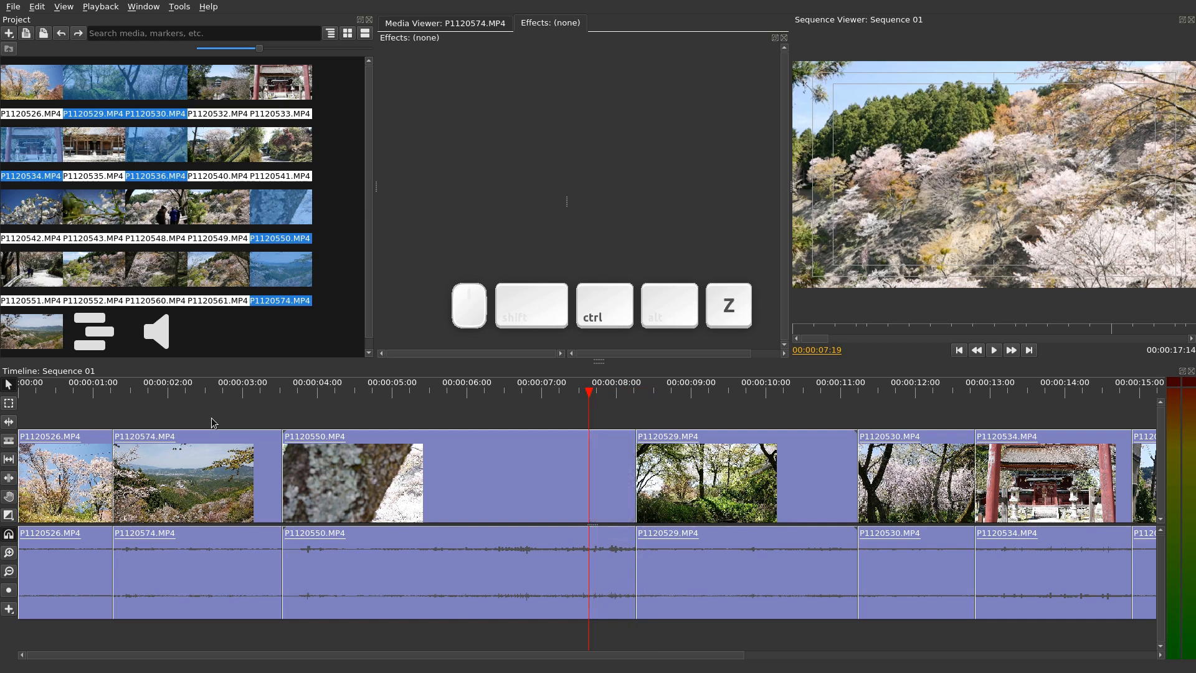
- Ripple-trim the end of P1120550.MP4 to the playhead and undo it, and do the same with the clip's start
key("w")
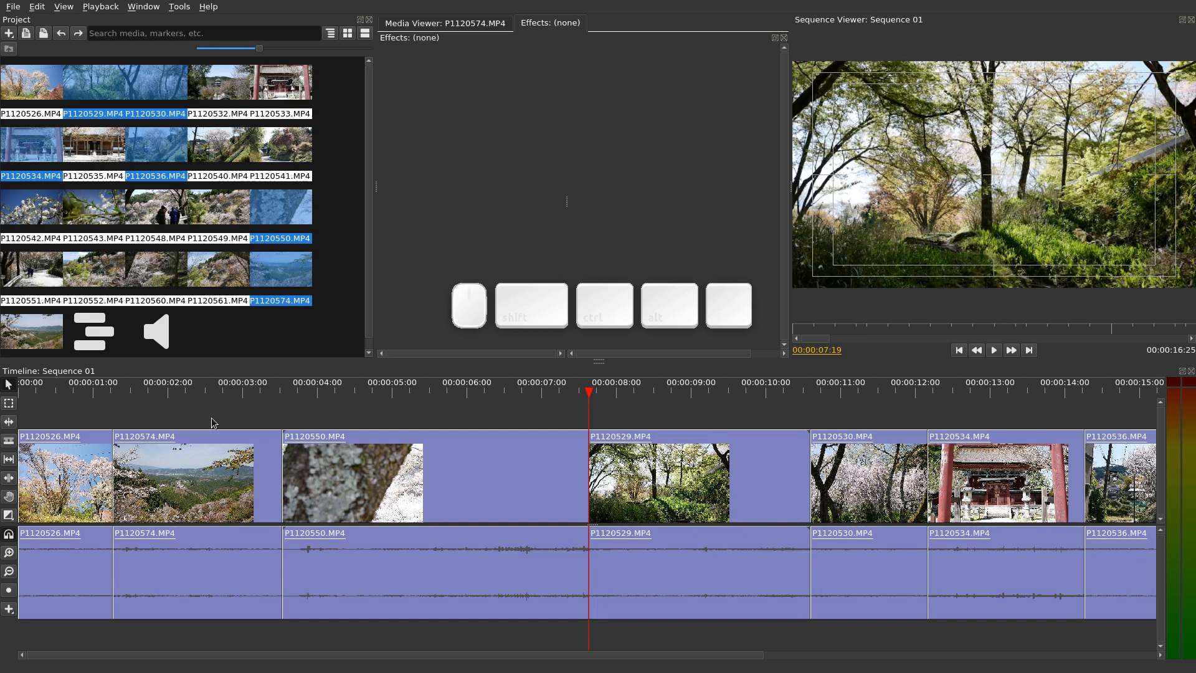
key("ctrl+z")
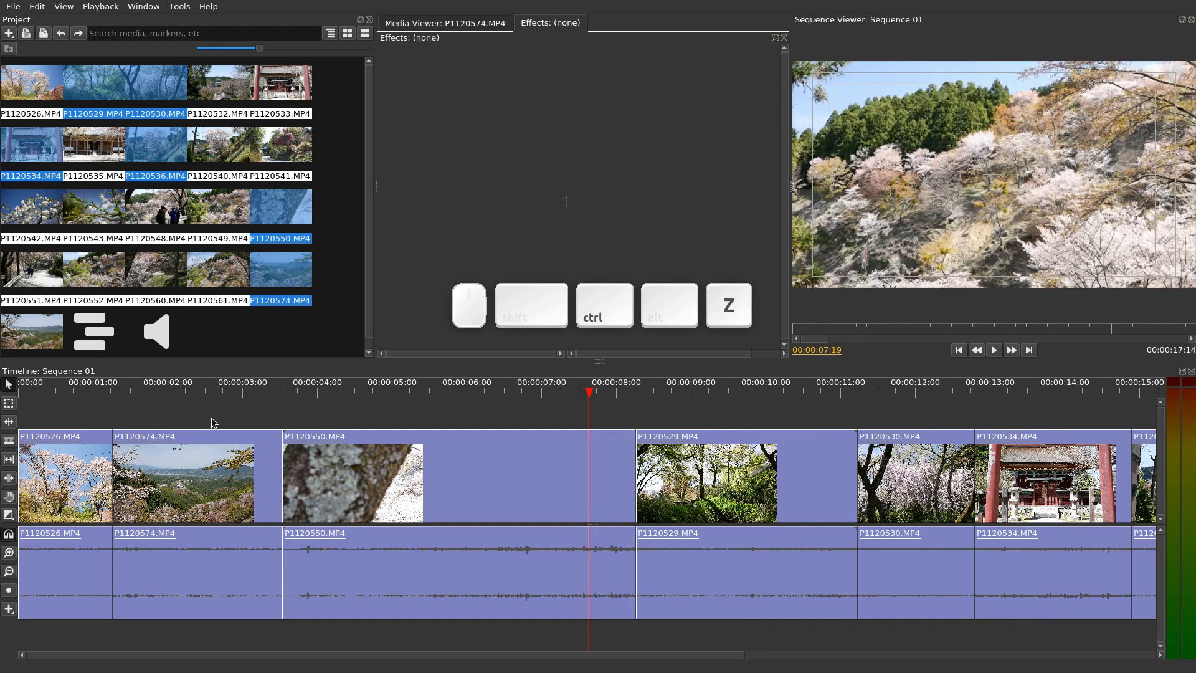
key("q")
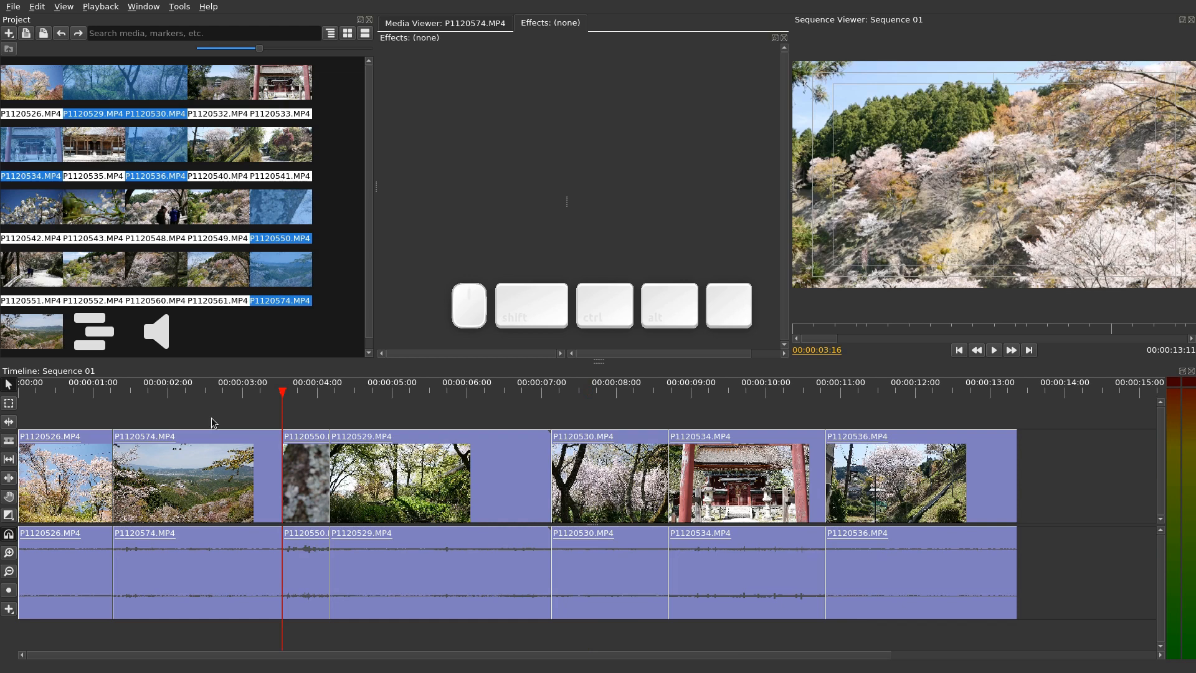
key("ctrl+z")
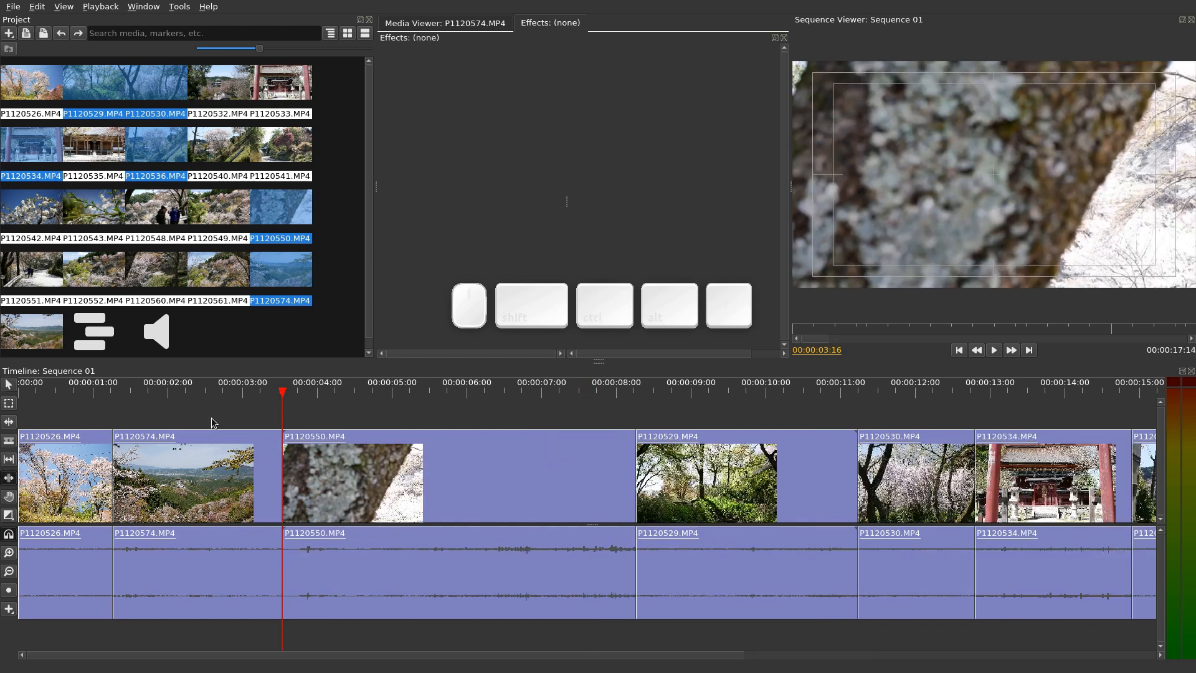
- Set the sequence's out point at 00:00:07:12 within P1120550.MP4 and its in point at that clip's start
key("Up")
key("Up")
key("Down")
key("Down")
key("Down")
key("Left")
key("Left")
key("Left")
key("Left")
key("Left")
key("Left")
key("Left")
key("Left")
key("Left")
key("Left")
key("Left")
key("Left")
key("Left")
key("Left")
key("Left")
key("Left")
key("Left")
key("Left")
key("Left")
key("Left")
key("Left")
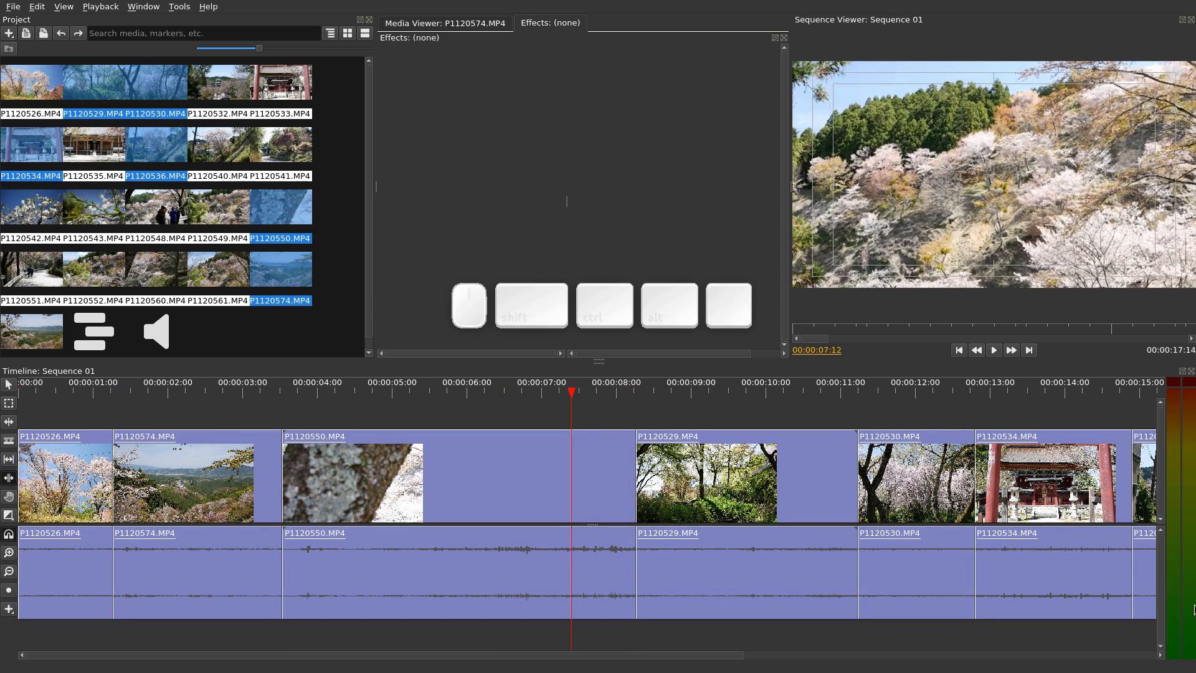
key("o")
key("Down")
key("Up")
key("Up")
key("Down")
key("i")
- Step the playhead around the start of the marked range, and jump to its out point and back to its in point
key("Up")
key("Down")
key("Right")
key("Right")
key("Right")
key("Right")
key("Right")
key("Right")
key("Right")
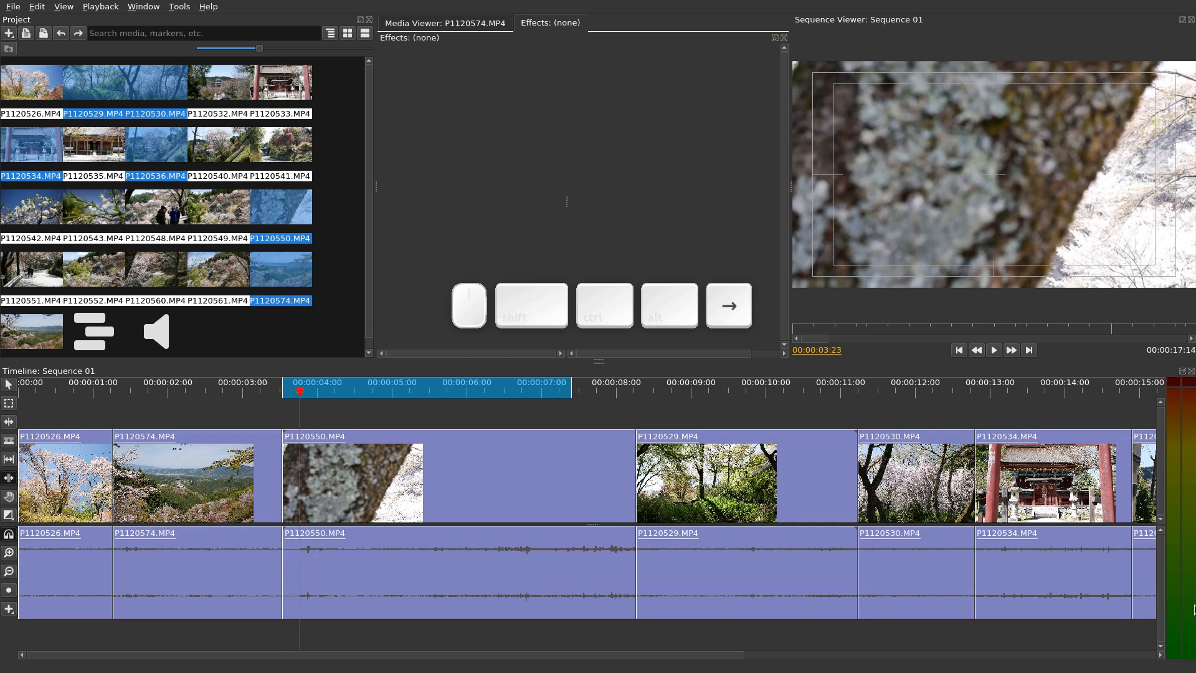
key("Left")
key("Left")
key("Left")
key("Left")
key("Left")
key("Left")
key("Left")
key("Left")
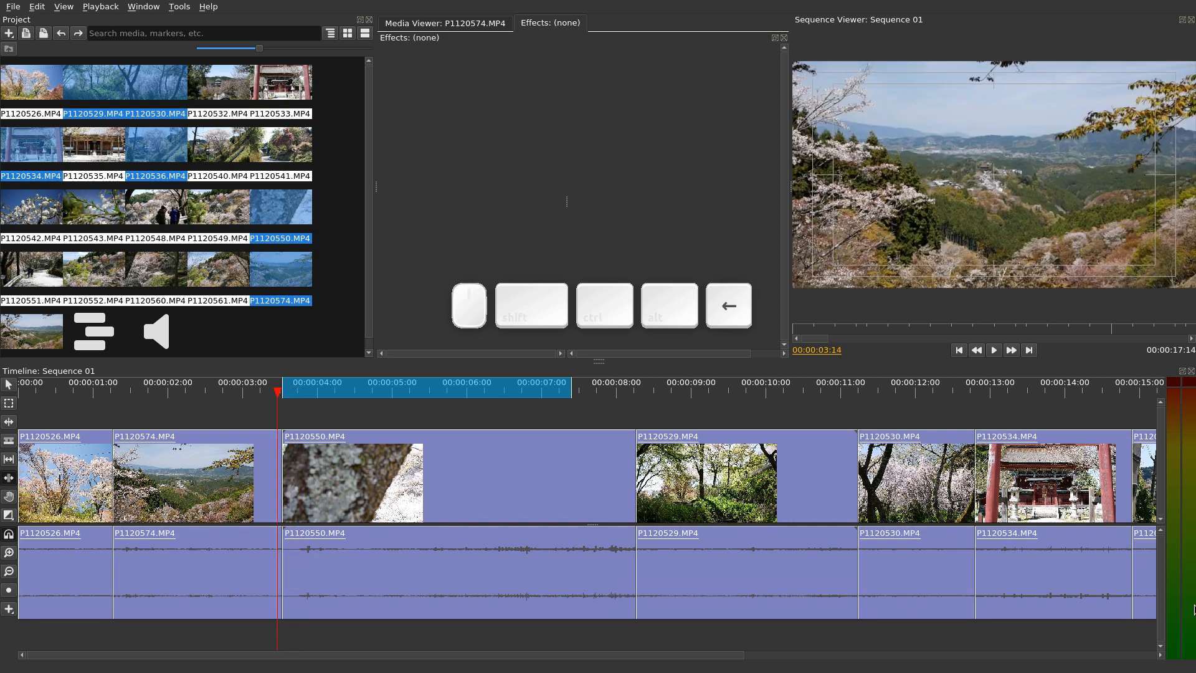
key("shift")
key("shift+o")
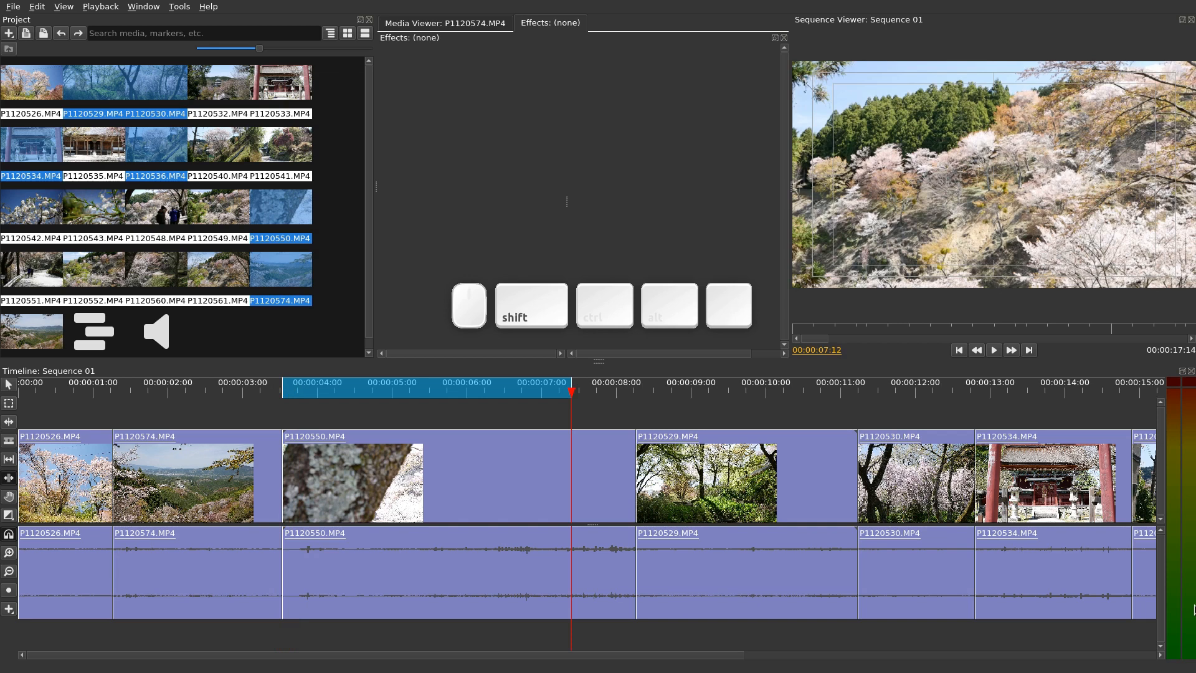
key("shift+i")
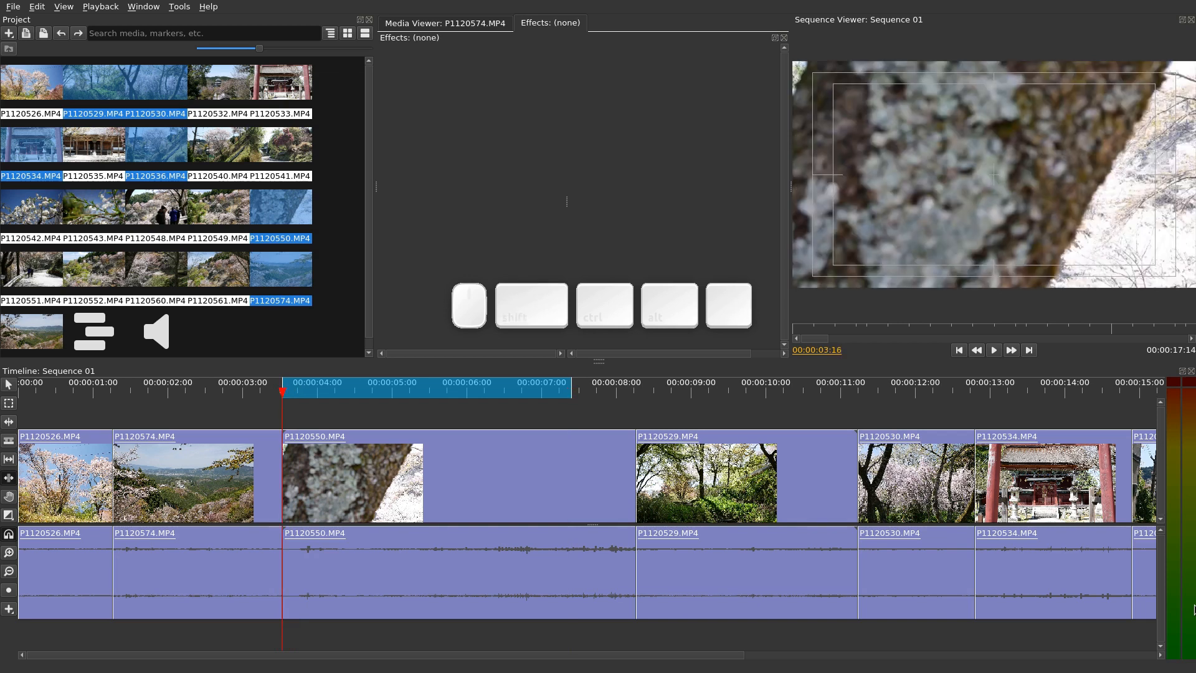
- Ripple-trim the start of P1120550.MP4 to a playhead position shortly after its in point, and undo the trim
key("Right")
key("Right")
key("Right")
key("Right")
key("Right")
key("Right")
key("Right")
key("Right")
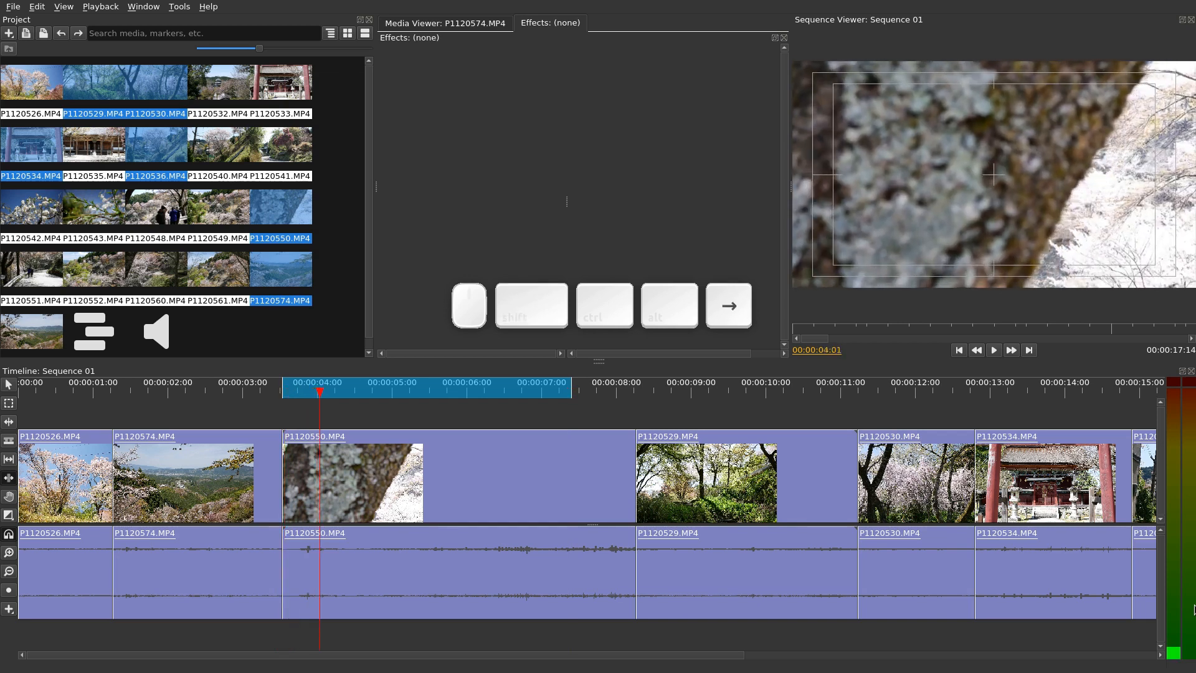
key("Right")
key("Right")
key("Right")
key("q")
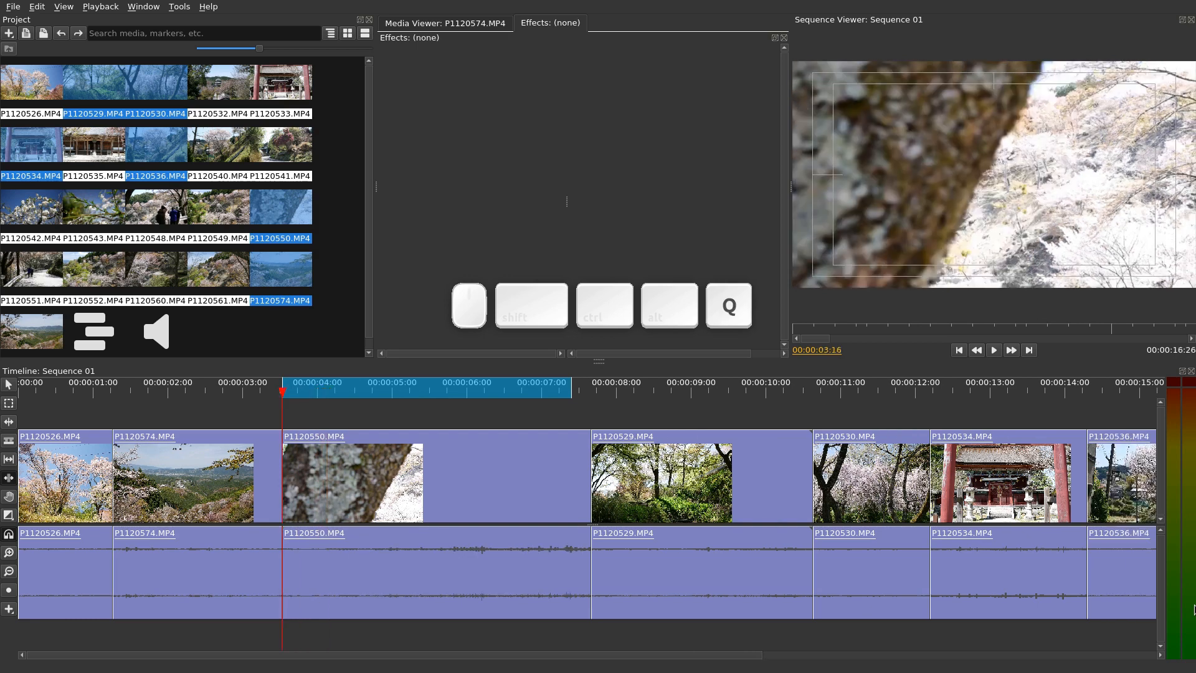
key("ctrl+z")
- Play the marked in-to-out range of the sequence several times, restarting from the in point, and pause playback
key("Right")
key("Right")
key("Right")
key("Right")
key("Right")
key("Right")
key("Right")
key("Right")
key("Right")
key("Right")
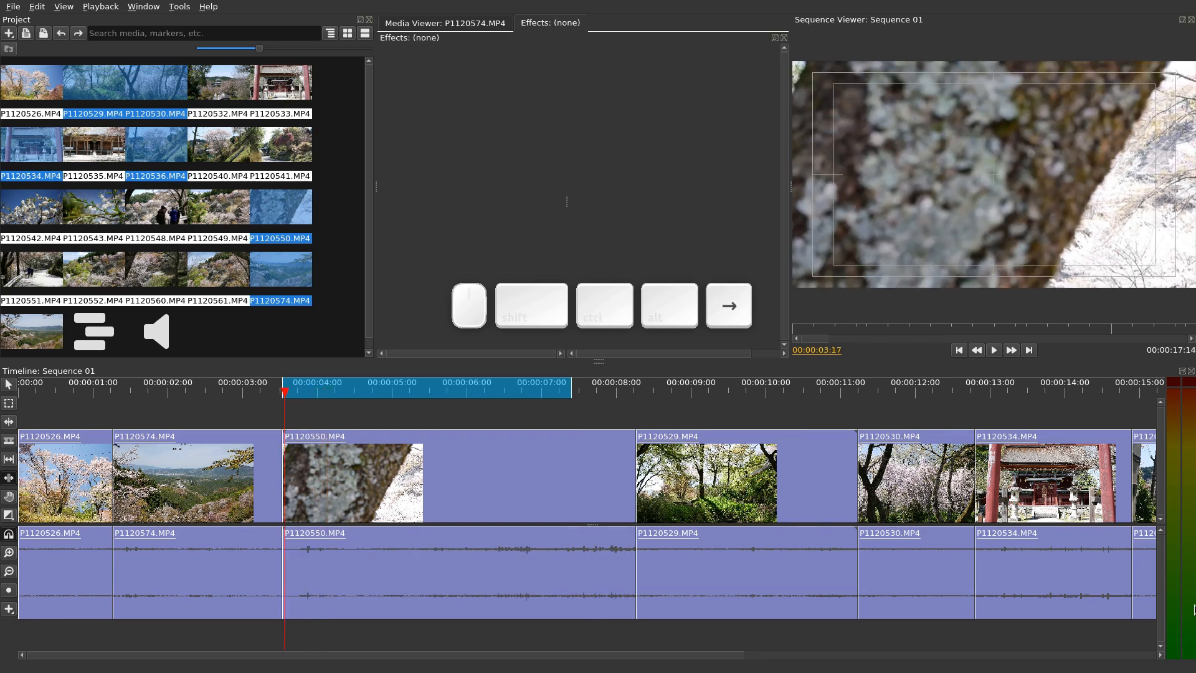
key("shift+space")
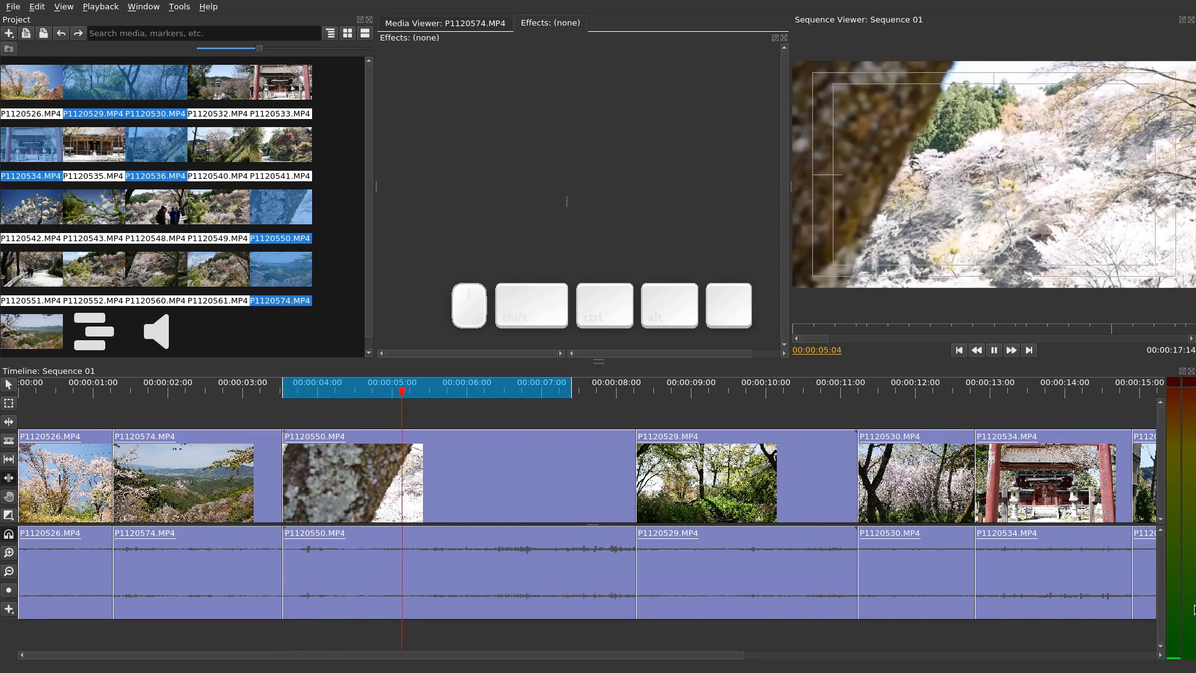
key("space")
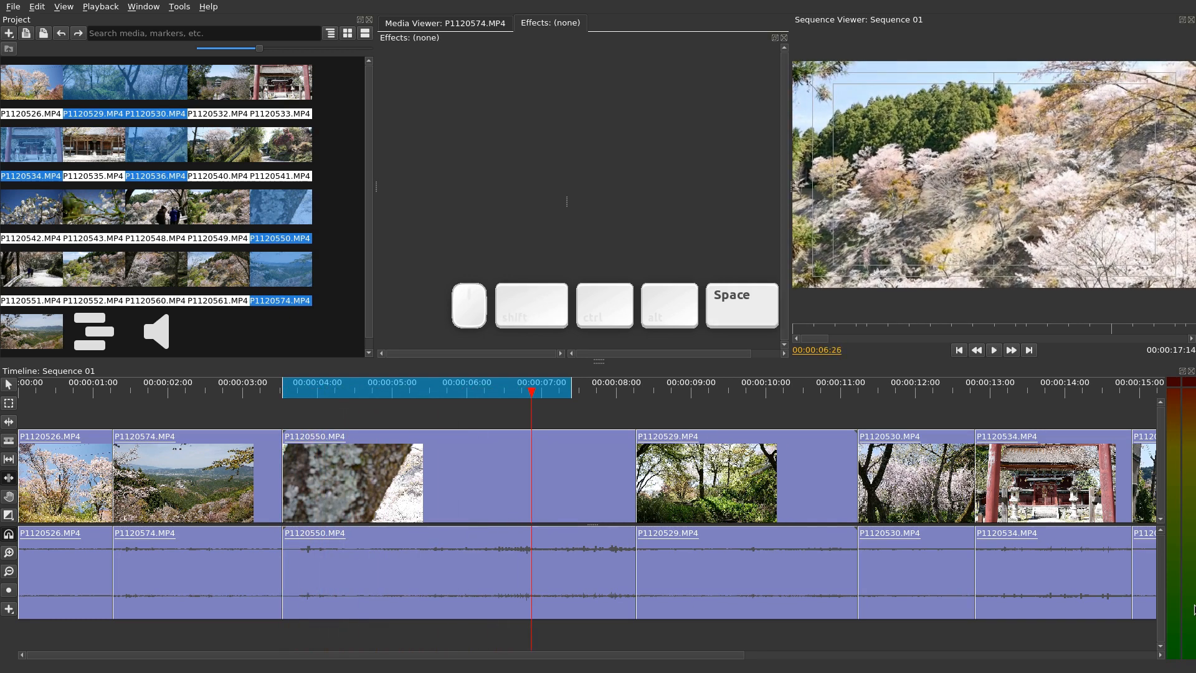
key("shift+space")
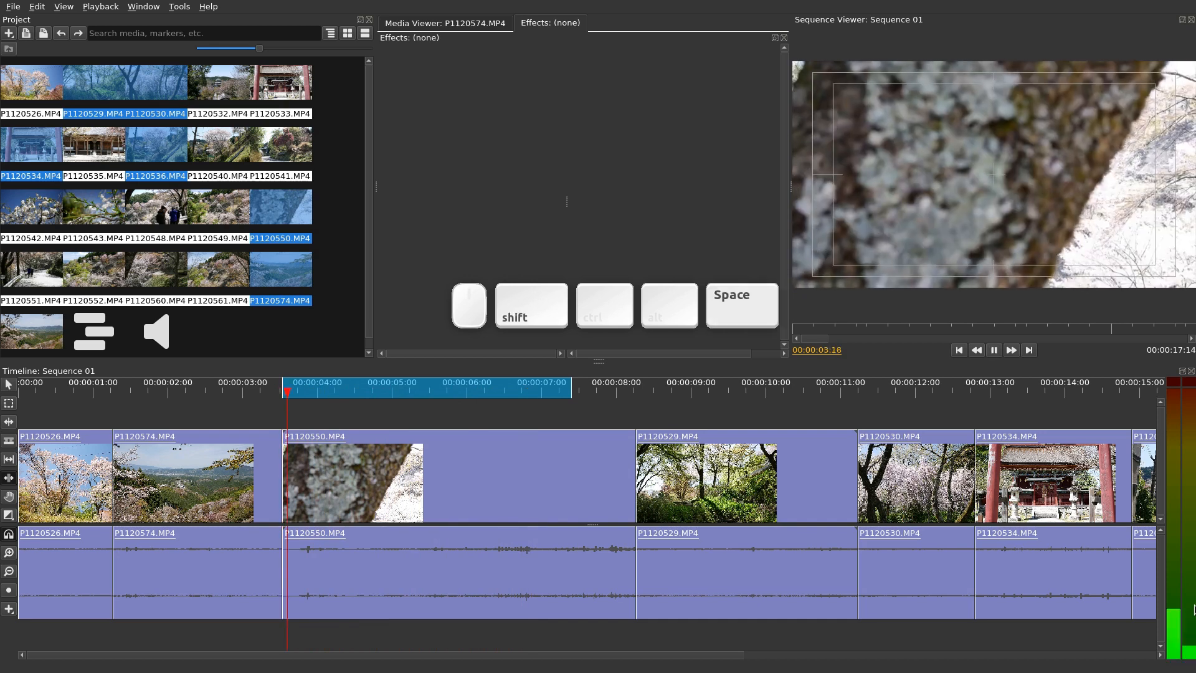
key("shift+space")
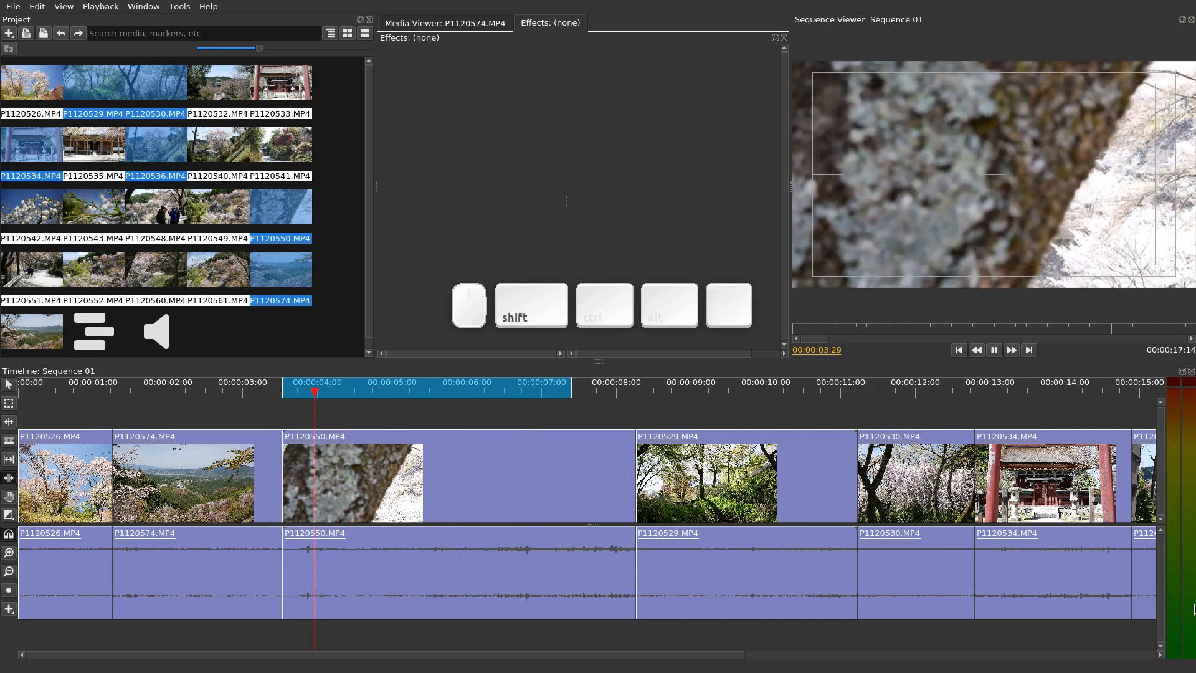
key("space")
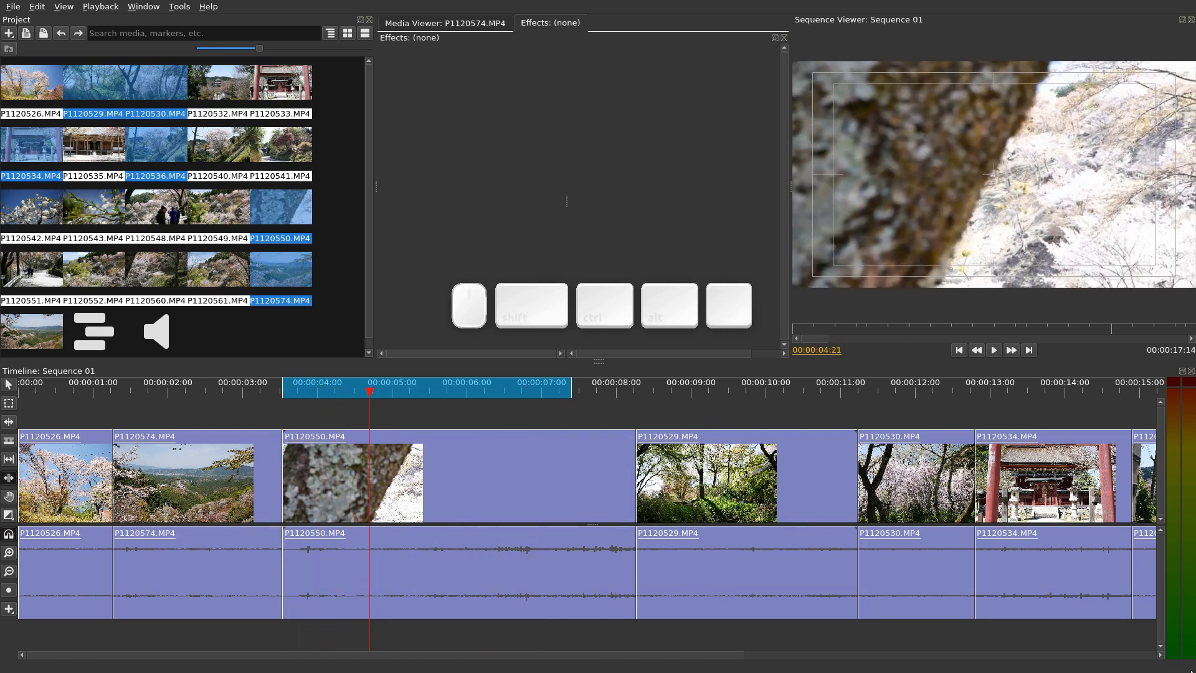
- Clear the sequence's in and out points and move the playhead forward to 00:00:05:15 within P1120550.MP4
key("g")
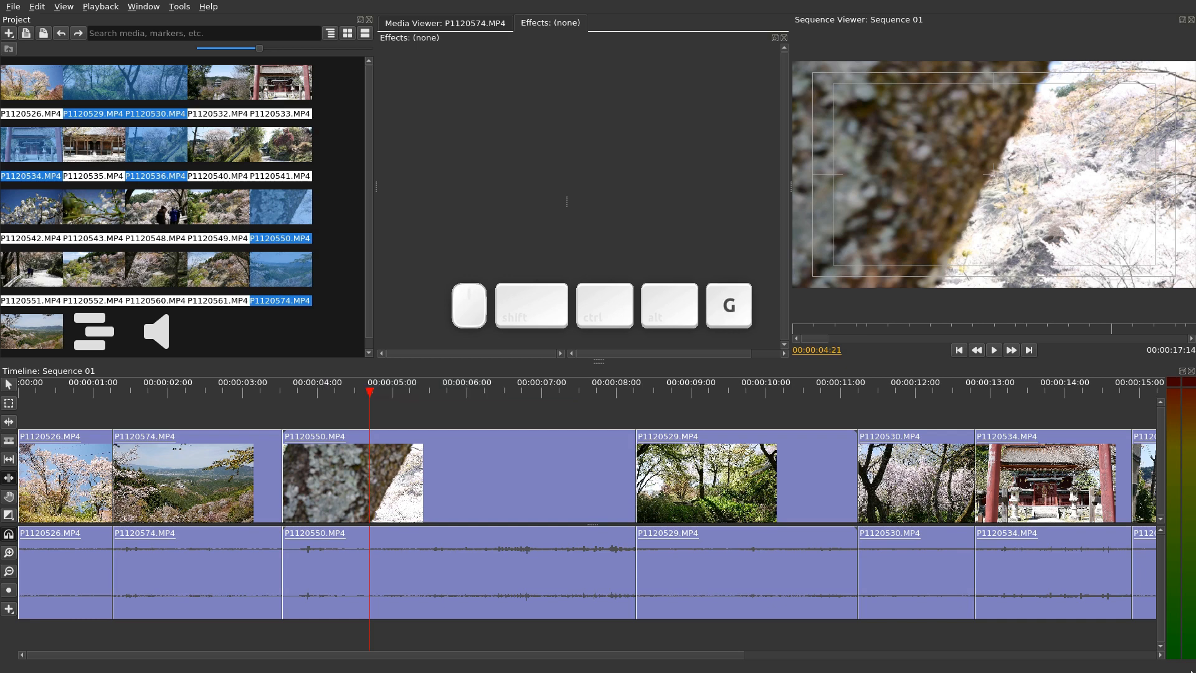
key("Right")
key("Right")
key("Right")
key("Right")
key("Right")
key("Right")
key("Right")
key("Right")
key("Right")
key("Right")
key("Right")
key("Right")
key("Right")
key("Right")
key("Right")
key("Right")
key("Right")
key("Right")
key("Right")
key("Right")
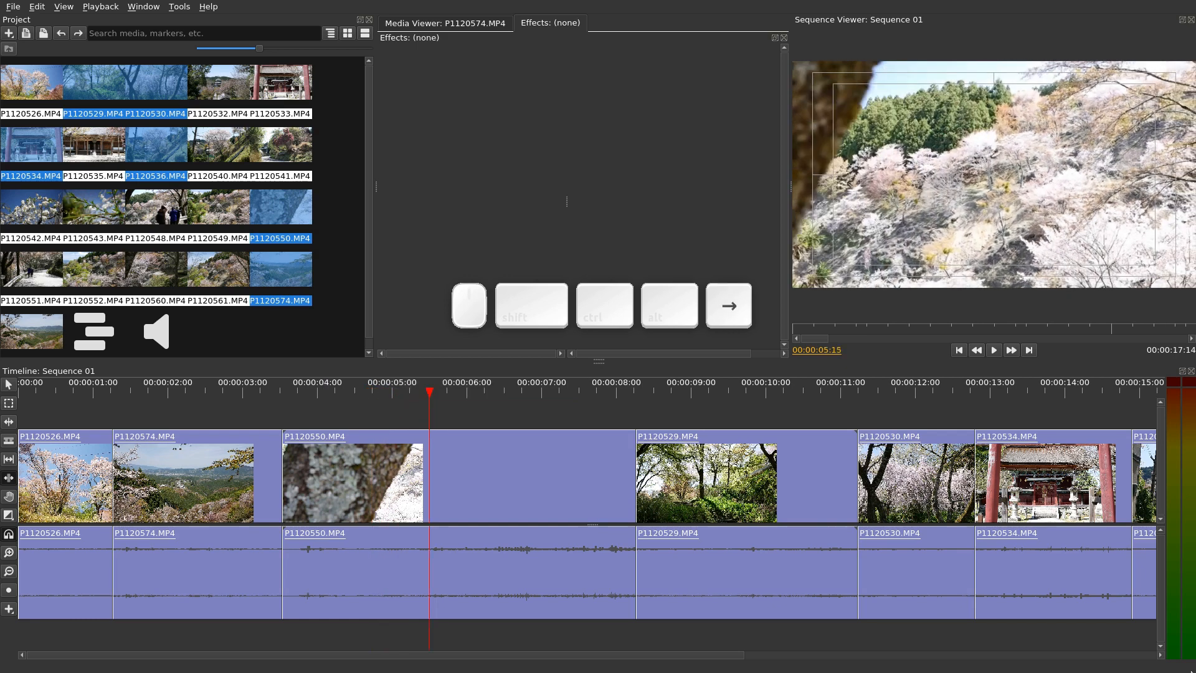
- Move the playhead forward to 00:00:07:18 within P1120550.MP4 and set the sequence's out point there
key("Right")
key("Right")
key("Right")
key("Right")
key("Right")
key("Right")
key("Right")
key("Right")
key("Right")
key("Right")
key("Right")
key("Right")
key("Right")
key("Right")
key("Left")
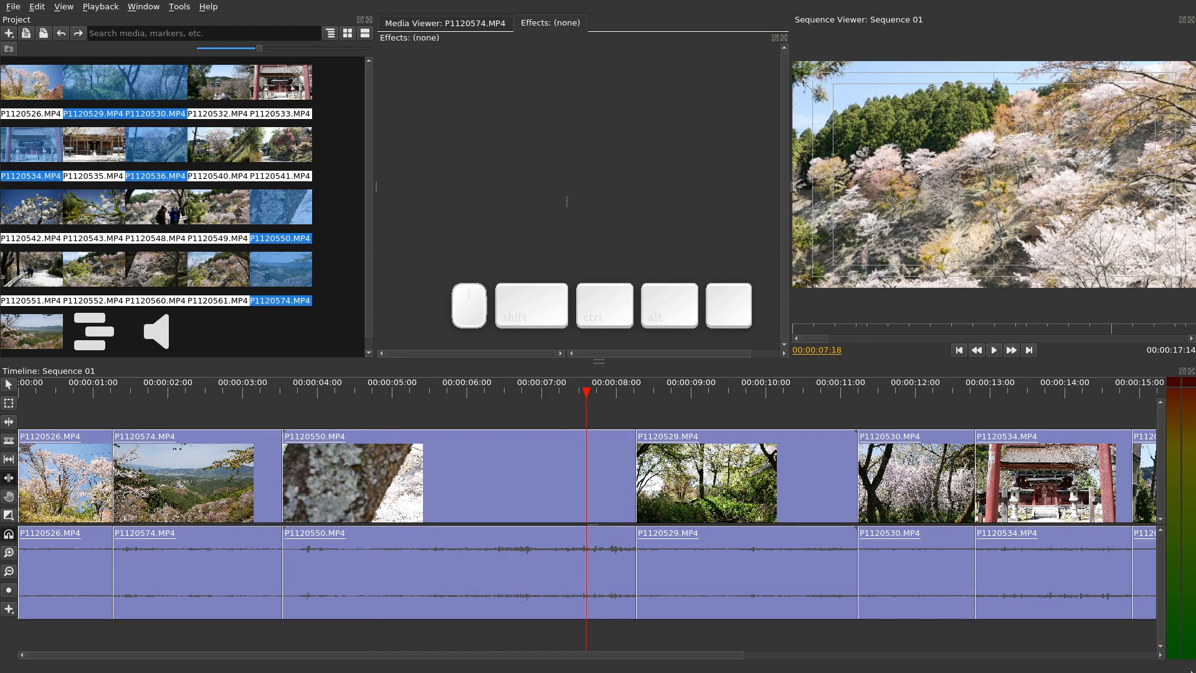
key("o")
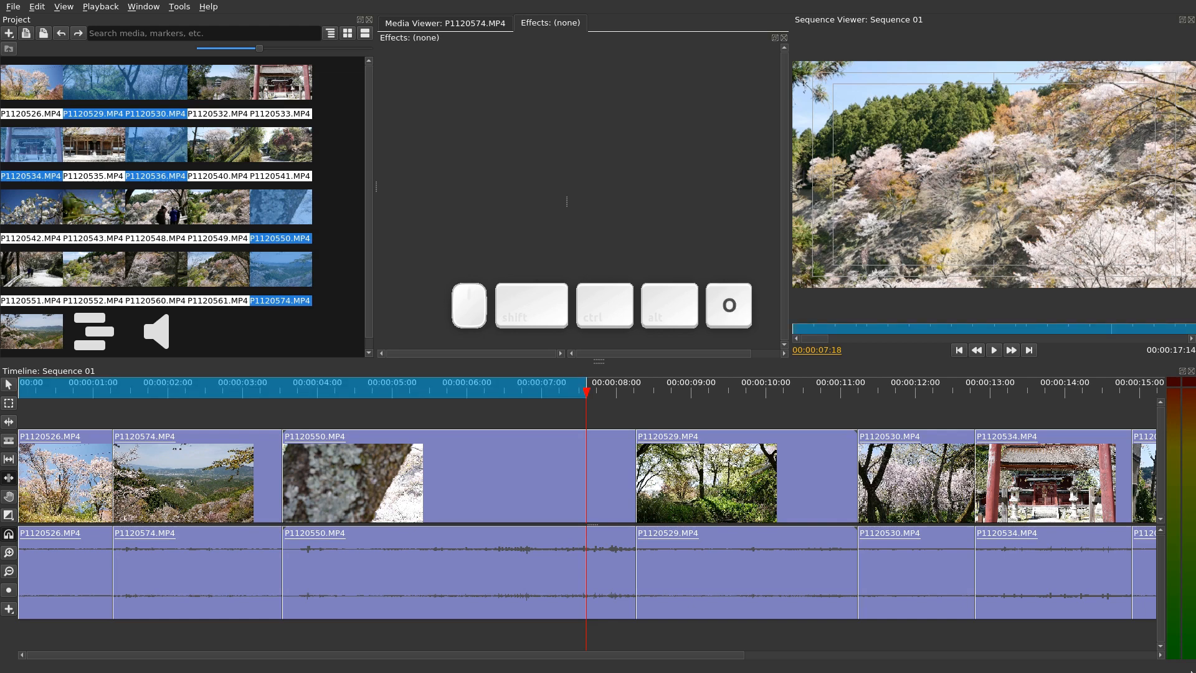
- Step the playhead back to 00:00:07:15, delete the marked in-to-out range without rippling, and undo, repeating the deletion and undo once
key("Left")
key("Left")
key("Left")
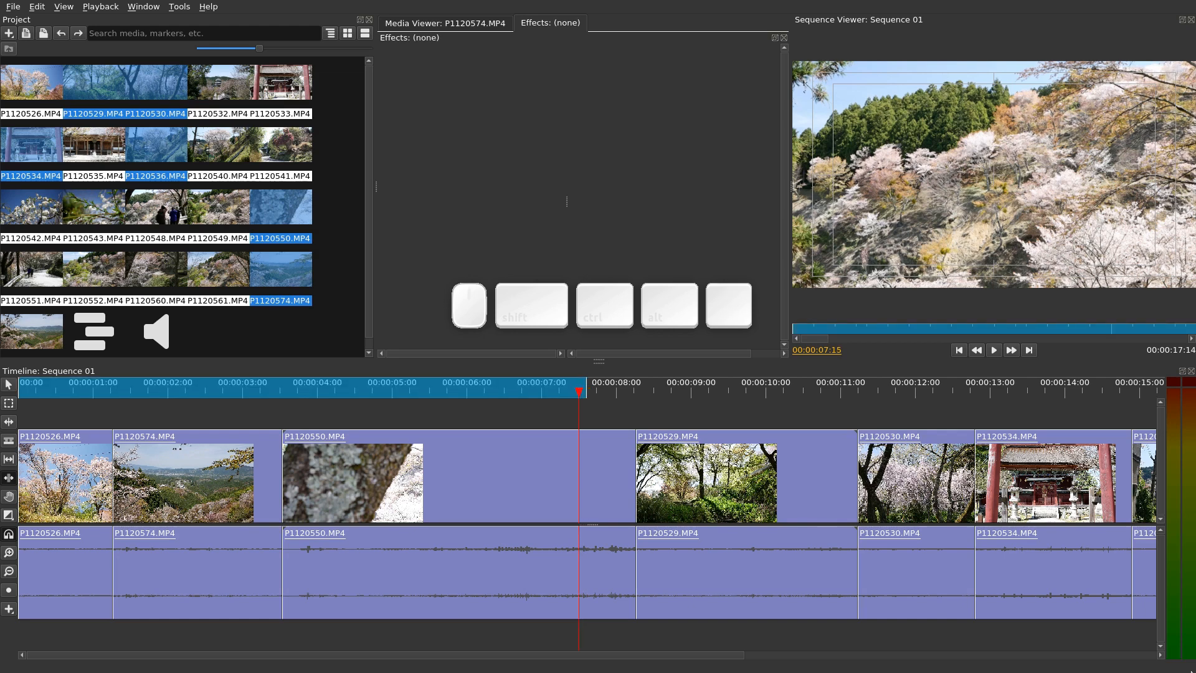
key("semicolon")
key("ctrl+z")
key("semicolon")
key("ctrl+z")
- Ripple-delete the range from the sequence start to the out point and undo it, three times in a row
key("apostrophe")
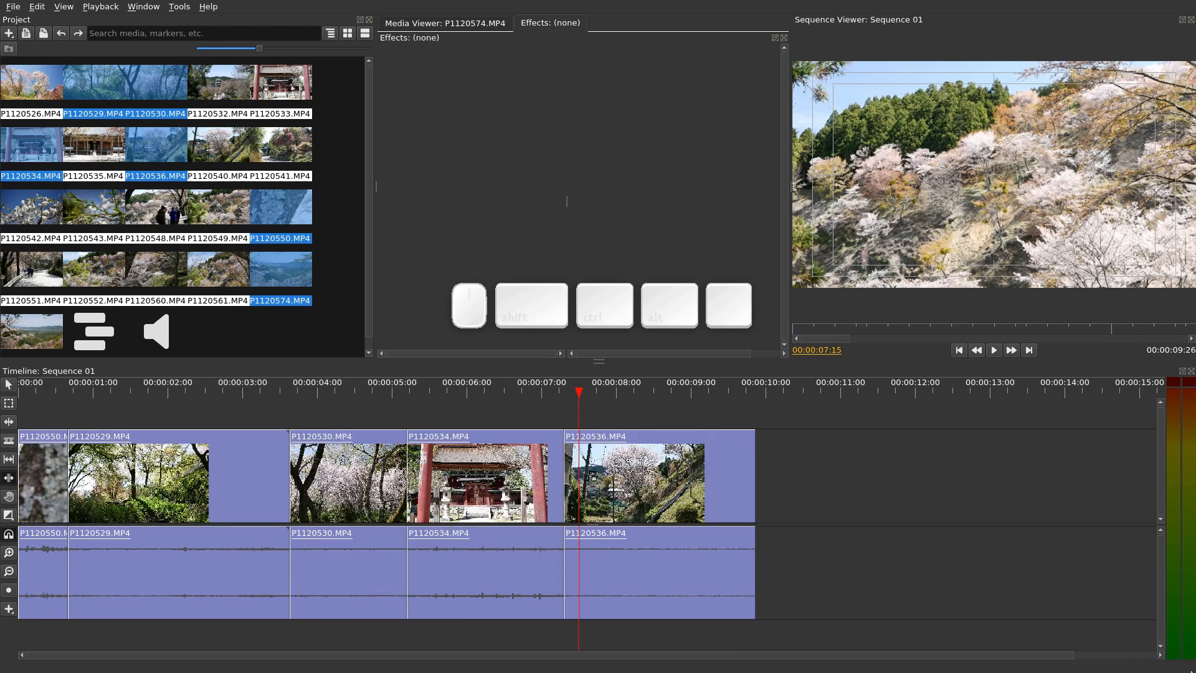
key("ctrl+z")
key("apostrophe")
key("ctrl+z")
key("apostrophe")
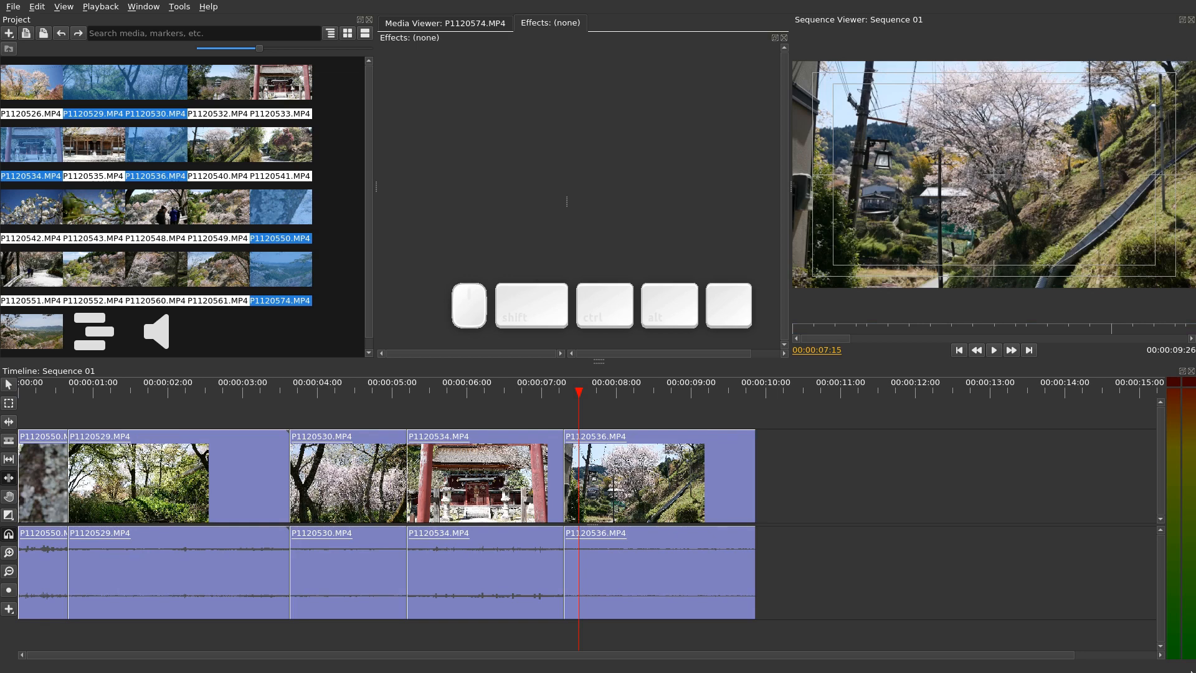
key("ctrl+z")
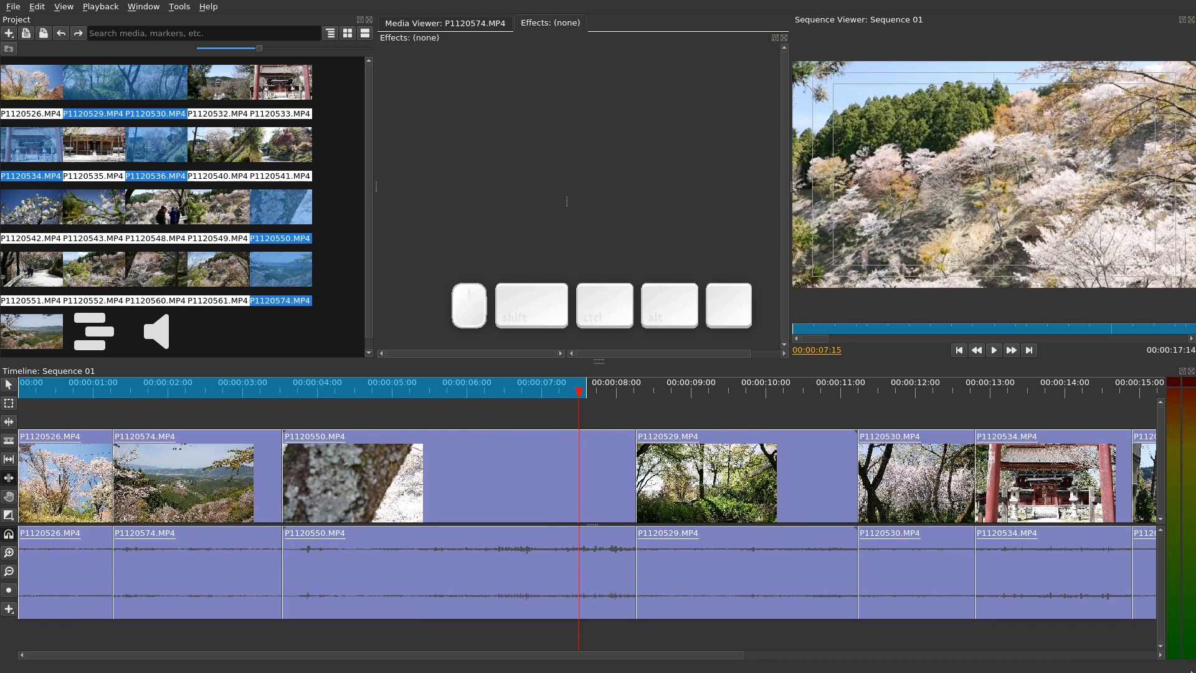
- Set the in point at the start of P1120550.MP4 (00:00:03:16), and ripple-delete the marked range twice, undoing each deletion
key("Up")
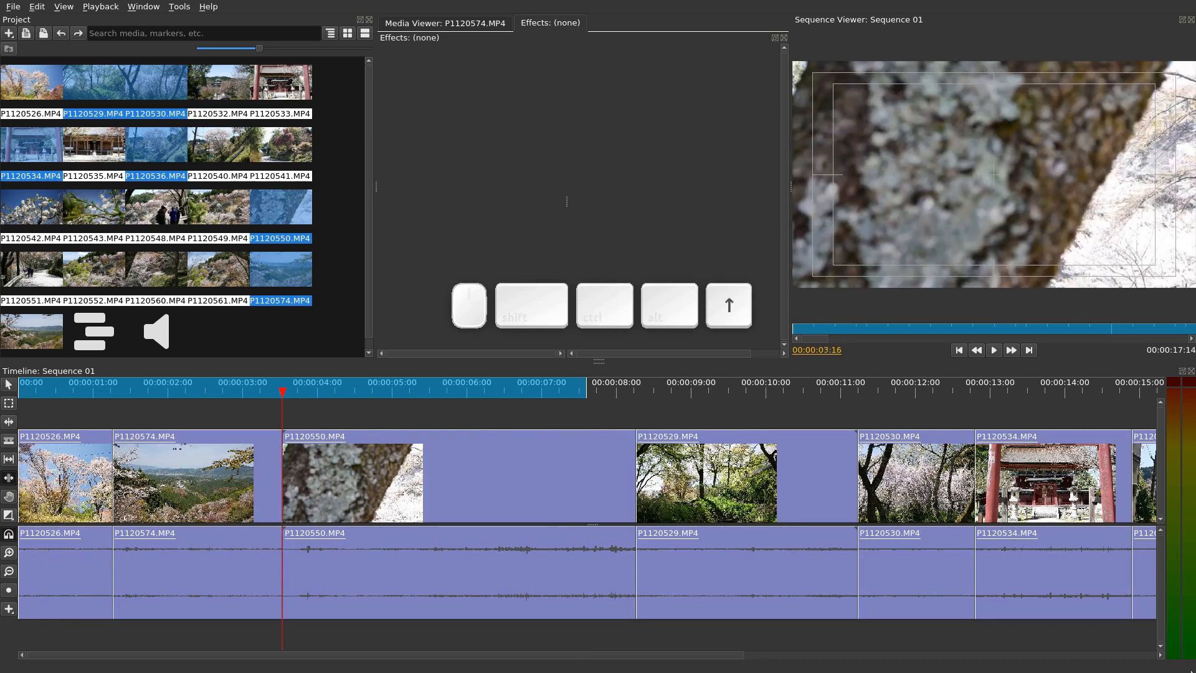
key("i")
key("apostrophe")
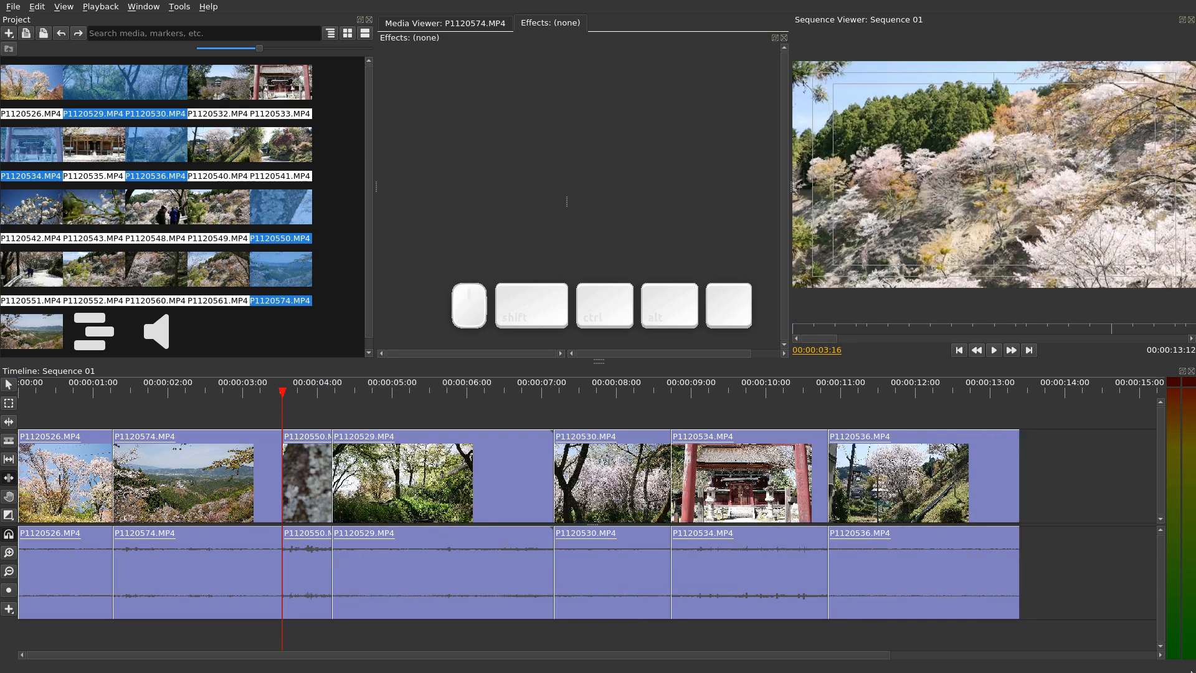
key("ctrl+z")
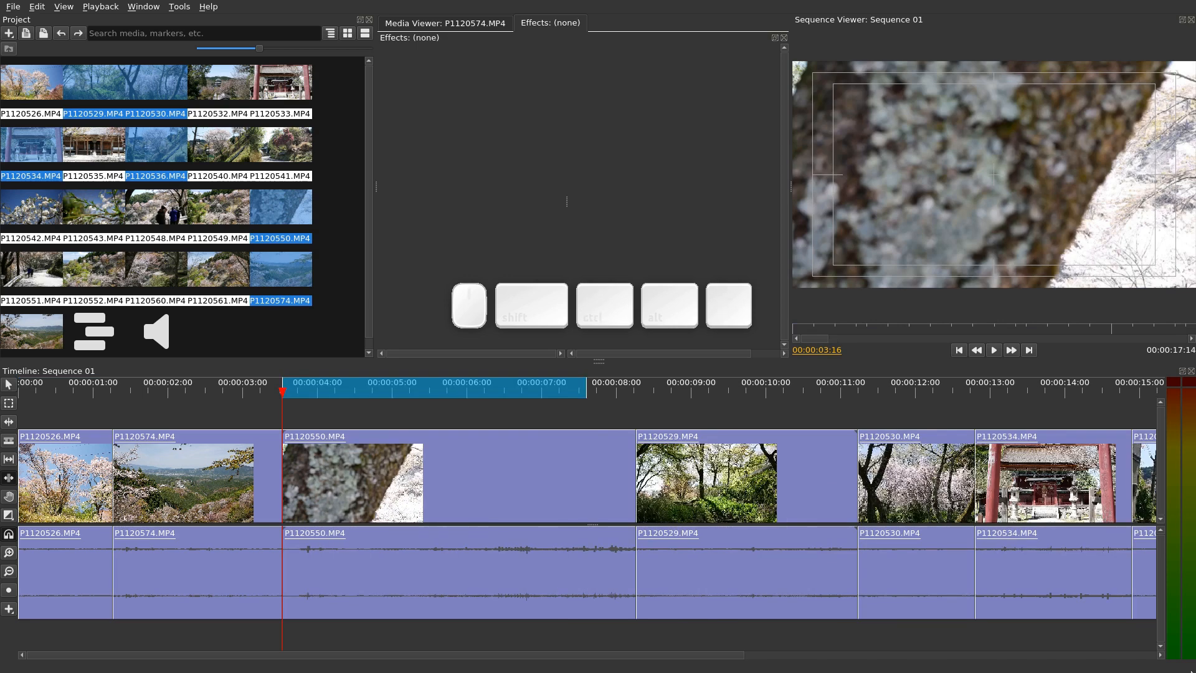
key("apostrophe")
key("ctrl+z")
- Clear the sequence's in and out points and move the playhead to 00:00:06:28 within P1120550.MP4
key("g")
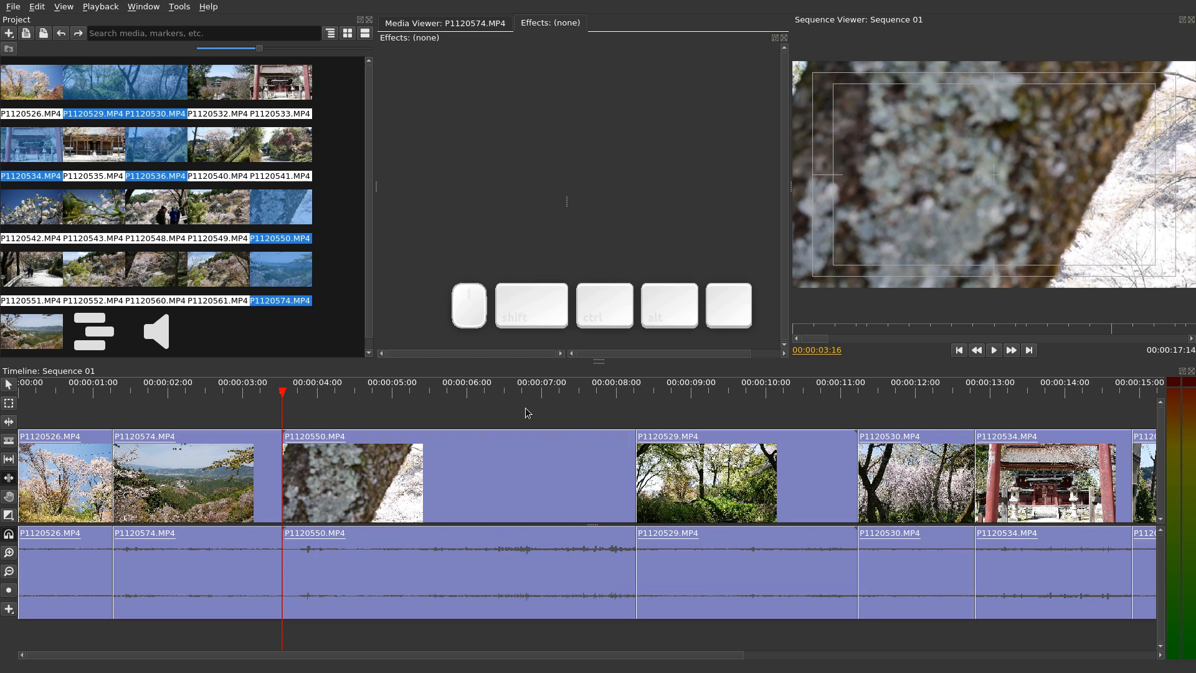
left_click_drag(521, 395, 538, 413)
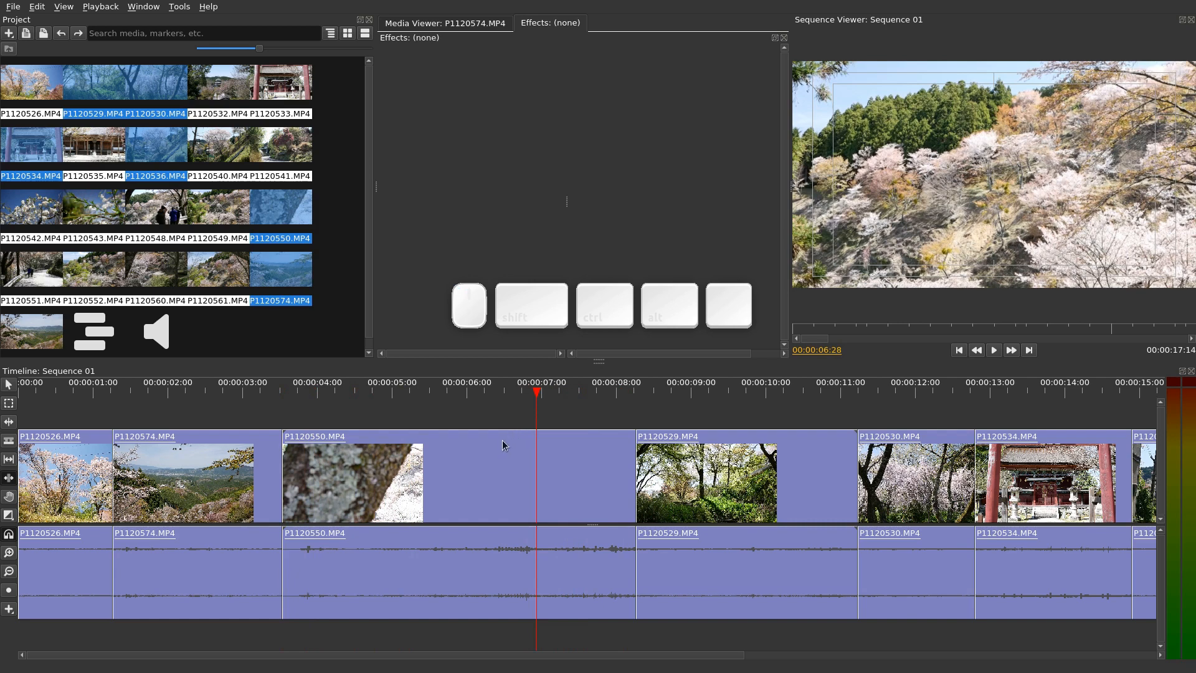
key("alt+d")
mouse_move(113, 389)
left_mouse_down()
mouse_move(24, 405)
mouse_move(44, 422)
left_mouse_up()
key("alt+e")
- Use the Pointer tool to select single clips in the timeline one after another, finishing on P1120550.MP4
left_click(12, 402)
left_click(10, 387)
left_click(241, 468)
left_click(483, 448)
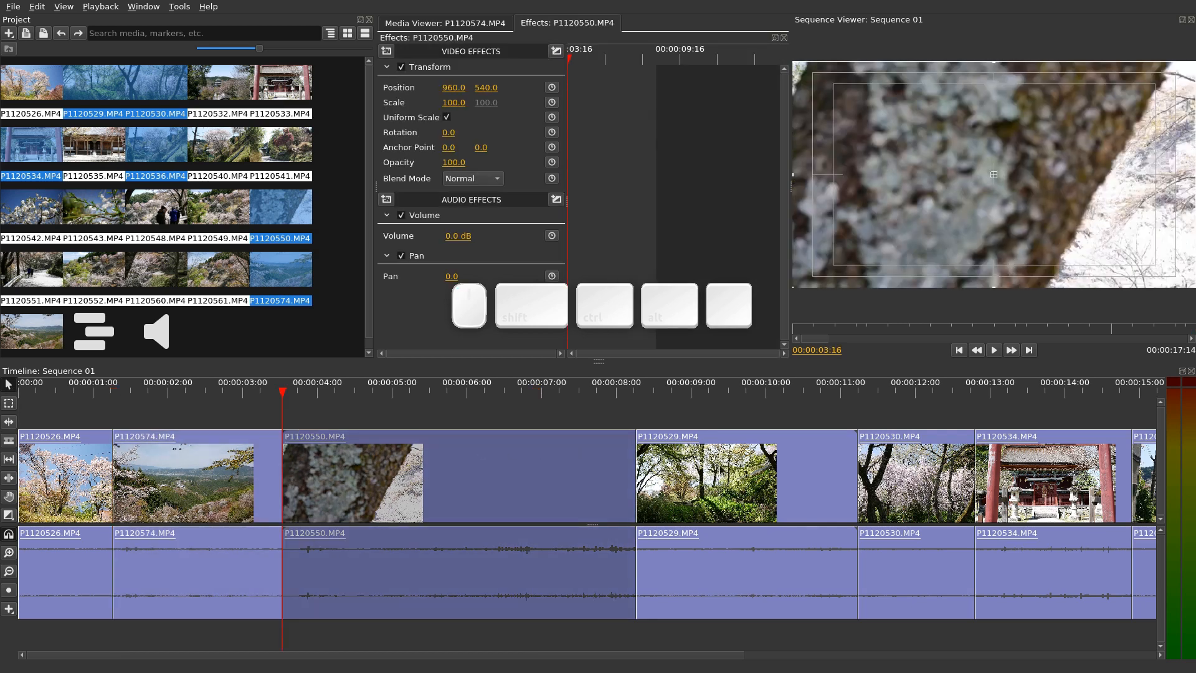
left_click(705, 468)
left_click(942, 485)
left_click(476, 452)
left_click(264, 477)
left_click(350, 465)
left_click(721, 458)
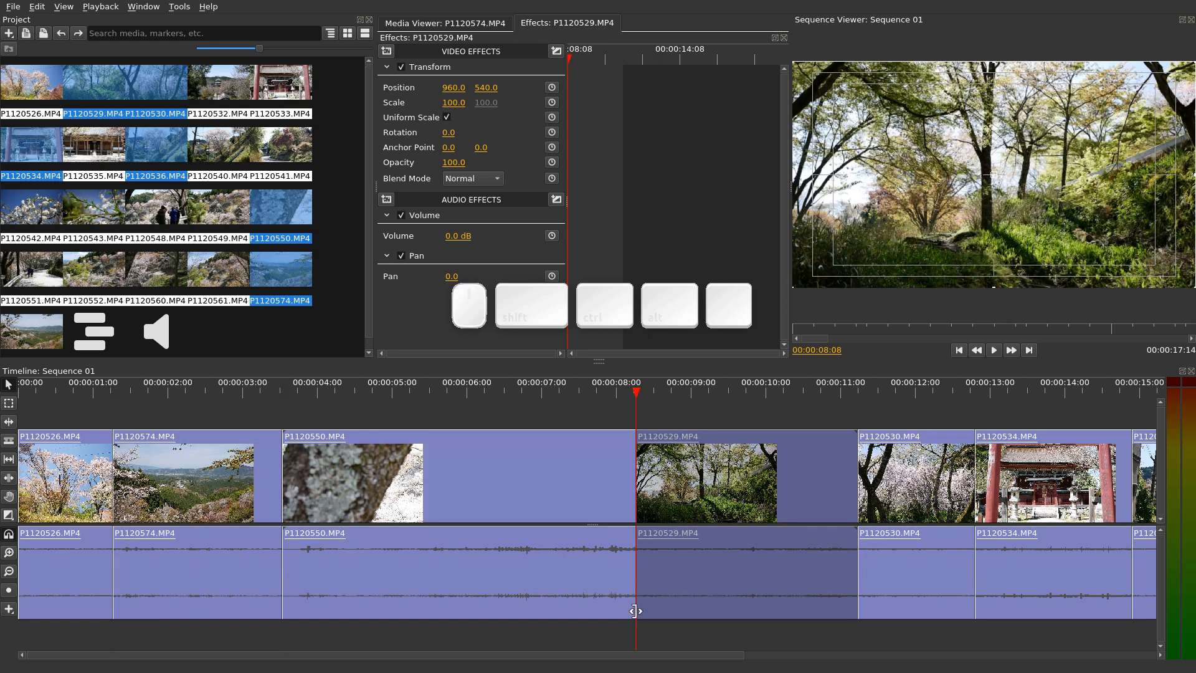
left_click(424, 483)
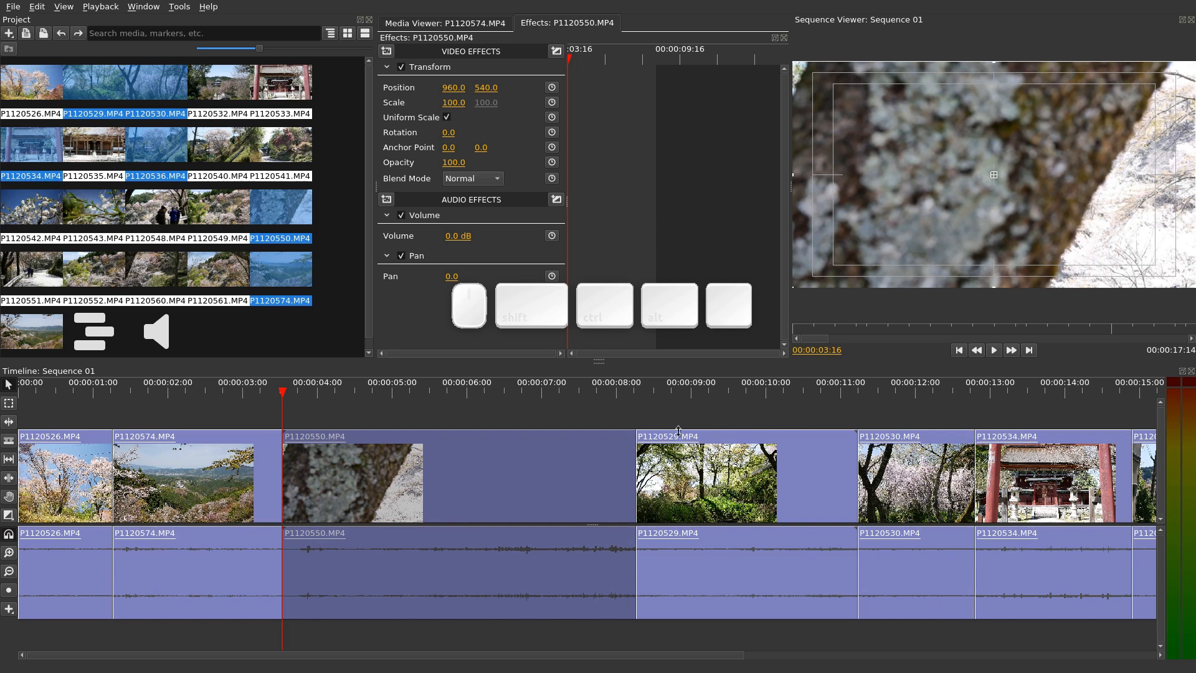
- Open the preferences, examine the Behavior options including Selecting Also Seeks, and cancel the dialog
left_click_drag(600, 302, 588, 310)
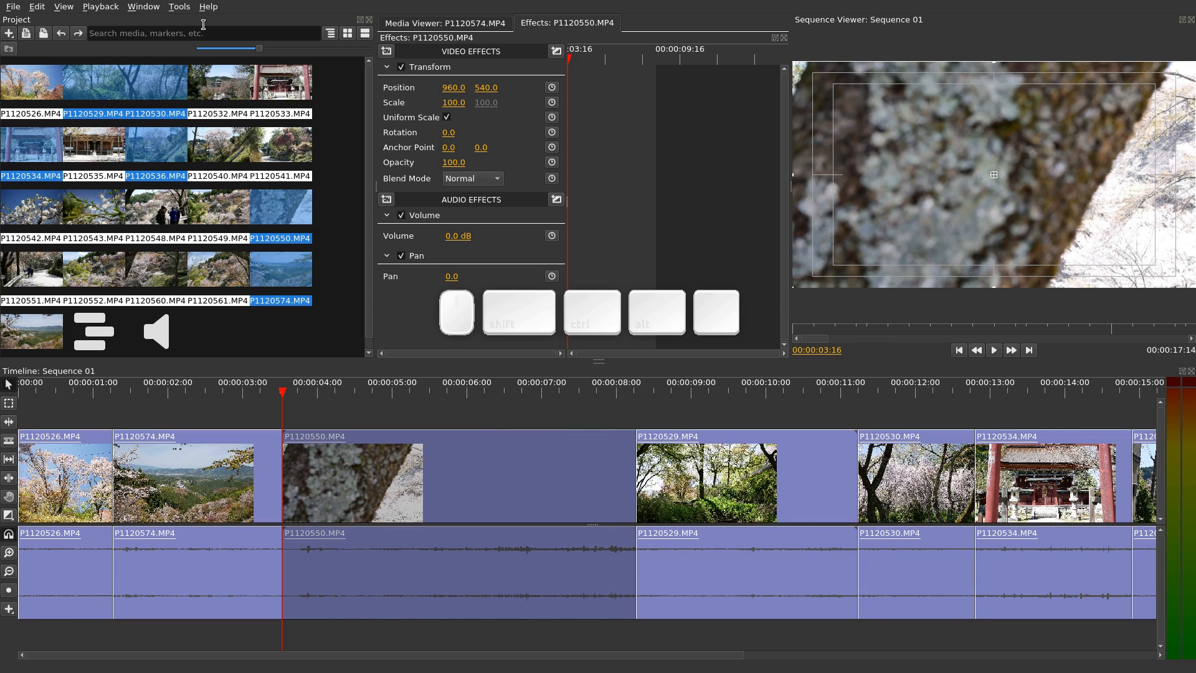
left_click(172, 5)
left_click(211, 235)
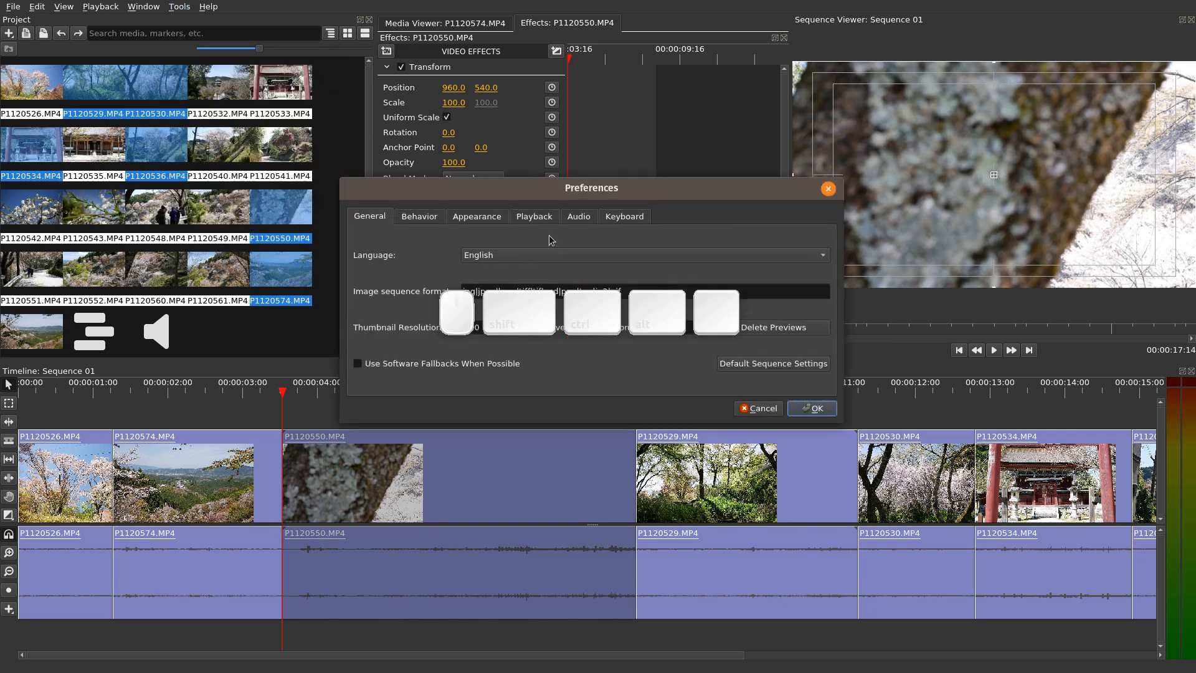
left_click_drag(544, 204, 688, 69)
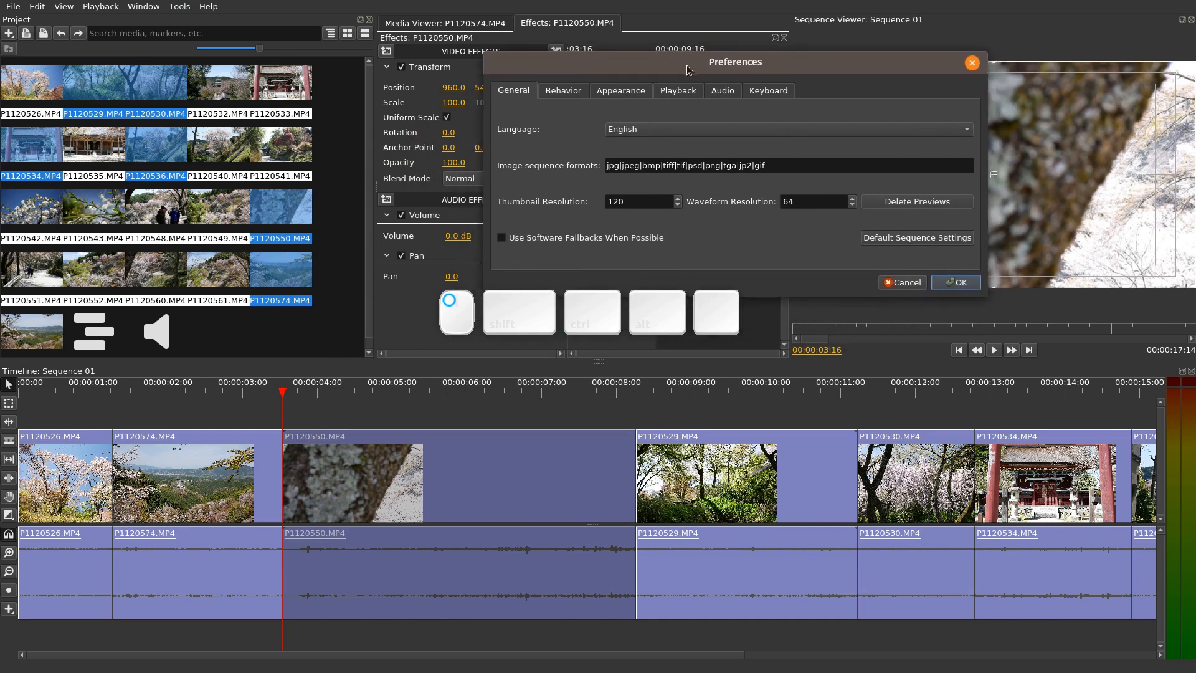
left_click(568, 95)
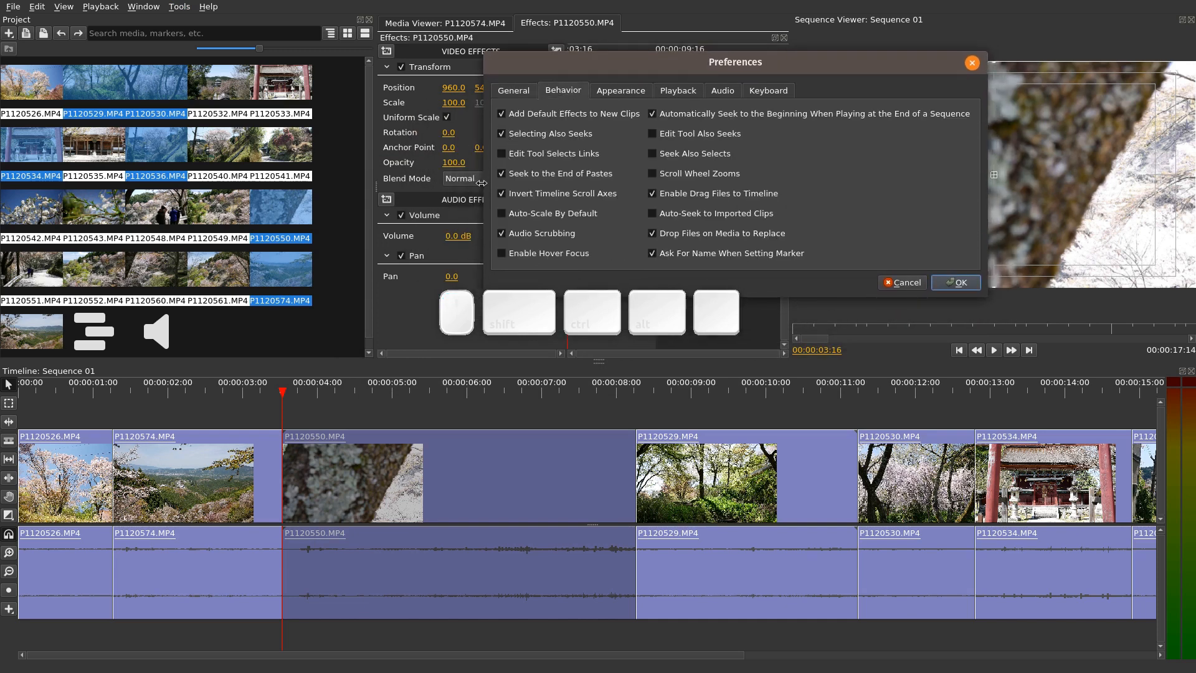
key("alt+d")
mouse_move(454, 160)
left_mouse_down()
mouse_move(501, 129)
mouse_move(484, 127)
mouse_move(609, 146)
left_mouse_up()
key("alt+d")
key("alt+e")
left_click(897, 284)
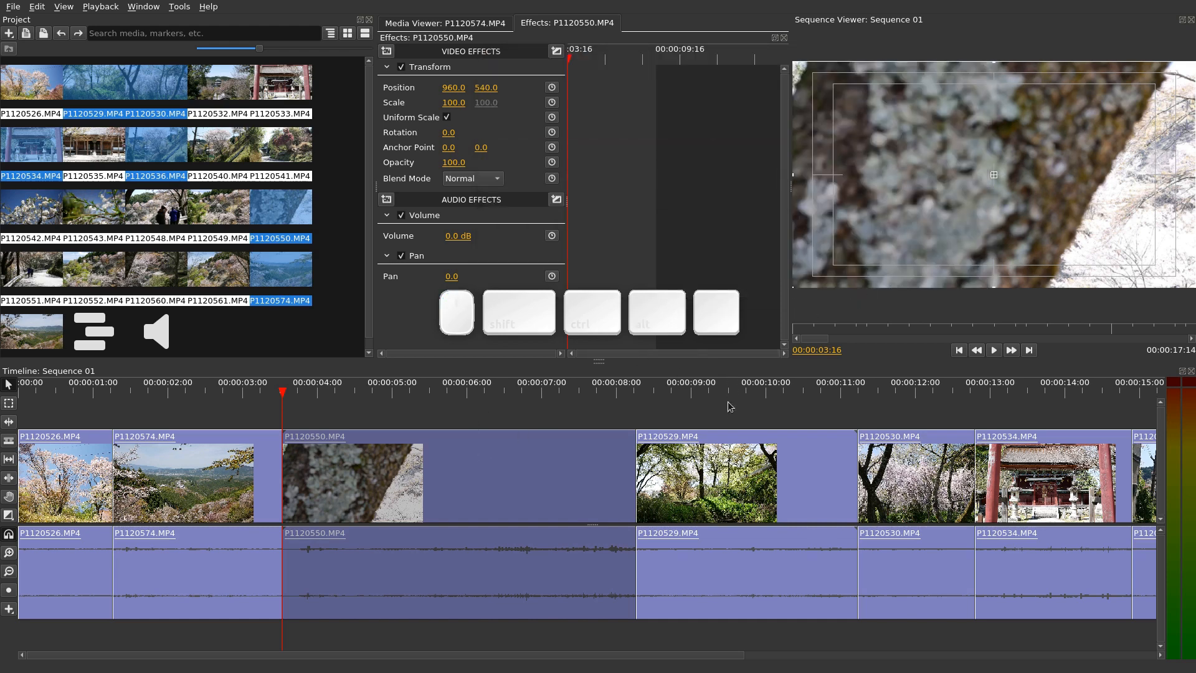
- Select P1120529.MP4, P1120530.MP4 and P1120534.MP4 in turn in the timeline, and return to P1120550.MP4
left_click(794, 461)
left_click(914, 474)
left_click(999, 464)
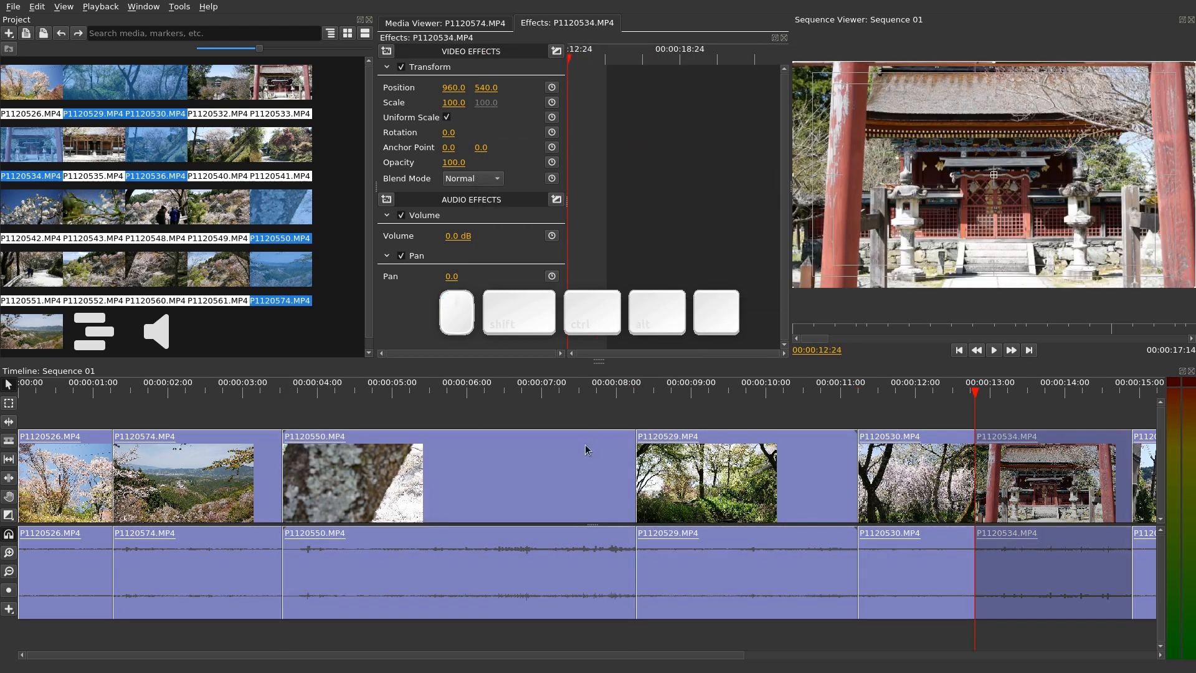
left_click(582, 454)
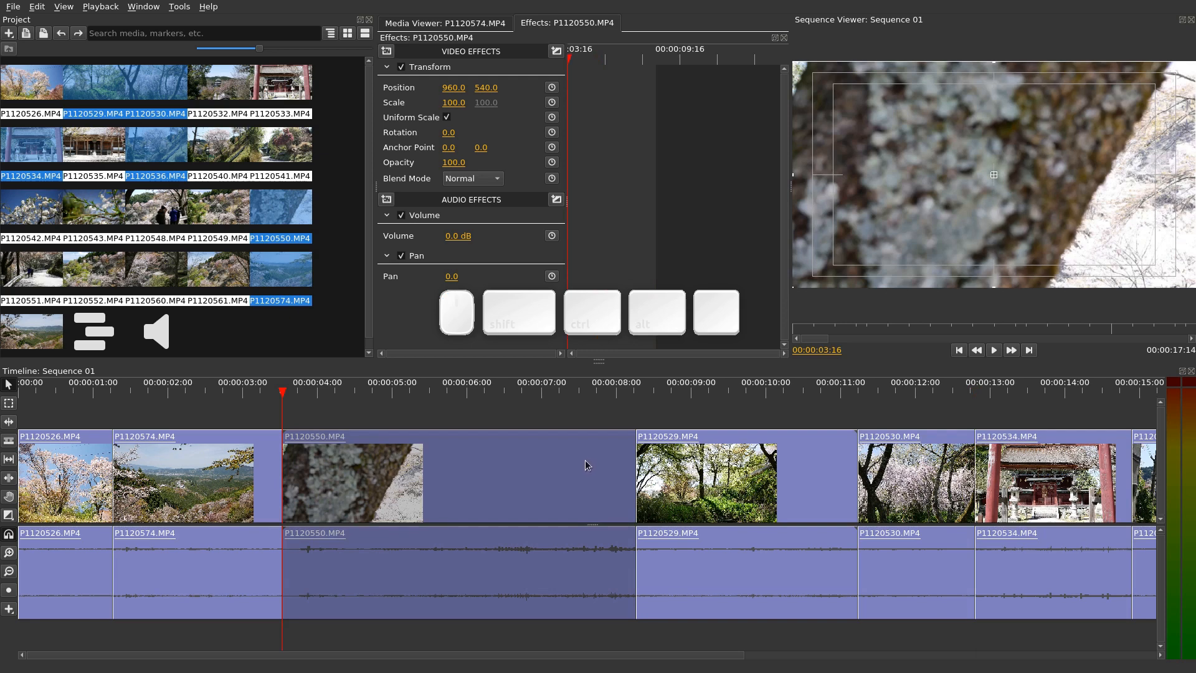
- Marquee-select the clips from P1120550.MP4 through P1120534.MP4 with their audio, look at their combined effects, and deselect them
left_click_drag(518, 409, 1028, 576)
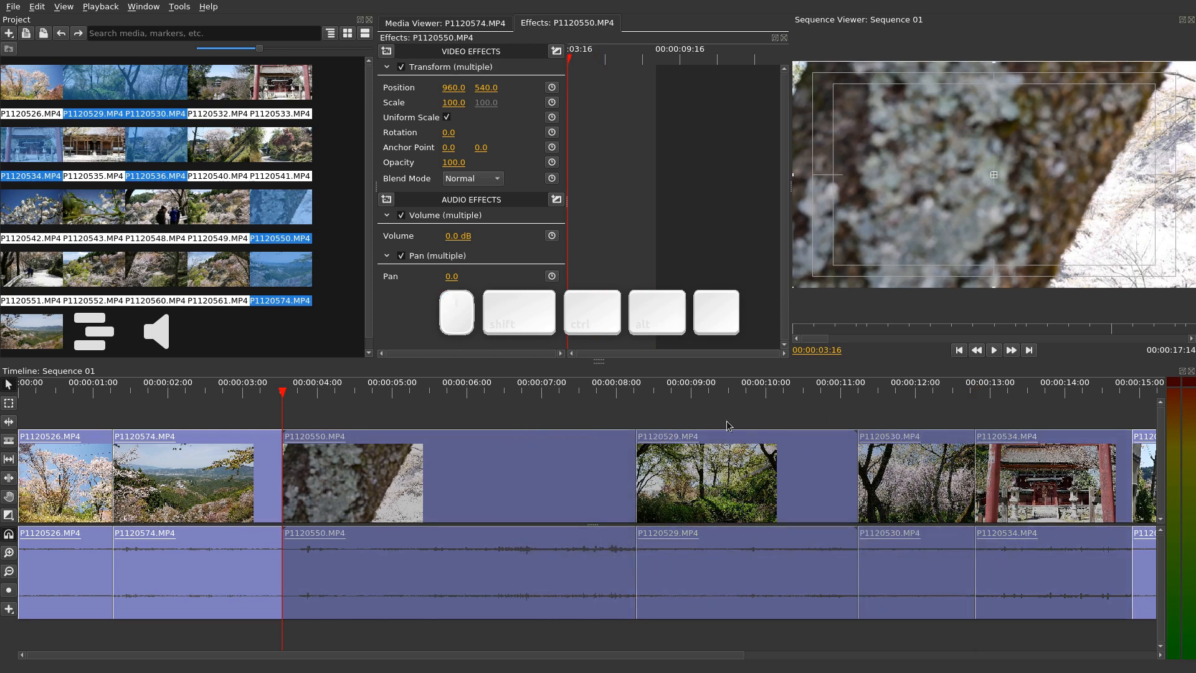
left_click_drag(652, 315, 634, 397)
left_click(563, 23)
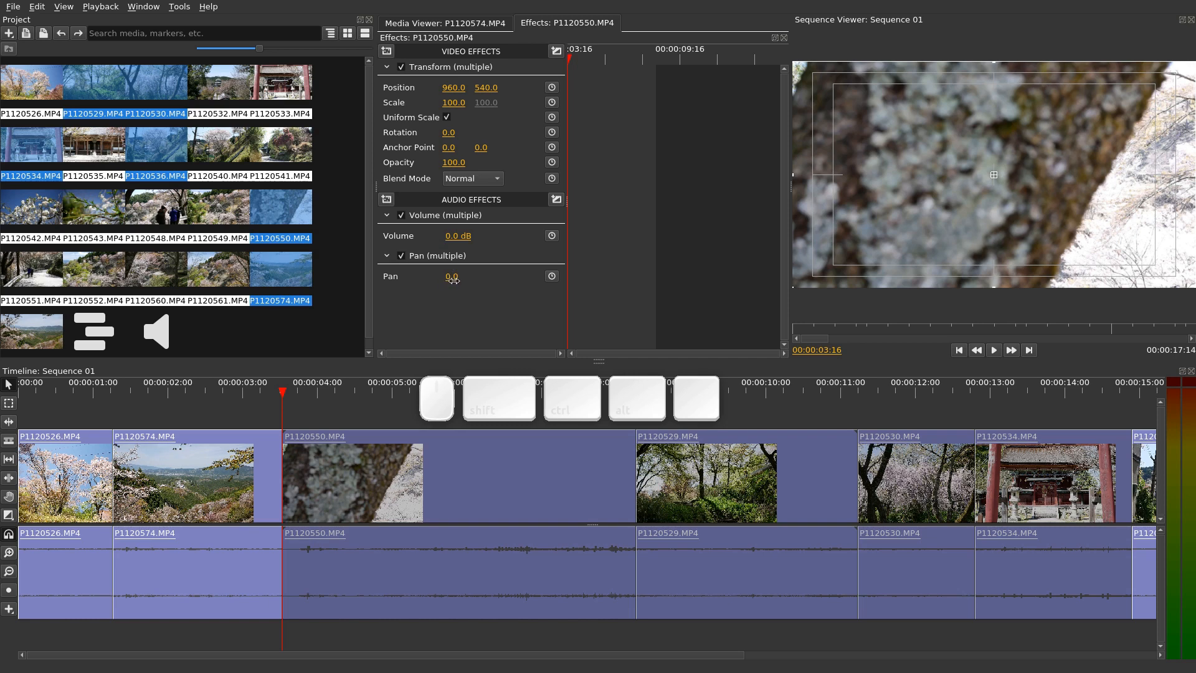
left_click_drag(567, 393, 574, 326)
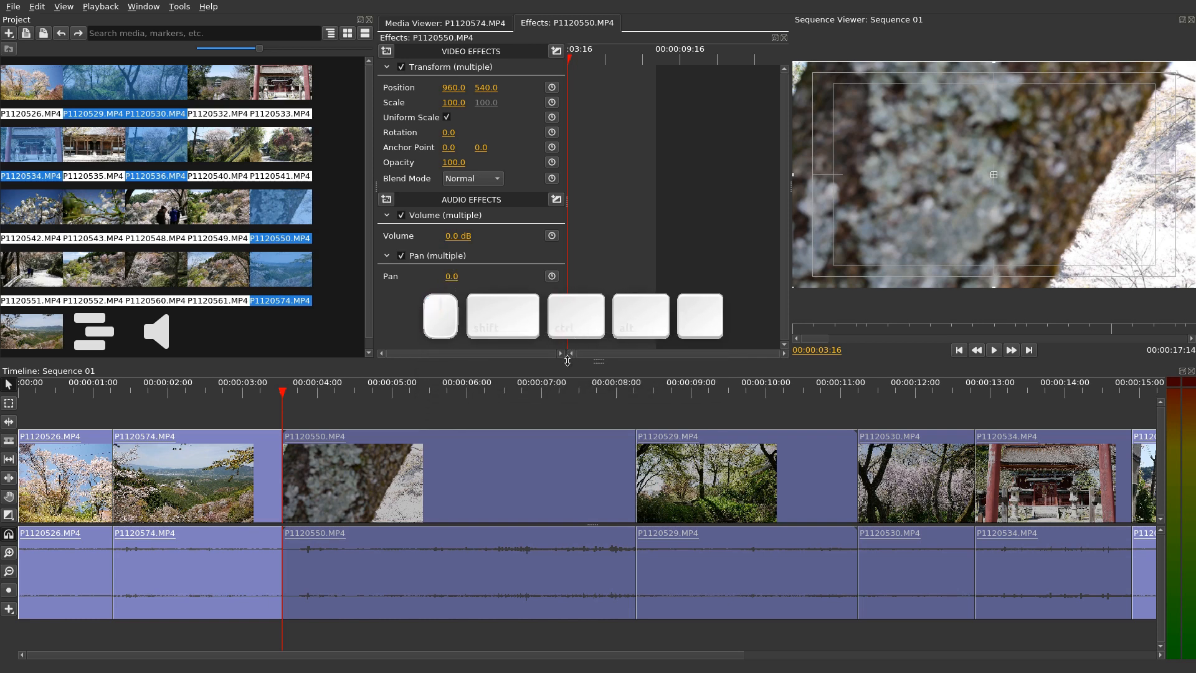
left_click(511, 412)
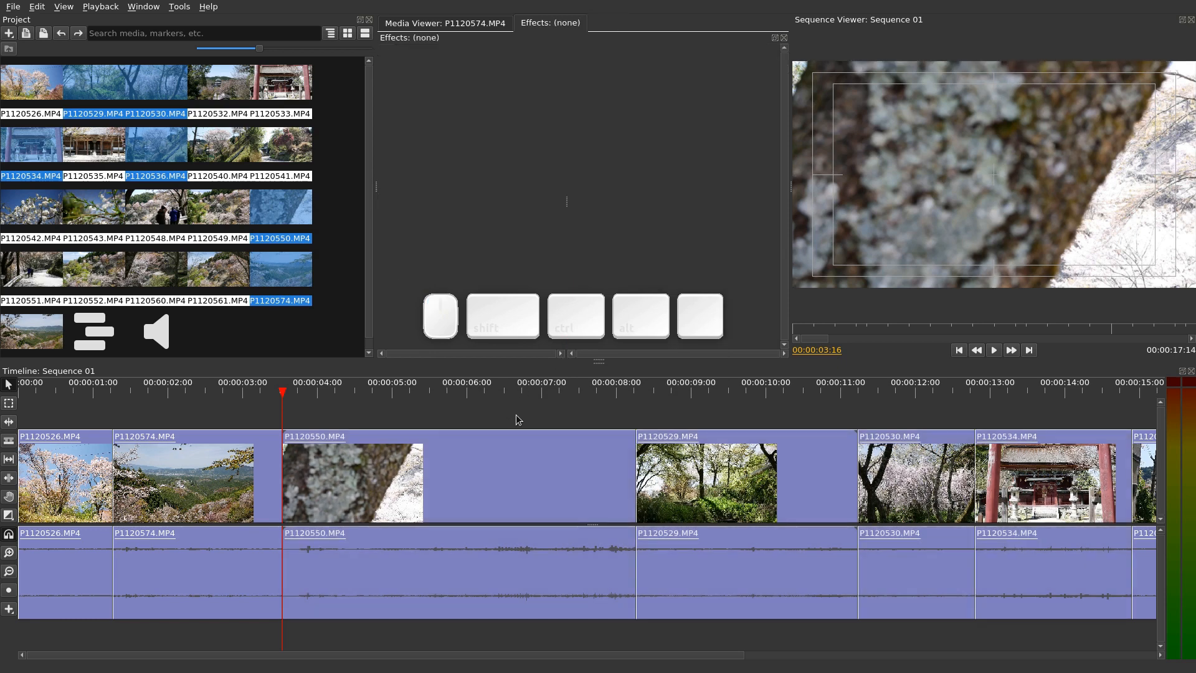
- Select only the video or only the audio part of several linked clips, and finish by selecting P1120550.MP4 with both parts
left_click(488, 499)
left_click(729, 575)
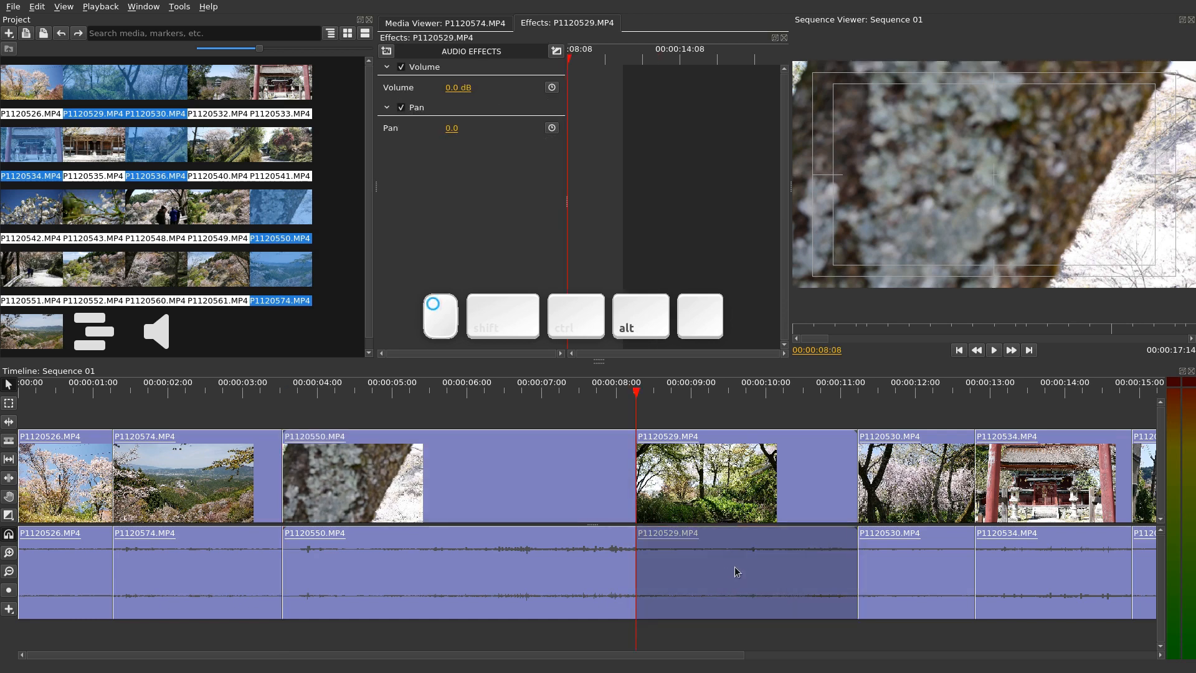
left_click(760, 496)
left_click(230, 479)
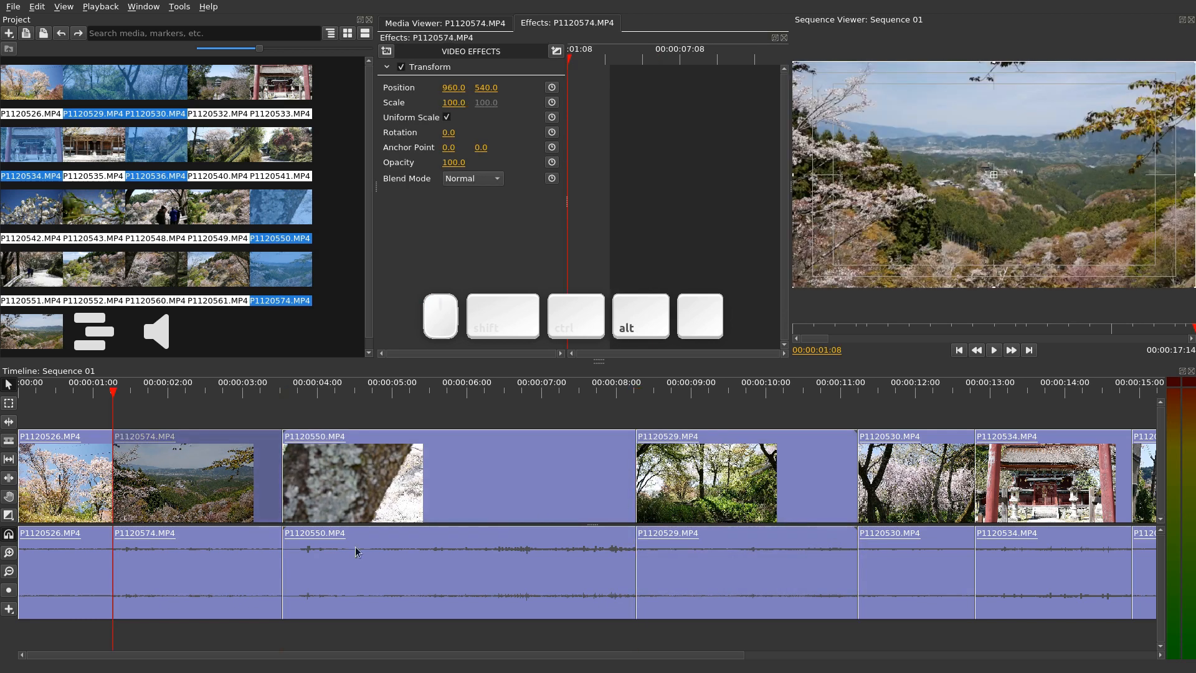
left_click(405, 544)
left_click(469, 481)
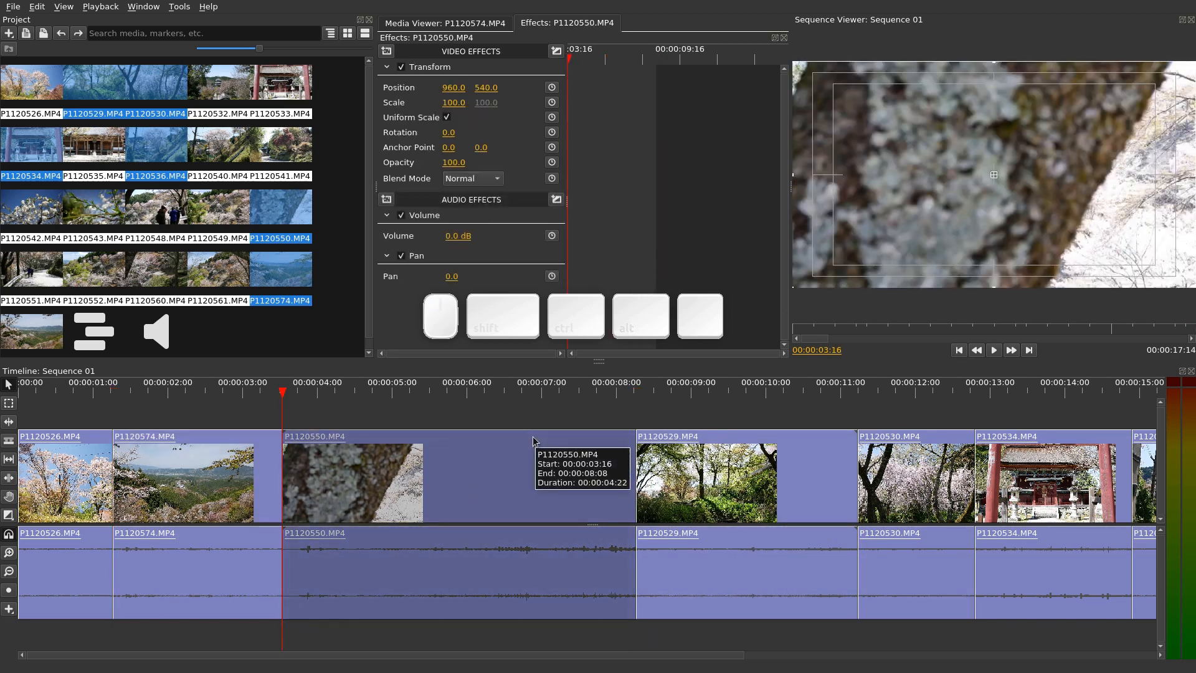
- Move P1120550.MP4 earlier to about 00:00:02:13 and then later to about 00:00:05:17, undoing each move, and deselect it
left_click_drag(445, 466, 365, 491)
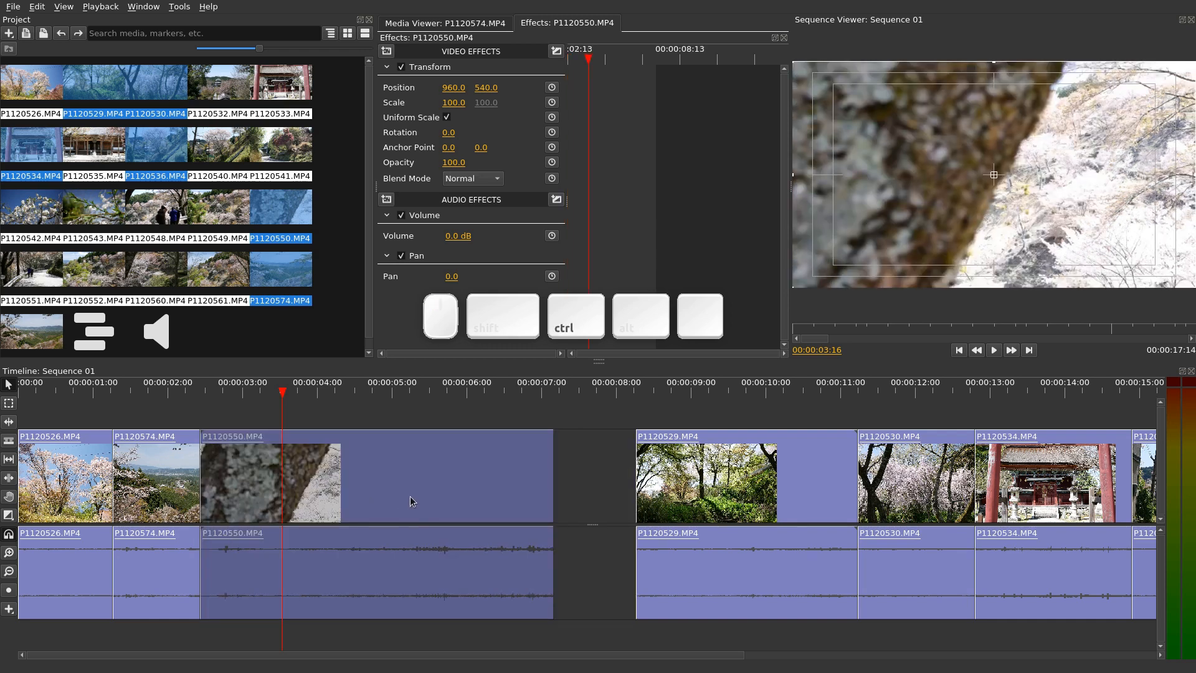
key("ctrl+z")
left_click(595, 479)
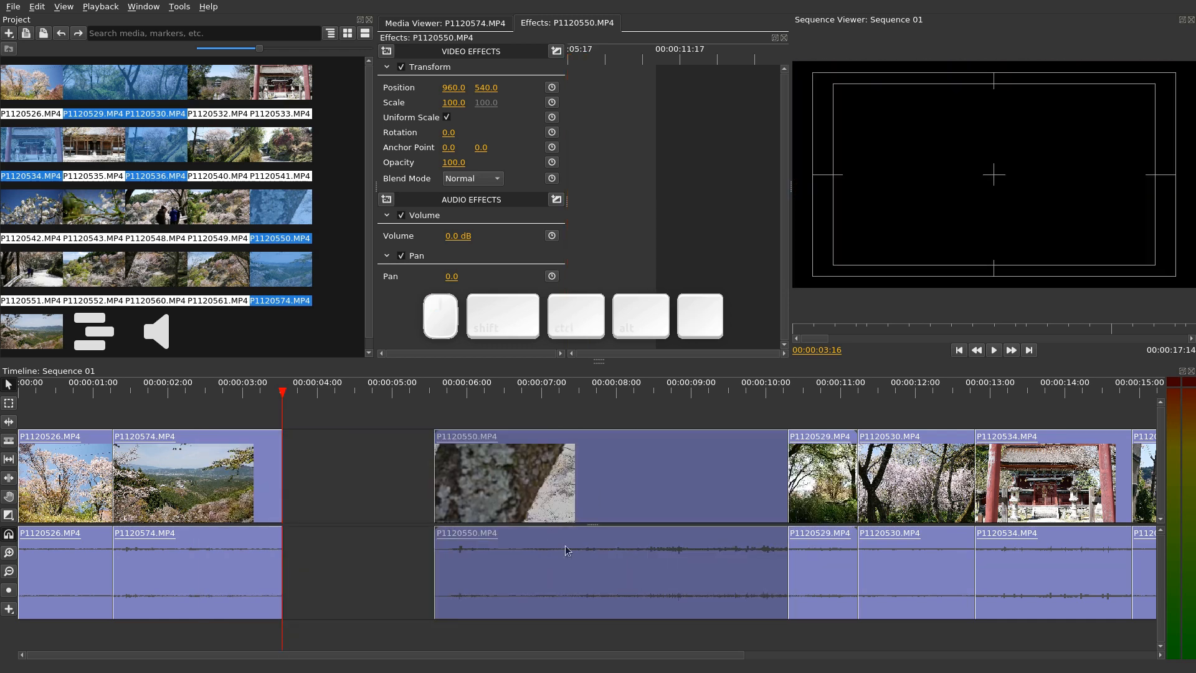
key("ctrl+z")
left_click(441, 419)
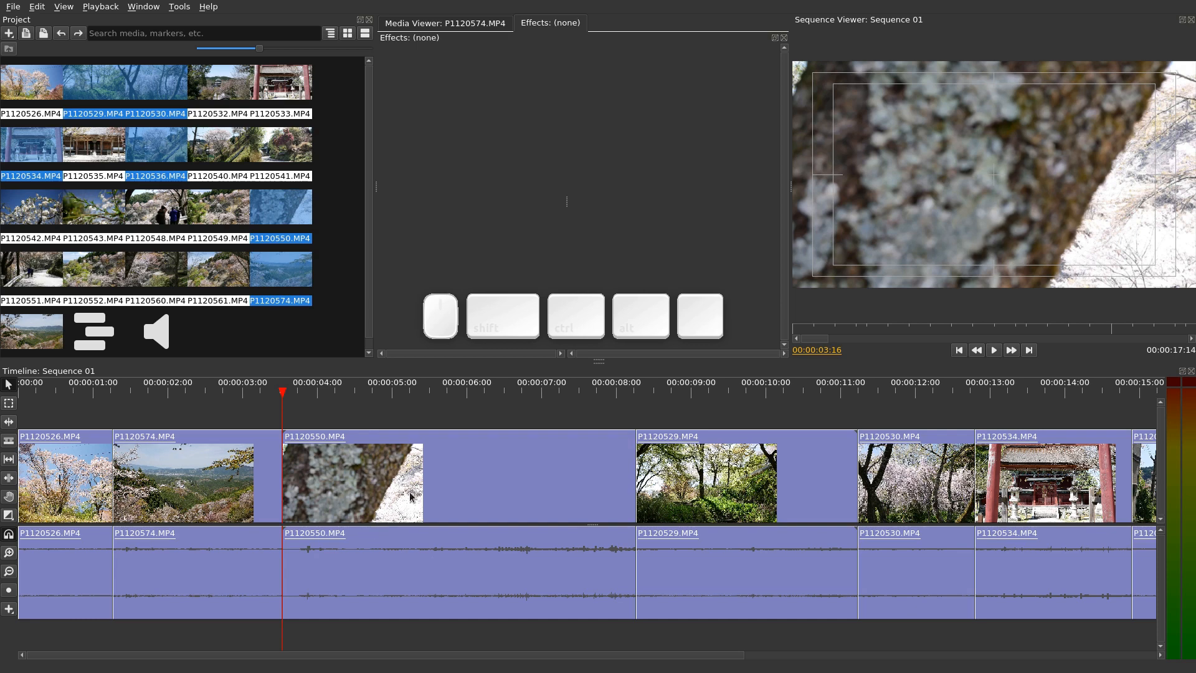
- Select the video and audio of P1120550.MP4 separately, move only its audio earlier to about 00:00:02:04, and undo the separate edits
left_click(430, 486, "alt")
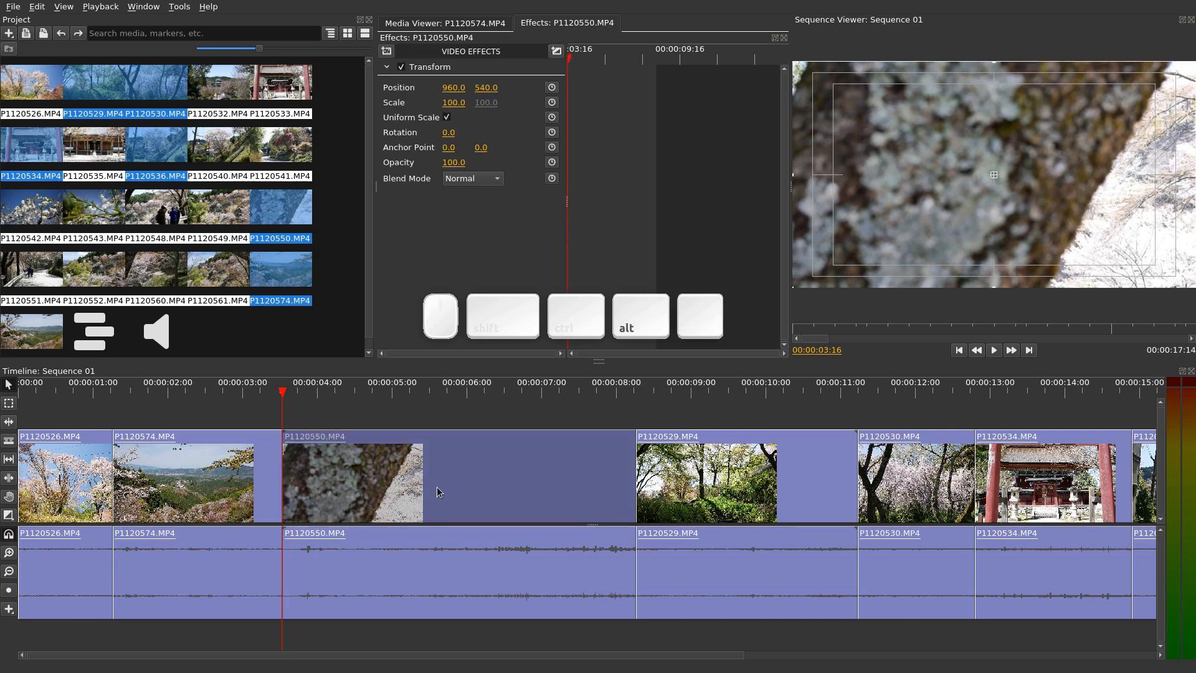
left_click(388, 563, "alt")
left_click_drag(417, 559, 334, 585)
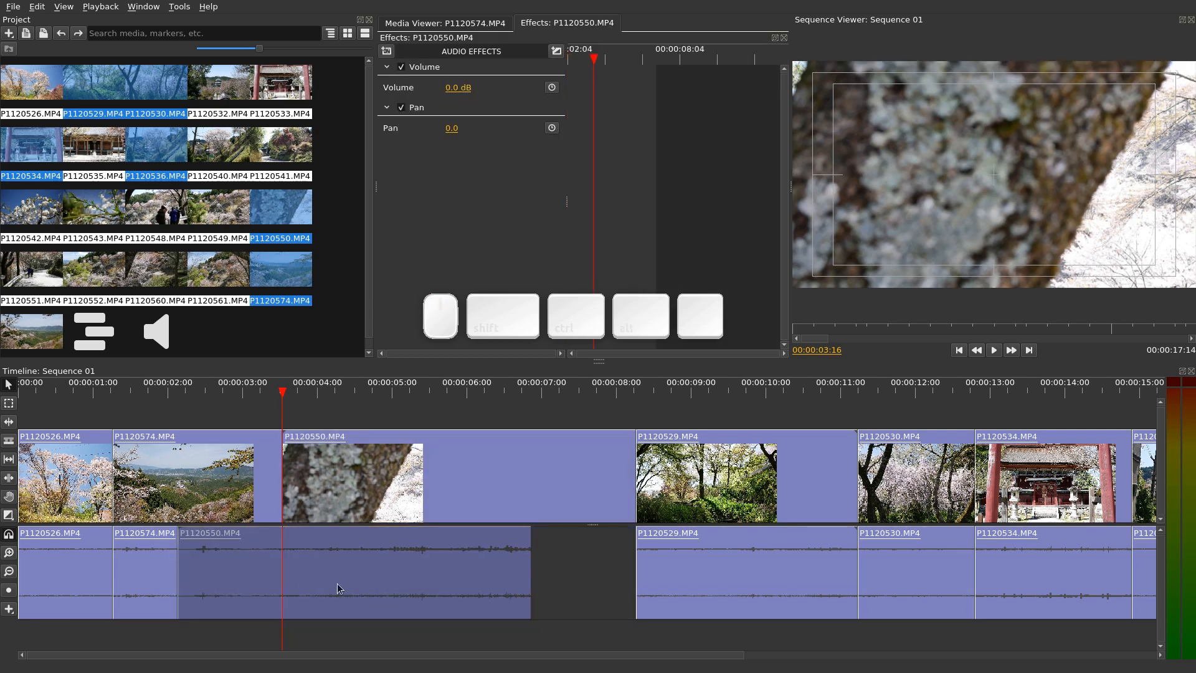
key("ctrl+z")
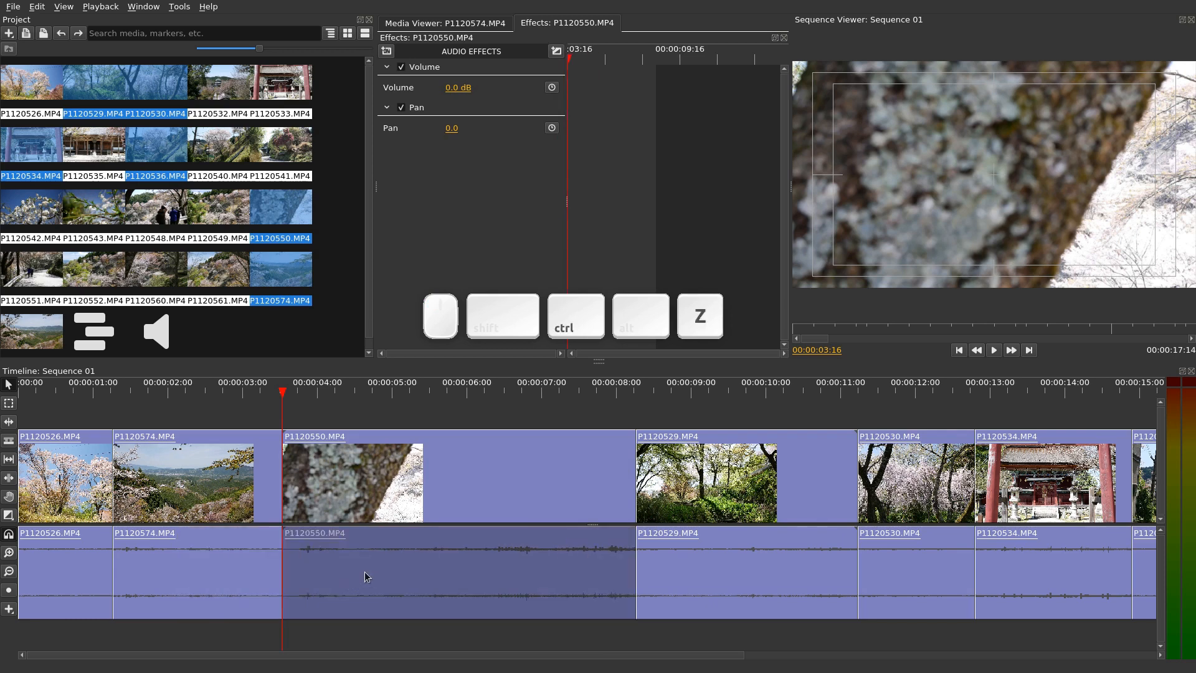
key("ctrl+z")
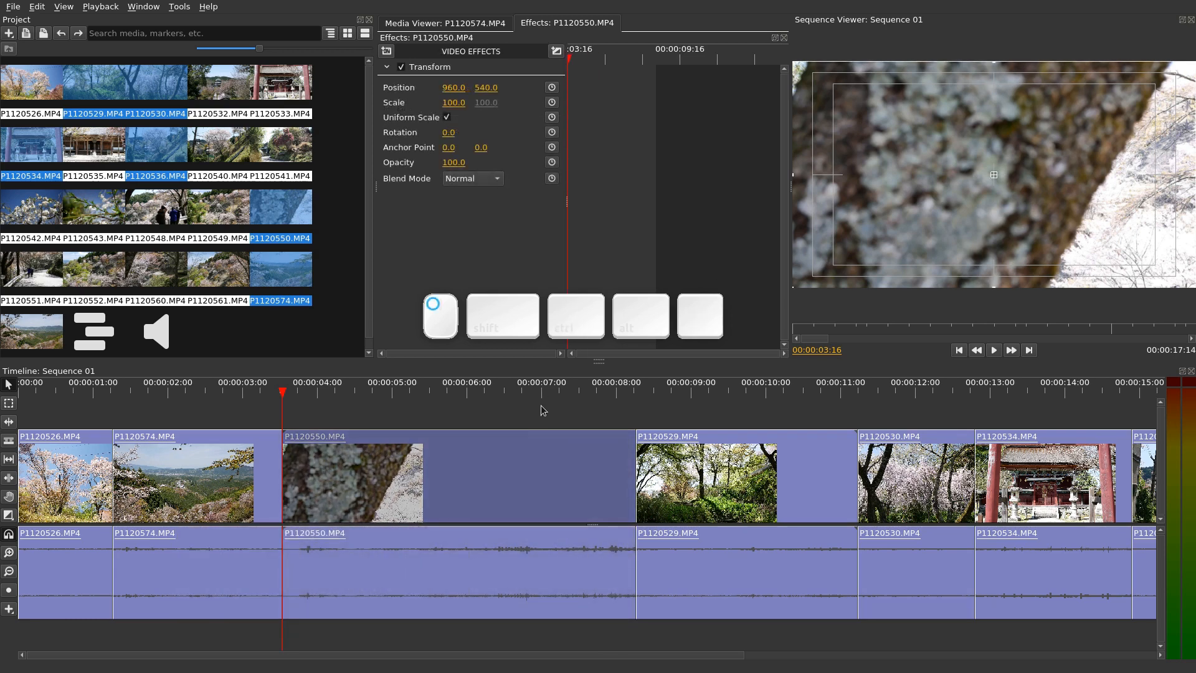
- Extend the end of P1120550.MP4 by 00:00:02:23 over P1120529.MP4 with the Pointer tool, undo it, and deselect the clip
left_click(541, 409)
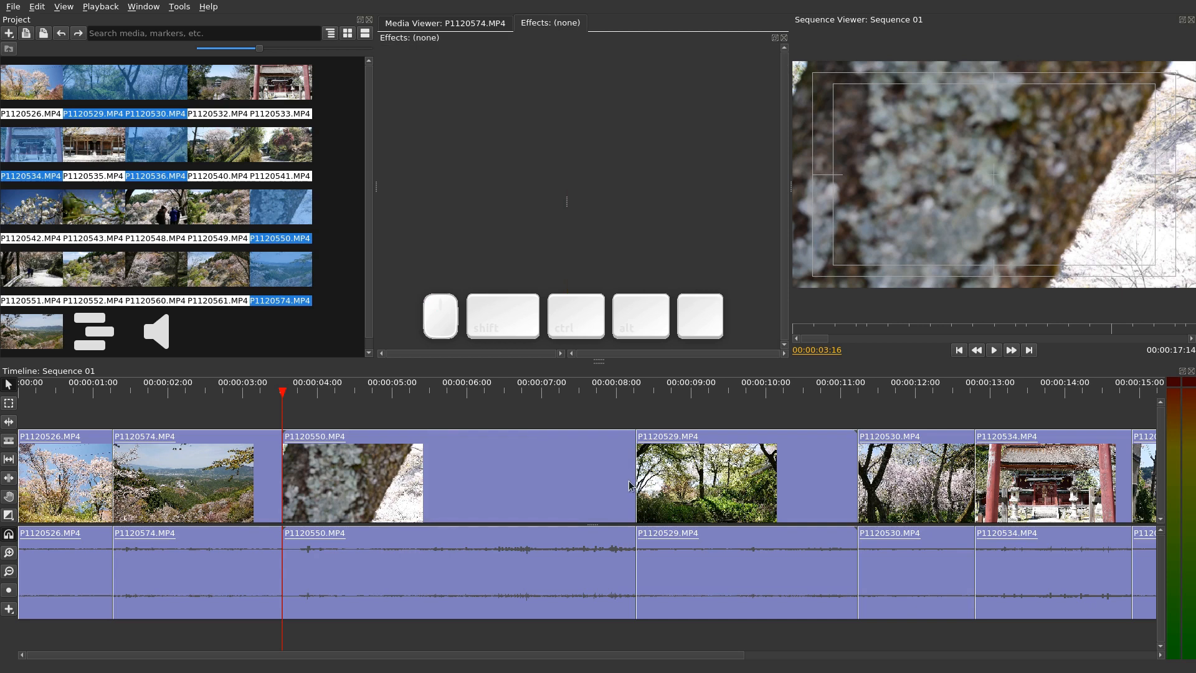
left_click(9, 385)
left_click_drag(631, 480, 962, 471)
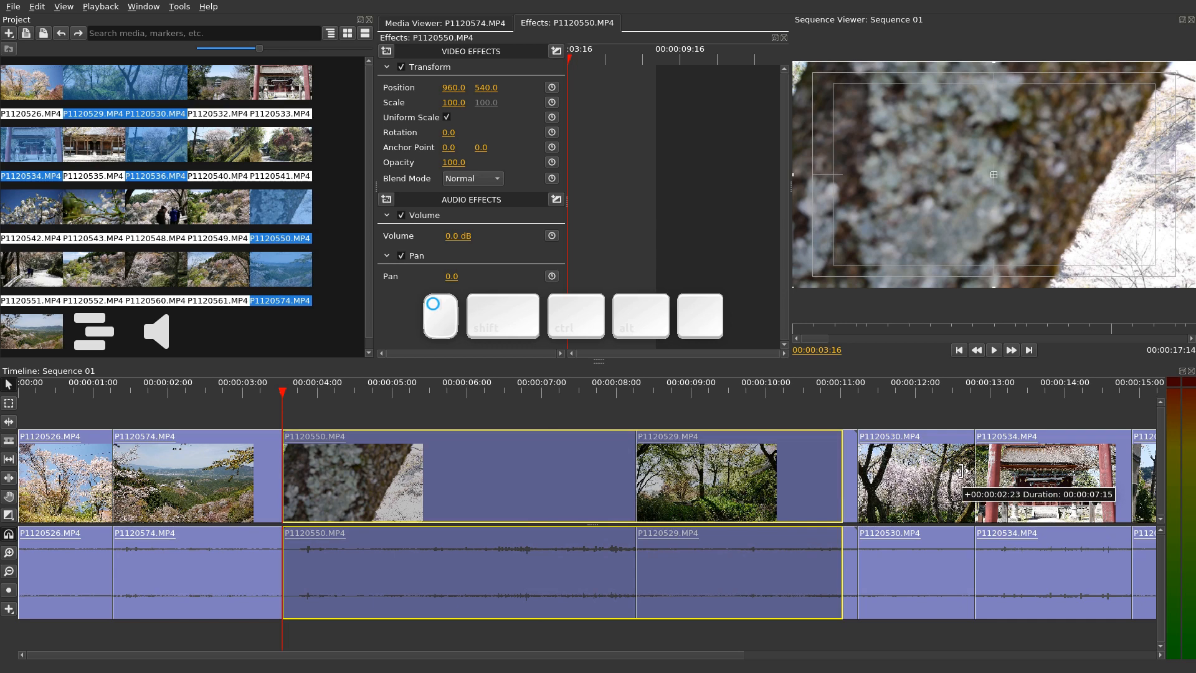
left_click_drag(961, 471, 961, 471)
key("ctrl+z")
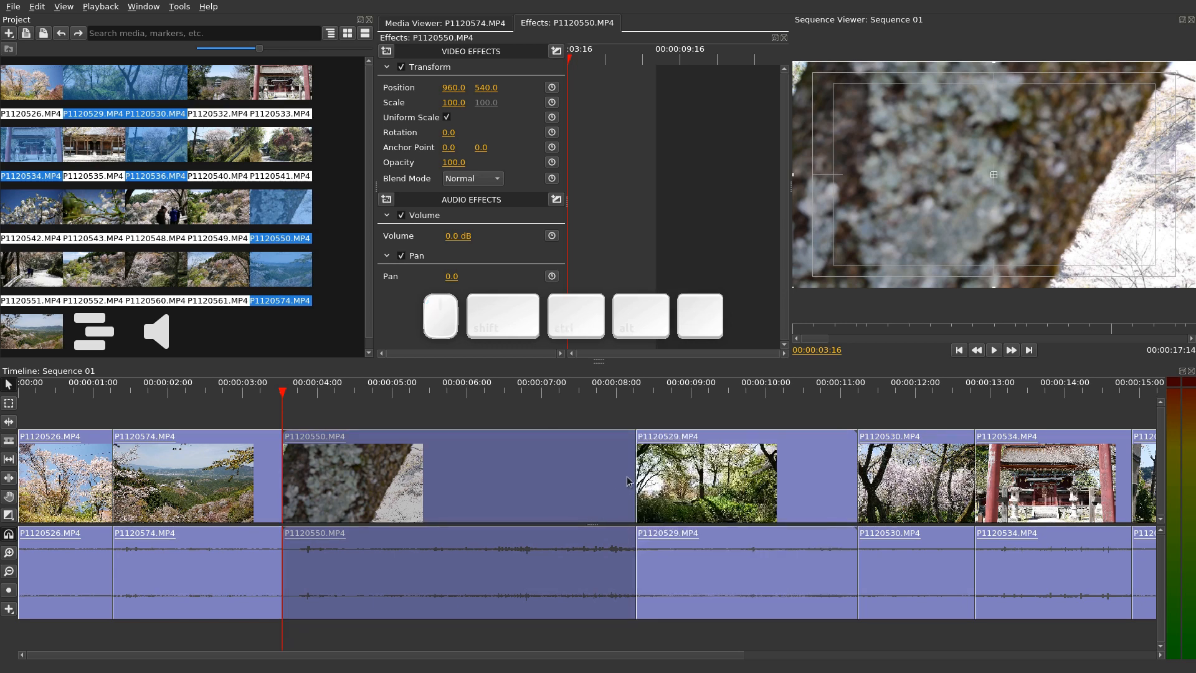
left_click(608, 420)
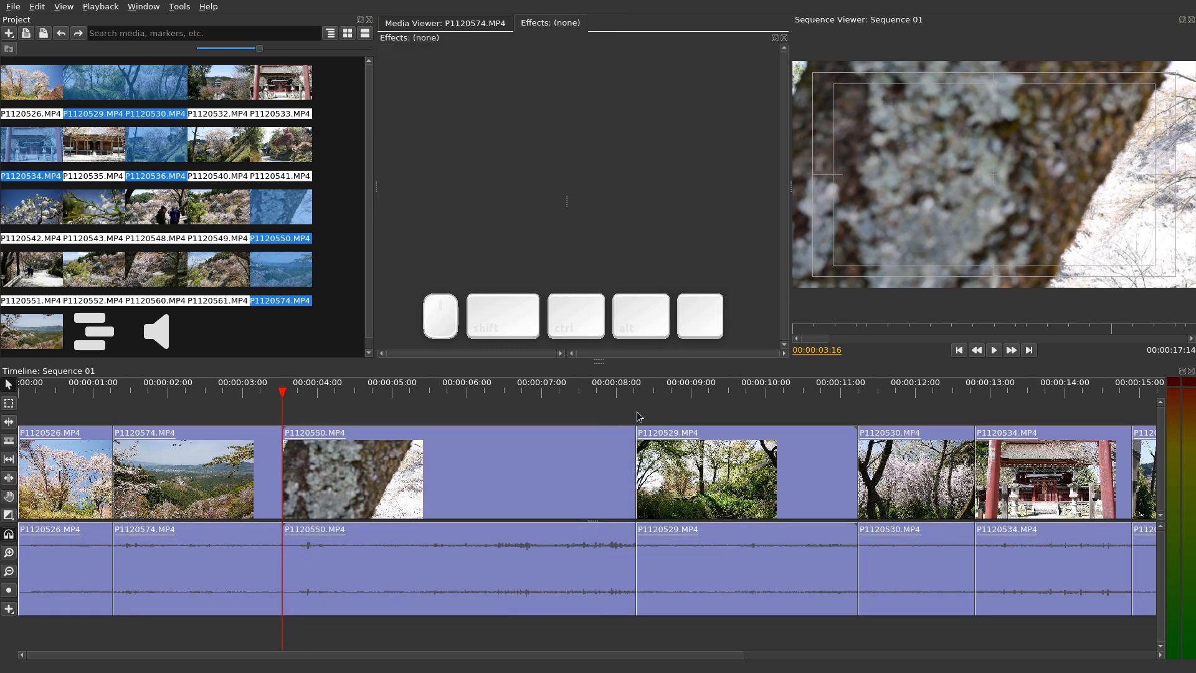
- Trim the end of P1120550.MP4 back to 00:00:06:27 with the Pointer tool, leaving a gap before P1120529.MP4, and deselect it
key("v")
left_click_drag(629, 453, 534, 471)
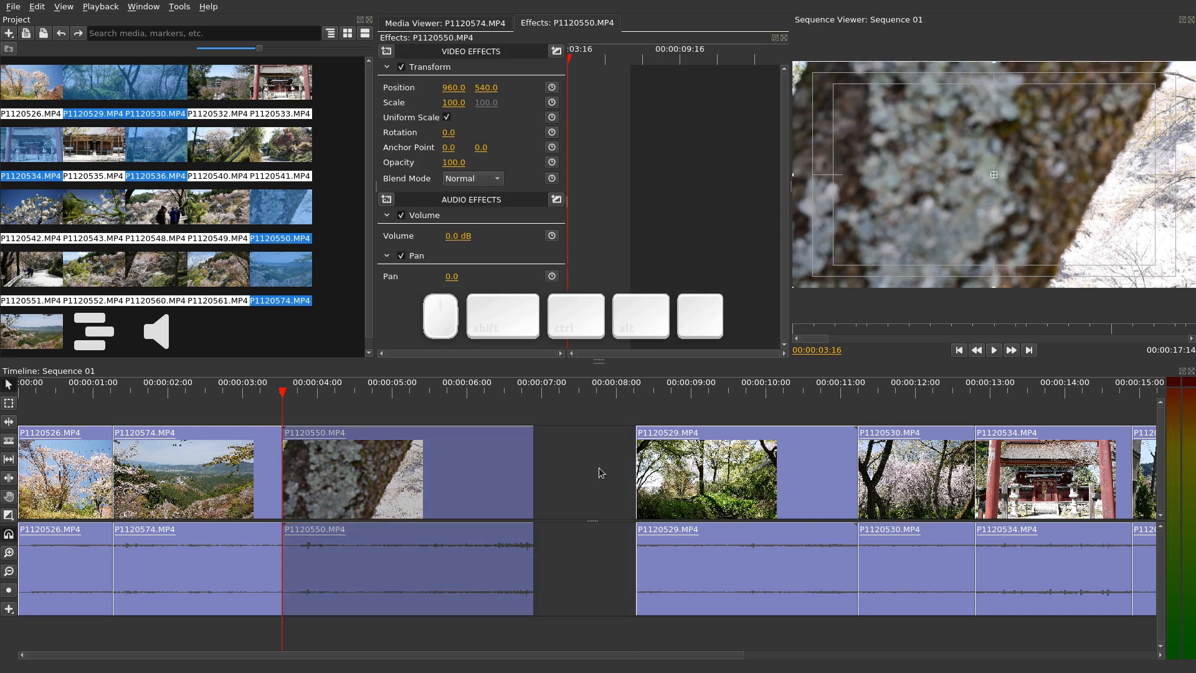
left_click(584, 467)
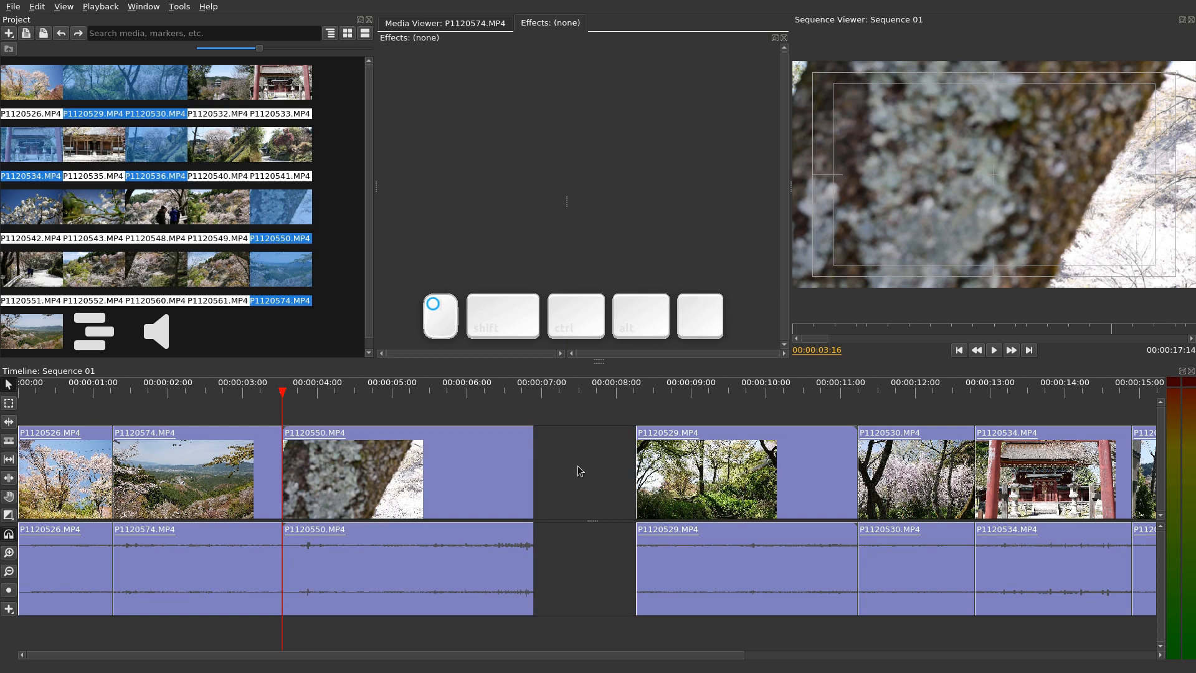
- Move the playhead to the end of P1120550.MP4, close the gap before P1120529.MP4 with a ripple trim, and undo both trims
mouse_move(517, 392)
left_mouse_down()
mouse_move(555, 394)
mouse_move(541, 395)
left_mouse_up()
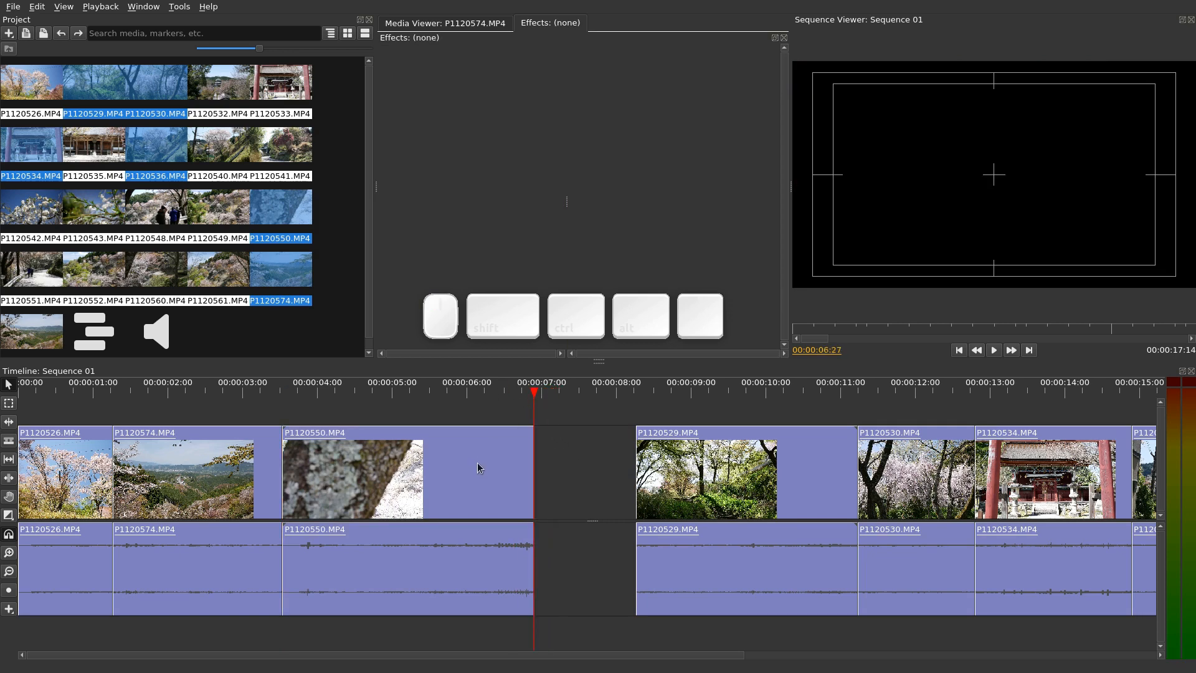
left_click(402, 389)
key("Down")
key("w")
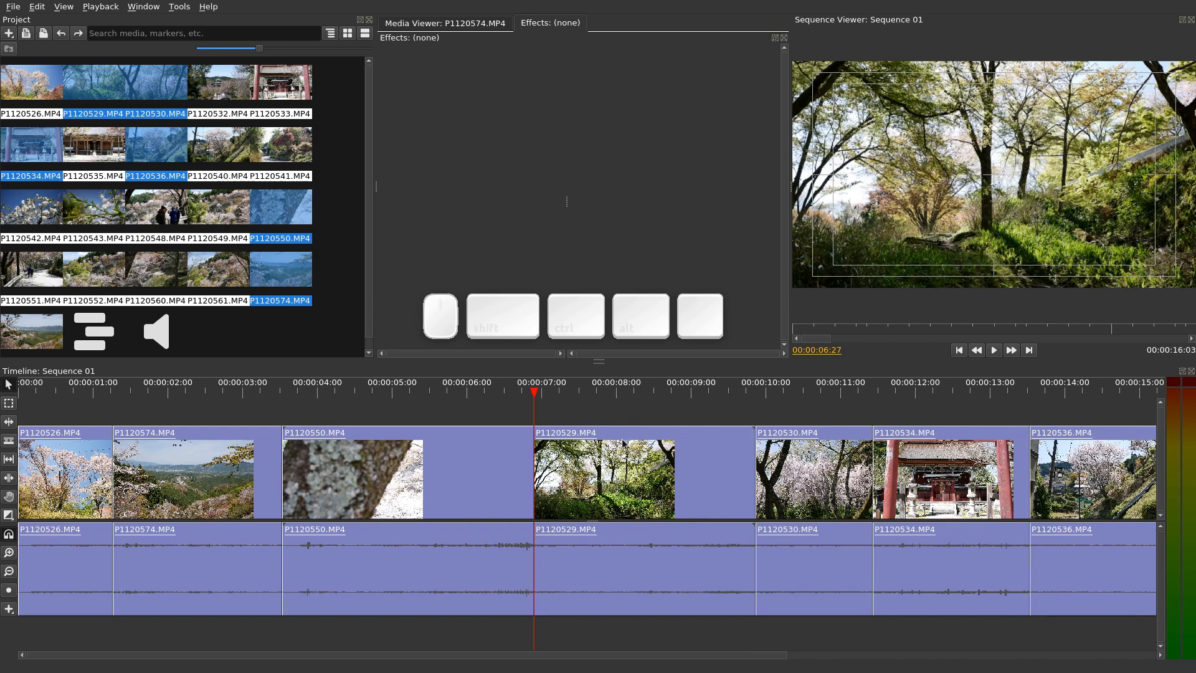
key("ctrl+z")
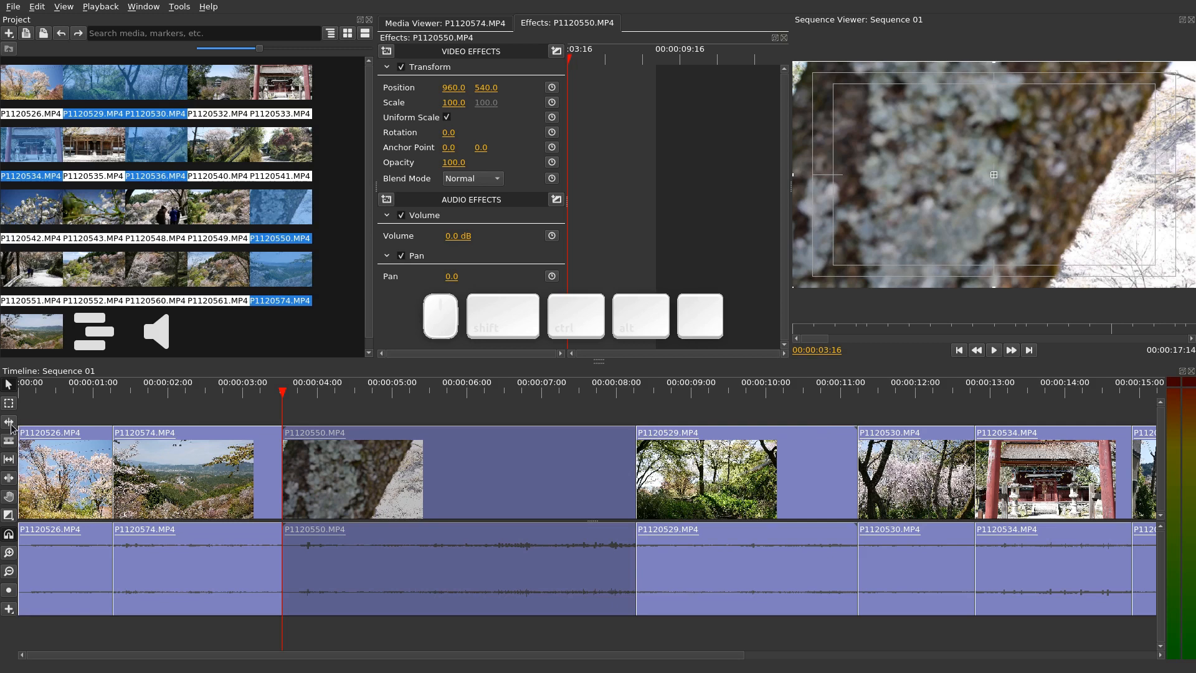
- With the Ripple tool, shorten P1120550.MP4 from its end to about 00:00:06:16 and from its start by about 24 frames, undoing each trim
left_click(13, 428)
left_click_drag(628, 459, 502, 468)
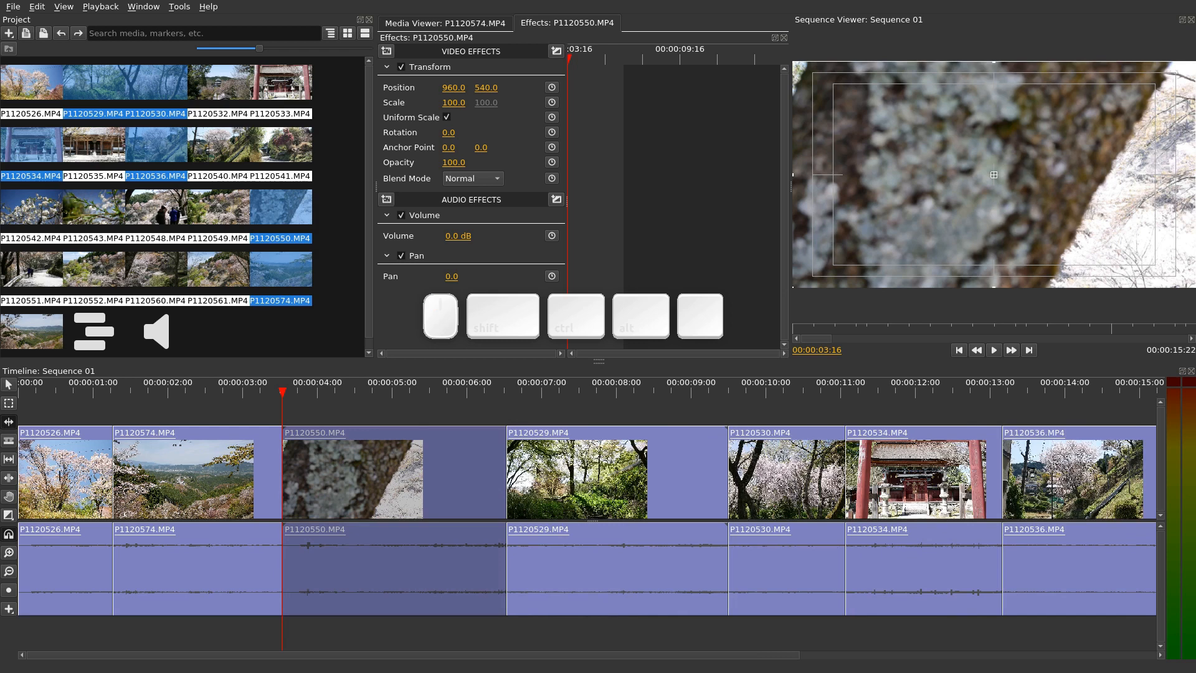
key("ctrl+z")
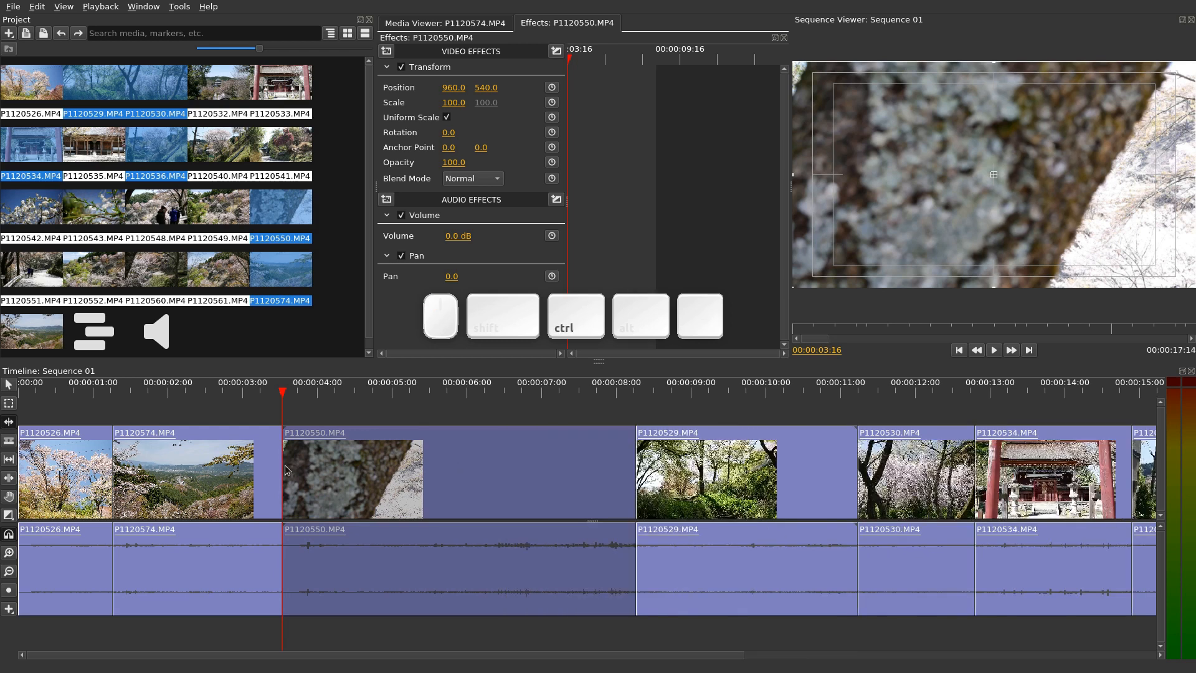
left_click_drag(285, 466, 368, 464)
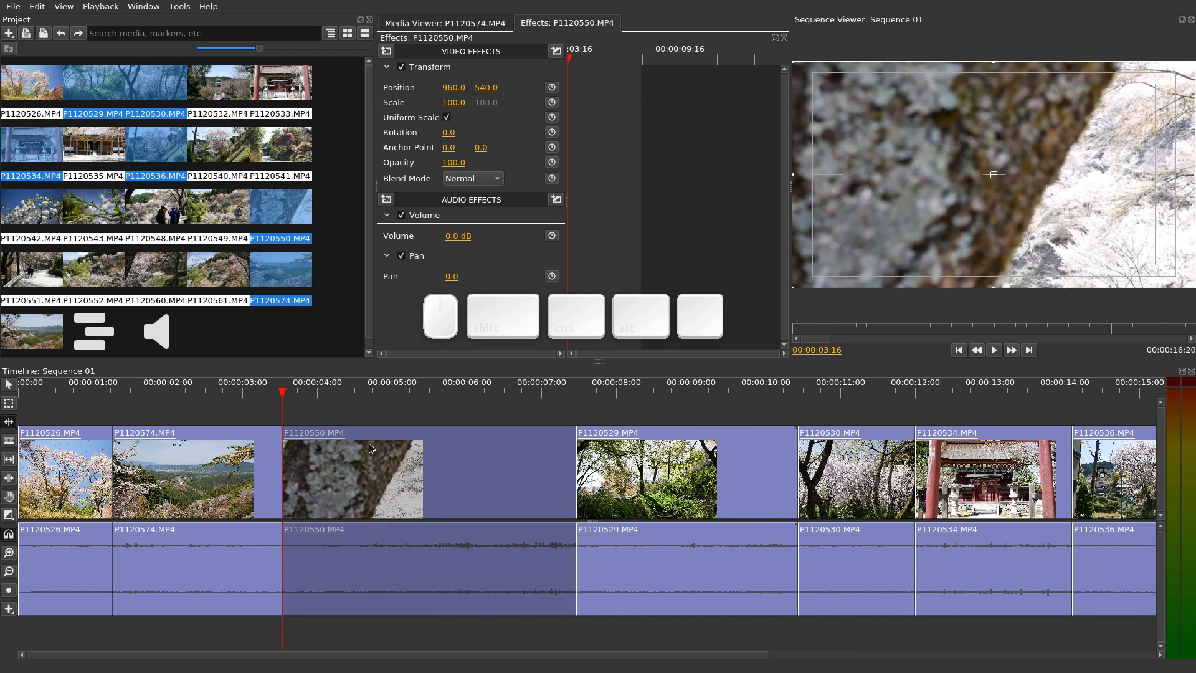
key("ctrl+z")
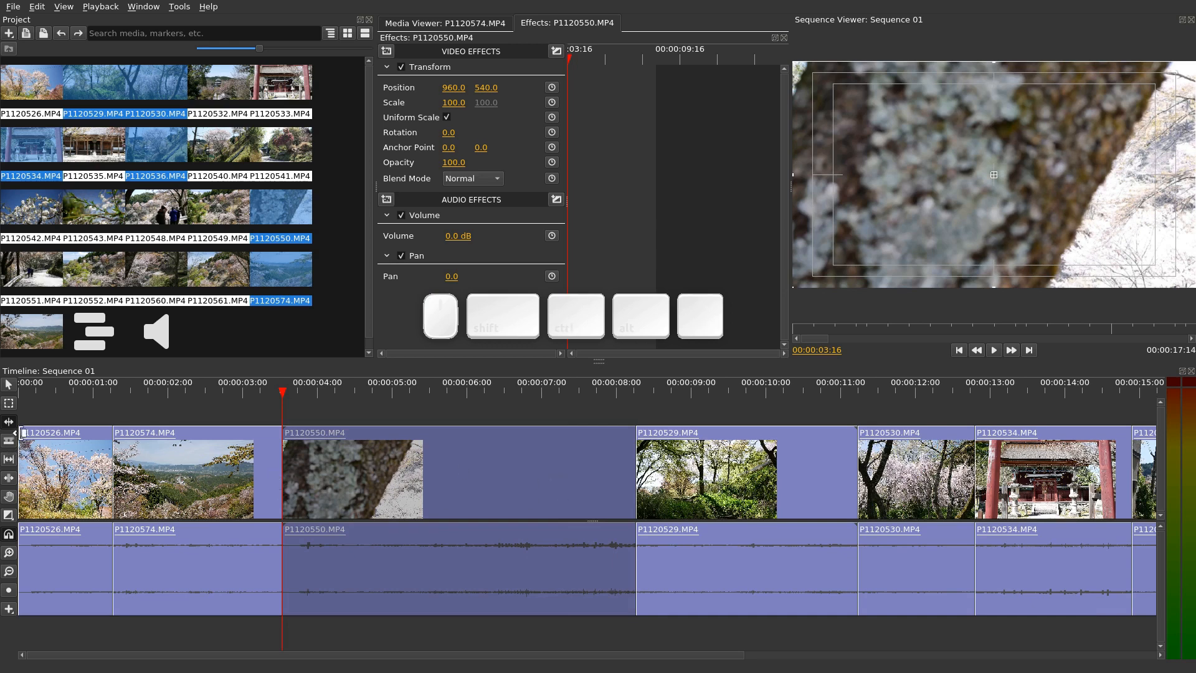
- Select two ranges in P1120550.MP4 and a short audio-only range in P1120529.MP4 with the Edit tool, delete them, and undo the deletion
left_click(9, 404)
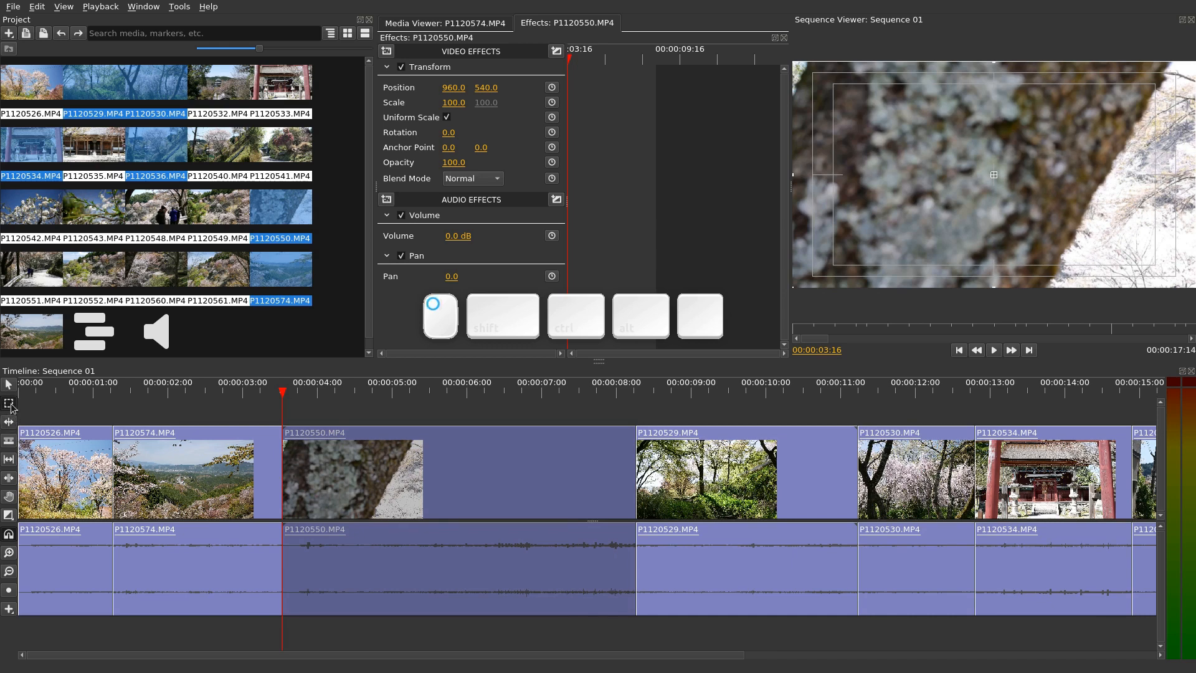
left_click_drag(382, 407, 472, 567)
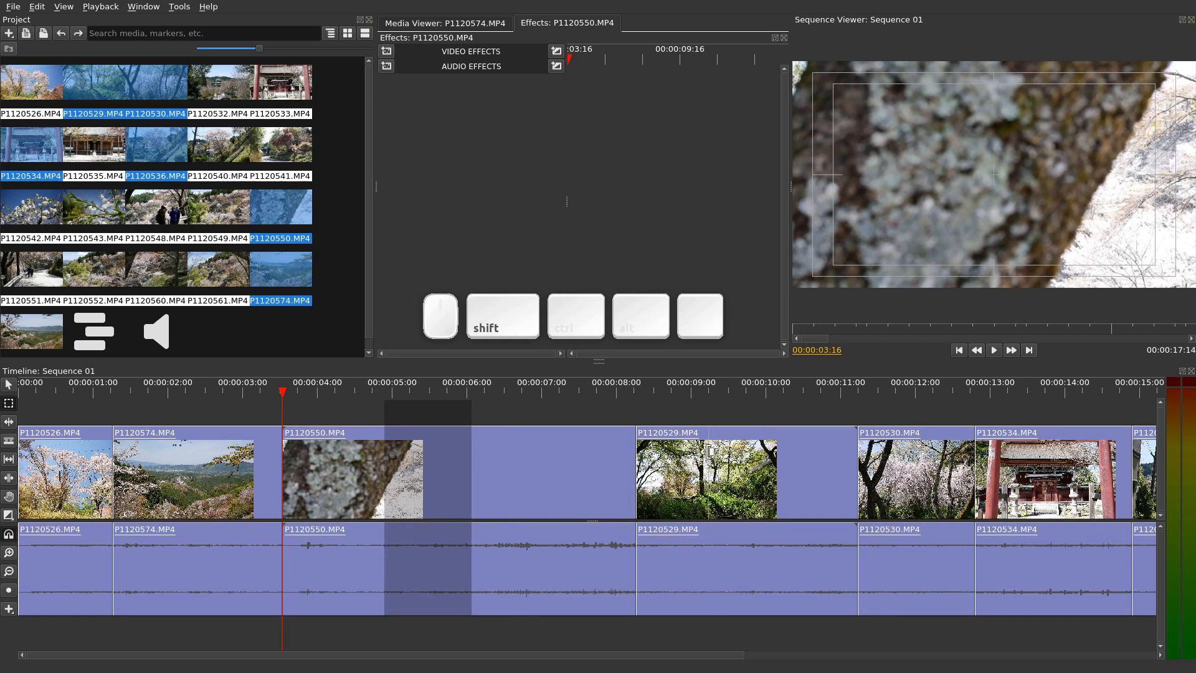
left_click_drag(706, 525, 721, 527)
left_click_drag(531, 458, 581, 488)
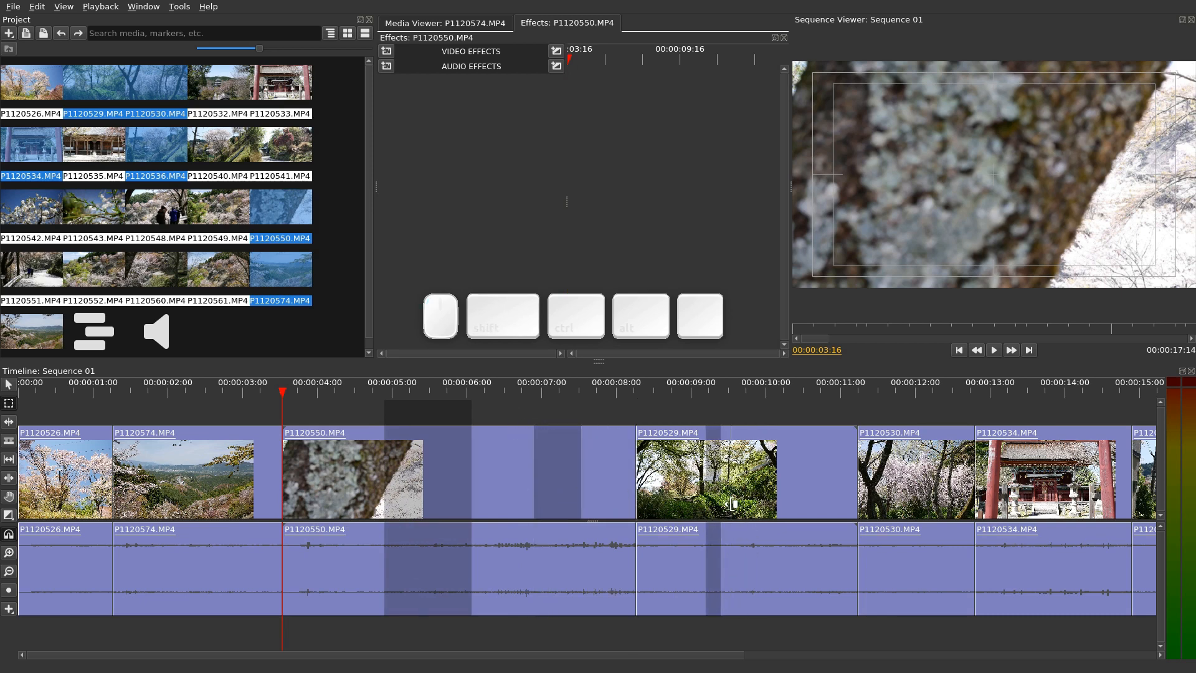
key("Delete")
key("ctrl+z")
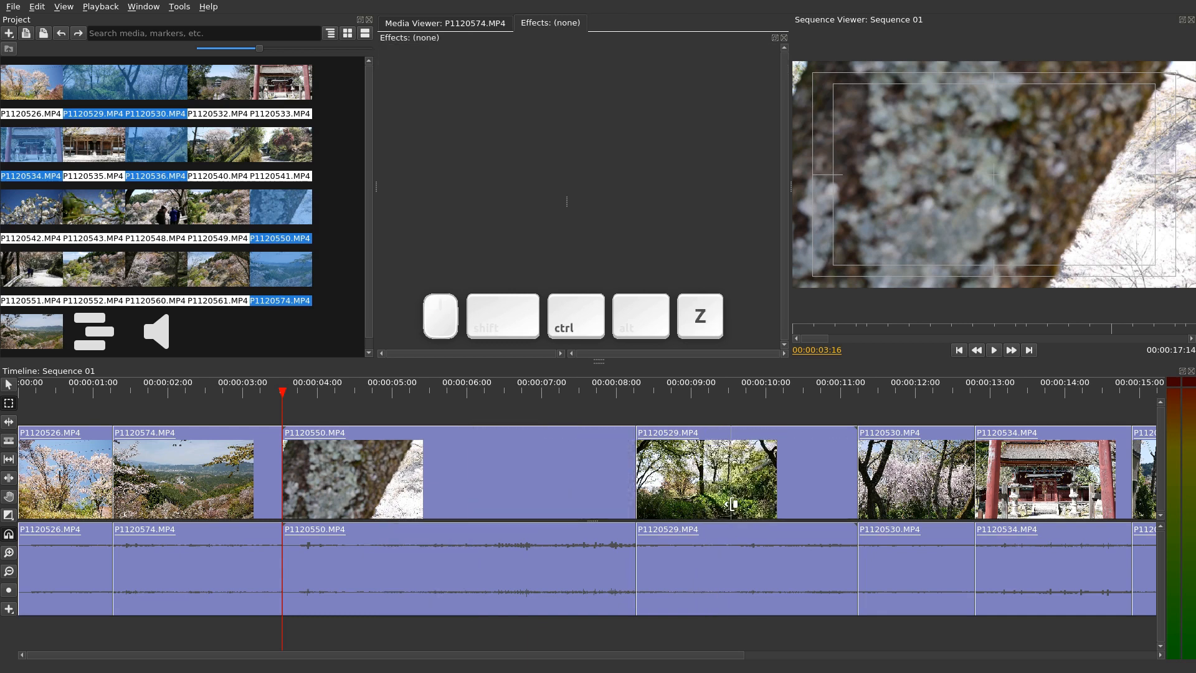
- Select a range of P1120550.MP4 starting at 00:00:04:23, ripple-delete it, and undo the deletion
left_click_drag(374, 504, 522, 505)
key("shift+Delete")
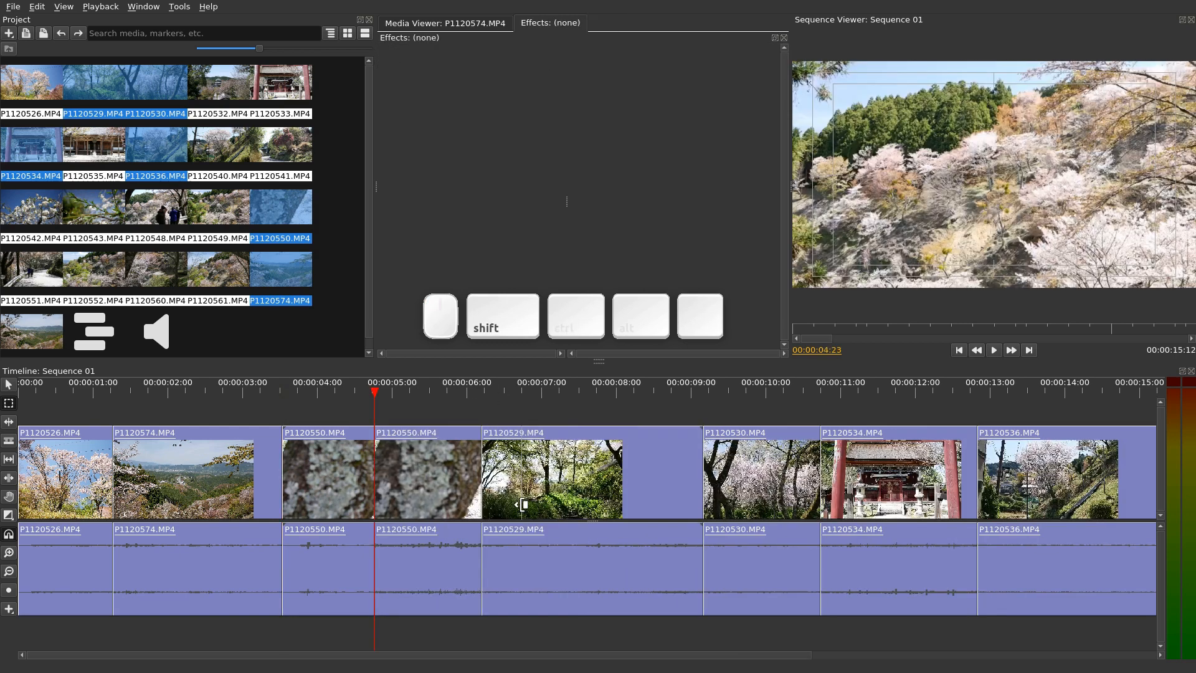
key("ctrl+z")
- Select a range in P1120550.MP4 and an audio-only range in P1120529.MP4, try to ripple-delete both, and undo it
left_click_drag(374, 586, 520, 586)
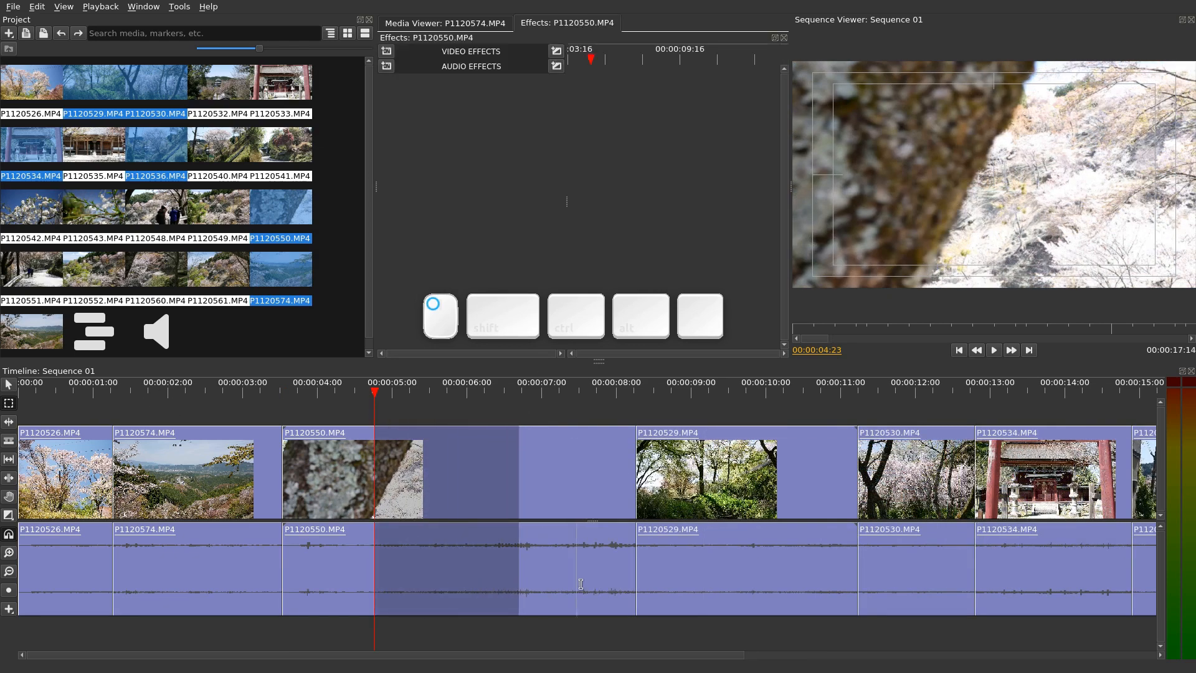
left_click_drag(716, 479, 758, 586)
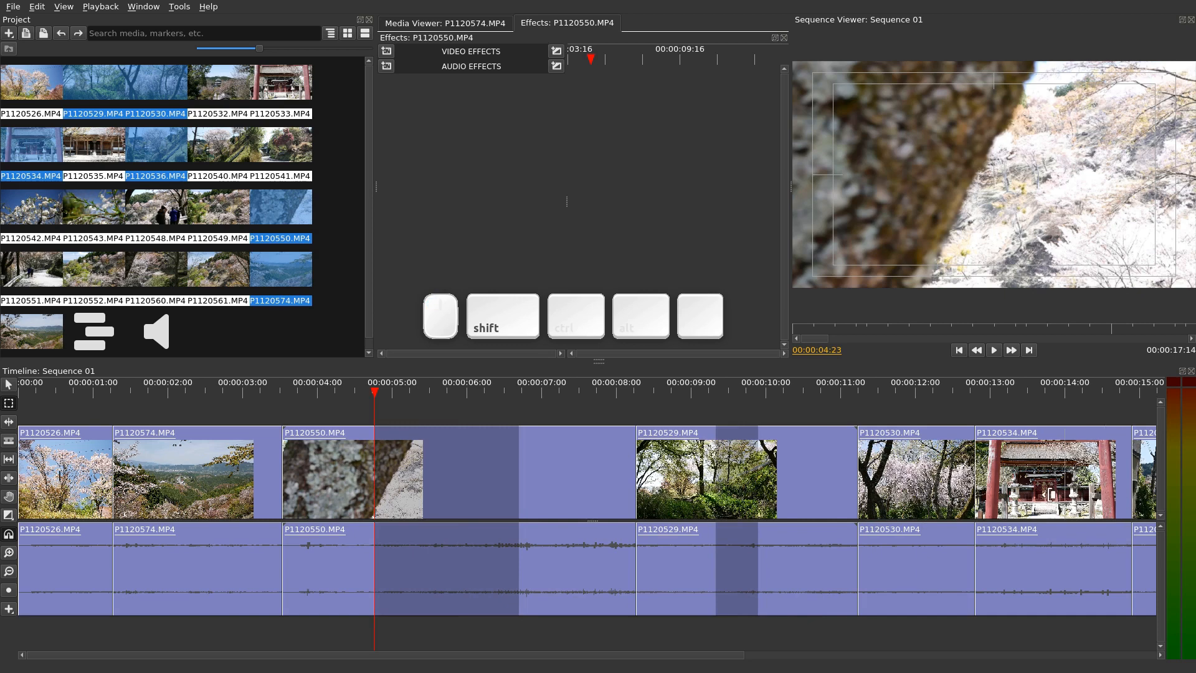
key("Delete")
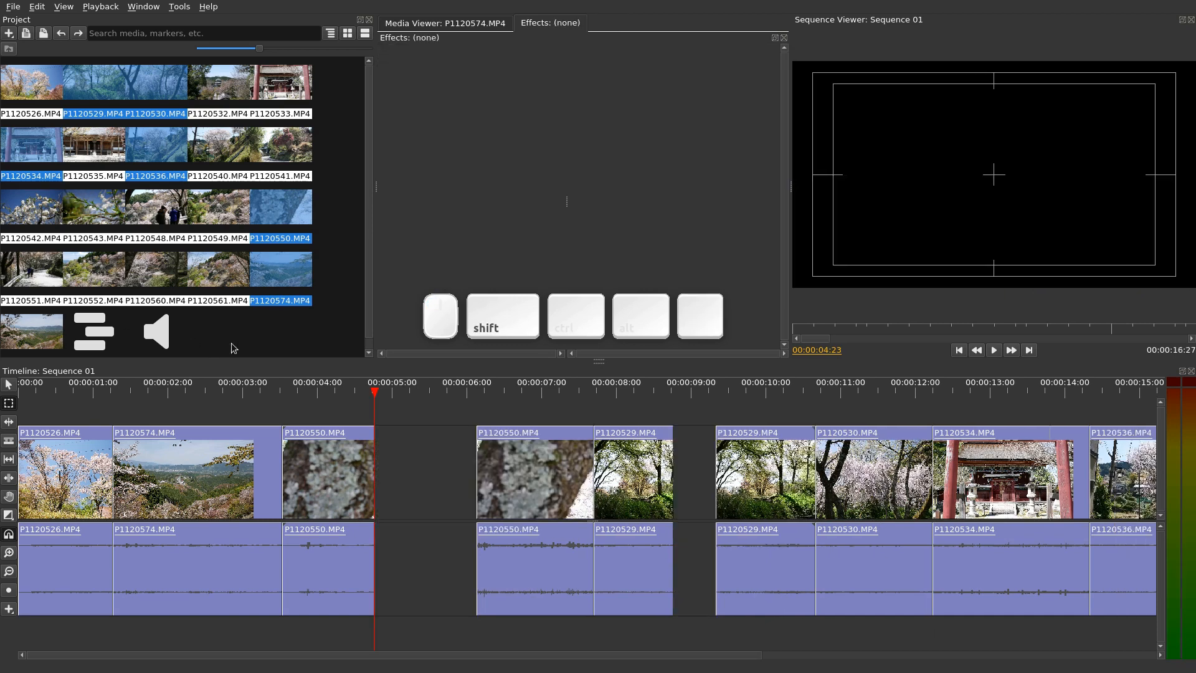
key("ctrl+z")
- Mark ranges in P1120550.MP4 and P1120529.MP4, reselect only P1120550.MP4 from 00:00:04:23 to about 00:00:06:22, delete it, and undo the deletion
left_click_drag(407, 449, 516, 579)
left_click_drag(722, 502, 740, 574)
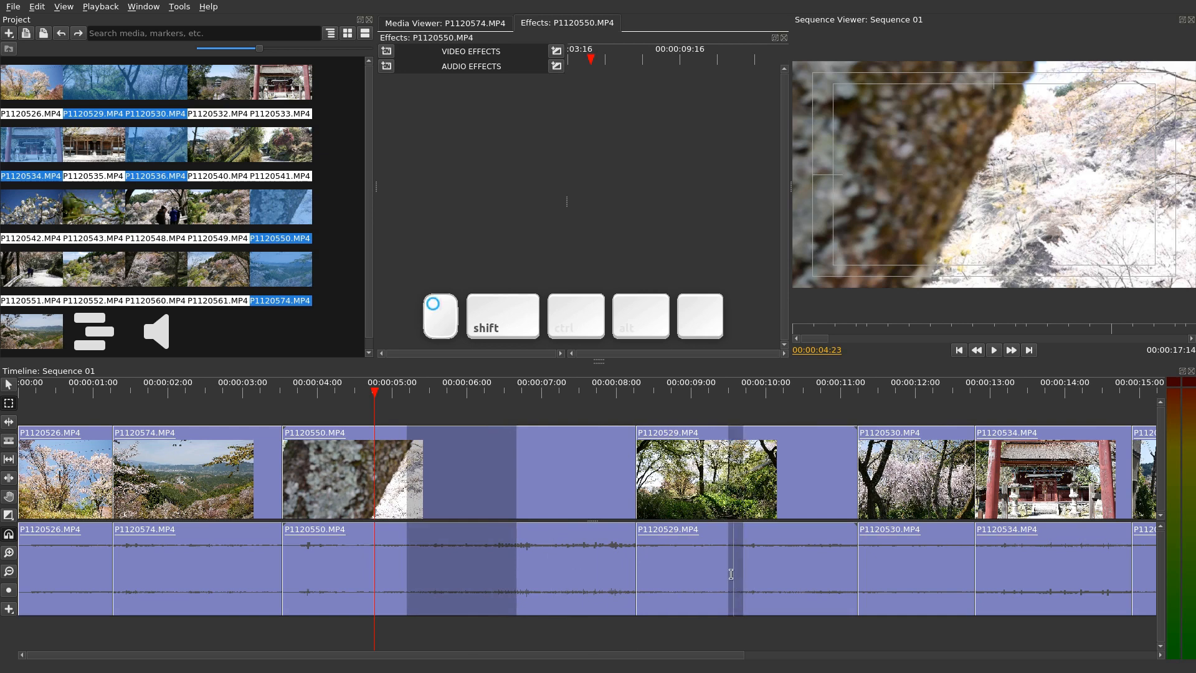
left_click_drag(375, 477, 519, 602)
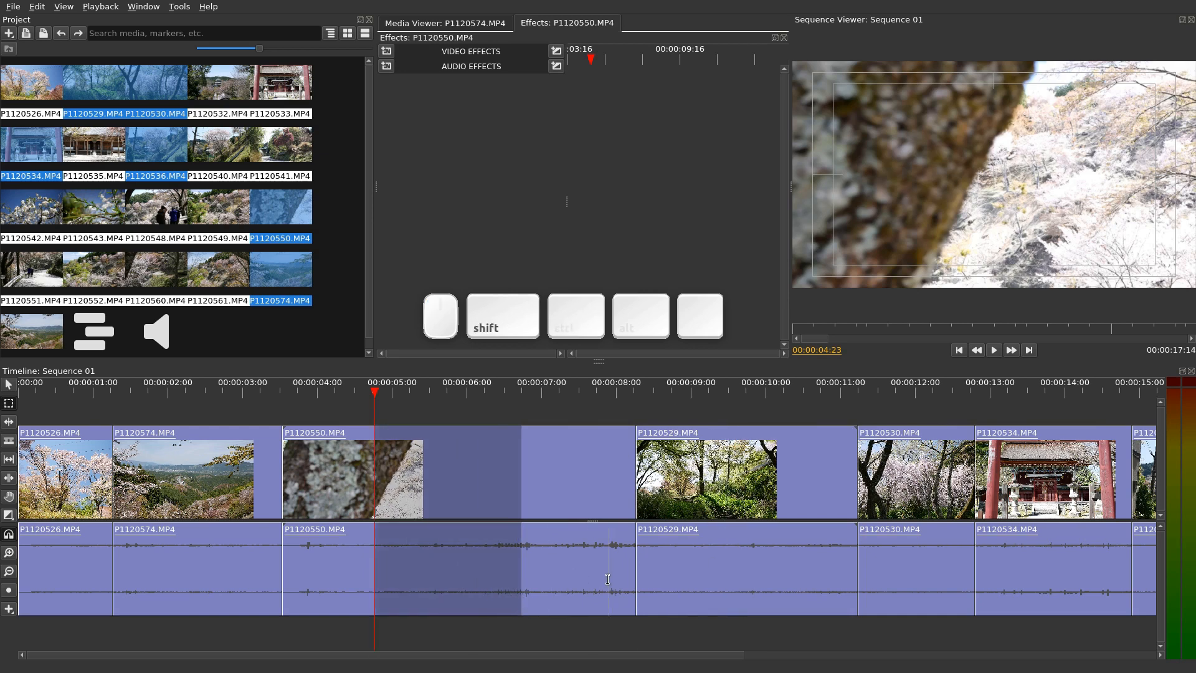
key("Delete")
key("ctrl+z")
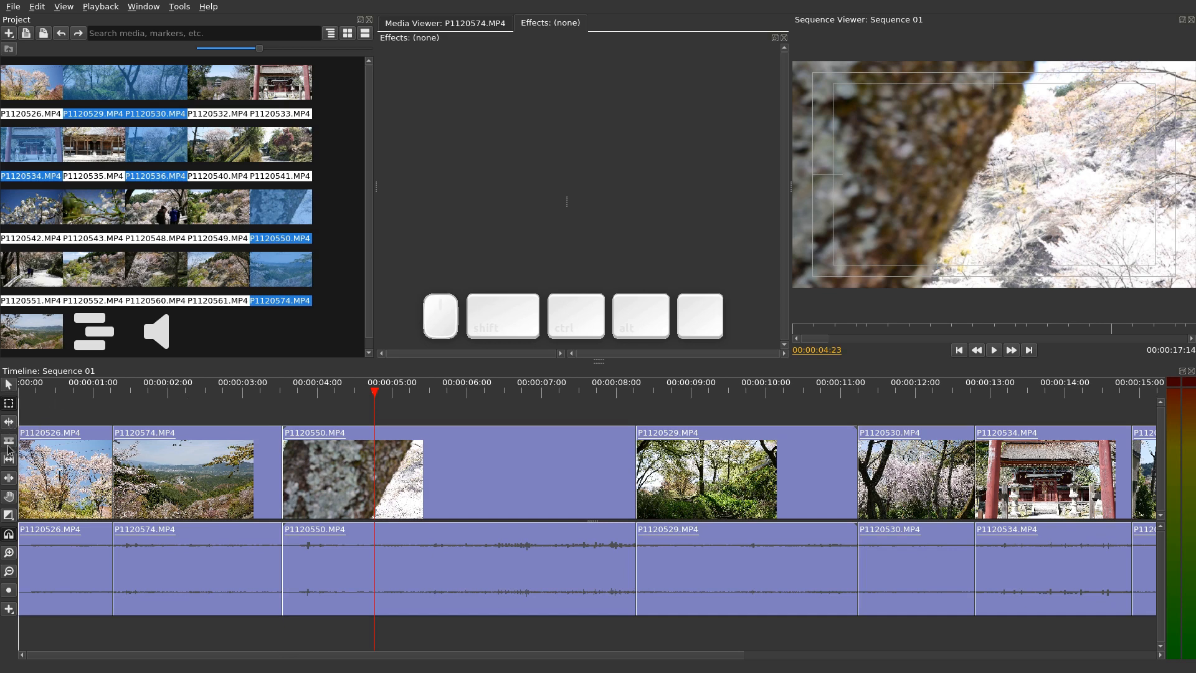
- Split P1120550.MP4, P1120574.MP4 and P1120529.MP4 partway through with the Razor tool, and undo all three splits
key("c")
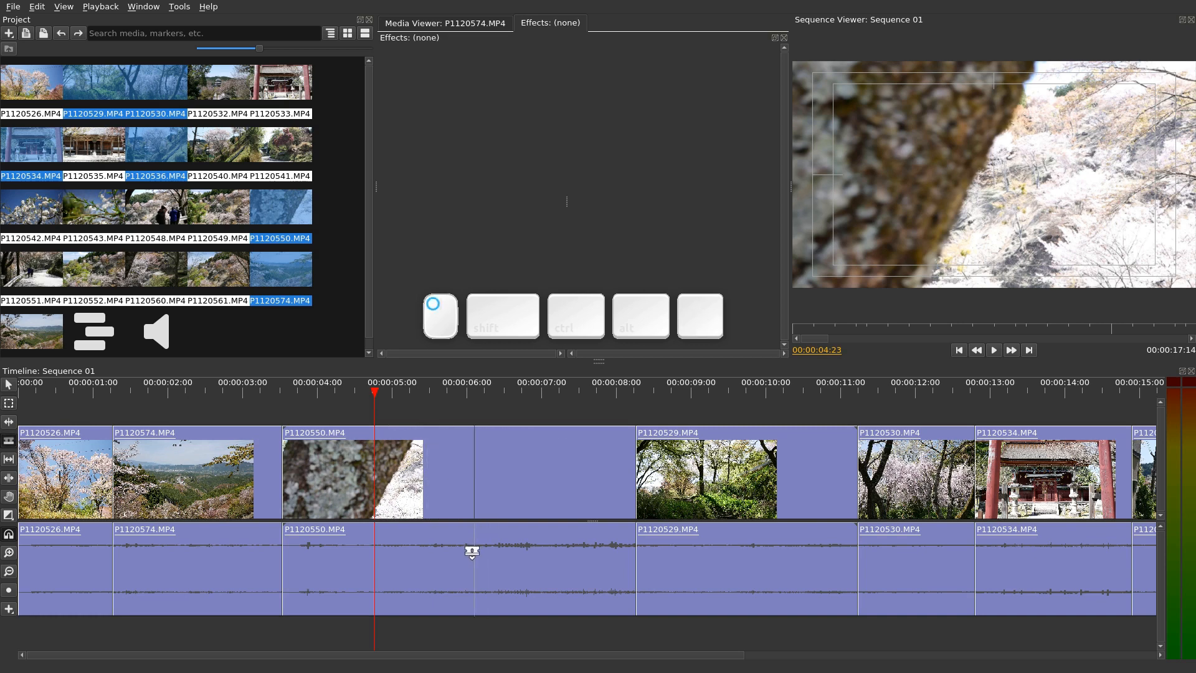
left_click(474, 551)
left_click(207, 464)
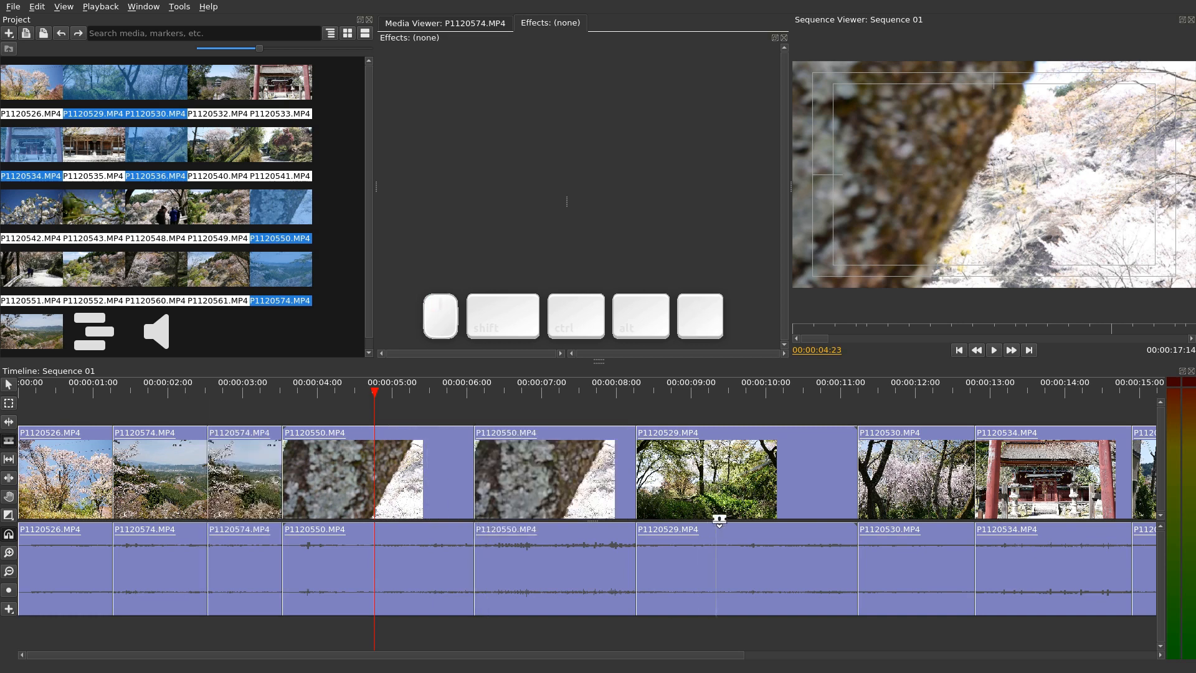
left_click(721, 516)
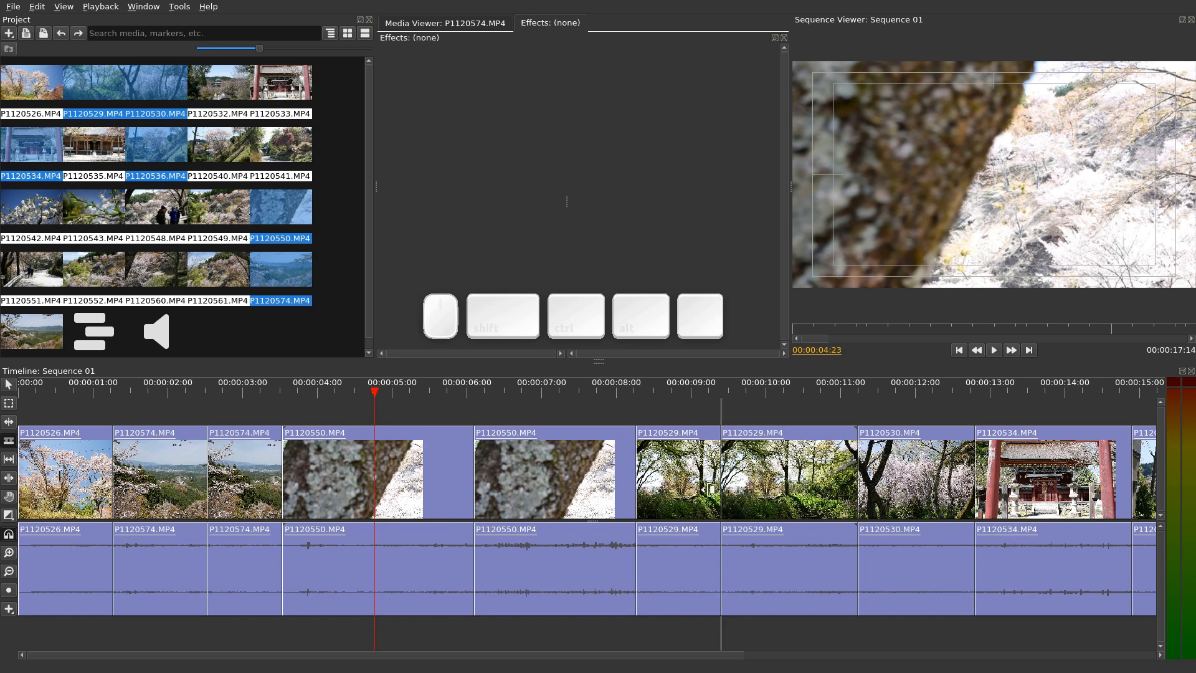
key("ctrl+z")
key("ctrl+z")
key("ctrl+z")
- Select P1120550.MP4 and scrub the playhead back and forth through it to preview its footage
left_click(629, 461)
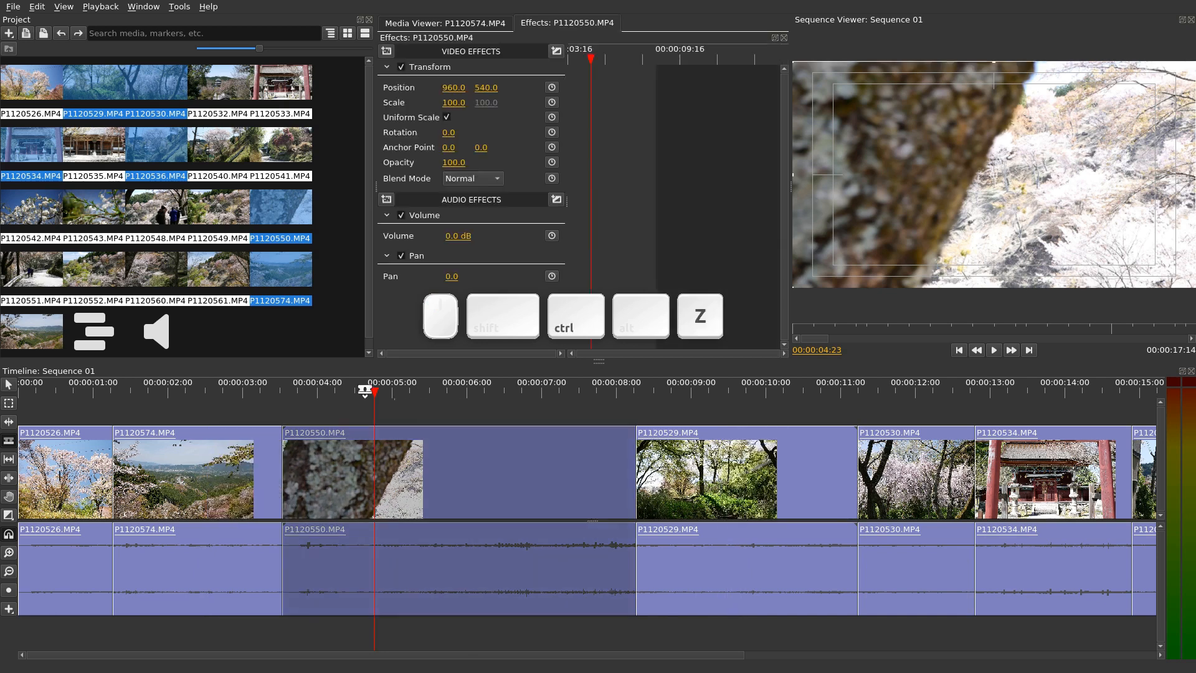
left_click(385, 389)
left_click_drag(342, 391, 359, 392)
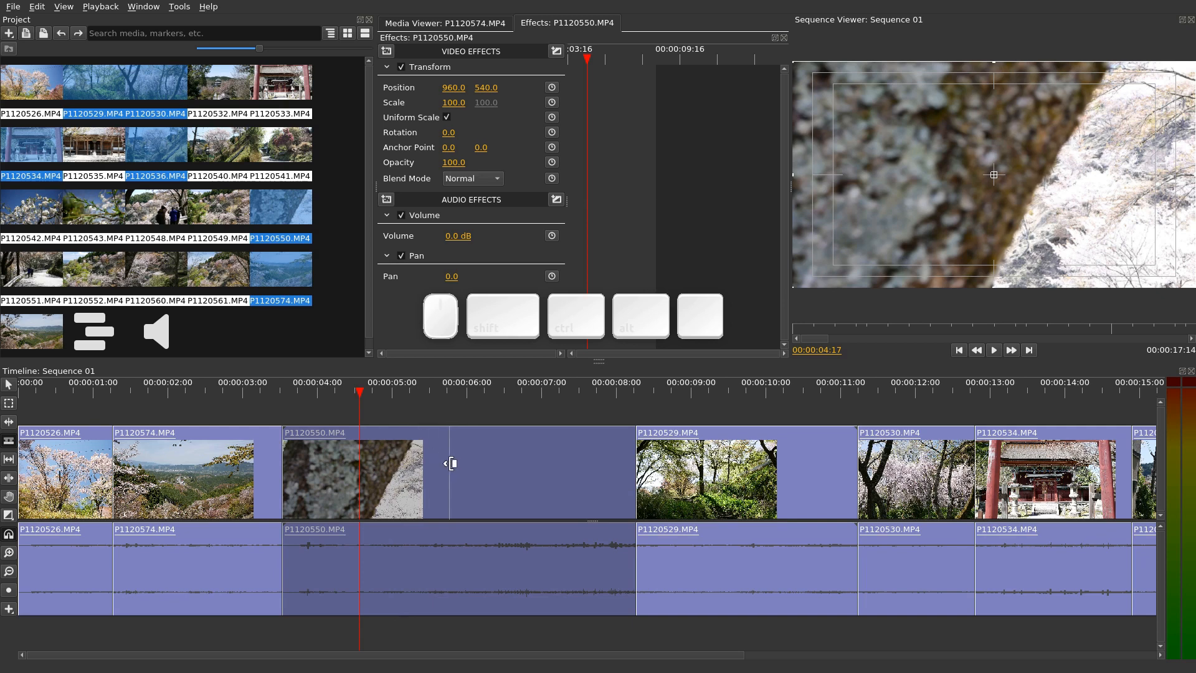
left_click_drag(399, 392, 465, 391)
left_click_drag(466, 391, 351, 396)
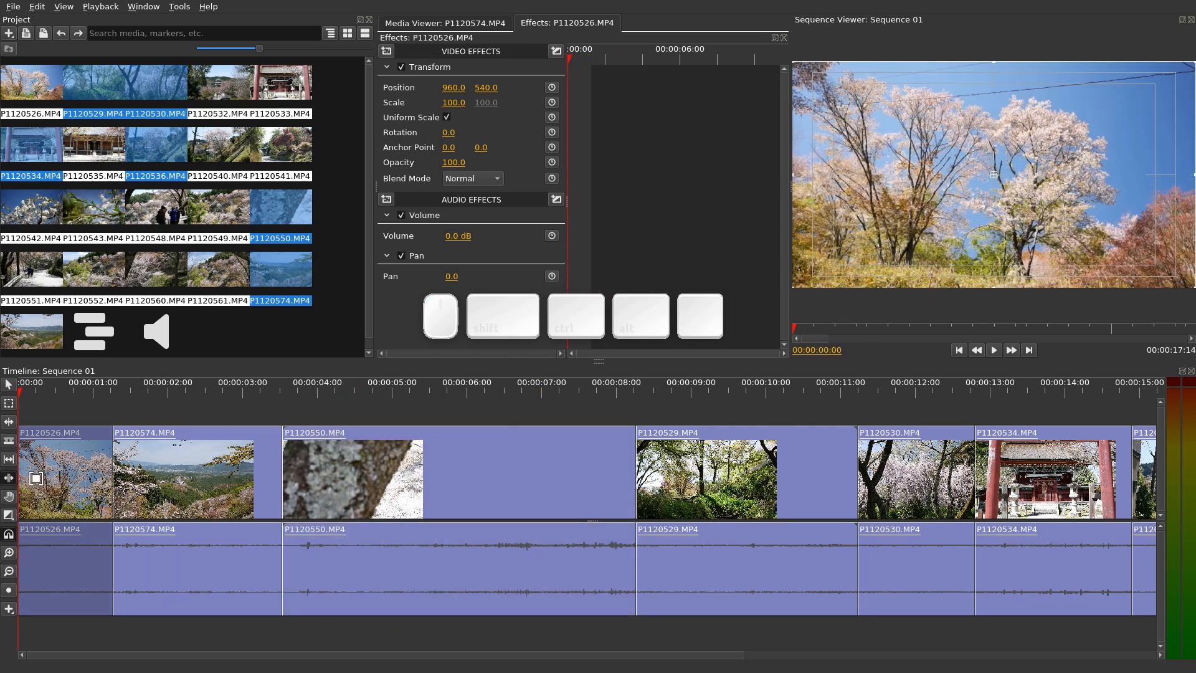
- Slide P1120550.MP4 slightly later between its neighbouring clips with the Slide tool, and undo the edit
left_click(9, 482)
key("u")
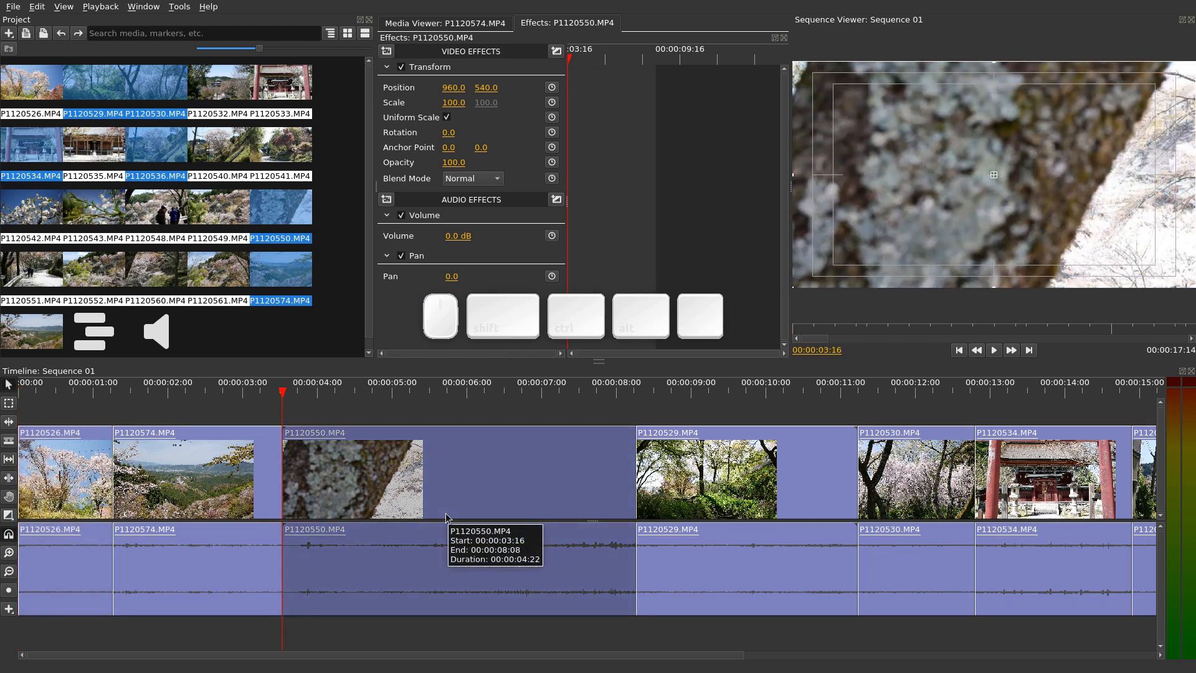
key("u")
left_click_drag(468, 460, 498, 480)
key("ctrl+z")
key("ctrl+z")
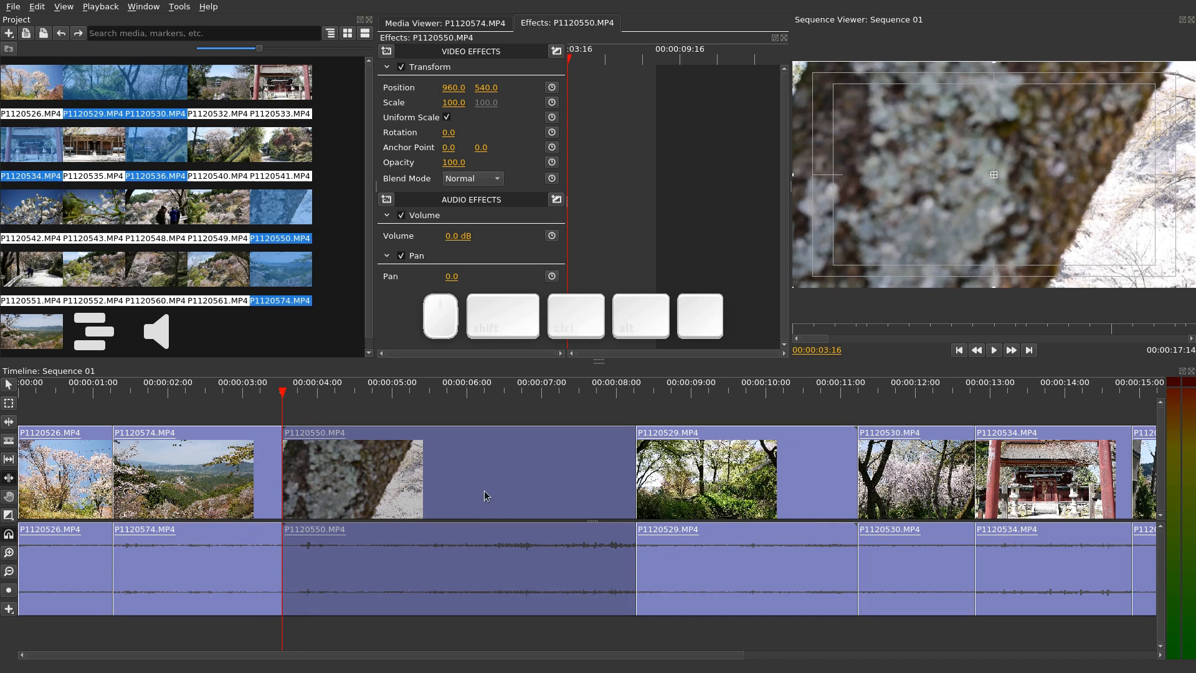
- Move P1120550.MP4 later to 00:00:05:04 with the Pointer tool, and undo the move
left_click(446, 411)
key("v")
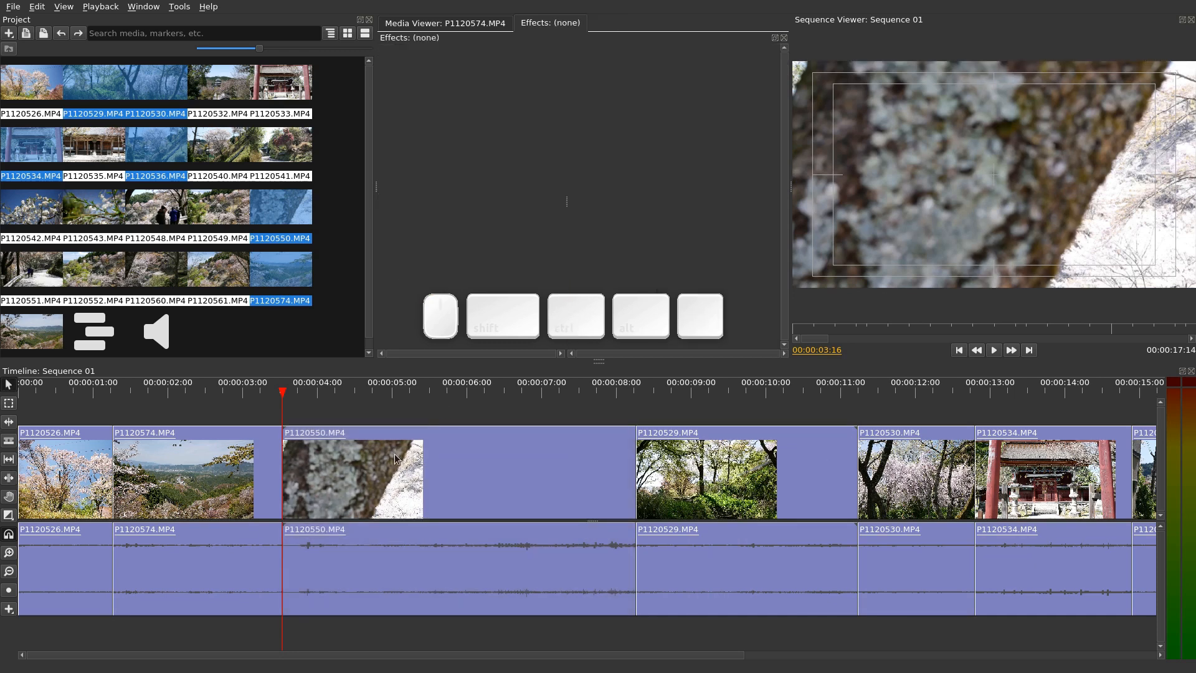
left_click(398, 461)
left_click_drag(430, 472, 551, 482)
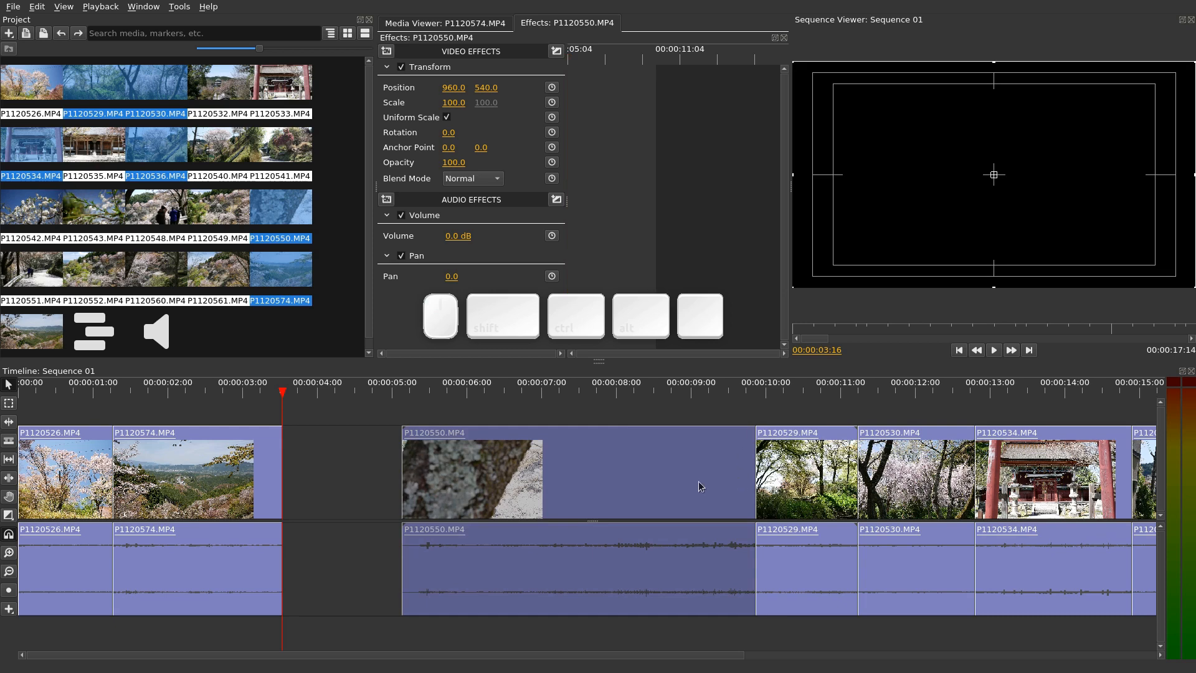
key("ctrl+z")
- Move P1120550.MP4 later to 00:00:09:09 so it overwrites P1120530.MP4 and parts of P1120529.MP4 and P1120534.MP4
left_click_drag(420, 469, 849, 508)
left_click_drag(642, 658, 777, 659)
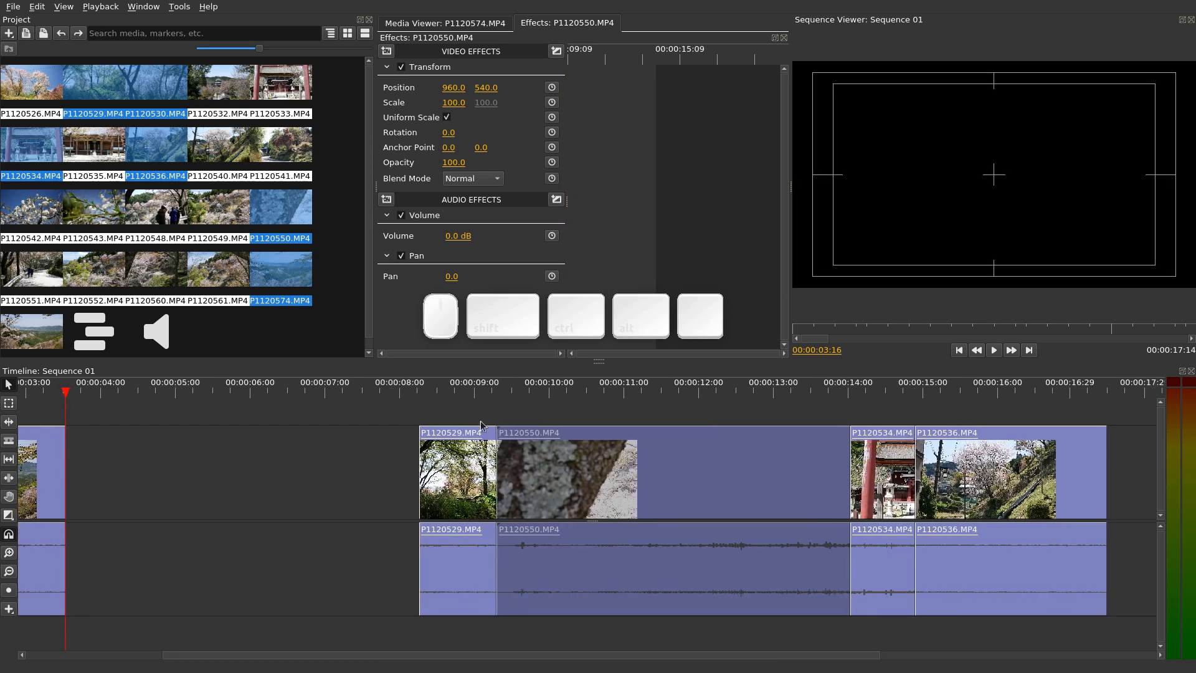
- Undo the last move of P1120550.MP4 and scrub the playhead back through the restored clip
key("ctrl+z")
left_click_drag(579, 656, 360, 653)
left_click(10, 535)
left_click(9, 535)
left_click_drag(283, 415, 628, 402)
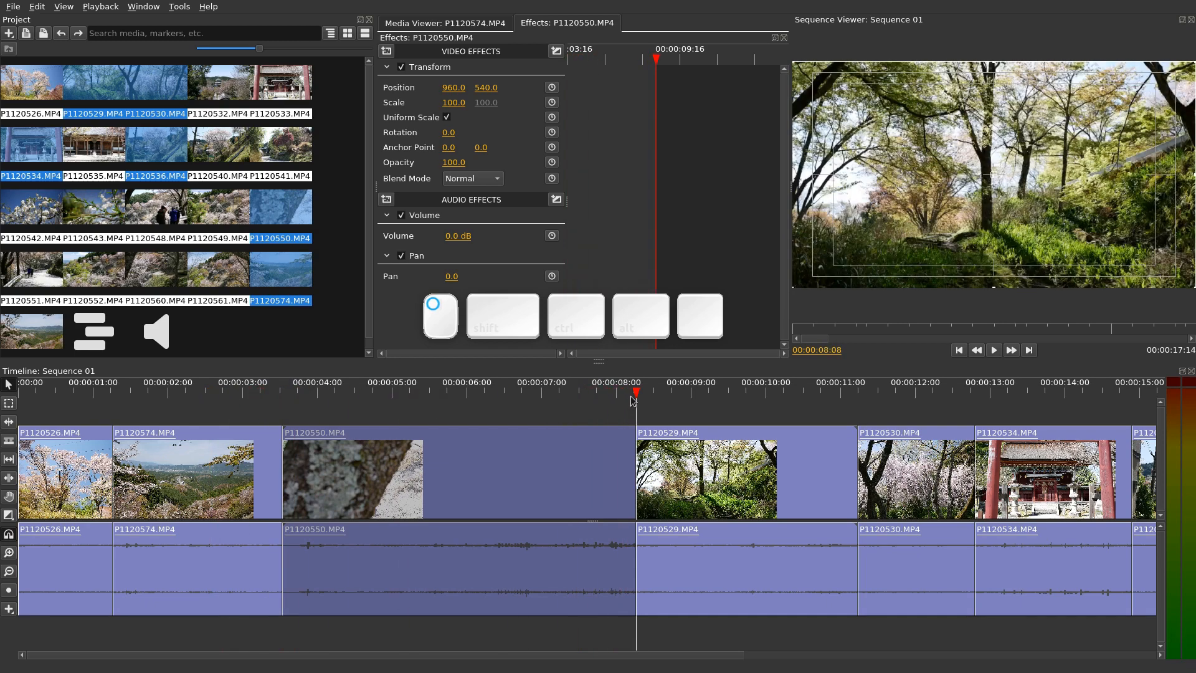
left_click_drag(642, 391, 544, 392)
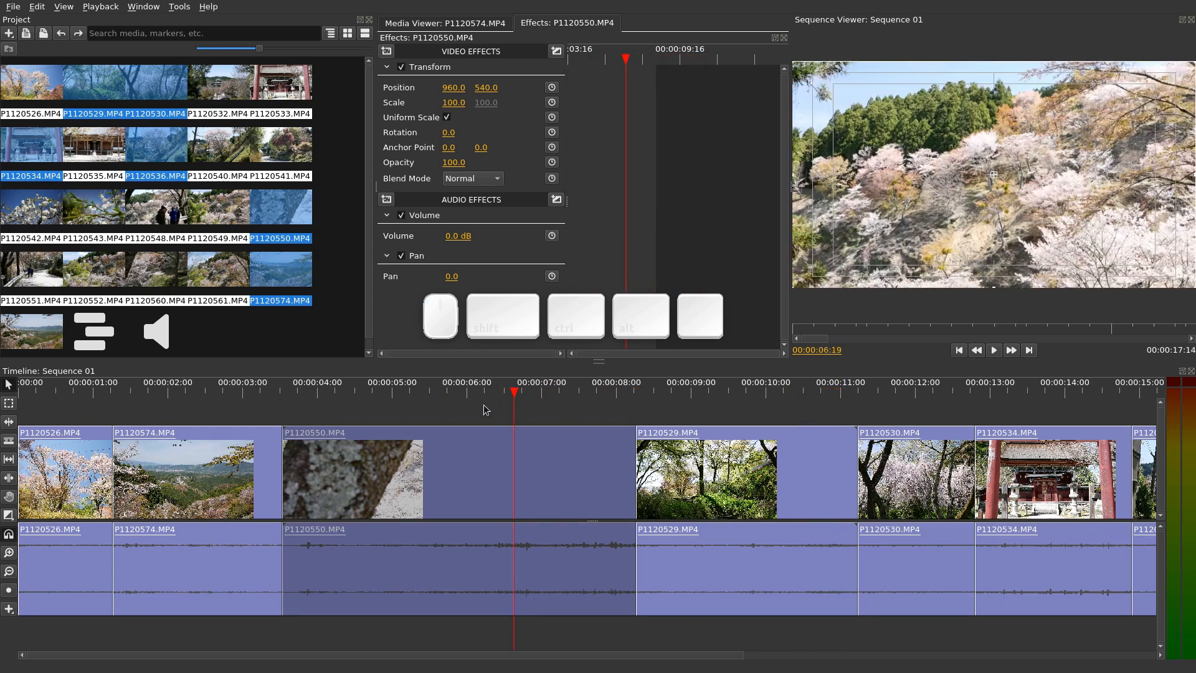
- Mark an in-to-out range inside P1120550.MP4 ending at 00:00:06:19, and clear the in and out points
key("o")
left_click(347, 391)
key("i")
left_click(399, 392)
left_click_drag(397, 392, 325, 415)
key("s")
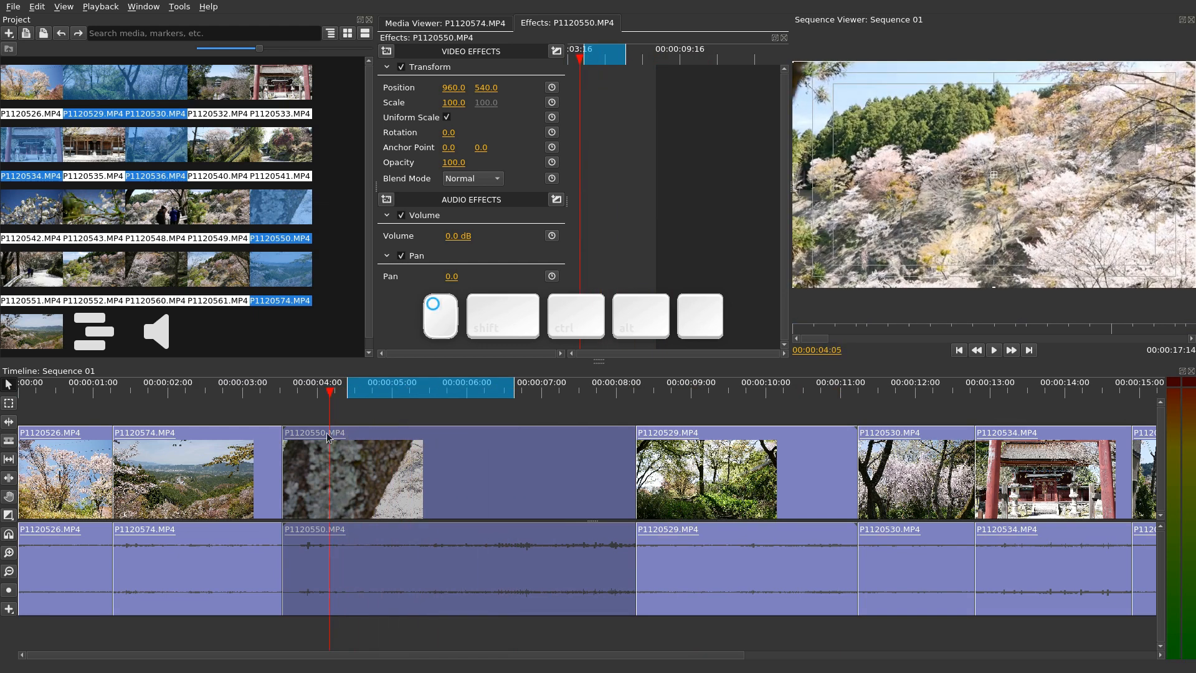
key("g")
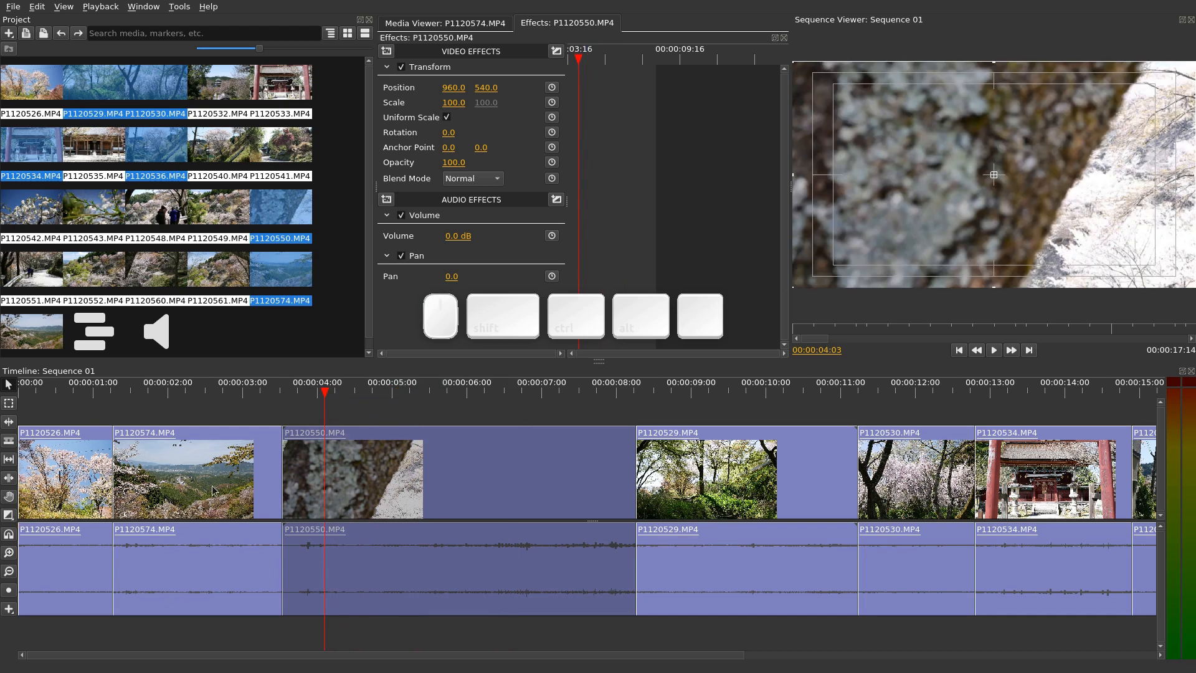
left_click_drag(114, 494, 111, 495)
key("ctrl+z")
left_click(7, 517)
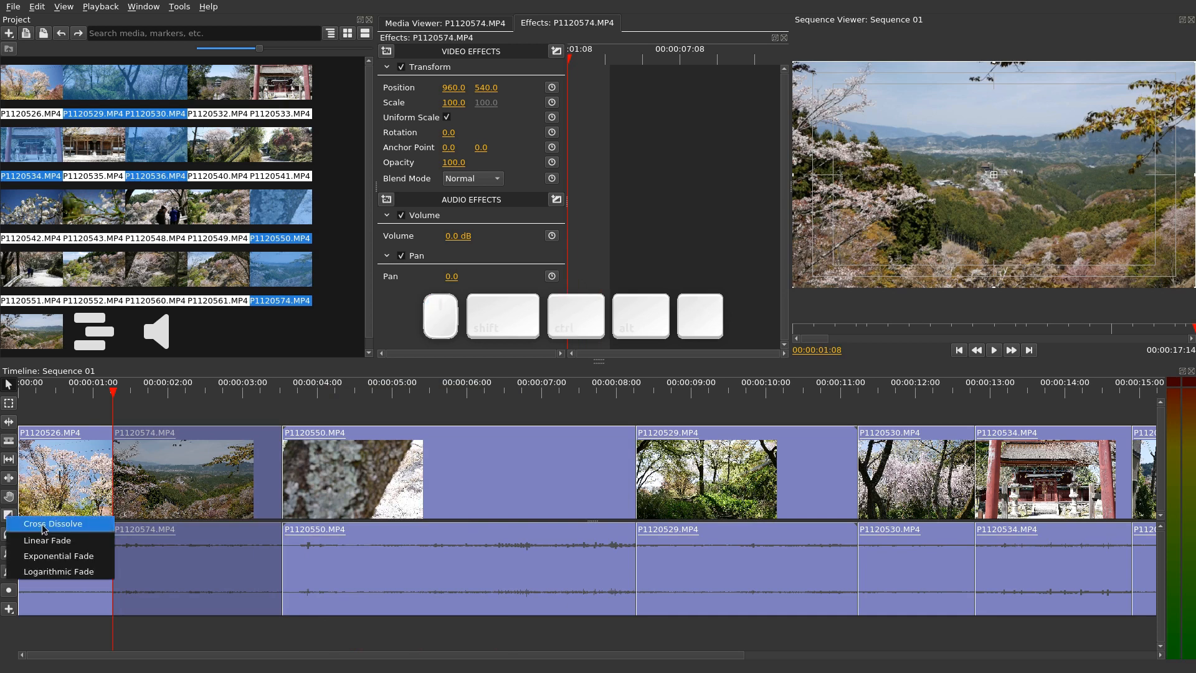
left_click(196, 479)
left_click_drag(196, 478, 217, 454)
left_click(299, 401)
key("ctrl+z")
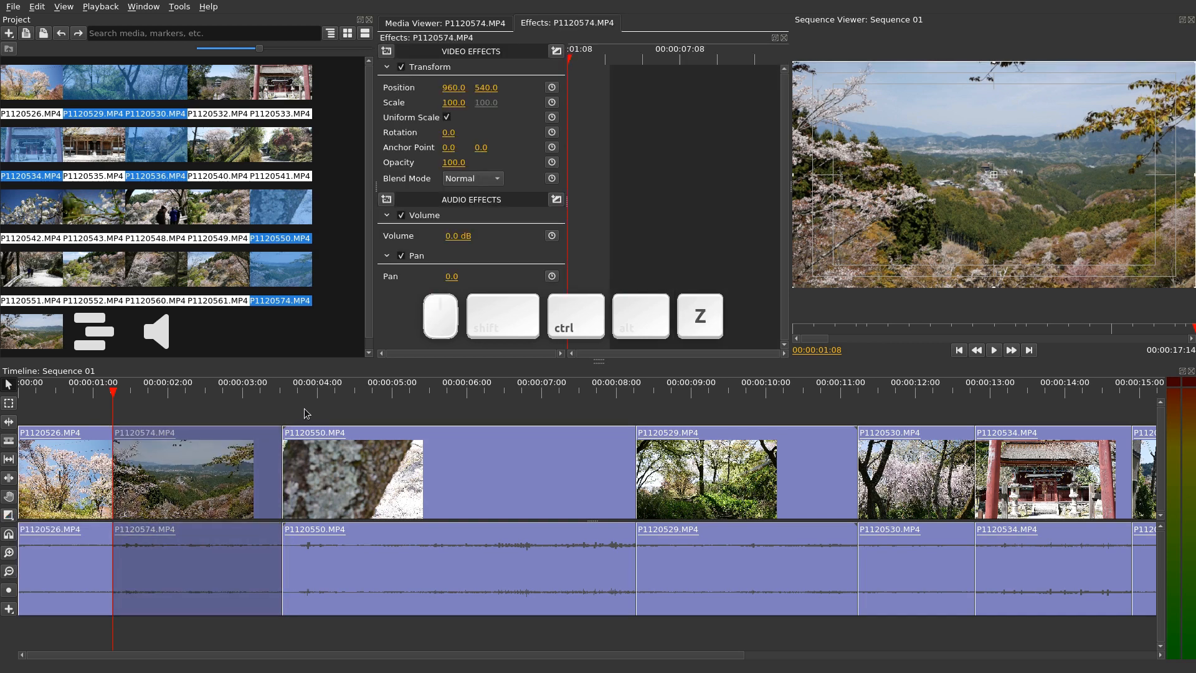
- Add a Cross Dissolve transition at the cut between P1120550.MP4 and P1120529.MP4
left_click(312, 411)
left_click(398, 392)
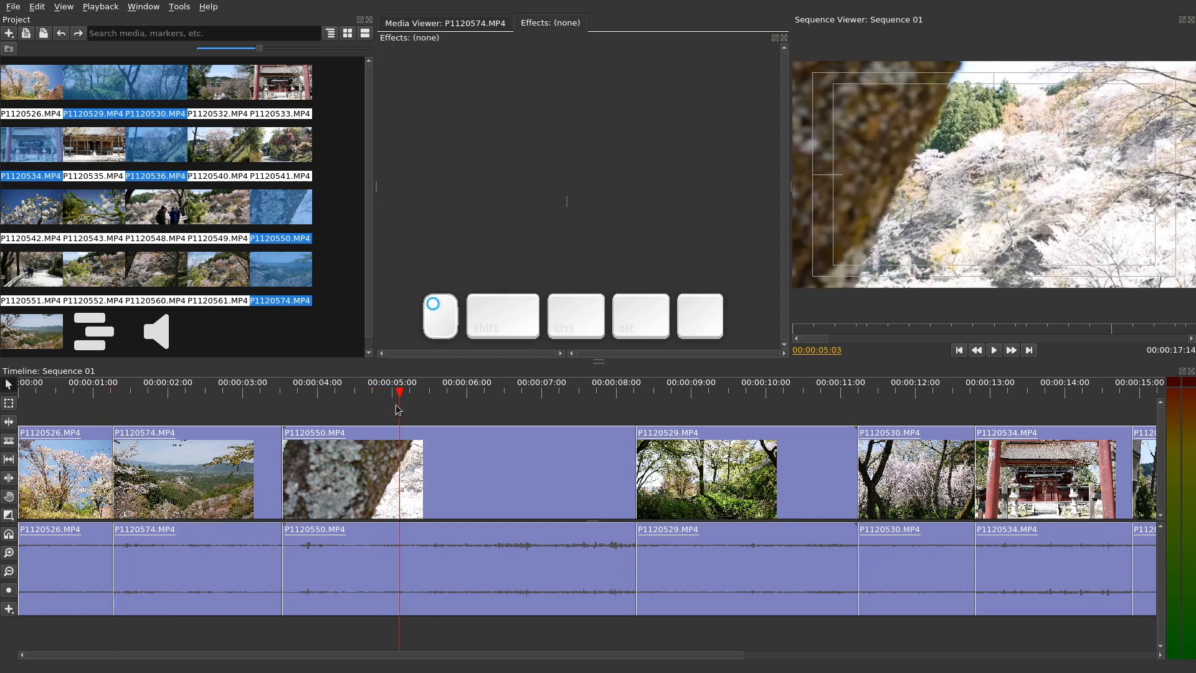
key("t")
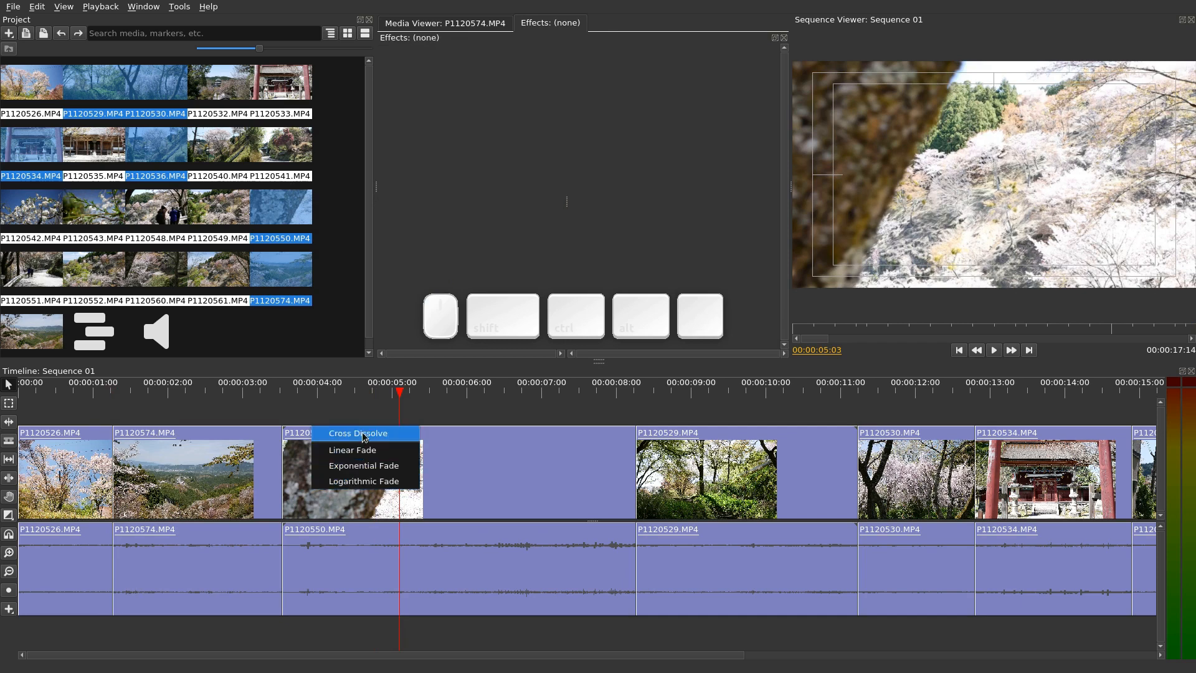
left_click(364, 437)
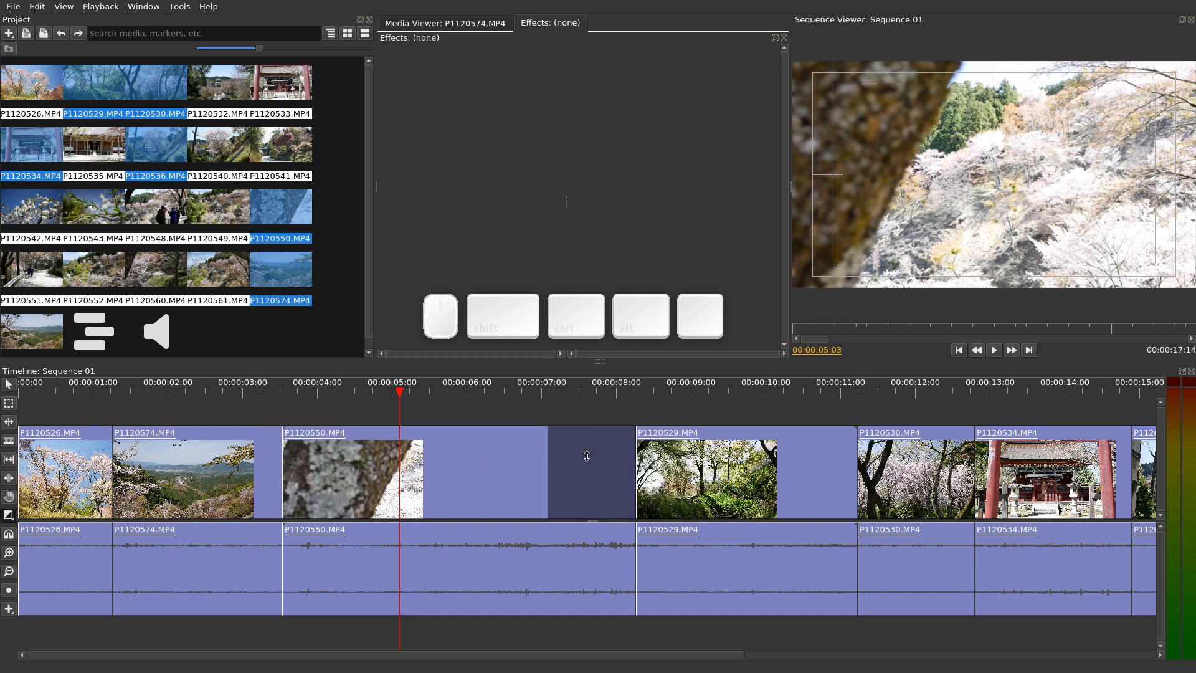
left_click_drag(635, 458, 606, 466)
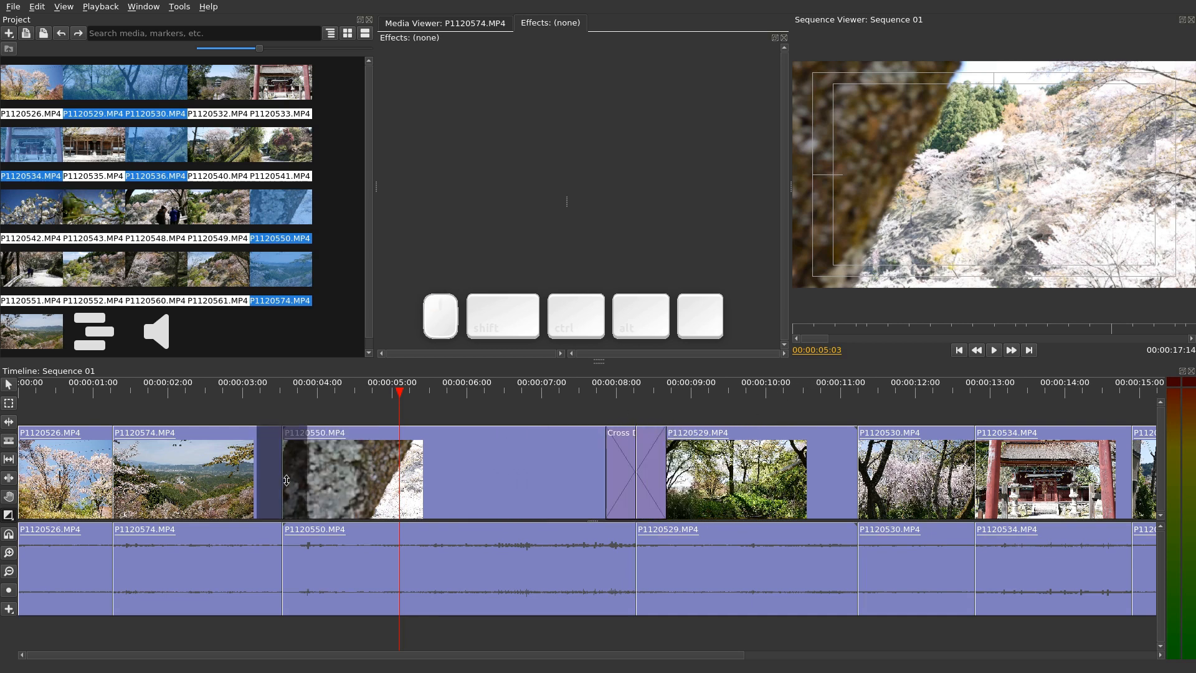
- Extend the cross dissolve to a length of 00:00:00:18 on each clip, and remove it from the cut
left_click(21, 387)
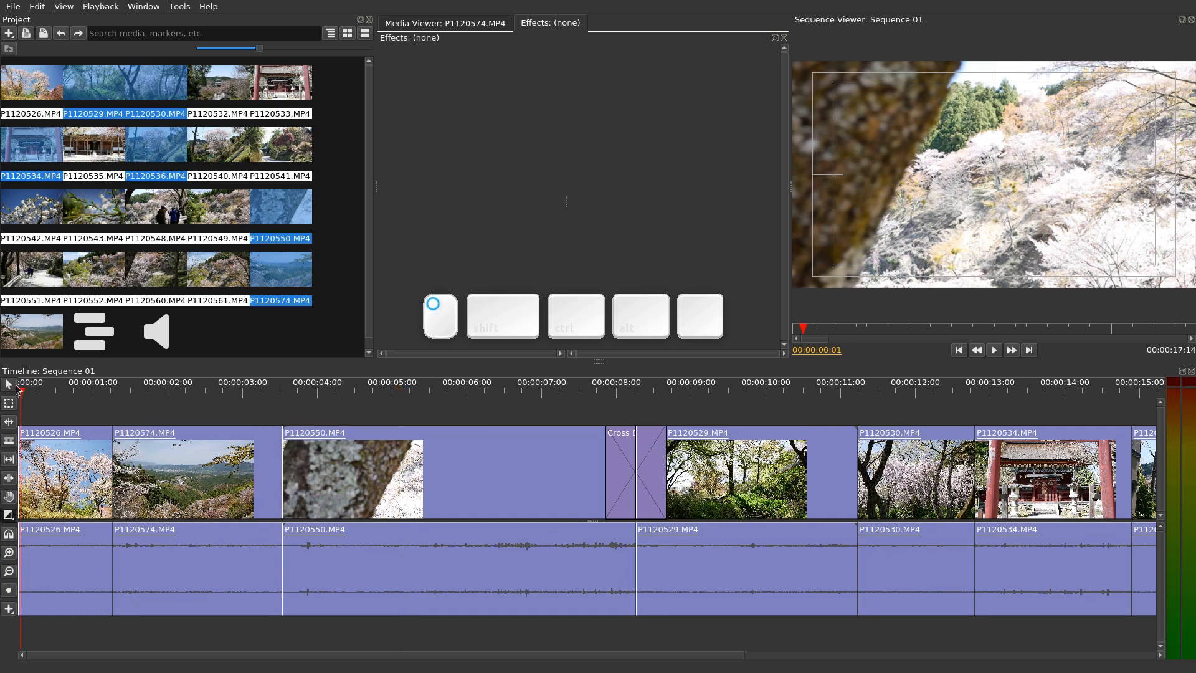
left_click(630, 472)
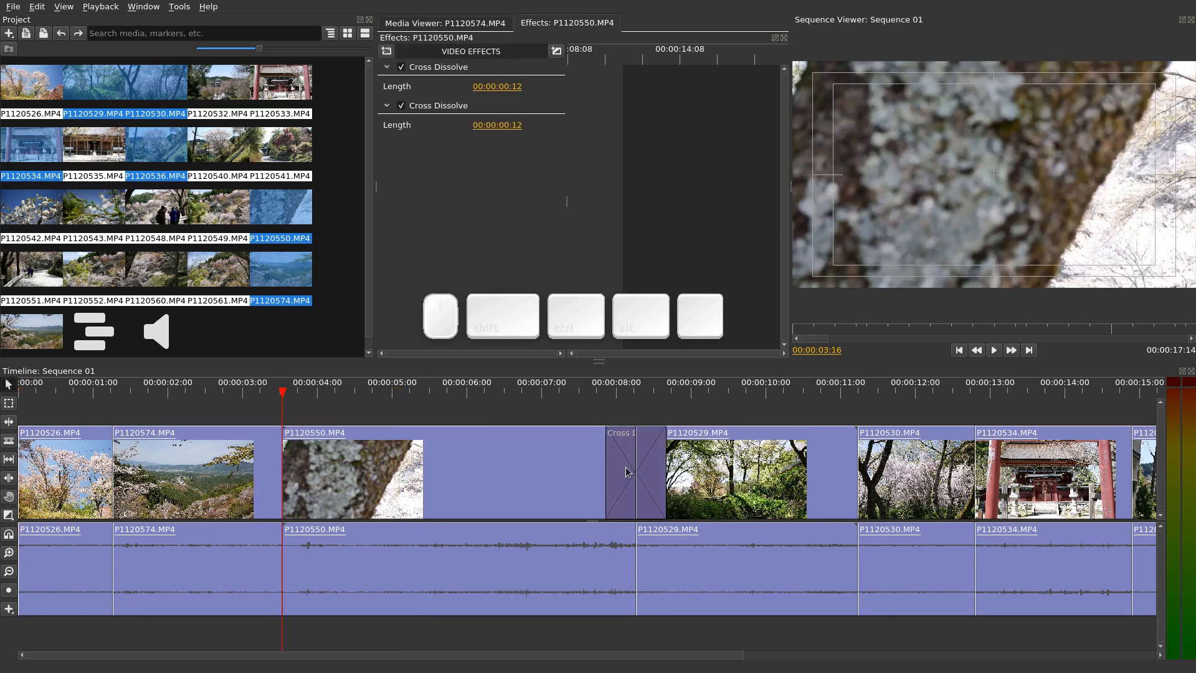
left_click_drag(634, 465, 603, 457)
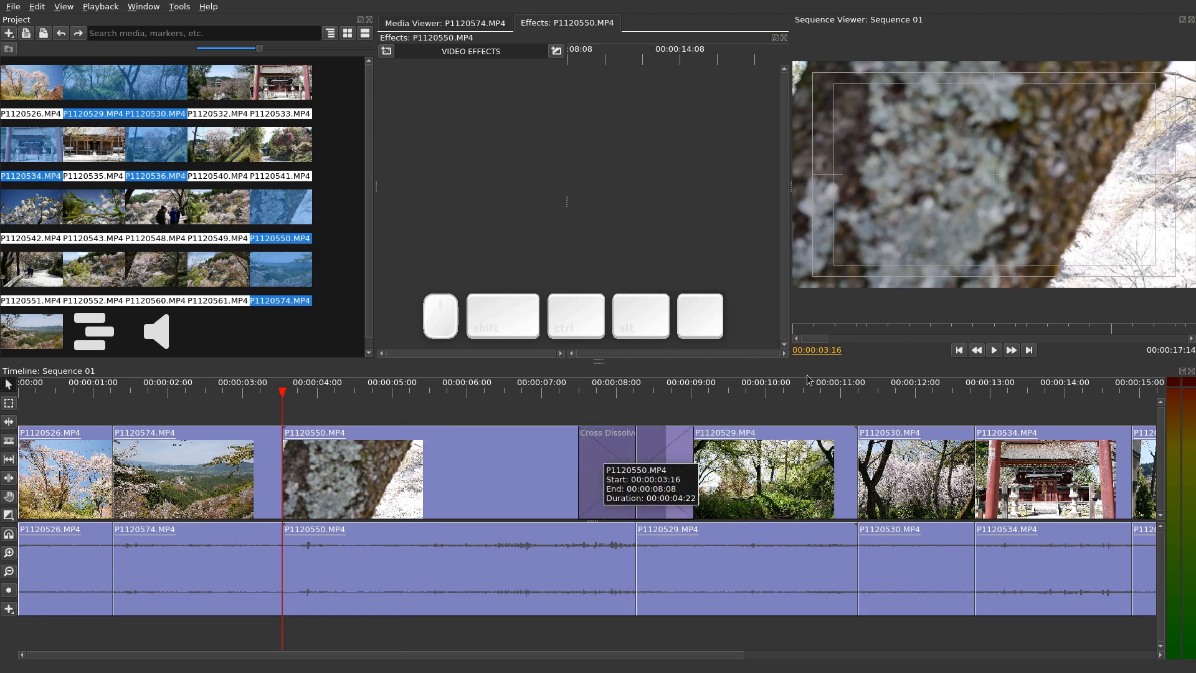
mouse_move(579, 464)
left_mouse_down()
mouse_move(621, 468)
mouse_move(579, 469)
mouse_move(590, 469)
left_mouse_up()
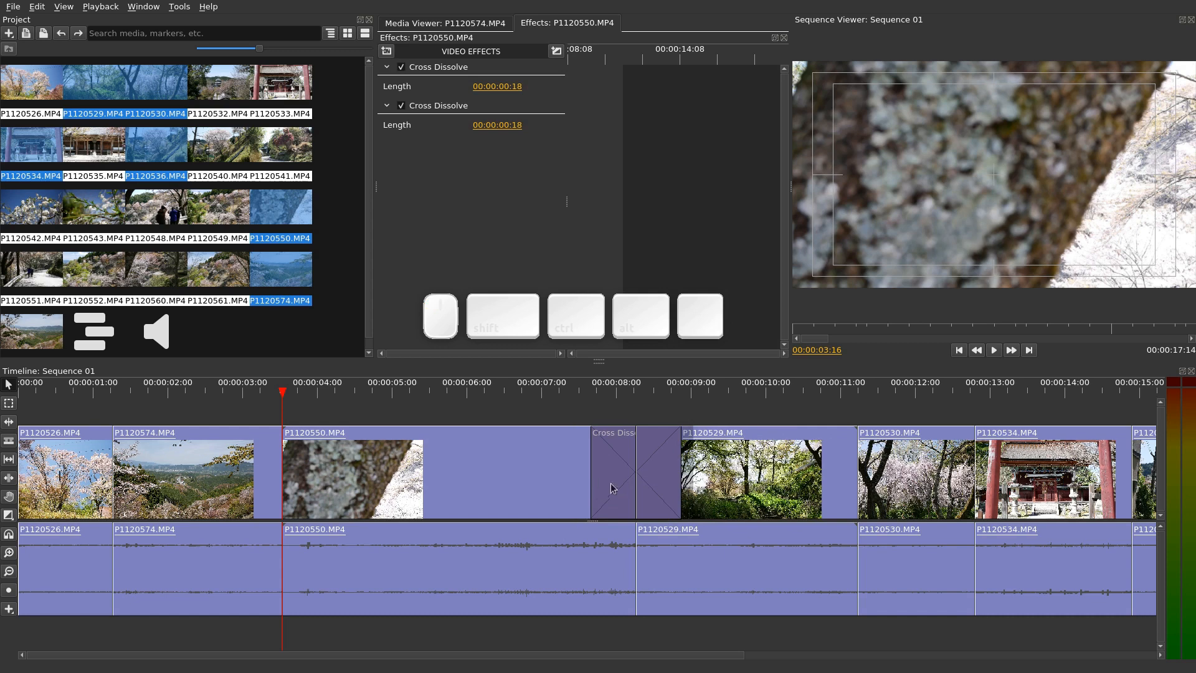
left_click_drag(582, 387, 597, 413)
left_click(615, 463)
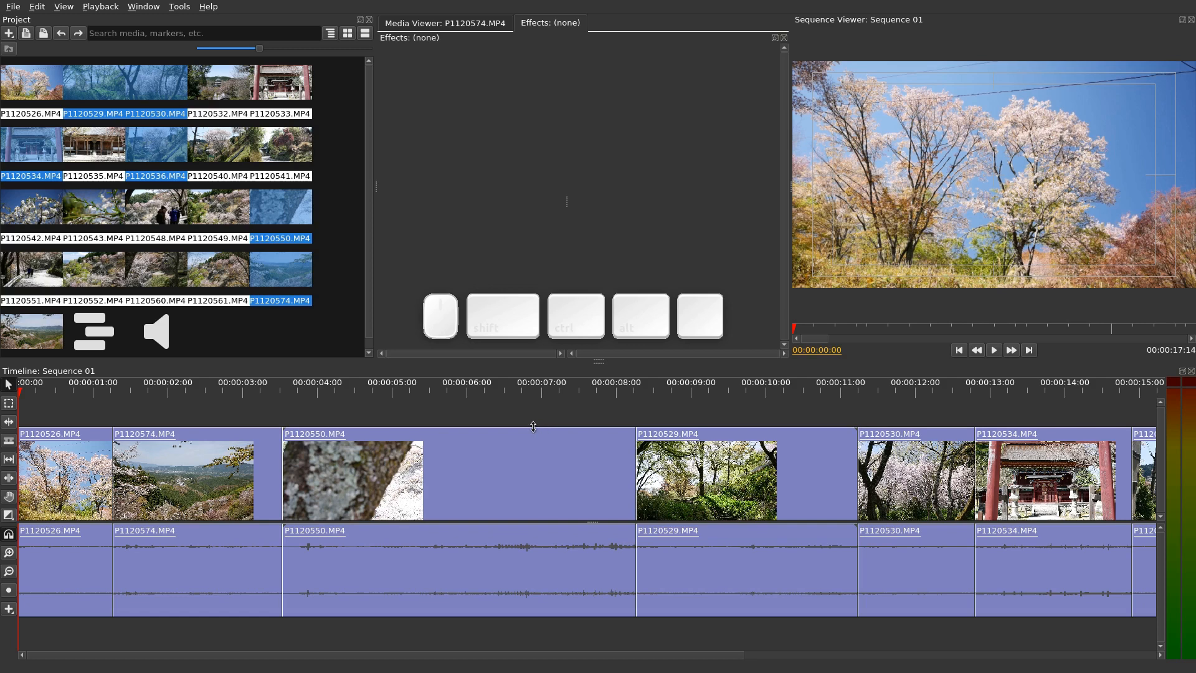
- Clear the media selection and scrub the playhead through P1120550.MP4 to check its playback
left_click(339, 319)
left_click(270, 390)
left_click_drag(310, 383, 512, 412)
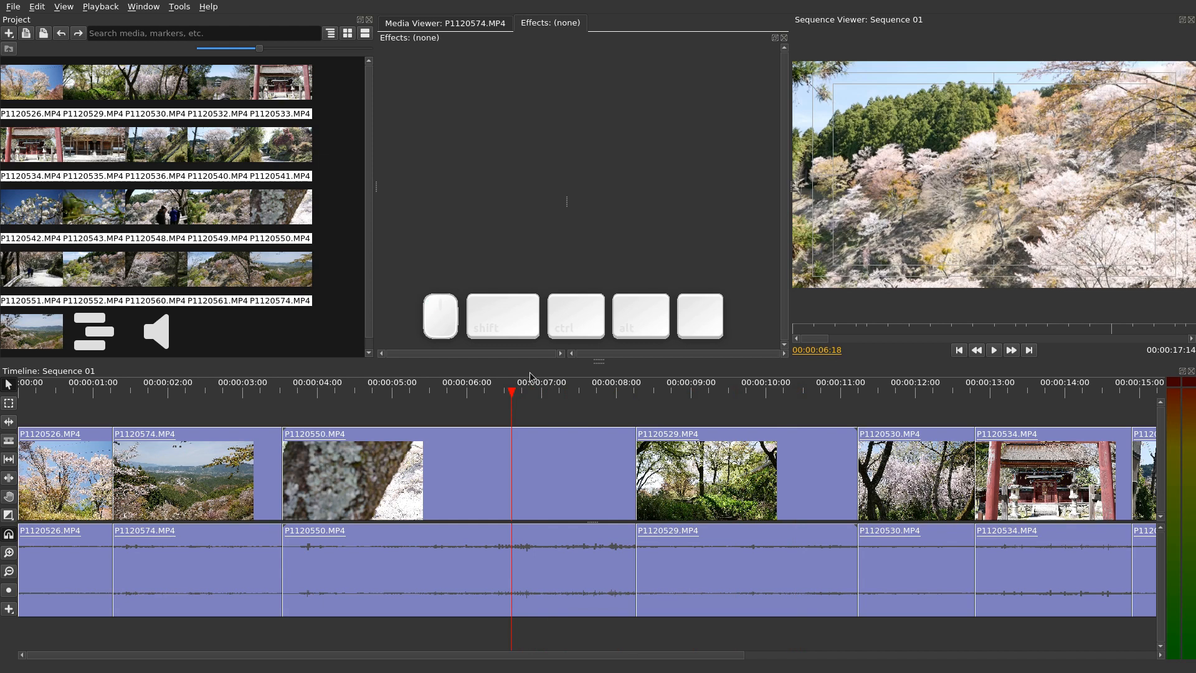
mouse_move(420, 386)
left_mouse_down()
mouse_move(375, 397)
mouse_move(590, 399)
mouse_move(409, 399)
left_mouse_up()
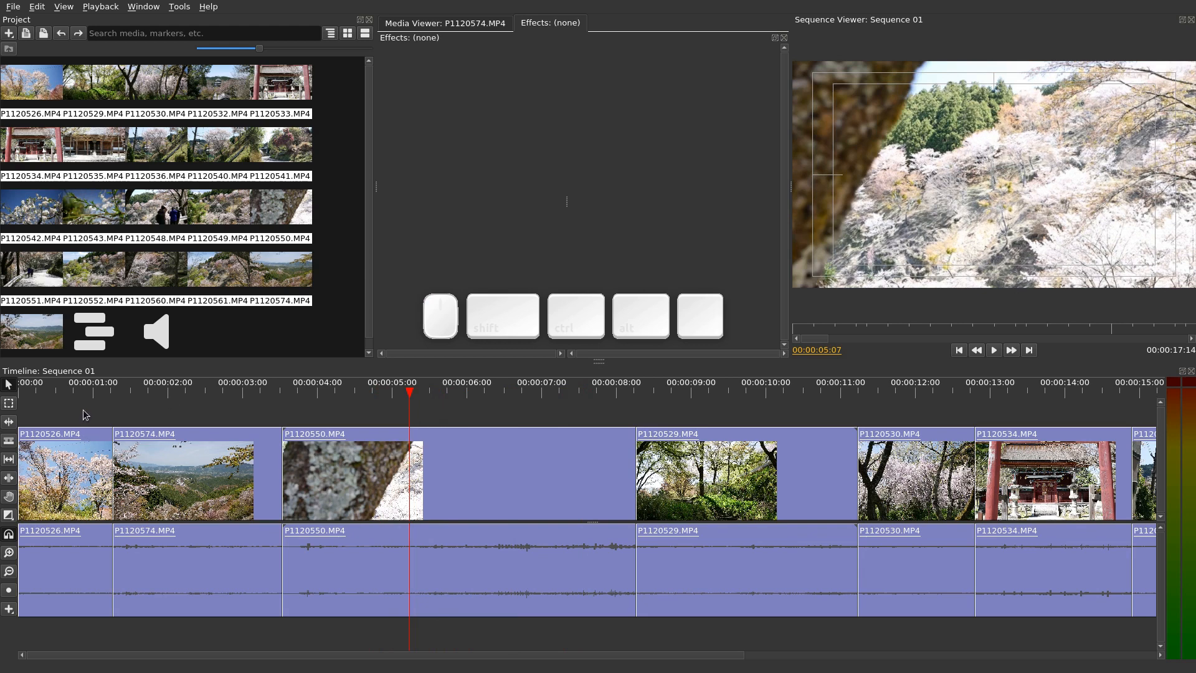
- Select project media P1120526, P1120529, P1120530, P1120534, P1120536, P1120550, P1120574 and P1120575.MP4 together
left_click(33, 100)
left_click(147, 88, "shift")
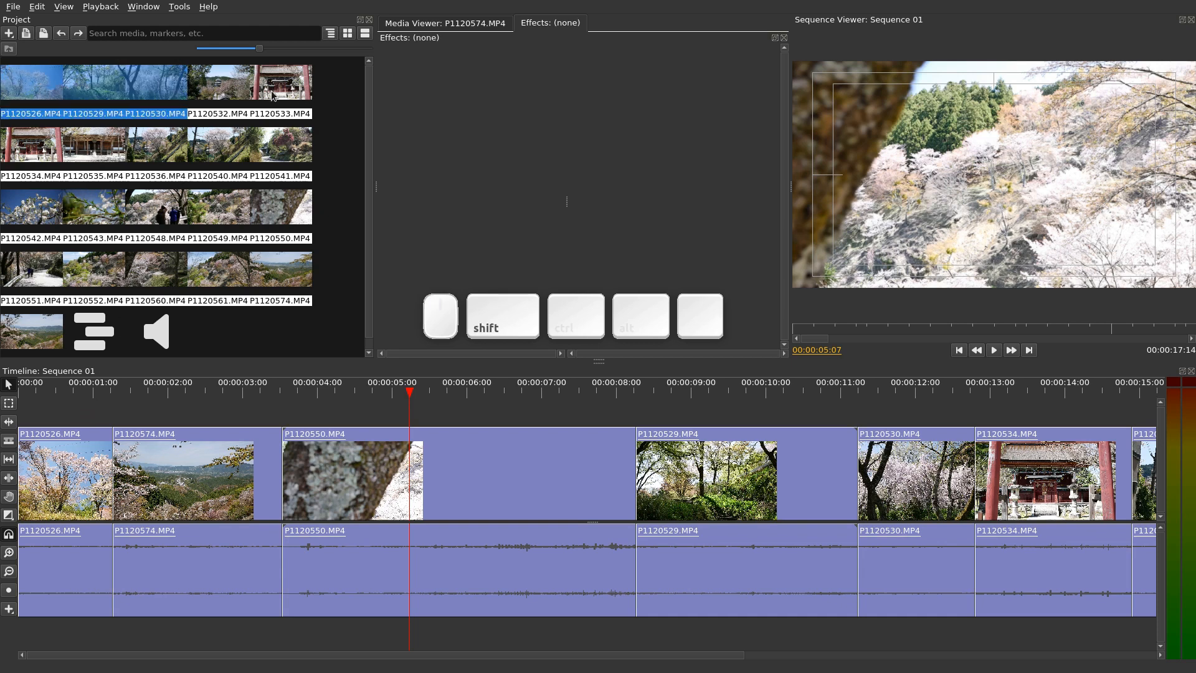
left_click(35, 158, "ctrl")
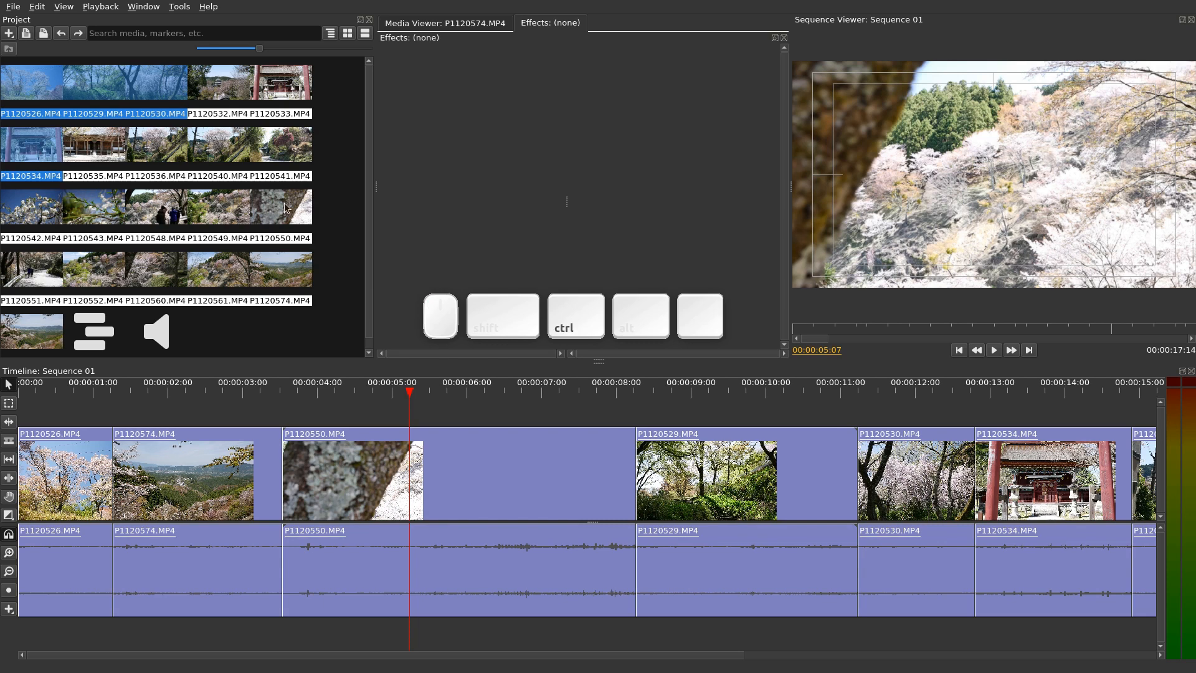
left_click(173, 151, "ctrl")
left_click(290, 215, "ctrl")
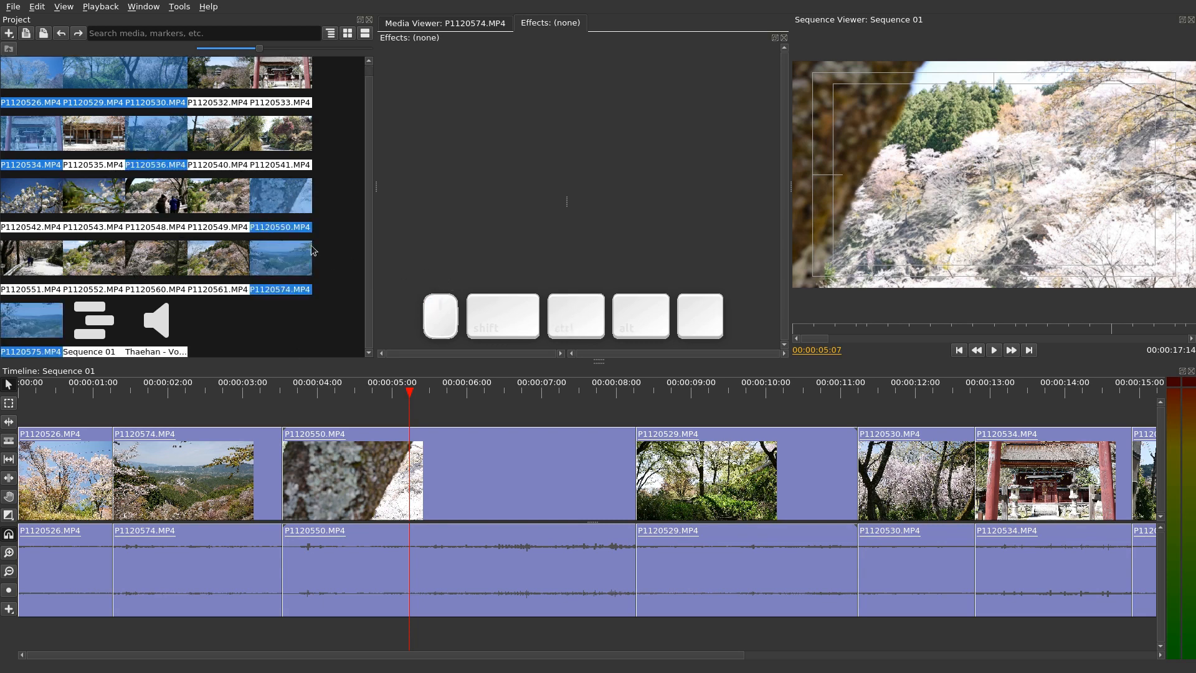
- Start creating proxies for the selected media with dimensions set to Quarter Resolution (1/4)
right_click(290, 192)
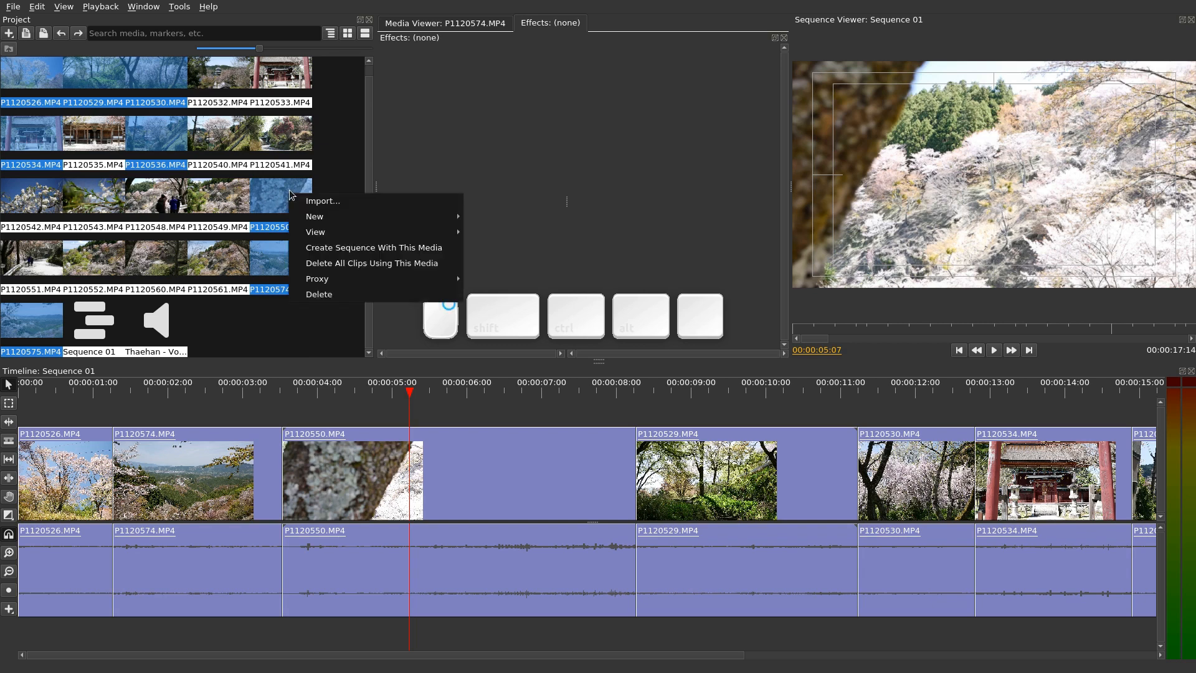
mouse_move(330, 281)
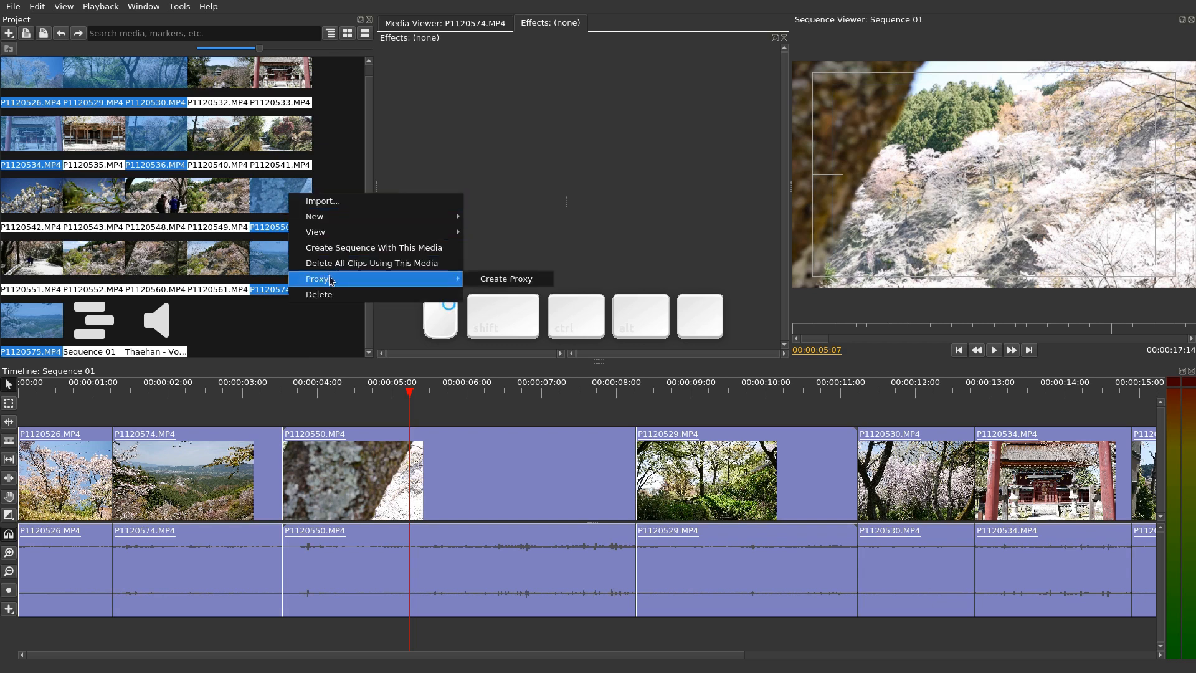
left_click(496, 280)
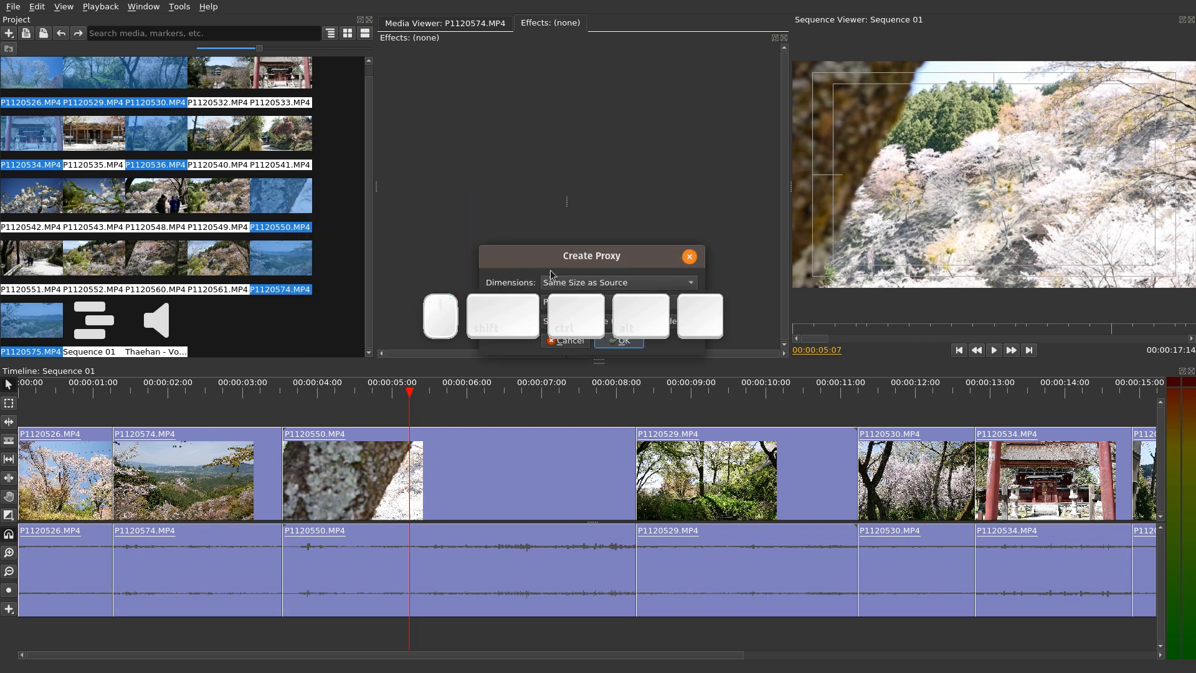
left_click_drag(568, 253, 541, 129)
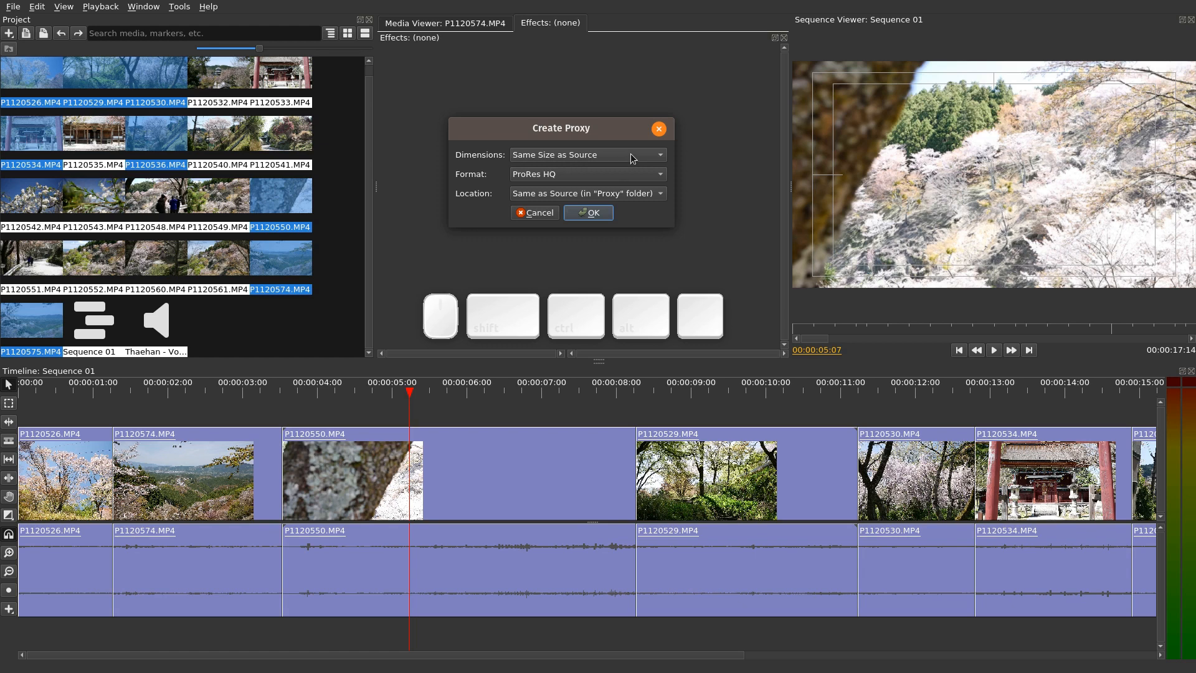
left_click(564, 155)
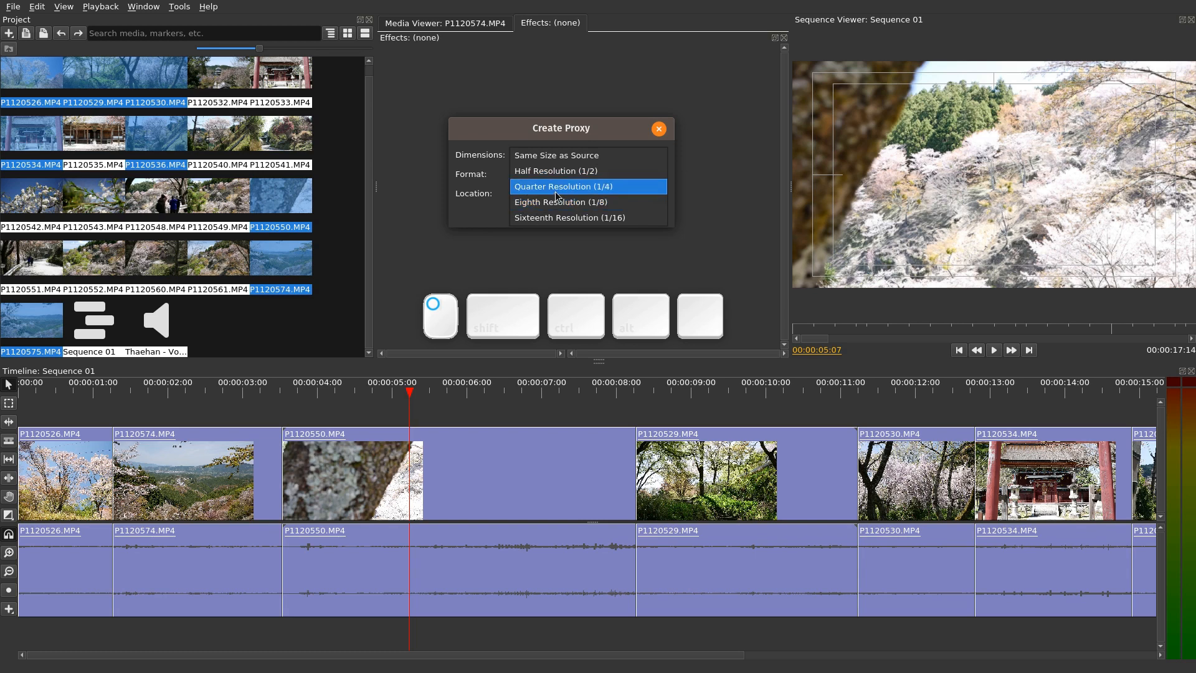
left_click(557, 193)
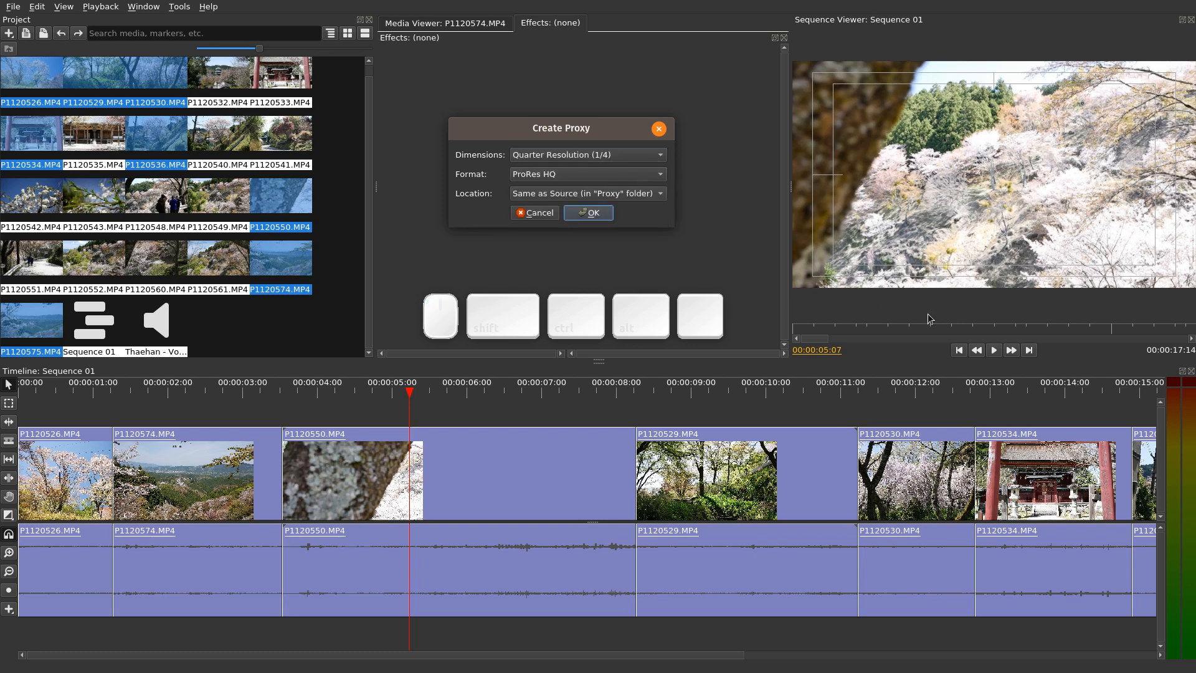
- Generate the proxies at Quarter Resolution (1/4) in ProRes HQ format, located Same as Source (in "Proxy" folder)
scroll(602, 159, "up", 1)
left_click(617, 162)
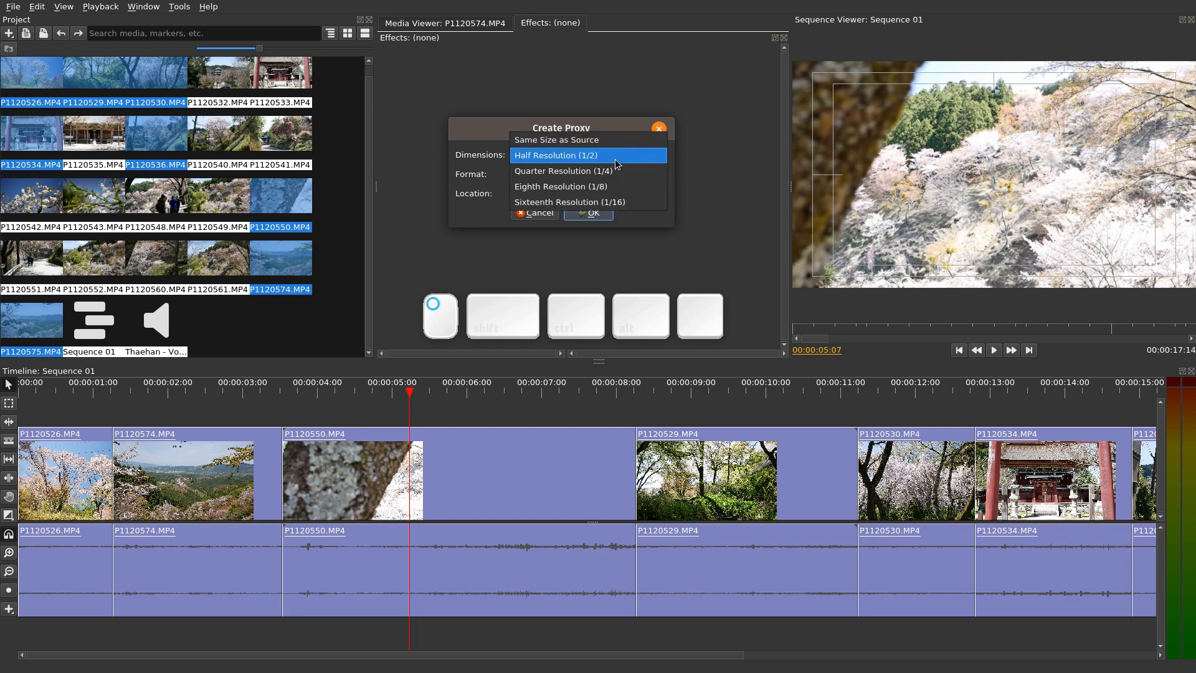
left_click(615, 172)
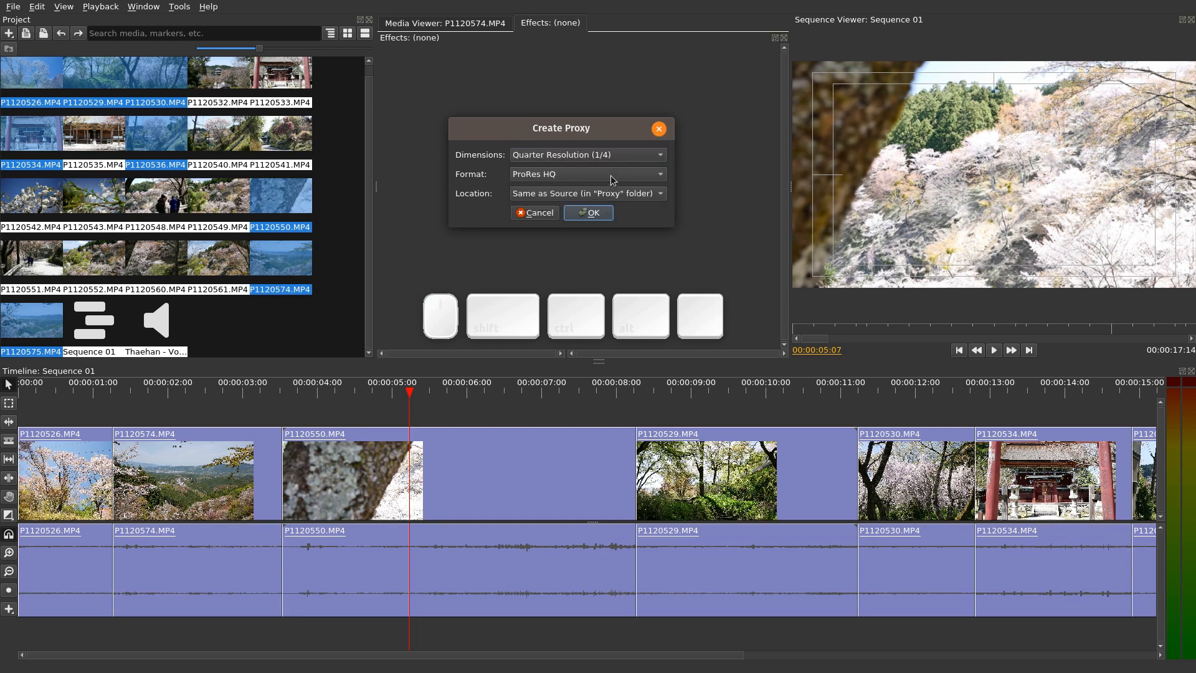
left_click(617, 175)
left_click(616, 169)
left_click(643, 196)
left_click(644, 197)
left_click(598, 213)
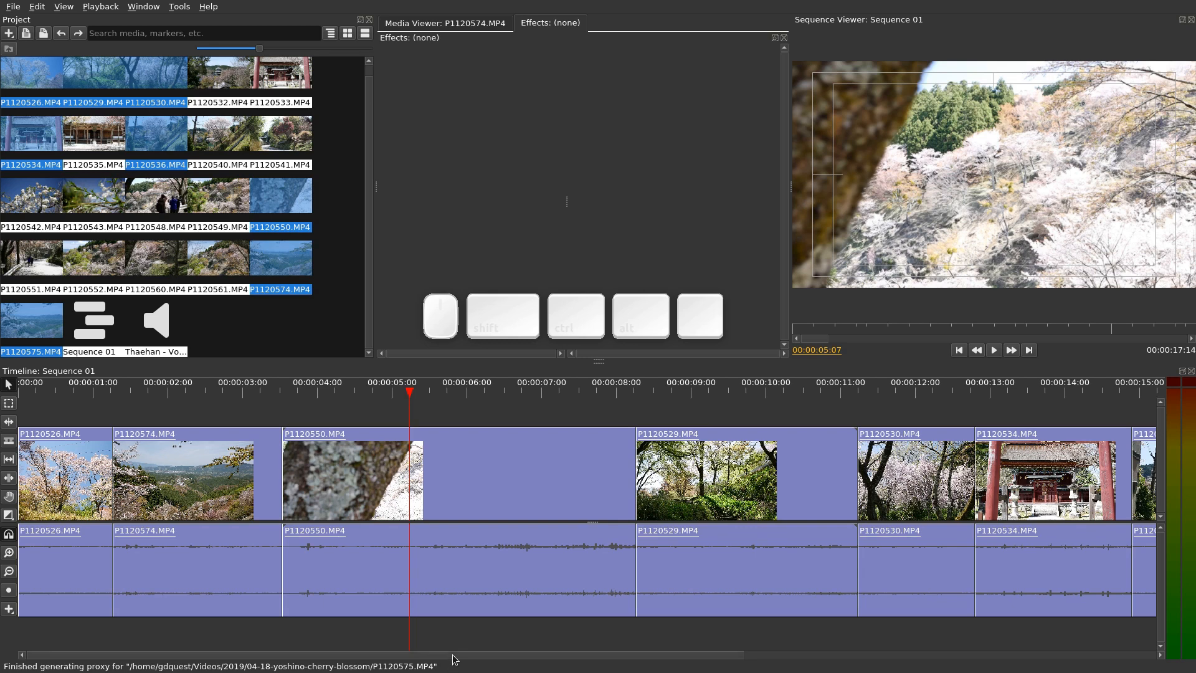
- Deselect the media and scrub P1120550.MP4 up to 00:00:05:25 to check playback with proxies
left_click(230, 338)
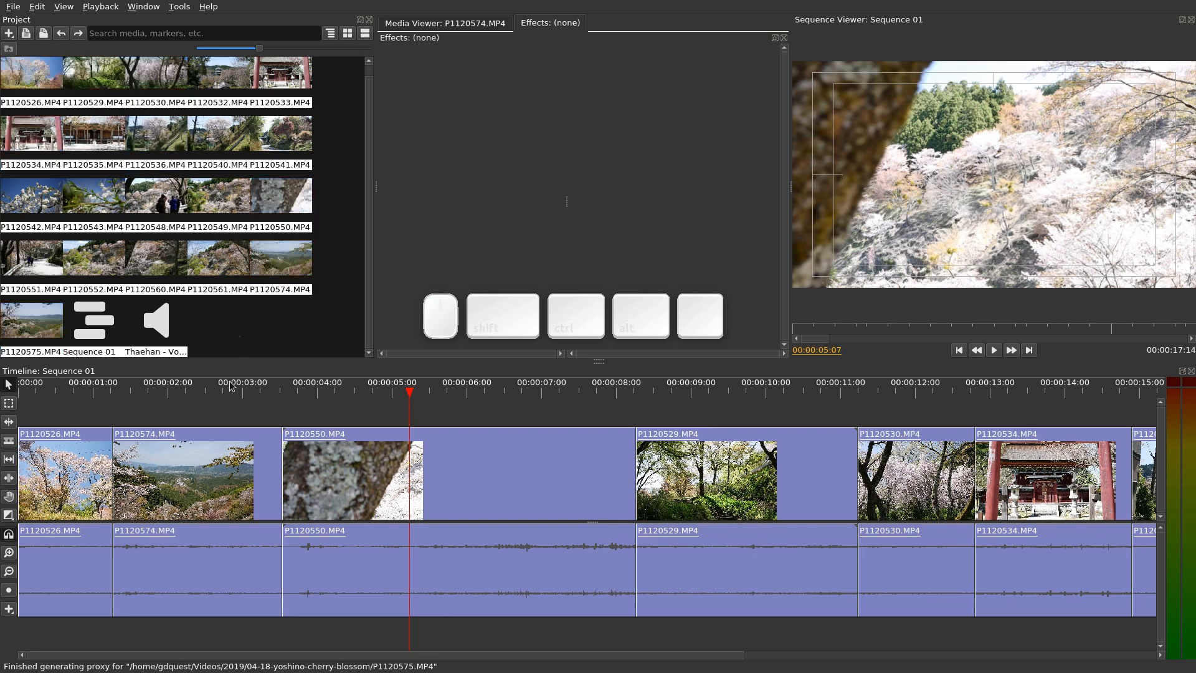
left_click_drag(360, 390, 454, 449)
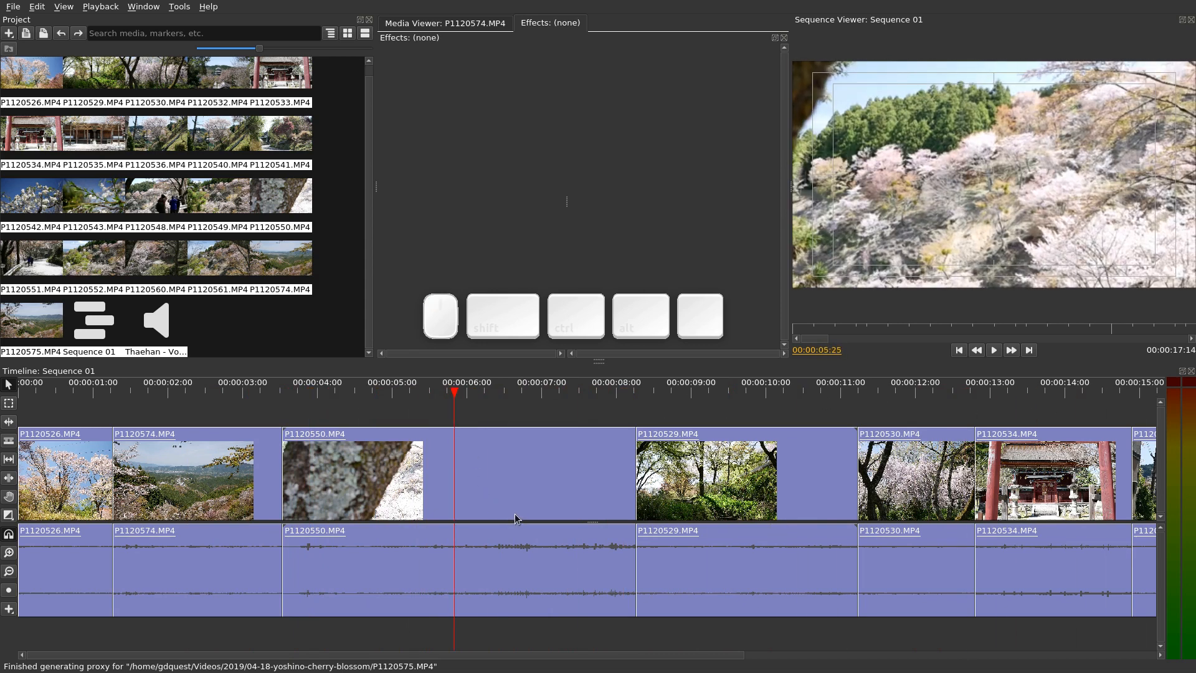
key("r")
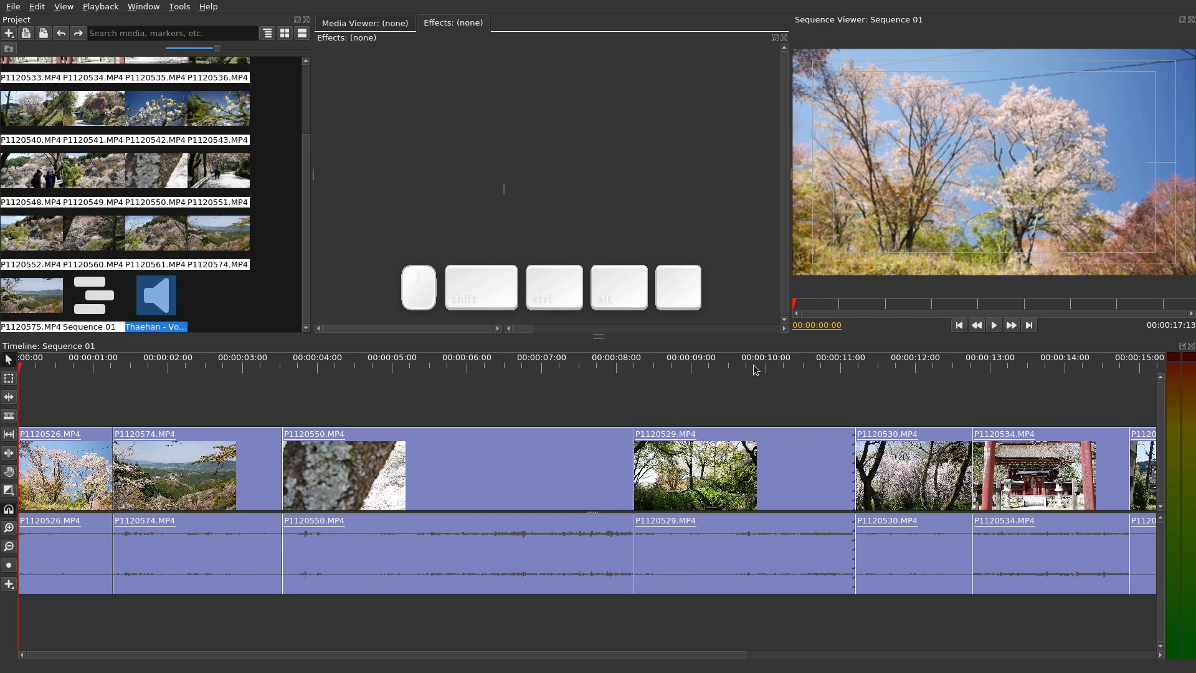
- Add Thaehan - Voyage.wav on a new audio track at the sequence start, and place the playhead at 00:00:11:26
left_click_drag(158, 299, 29, 614)
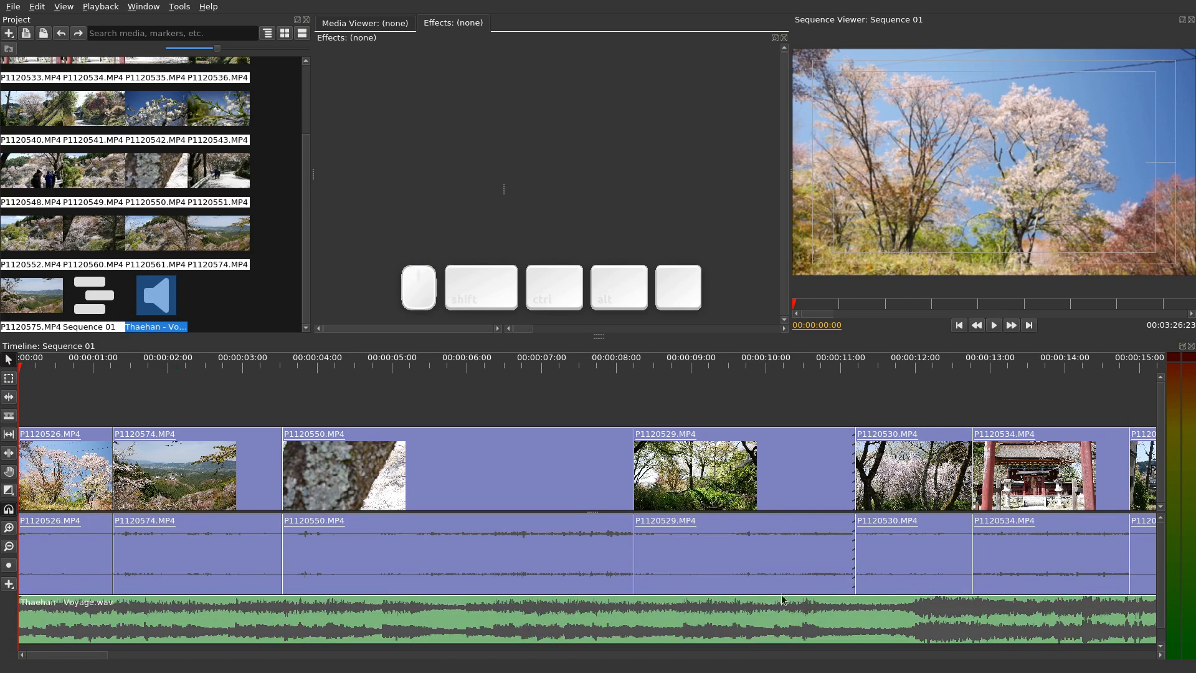
key("minus")
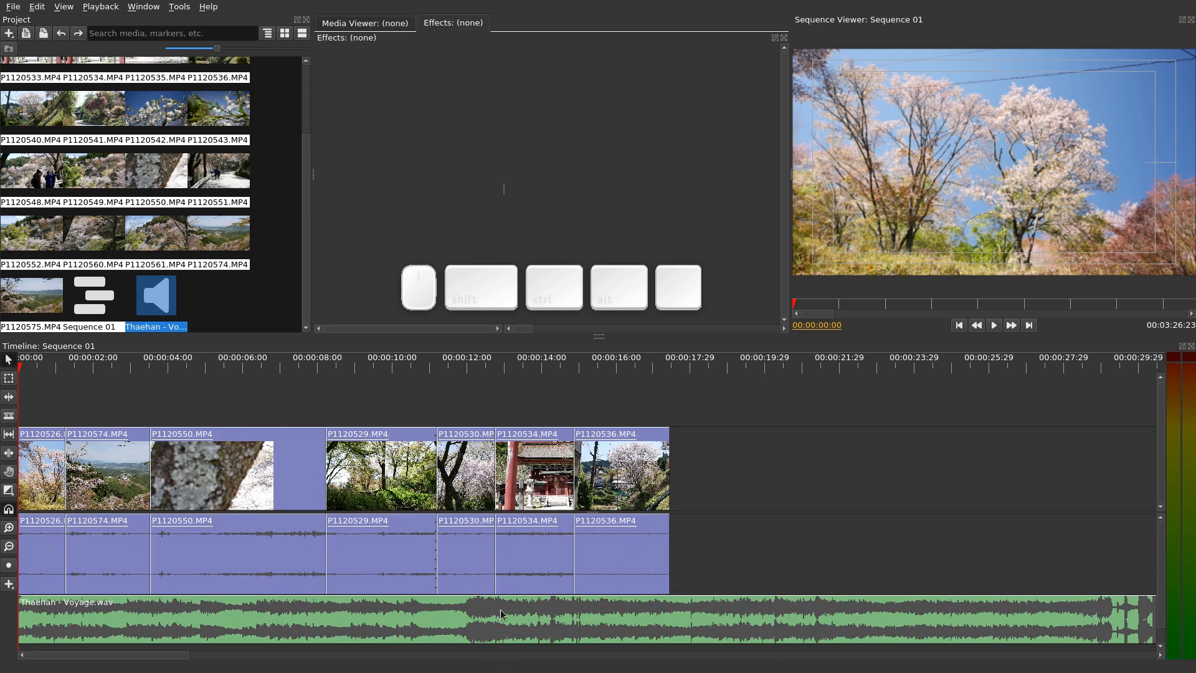
left_click(459, 368)
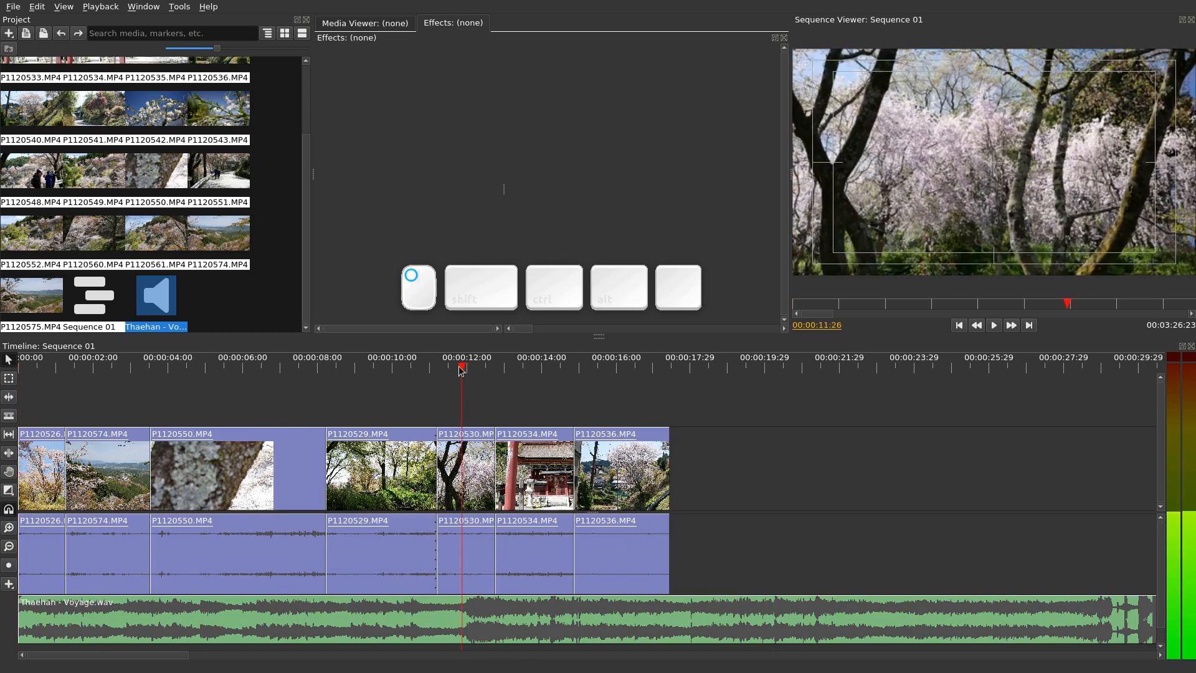
- Split Thaehan - Voyage.wav at 00:00:11:23 and delete the part after the cut
left_click(600, 629)
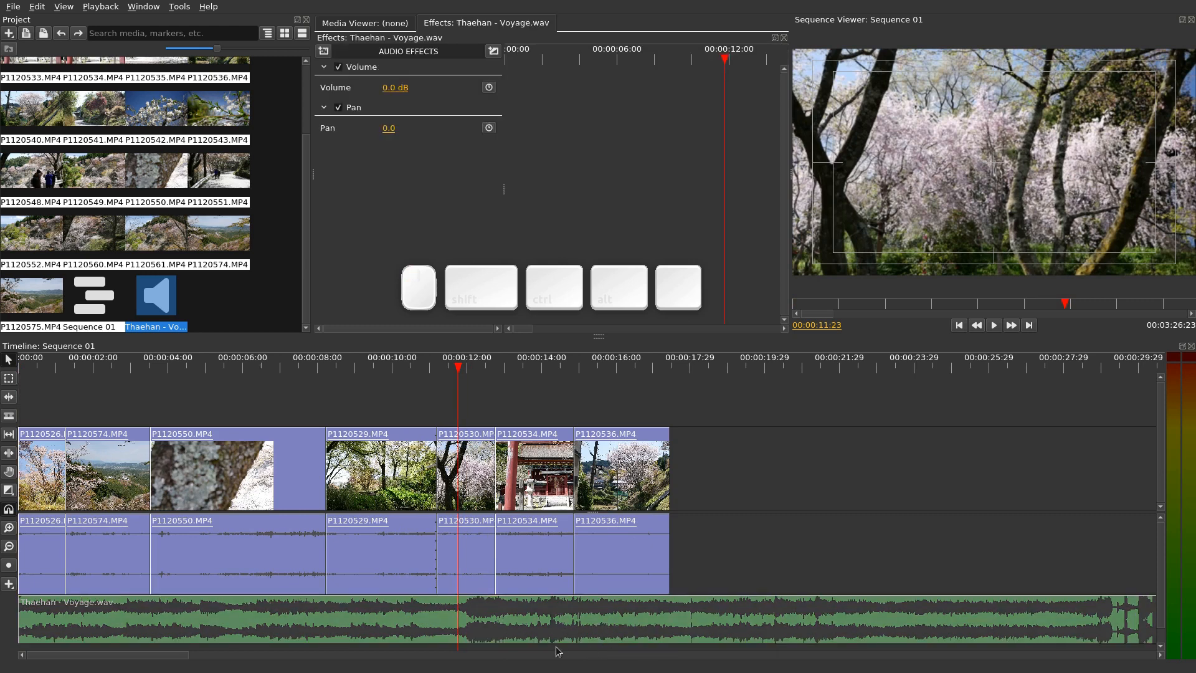
key("ctrl")
key("ctrl+k")
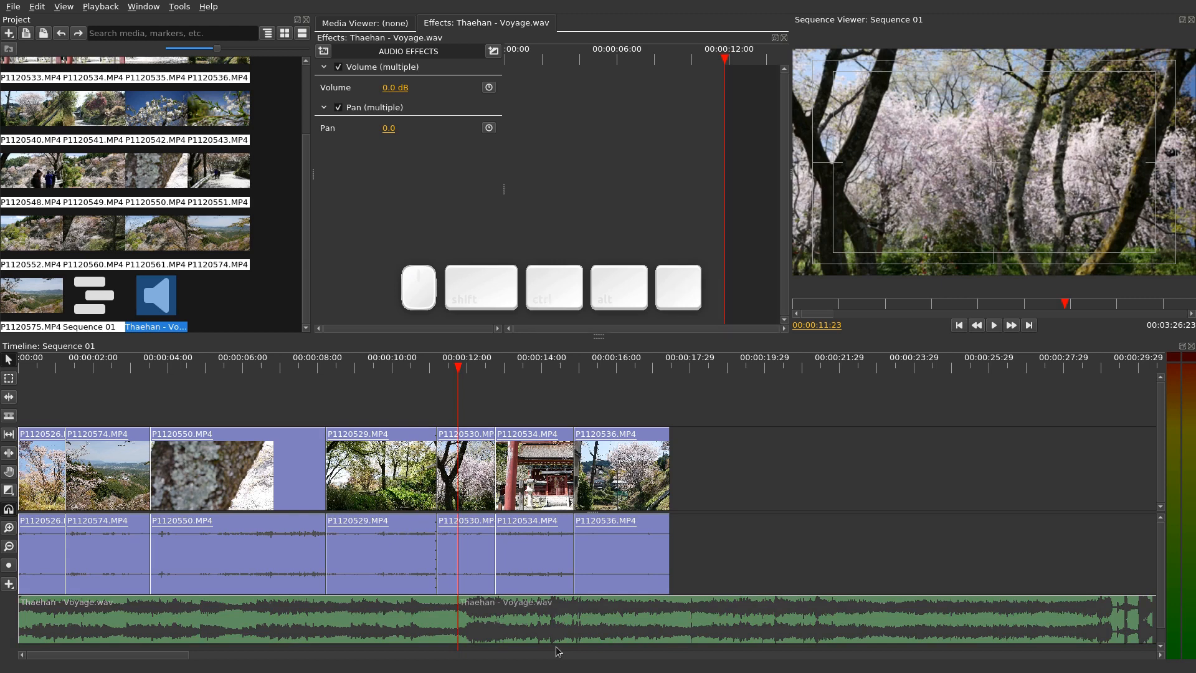
mouse_move(754, 623)
left_mouse_down()
mouse_move(744, 627)
mouse_move(774, 625)
mouse_move(734, 627)
left_mouse_up()
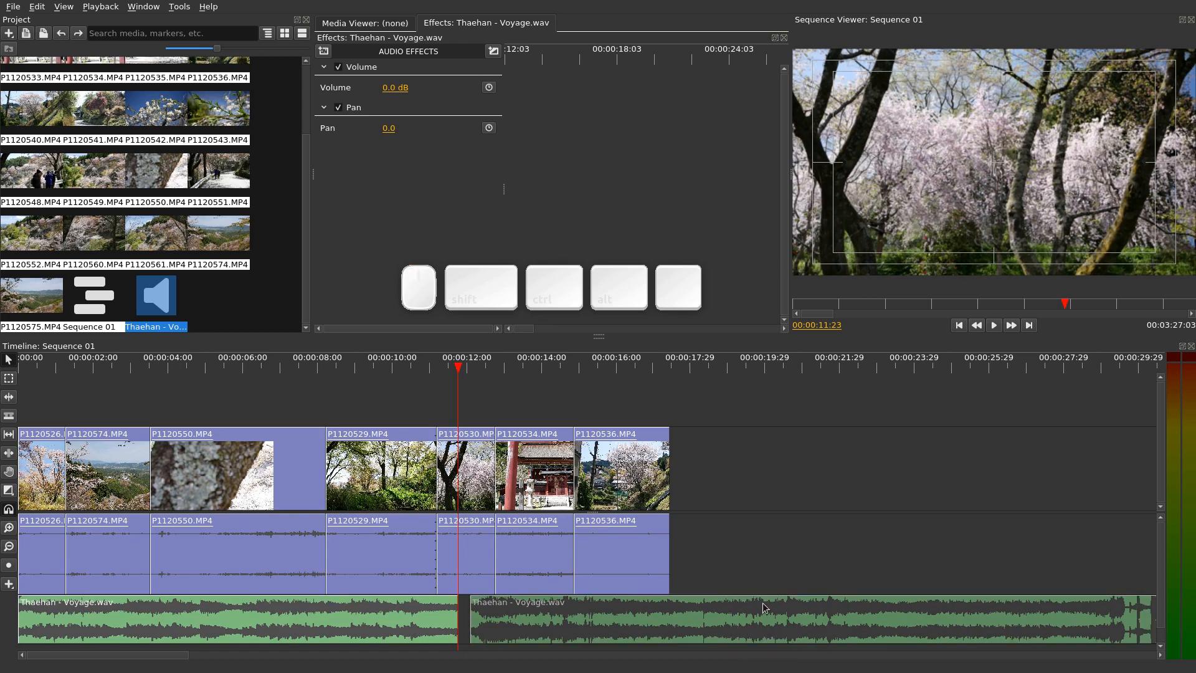
key("Delete")
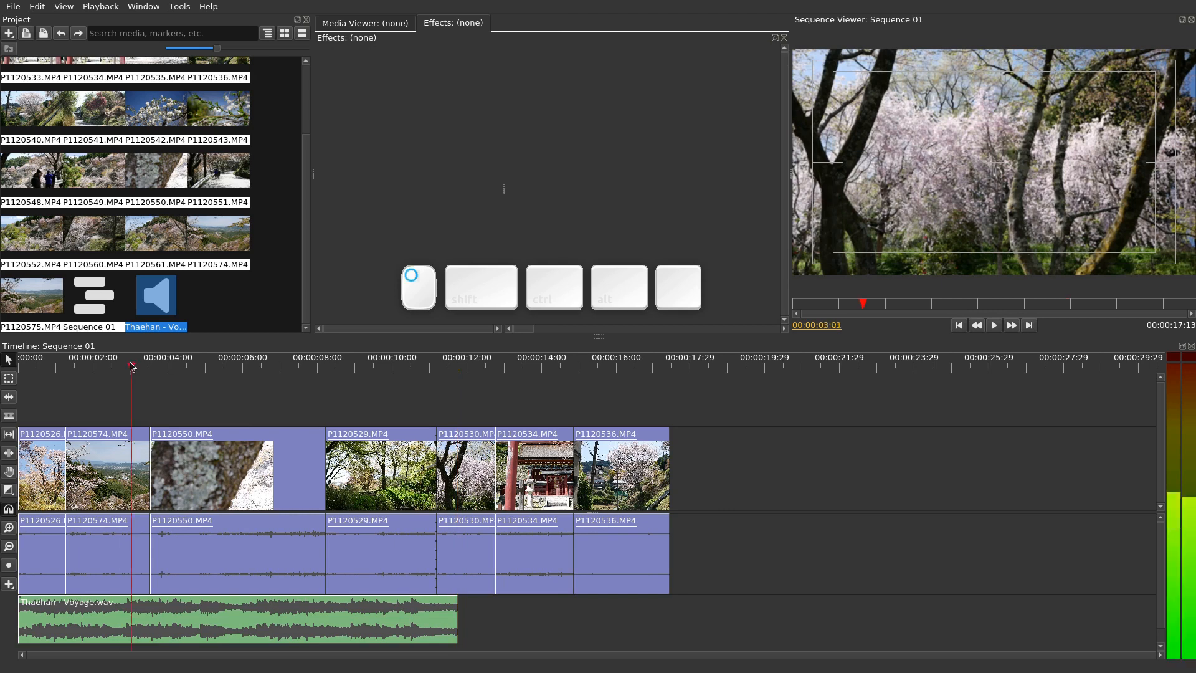
- Try setting the sequence out point at 00:00:00:27, and undo the edit
left_click_drag(131, 364, 17, 366)
key("equal")
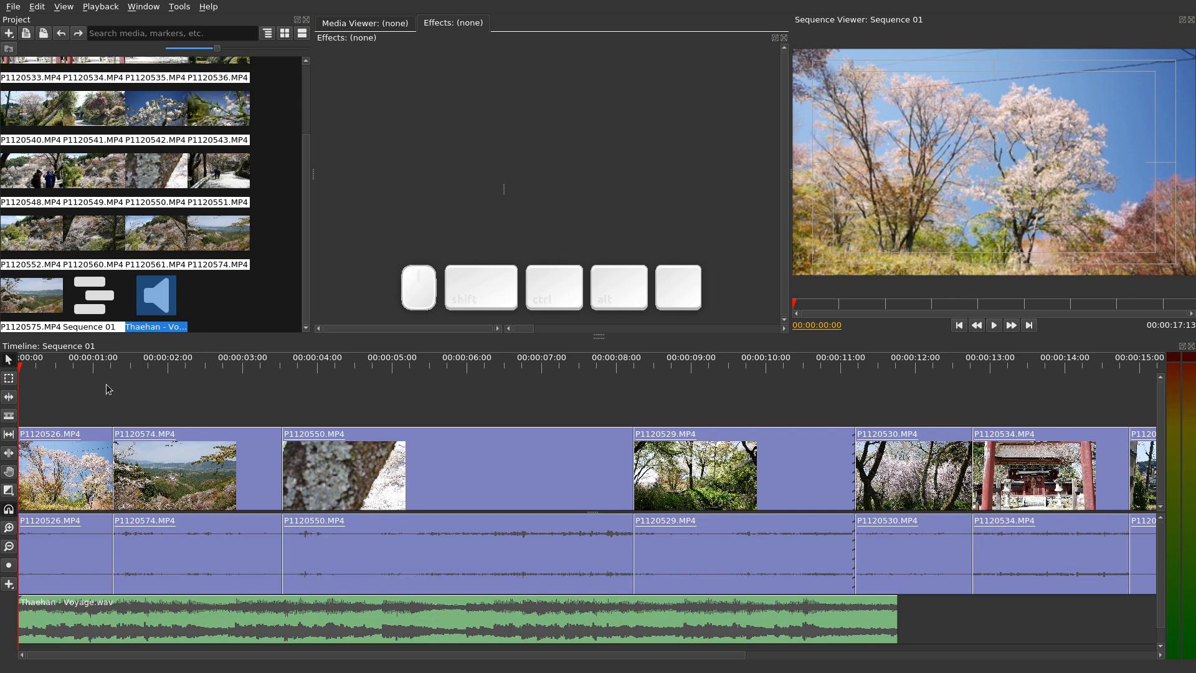
mouse_move(69, 366)
left_mouse_down()
mouse_move(113, 367)
mouse_move(86, 366)
left_mouse_up()
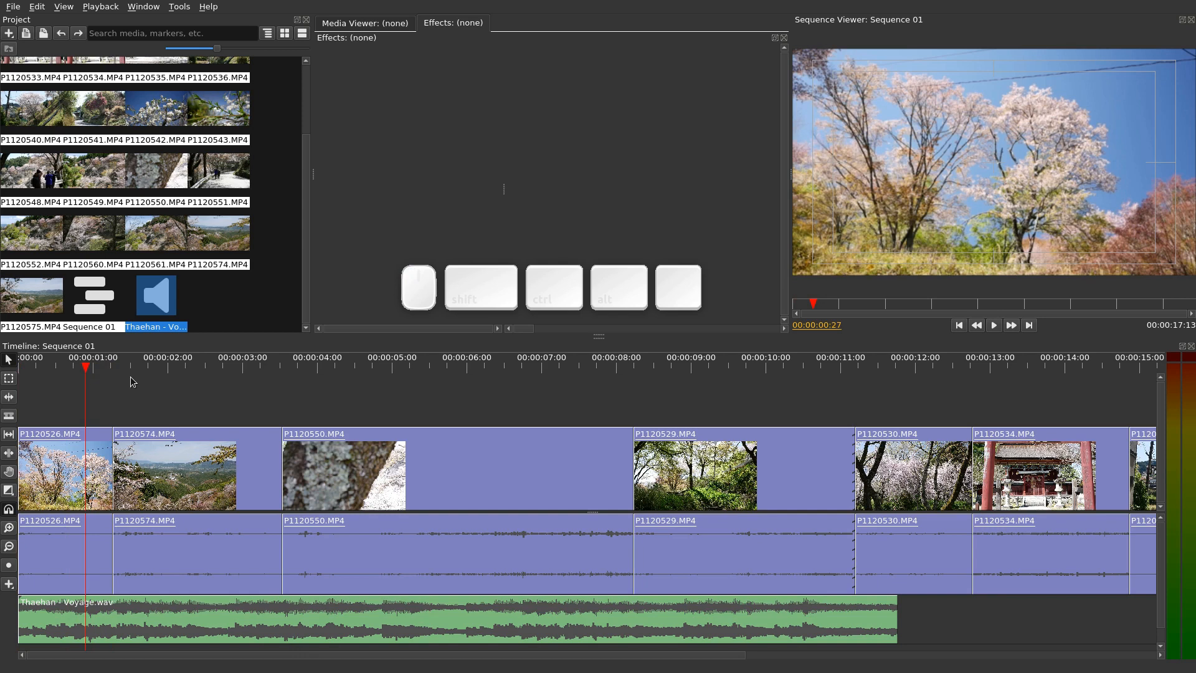
key("o")
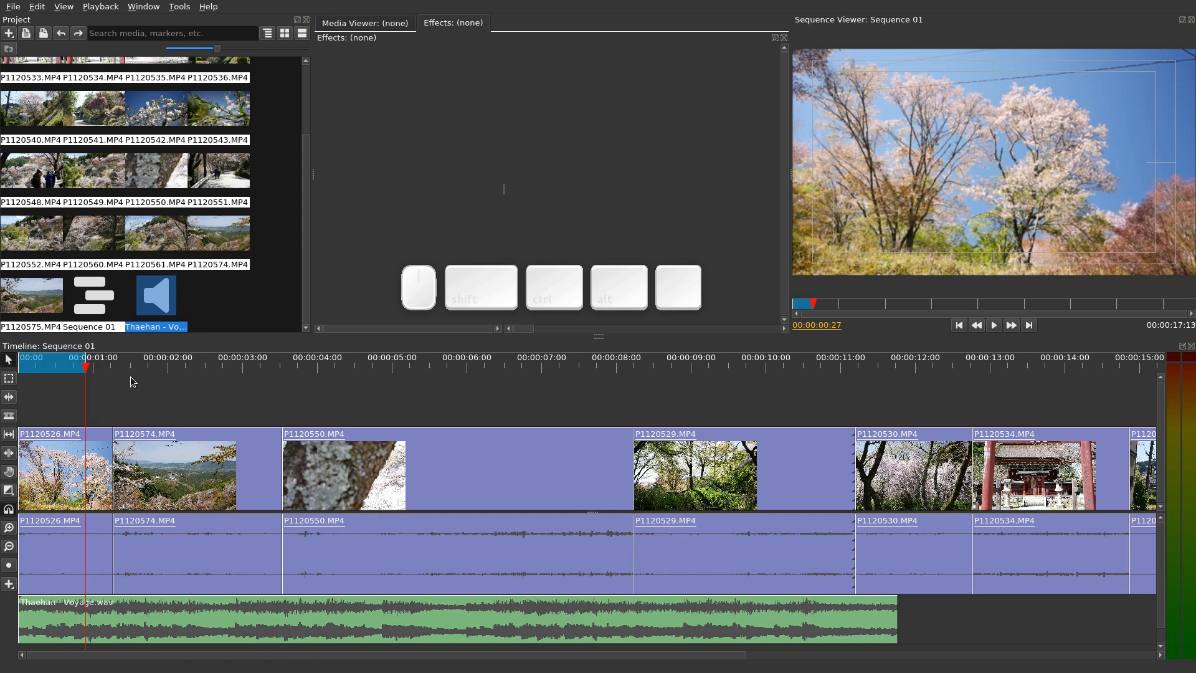
key("ctrl+w")
key("ctrl+z")
- Try ripple trimming P1120550.MP4 and the music to end at 00:00:05:15, and undo the trim
left_click(429, 366)
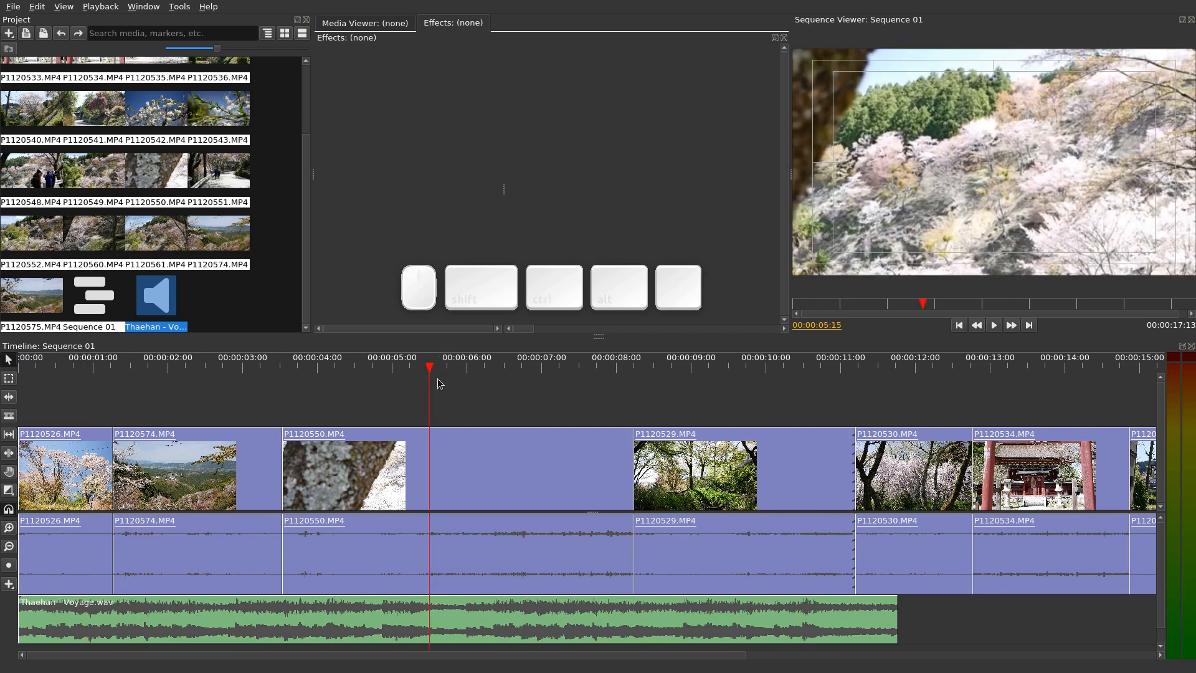
key("ctrl+w")
key("ctrl+z")
left_click(377, 480)
left_click(469, 621)
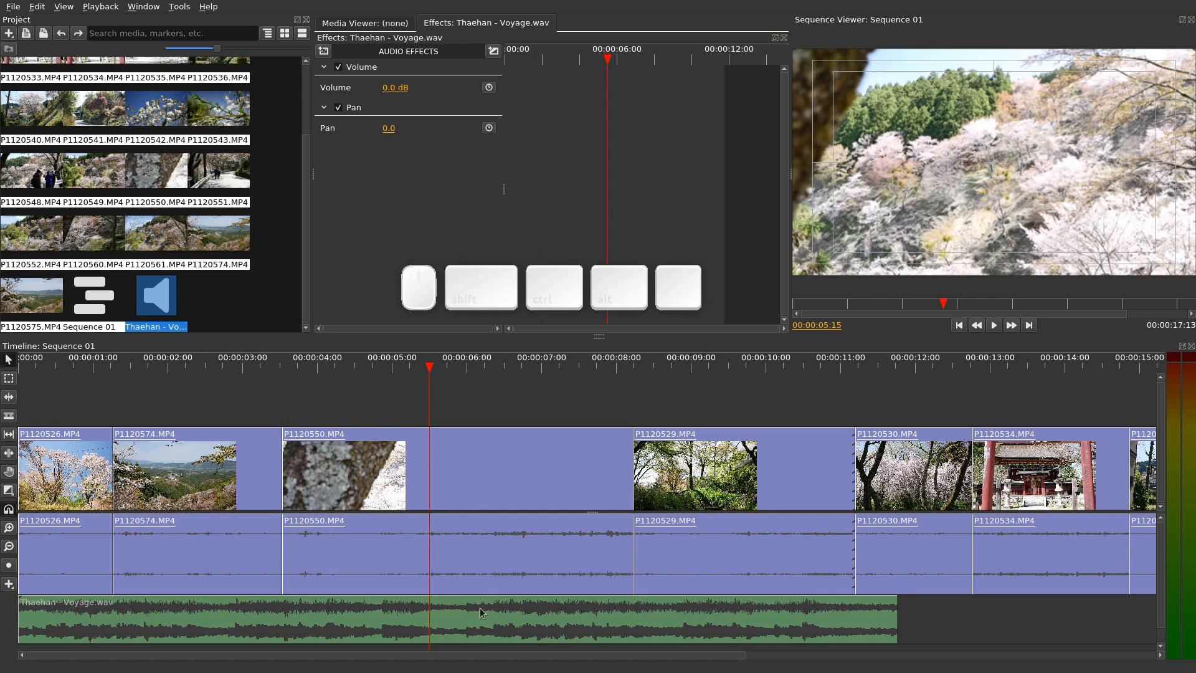
left_click_drag(477, 405, 447, 539)
key("ctrl+w")
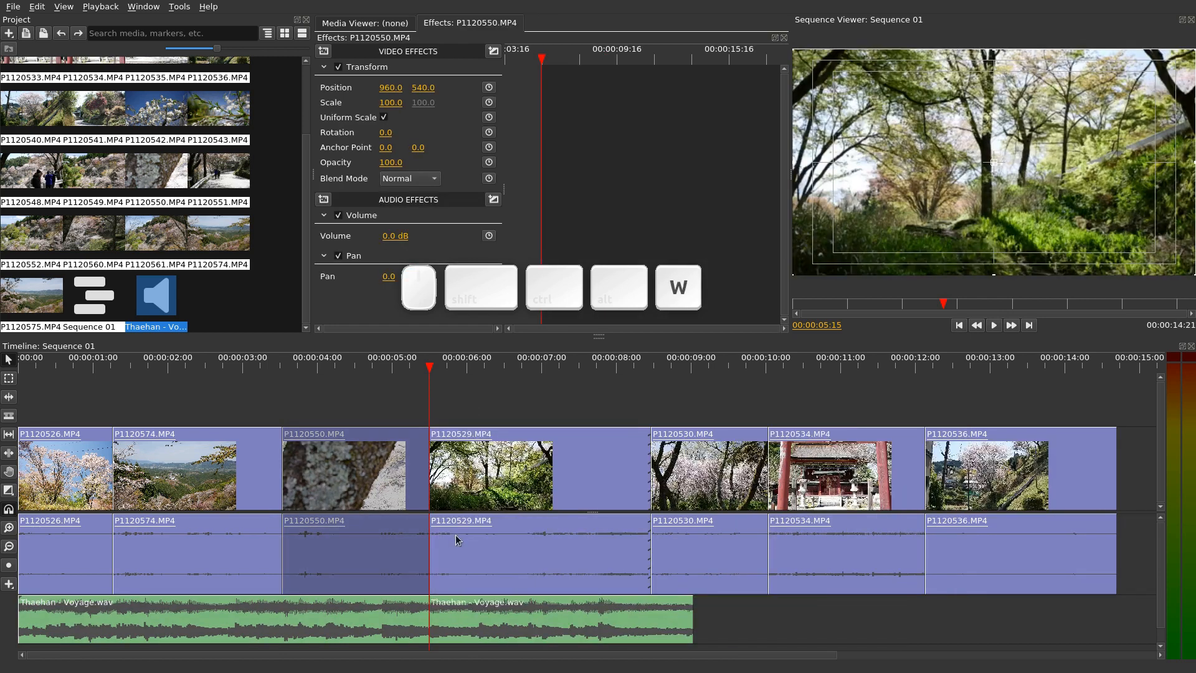
key("ctrl+z")
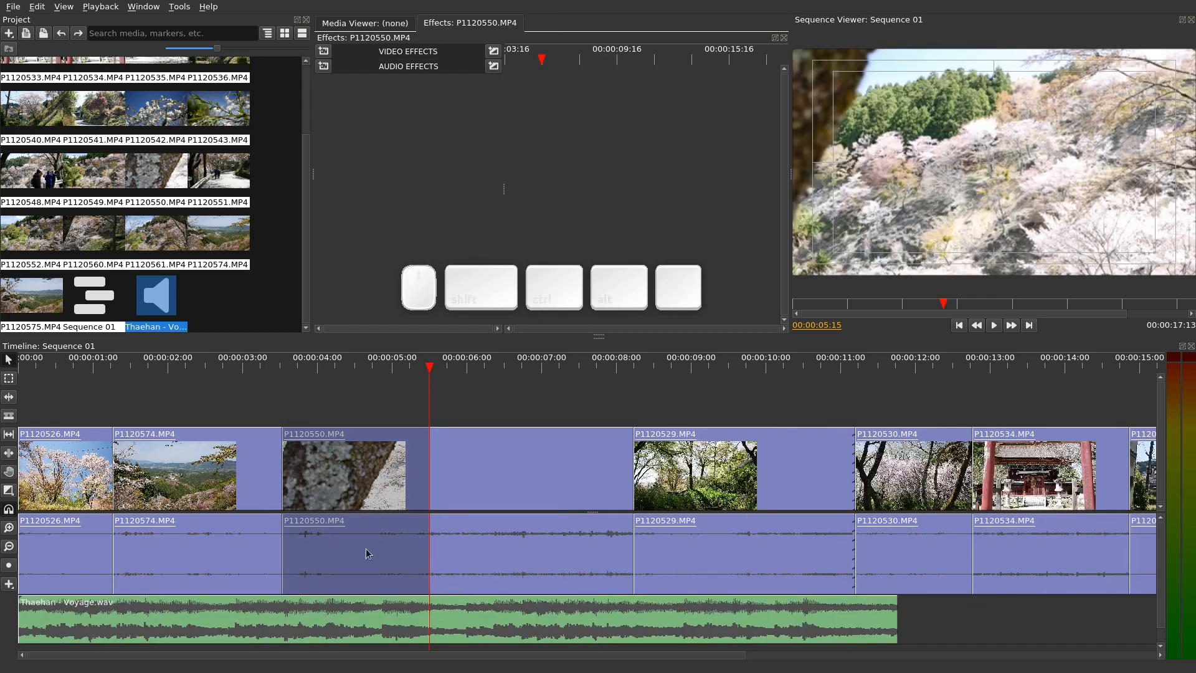
- Switch to the Pointer Tool and scrub the sequence from 00:00:00:27 to 00:00:06:10
left_click(86, 366)
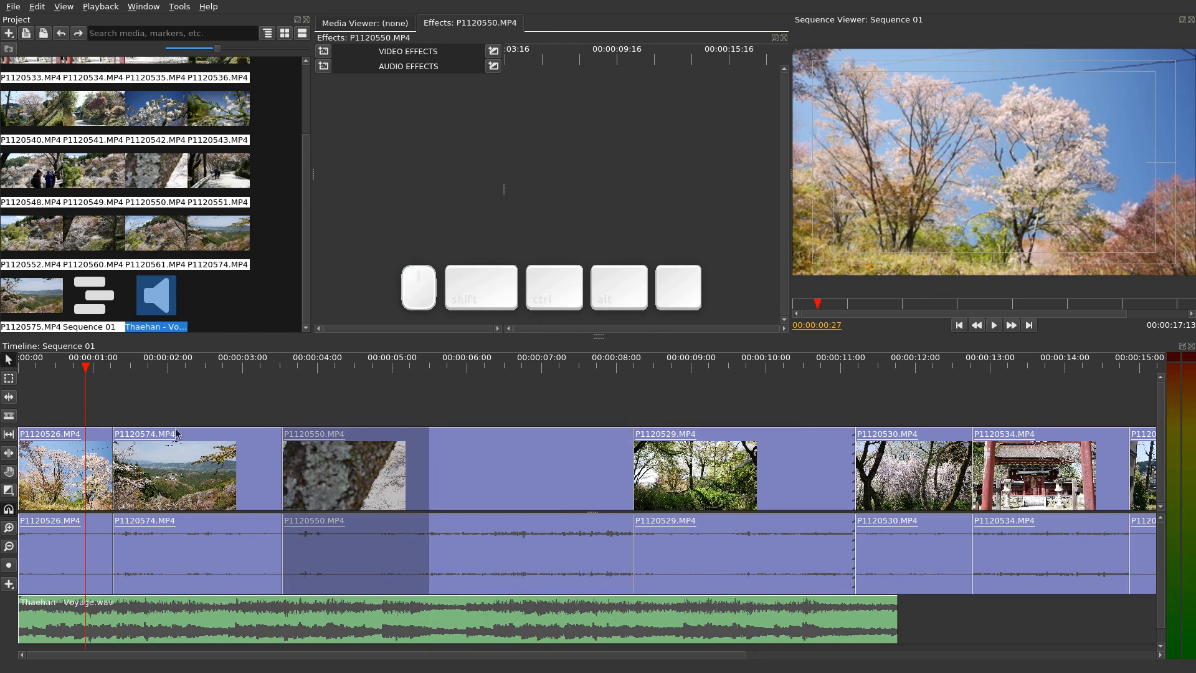
left_click(210, 470)
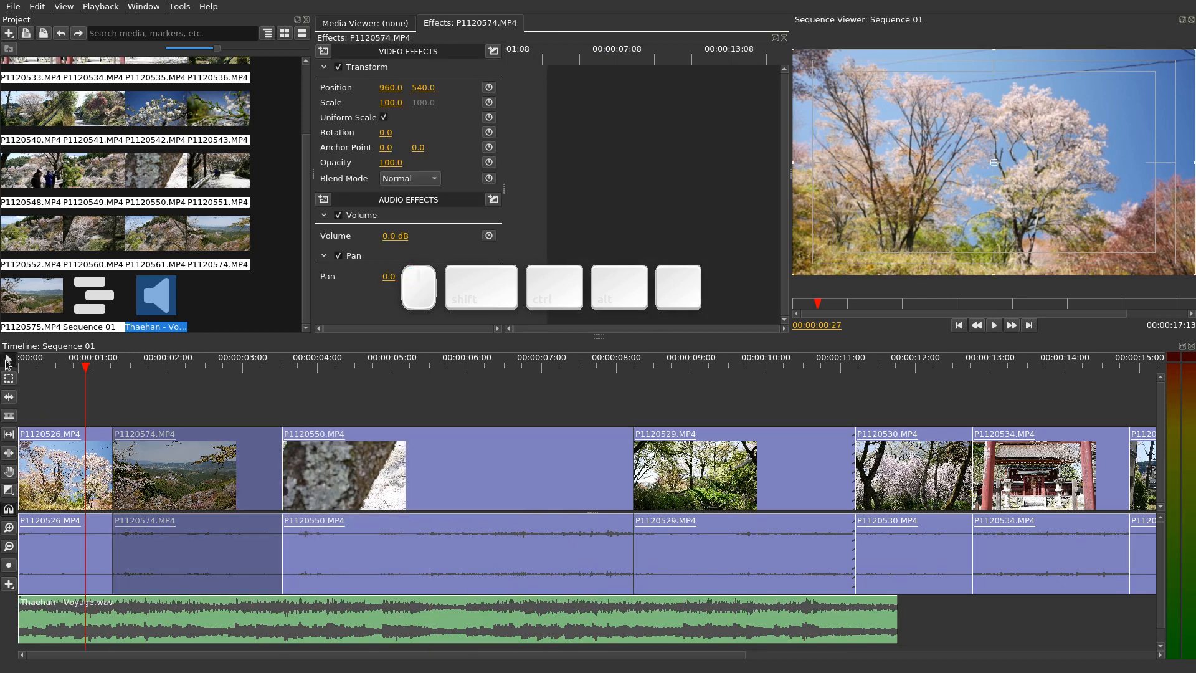
left_click(8, 361)
key("v")
left_click(91, 368)
left_click_drag(91, 368, 492, 373)
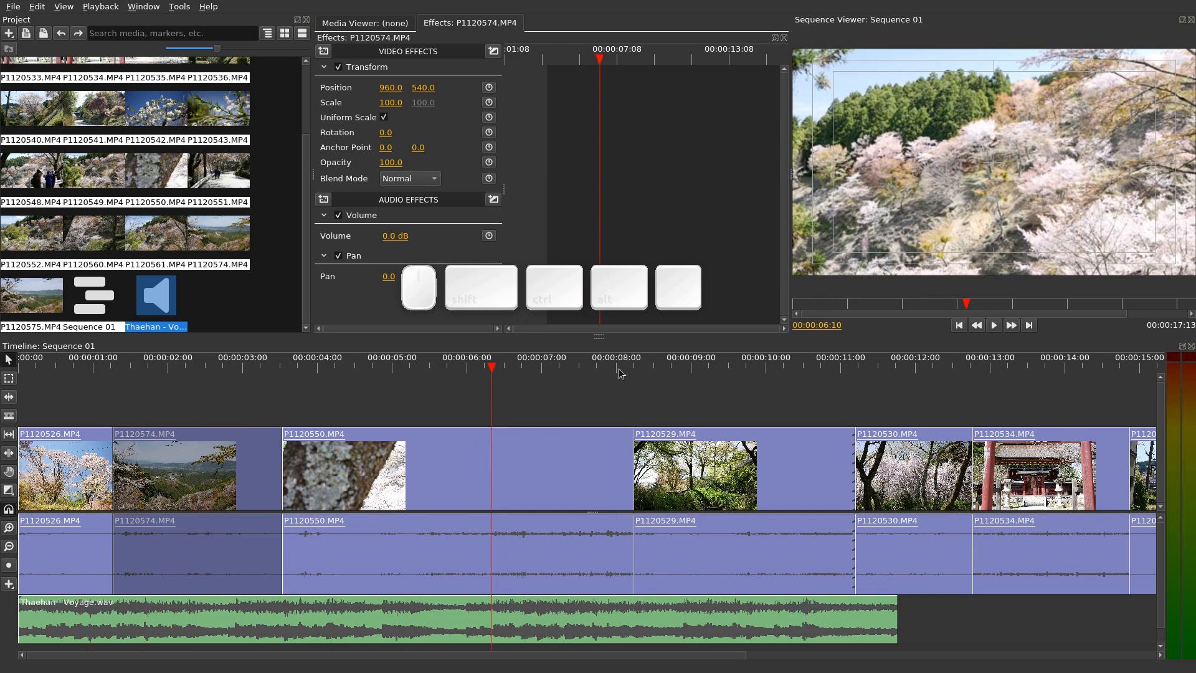
- Disable the Thaehan - Voyage.wav clip and scrub the sequence to 00:00:15:23 and back to 00:00:10:05
left_click(506, 629)
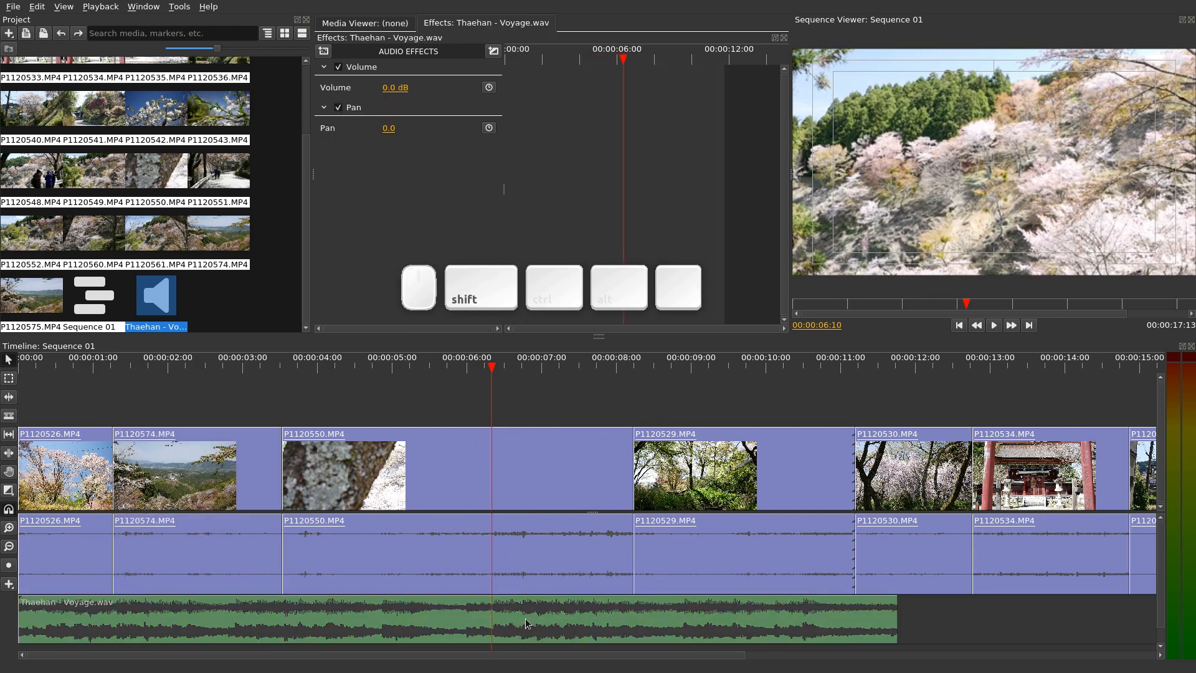
key("shift+e")
left_click_drag(334, 368, 529, 390)
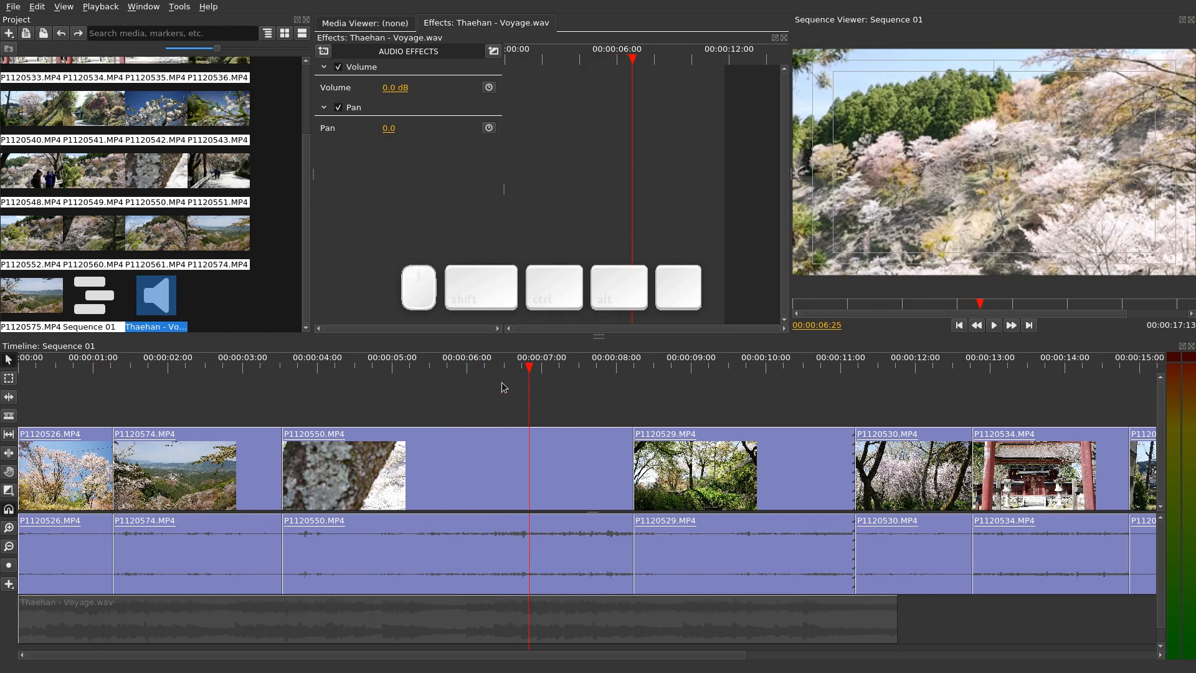
left_click_drag(572, 367, 1172, 359)
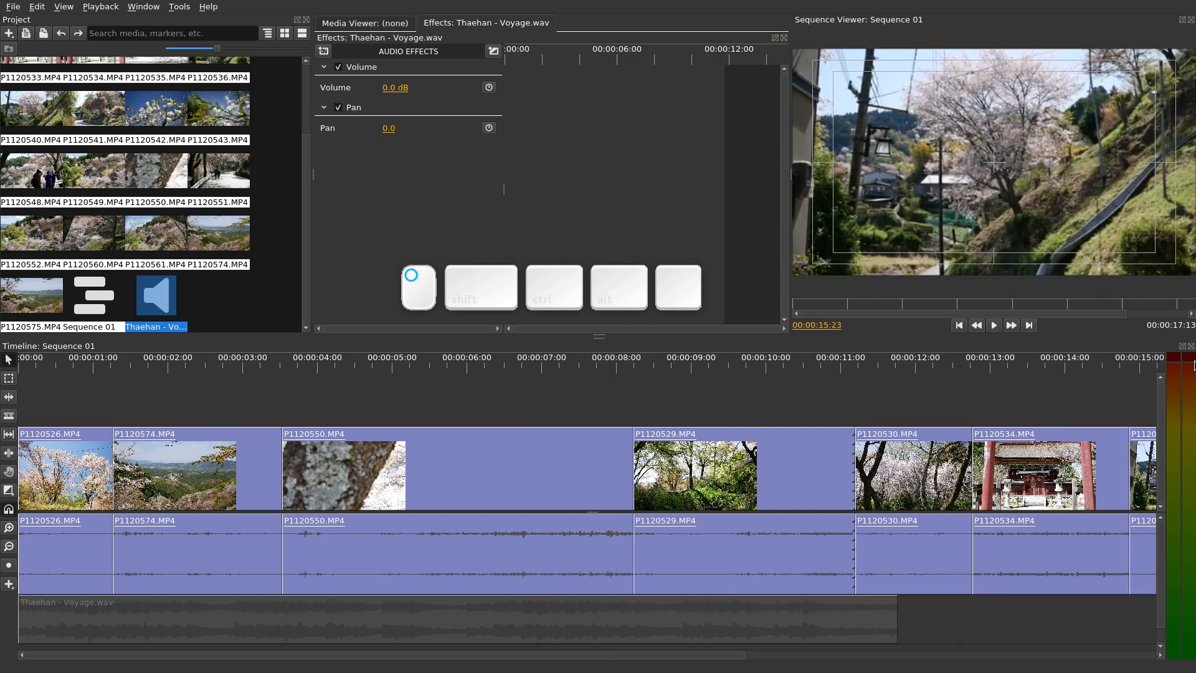
key("minus")
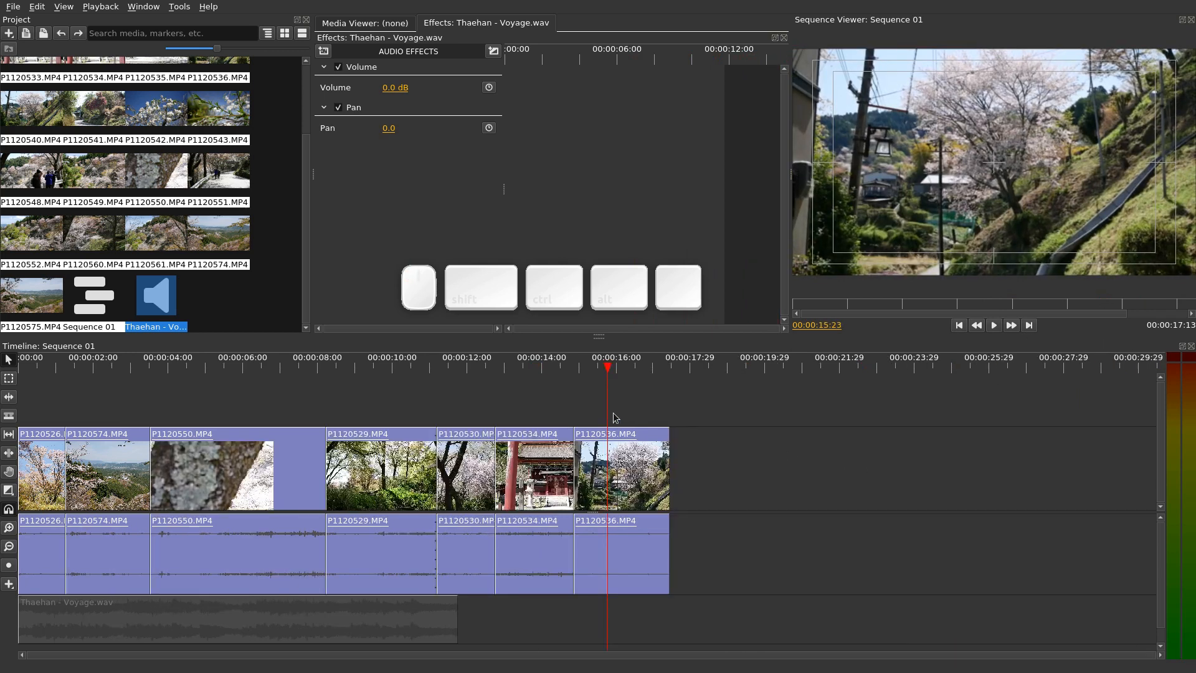
left_click_drag(610, 369, 526, 429)
left_click_drag(522, 372, 400, 369)
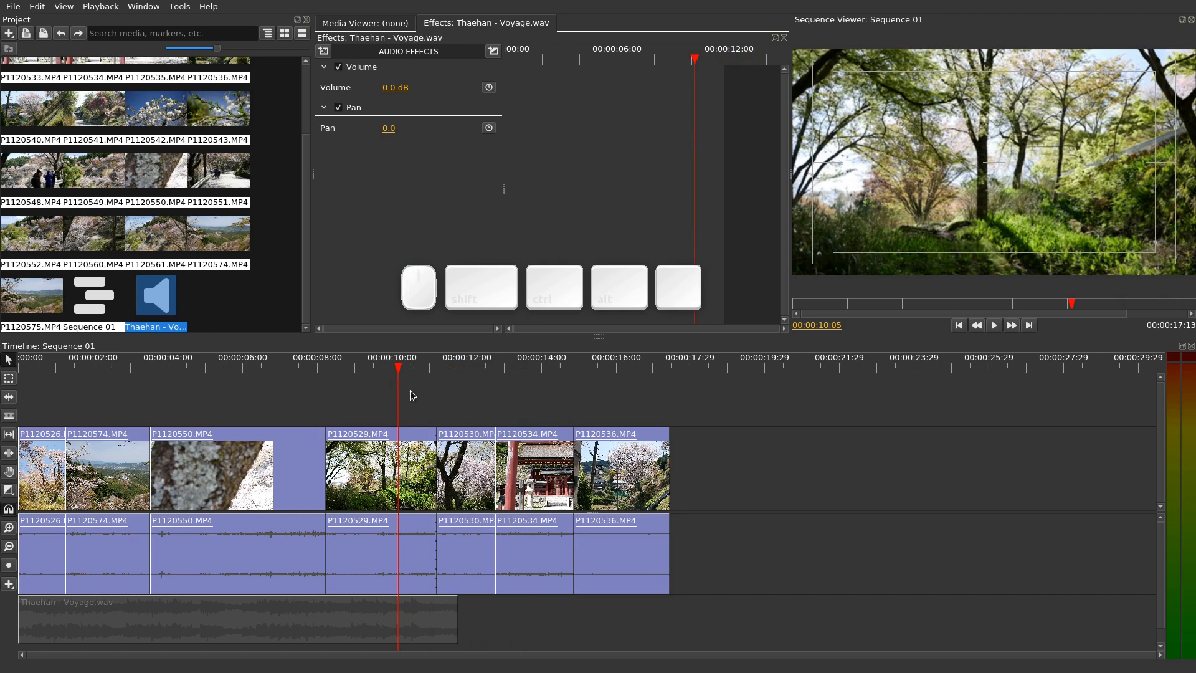
- Place the playhead at 00:00:08:17 and cut P1120529.MP4 out of the sequence to the clipboard
left_click_drag(404, 368, 362, 393)
left_click_drag(407, 374, 338, 373)
left_click_drag(380, 477, 386, 415)
key("ctrl+z")
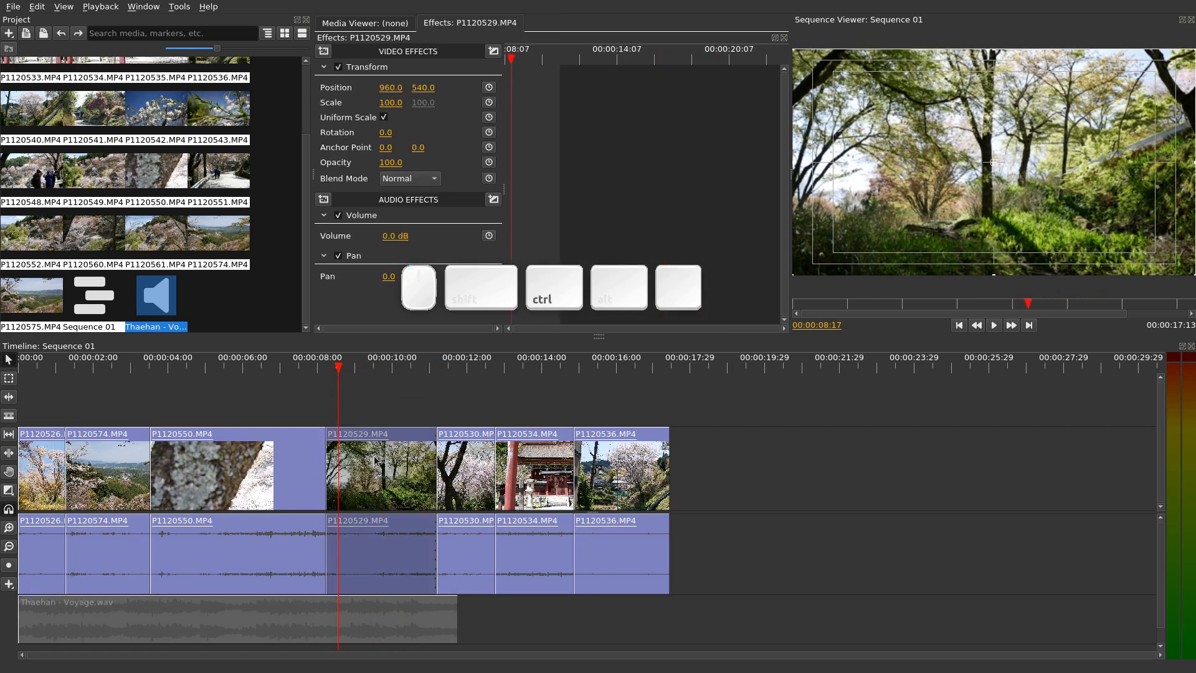
key("ctrl+x")
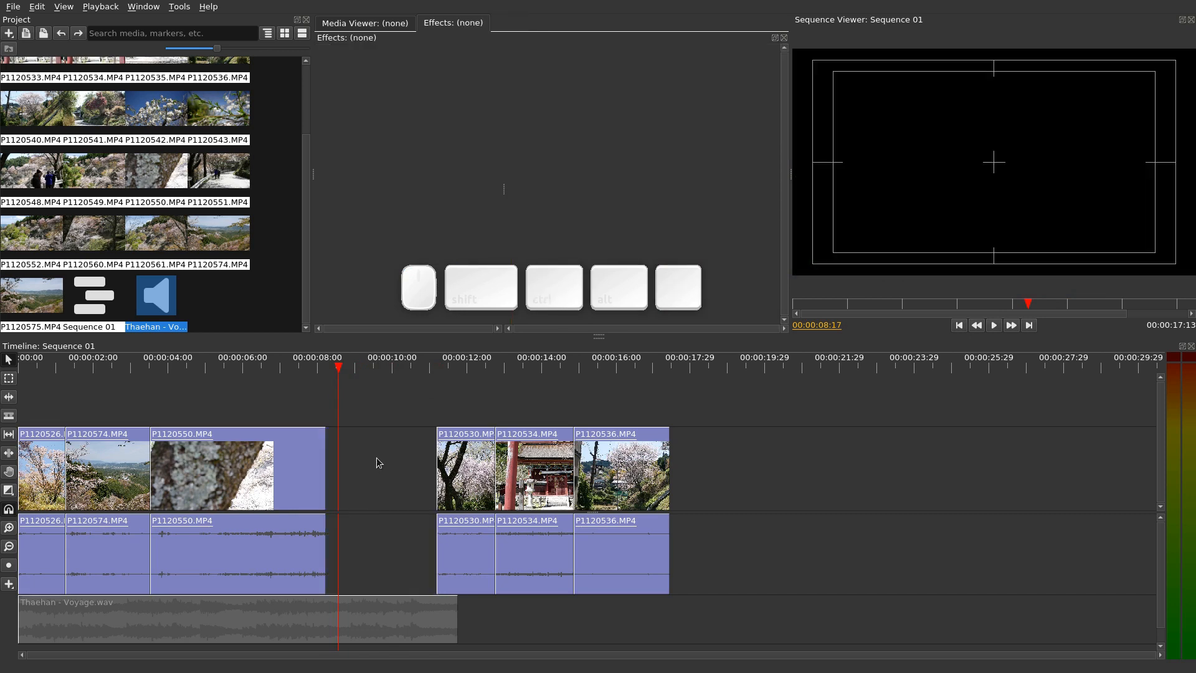
- Shift P1120526.MP4, P1120574.MP4 and P1120550.MP4 together to meet P1120530.MP4, and paste P1120529.MP4 at the sequence start
left_click_drag(377, 445, 48, 564)
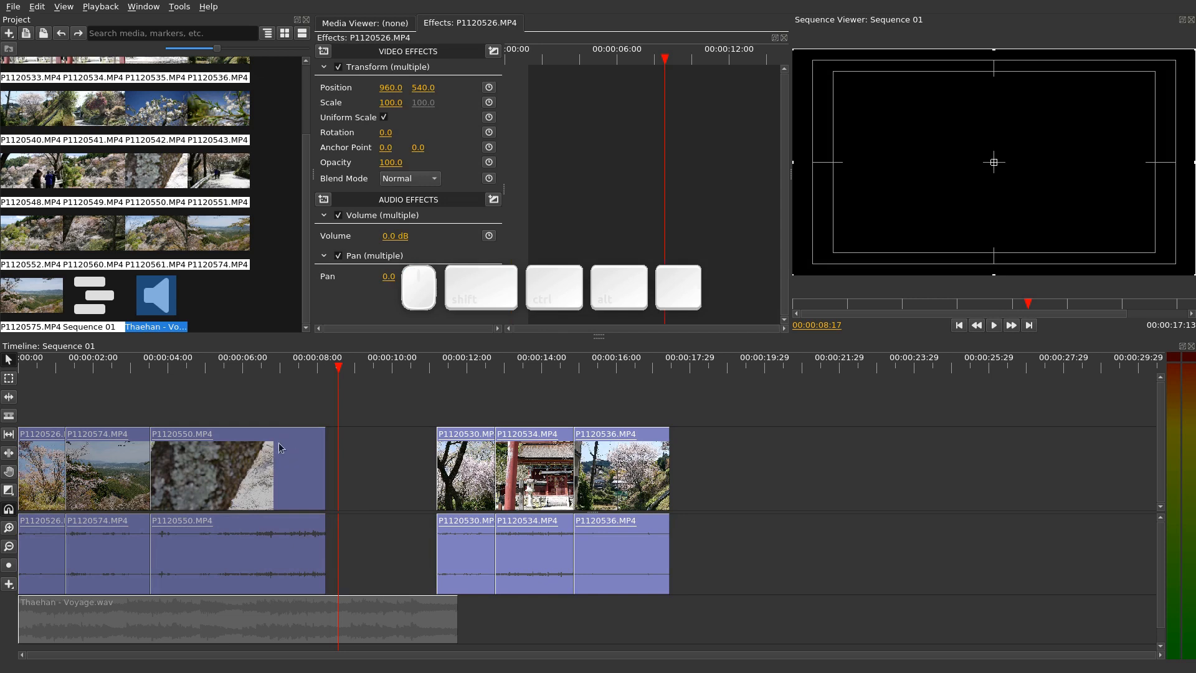
left_click_drag(272, 461, 381, 453)
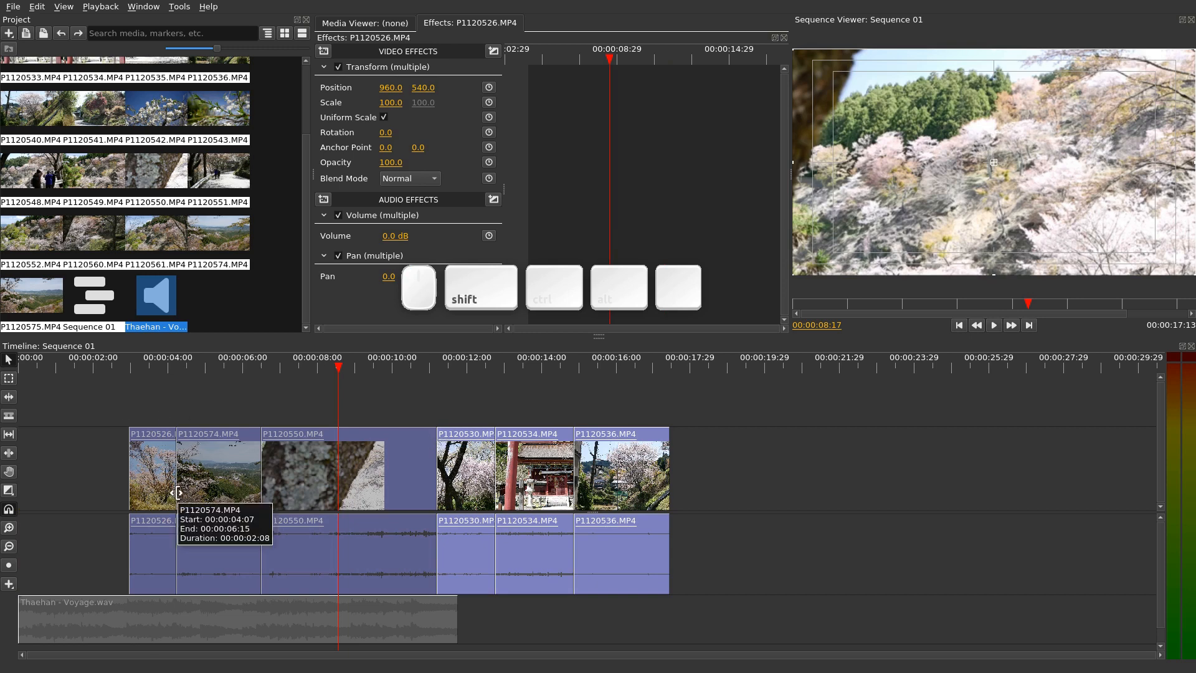
key("shift+i")
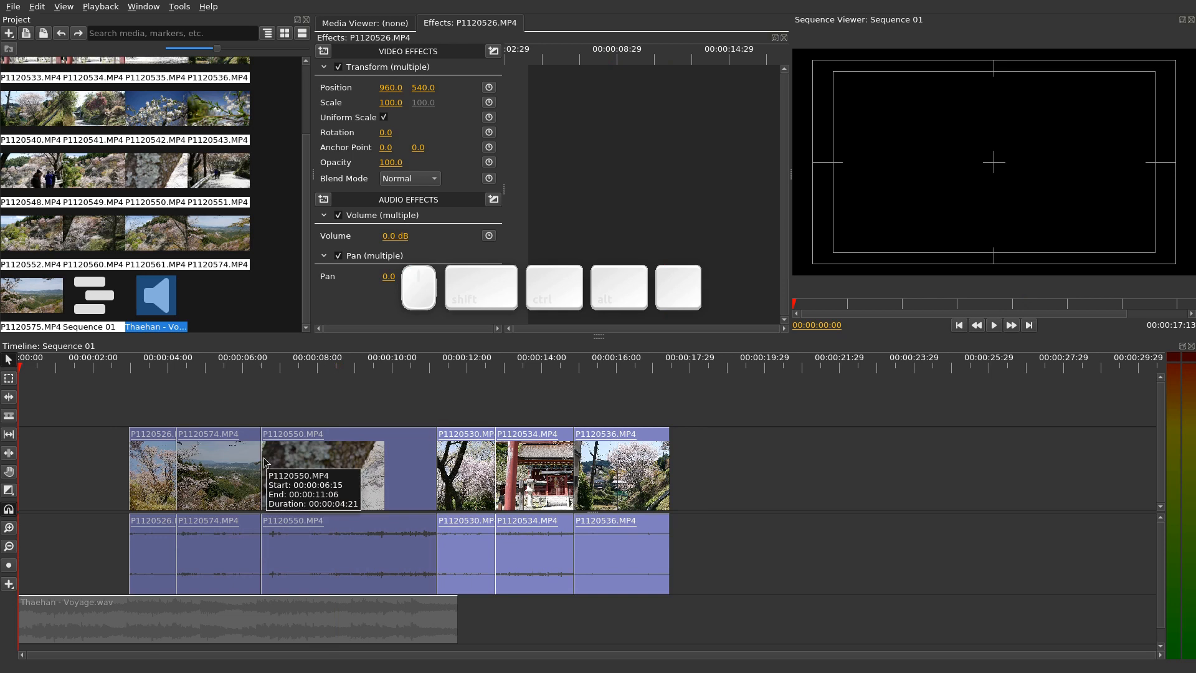
key("equal")
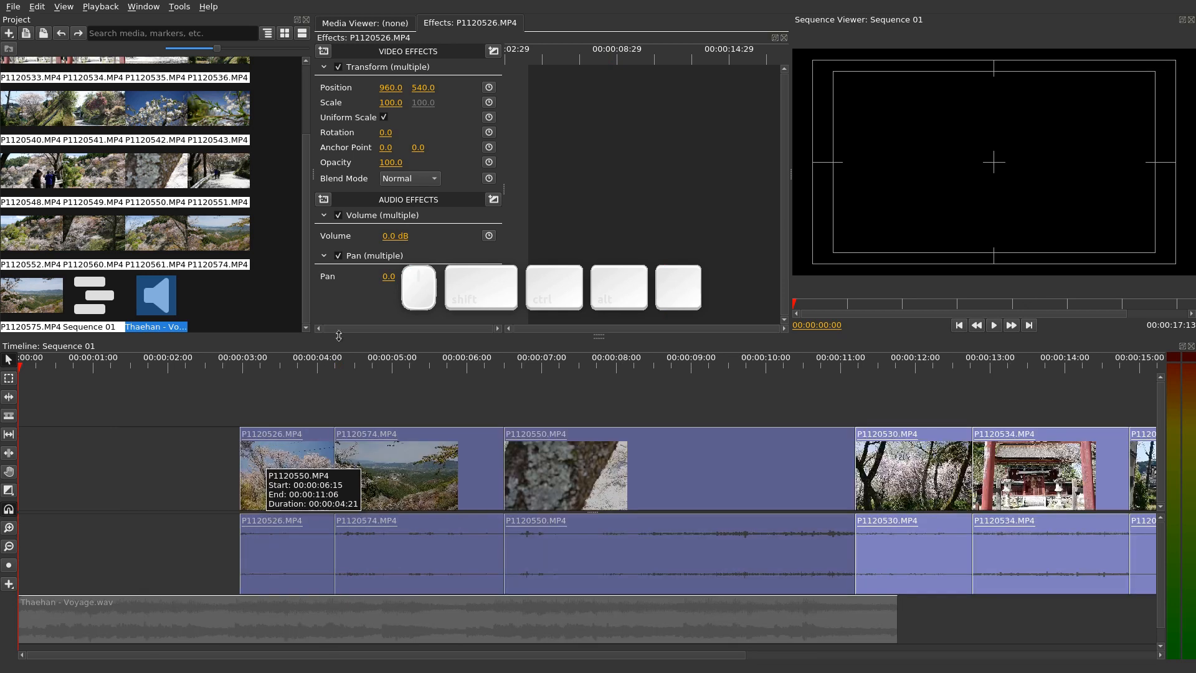
key("ctrl+v")
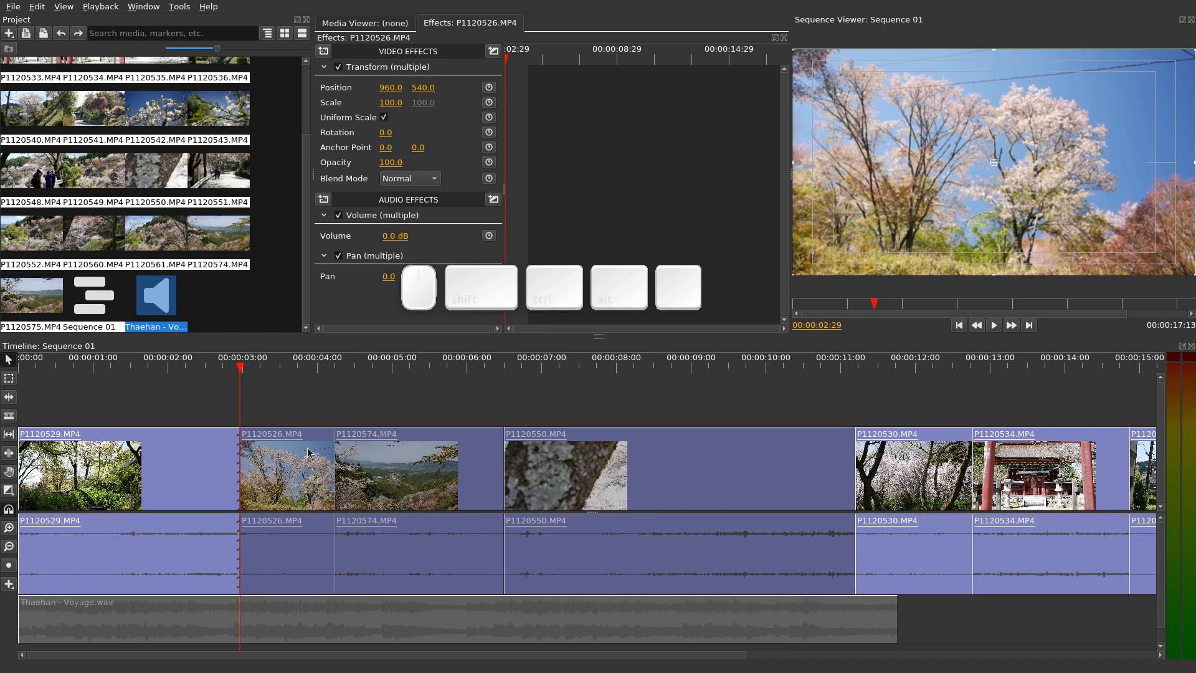
- Ripple trim the end of P1120529.MP4 to 00:00:02:07 so the following clips close up behind it
left_click(44, 365)
left_click_drag(44, 366, 185, 365)
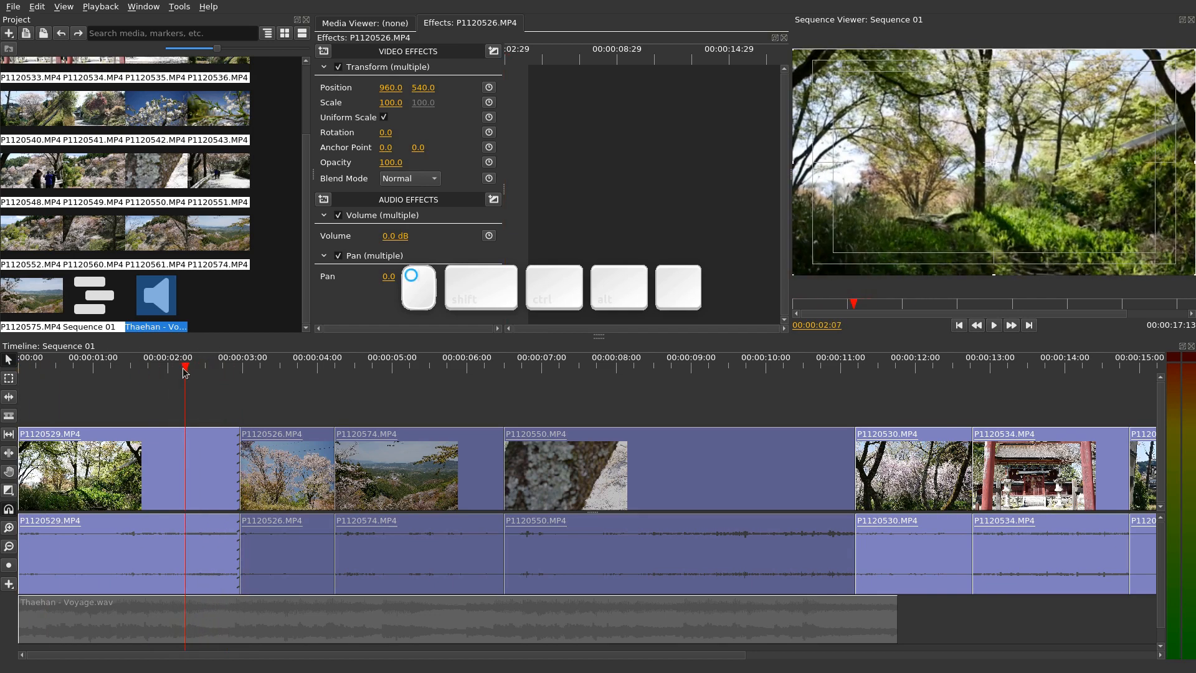
left_click(239, 455)
key("b")
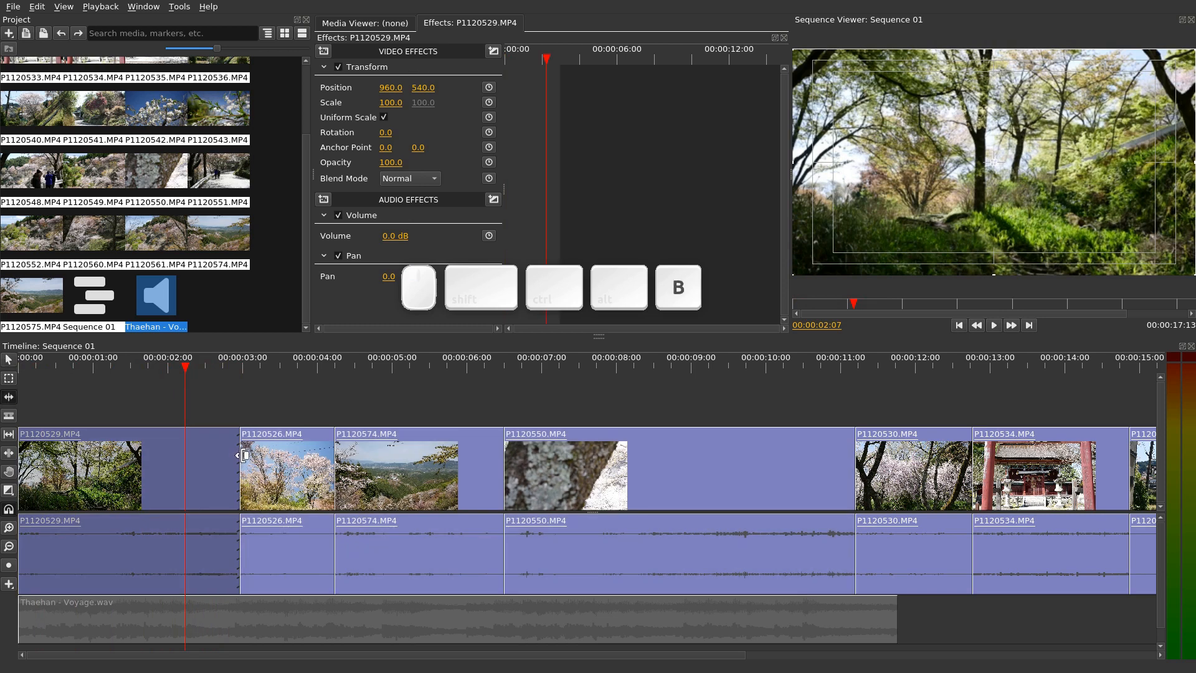
left_click_drag(237, 461, 185, 461)
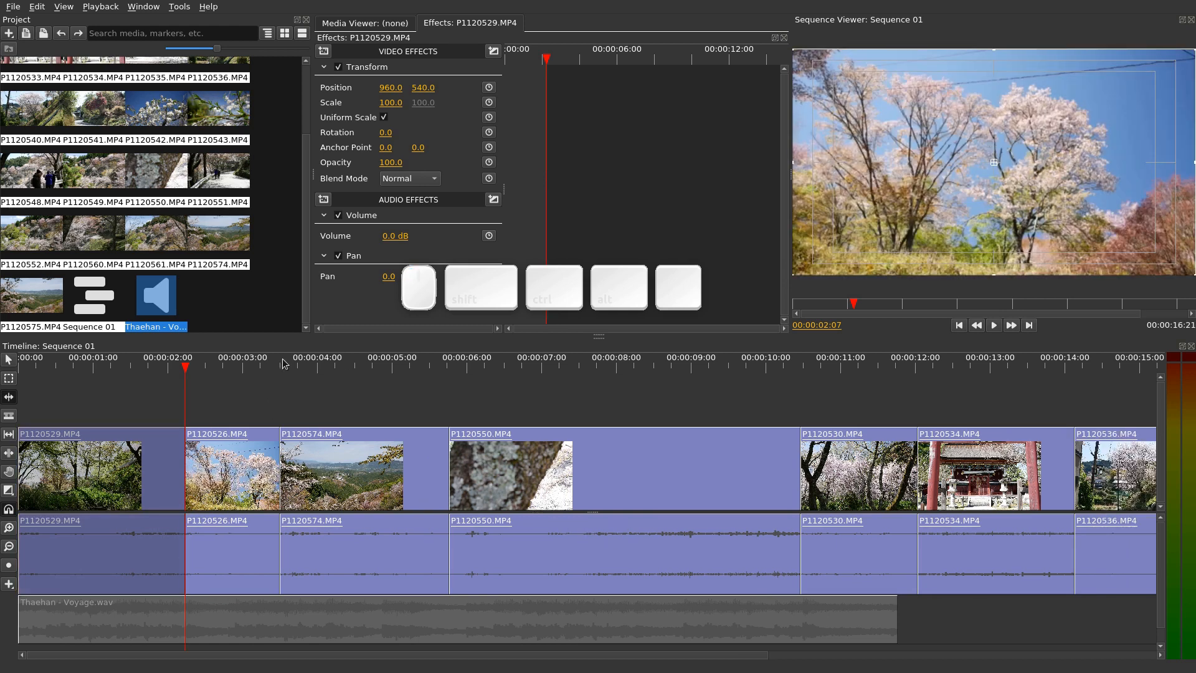
- Re-enable the Thaehan - Voyage.wav clip and play the sequence from near its start to 00:00:05:06
left_click(187, 626)
key("shift")
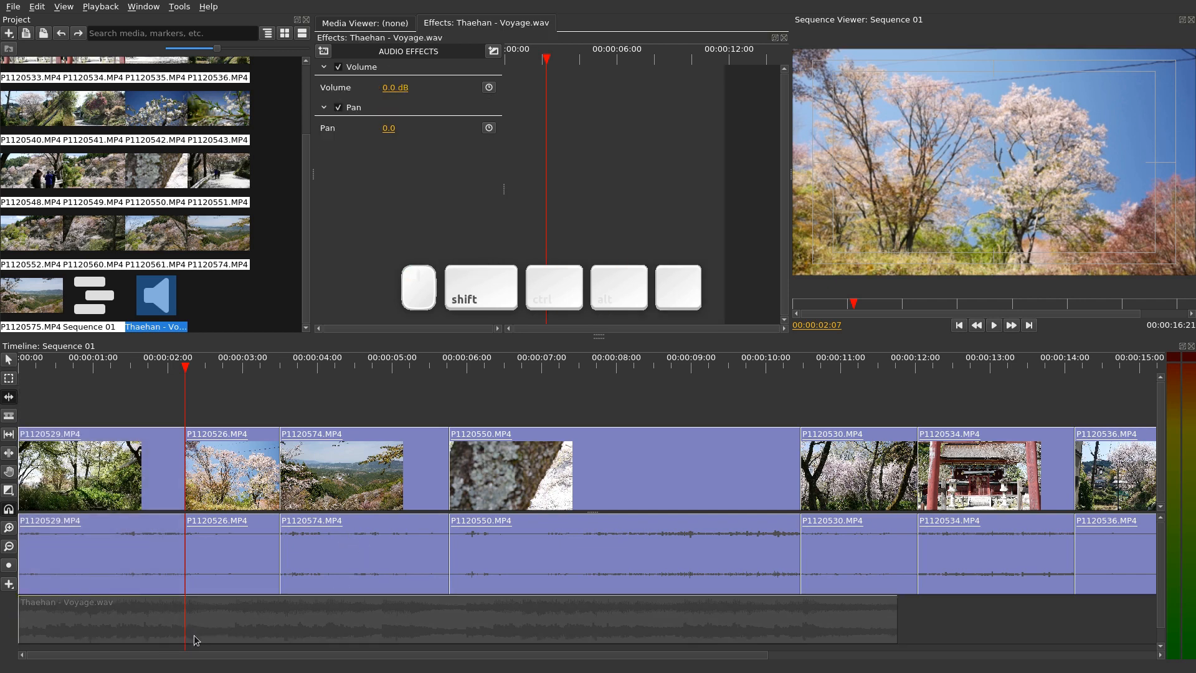
key("shift+e")
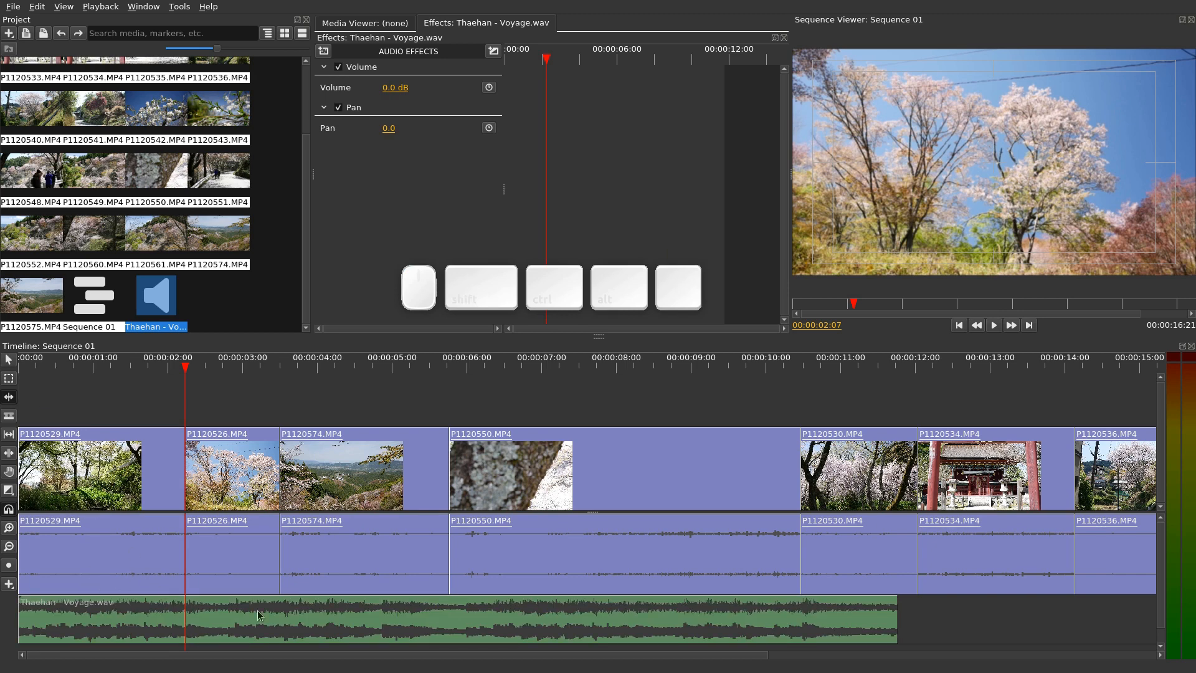
left_click(54, 366)
key("space")
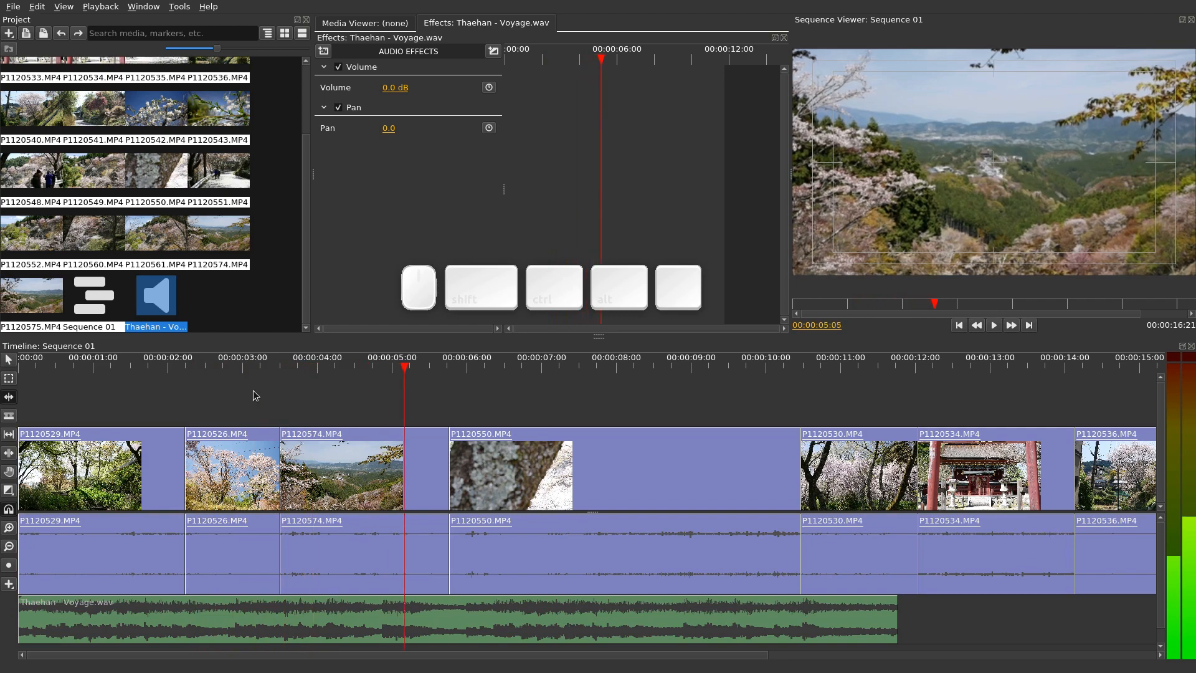
key("space")
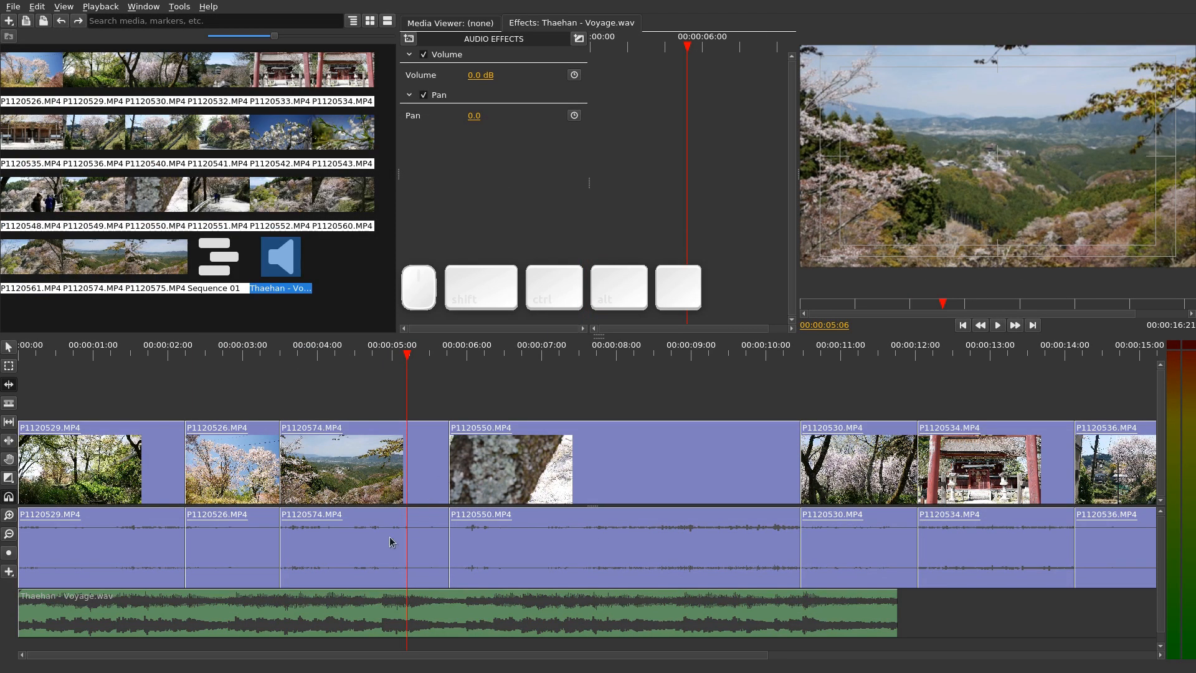
- Split Thaehan - Voyage.wav at 00:00:05:06 and at 00:00:01:13
left_click(326, 628)
key("ctrl+k")
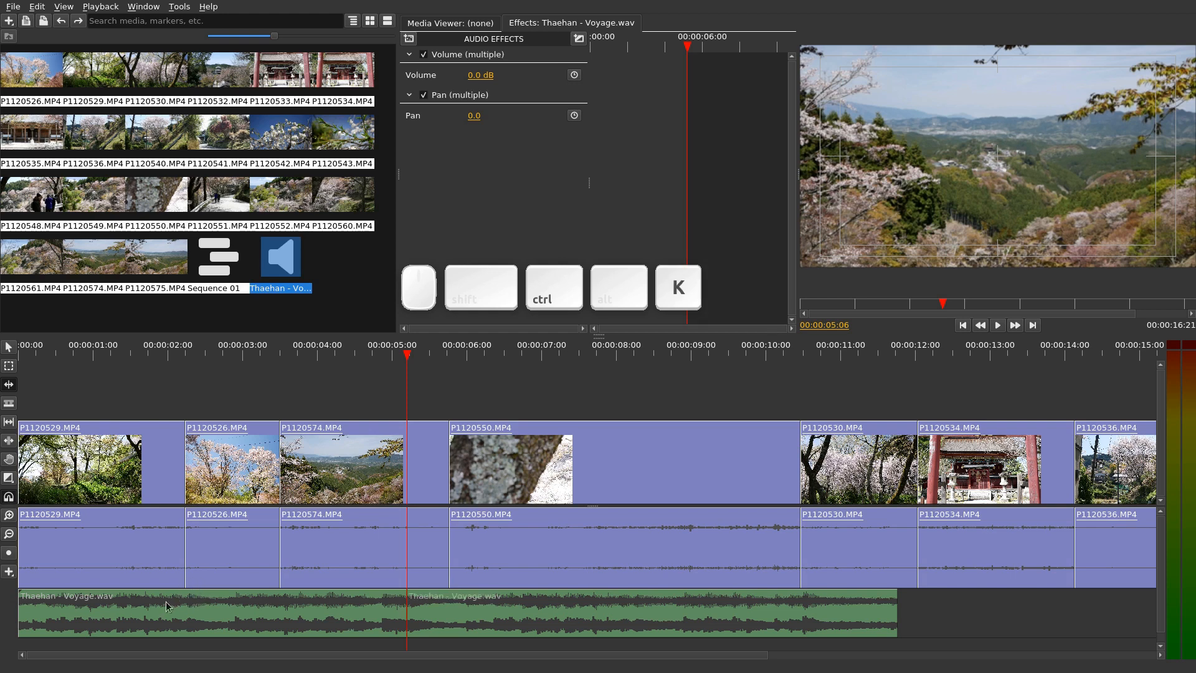
left_click(127, 357)
key("ctrl+k")
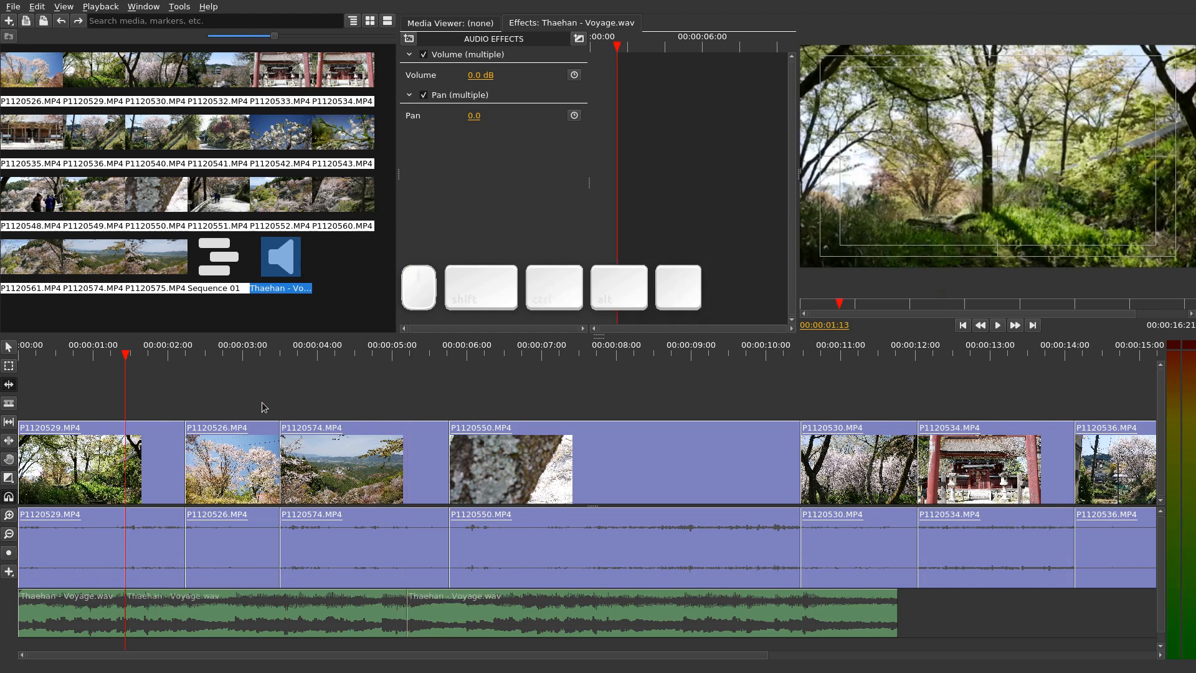
- Undo the two splits in Thaehan - Voyage.wav and select the whole music clip
key("ctrl+z")
key("ctrl+z")
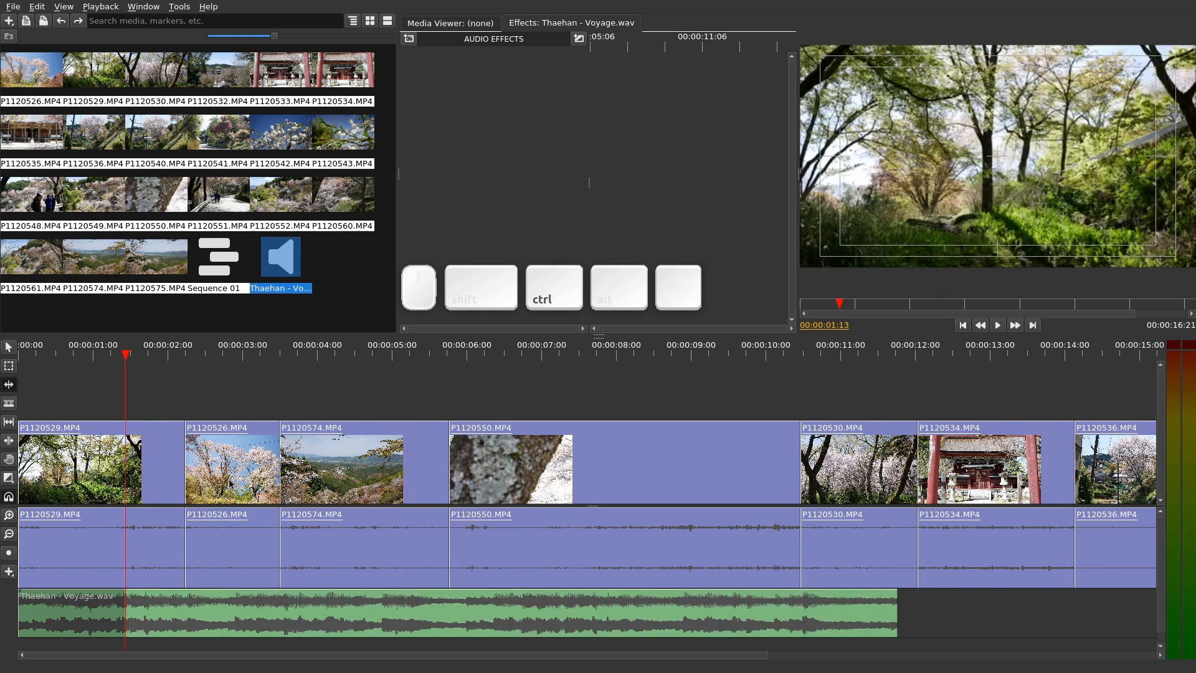
left_click(213, 623)
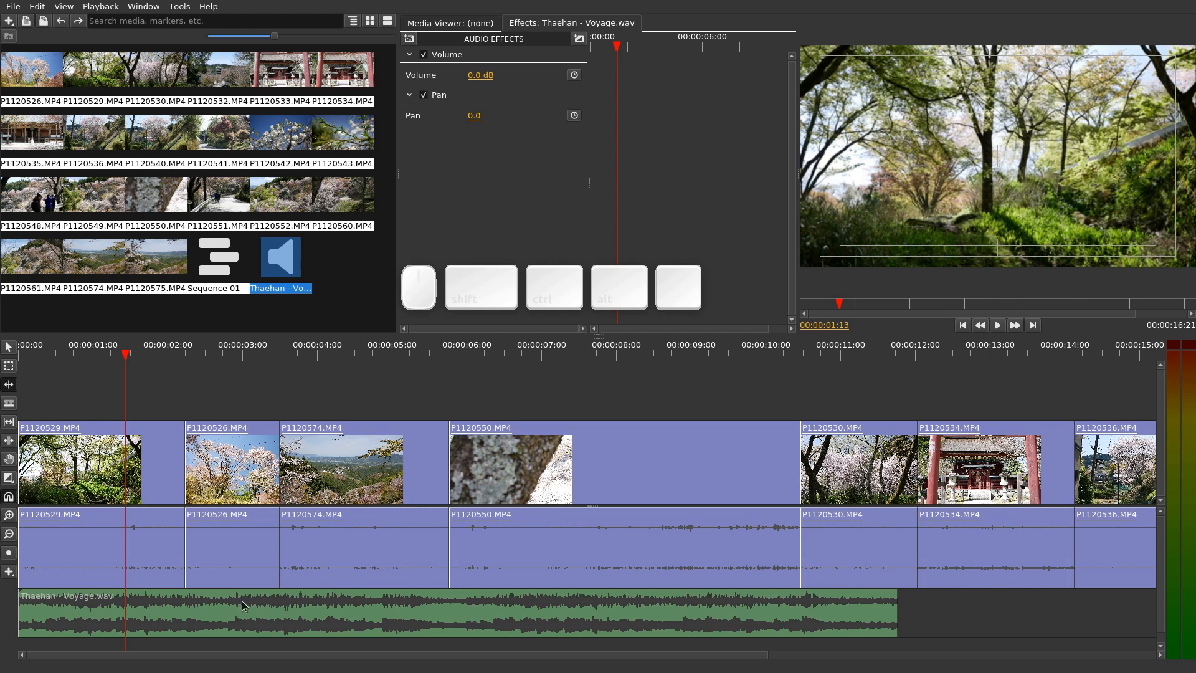
- Play the sequence from 00:00:00:00 and split Thaehan - Voyage.wav into seven pieces during playback, stopping at 00:00:11:21
left_click(24, 350)
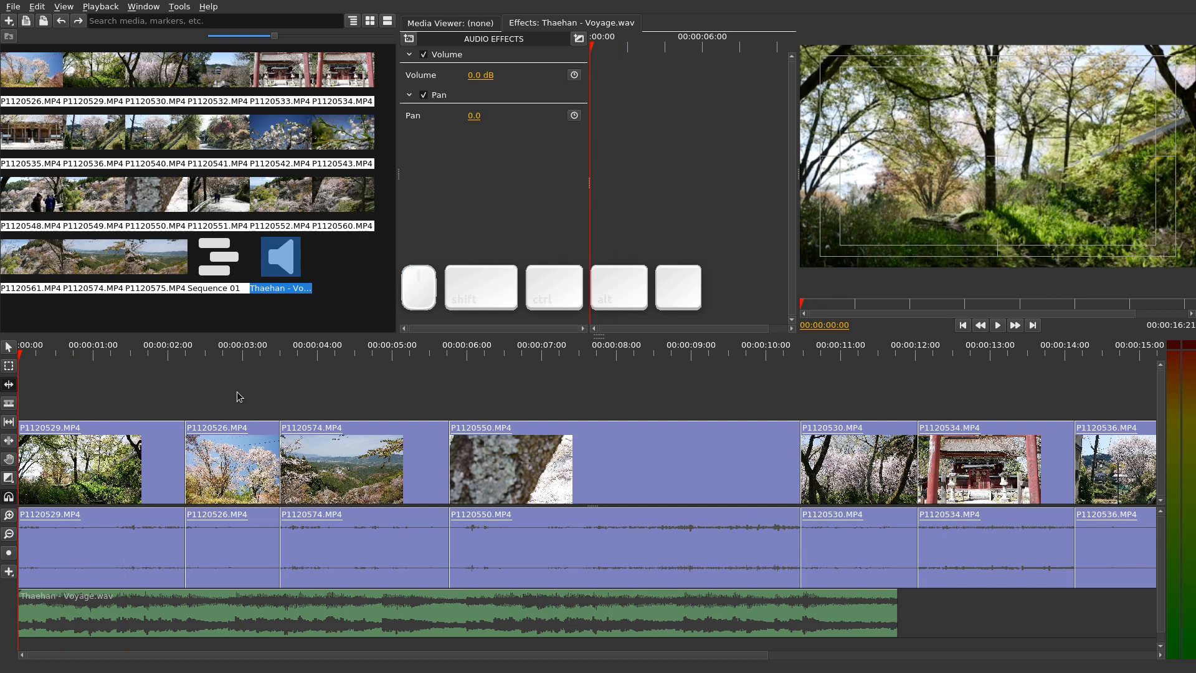
key("space")
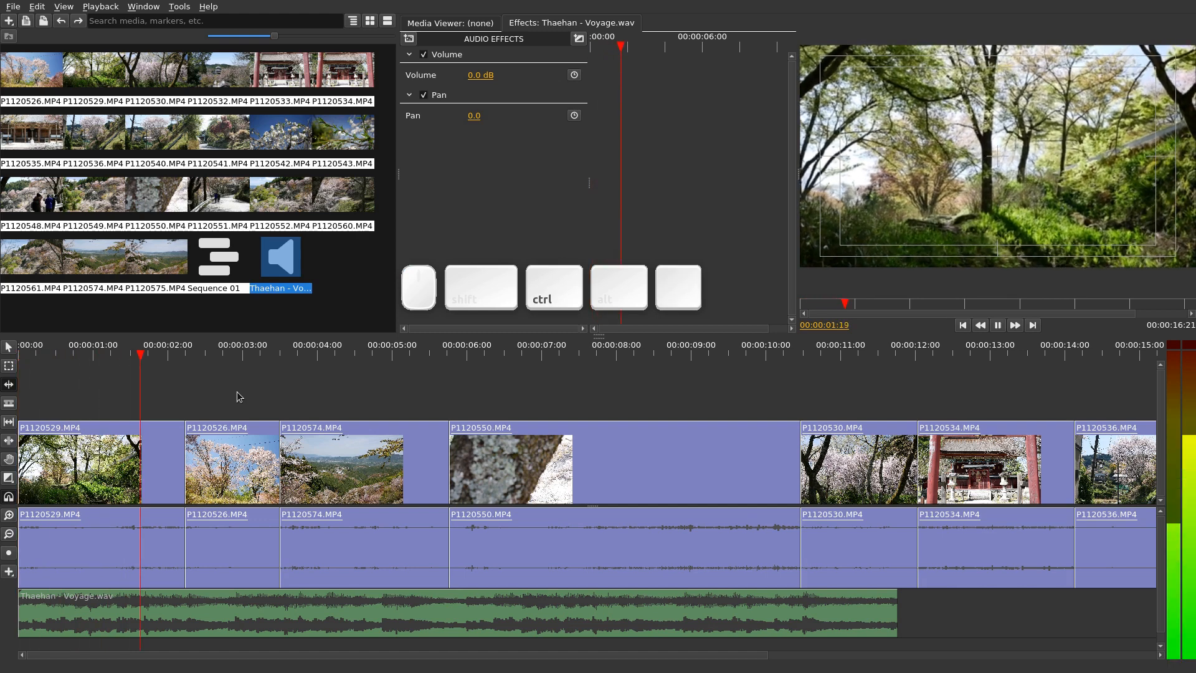
key("s")
key("ctrl+k")
key("ctrl+k")
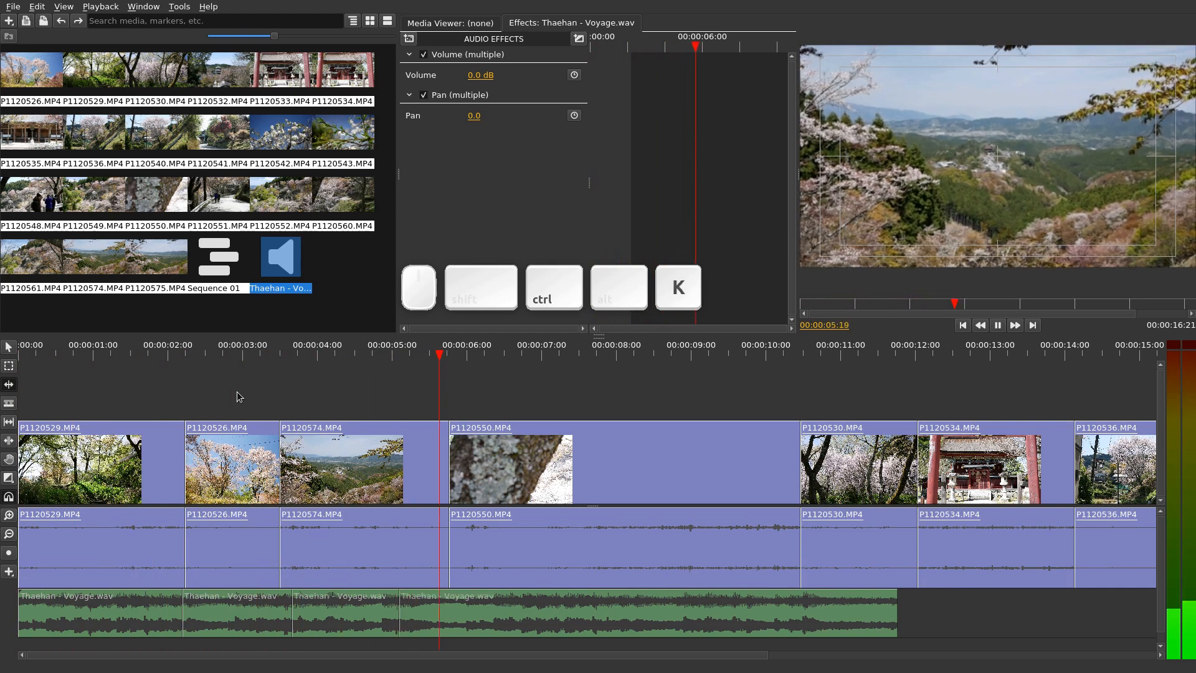
key("ctrl+k")
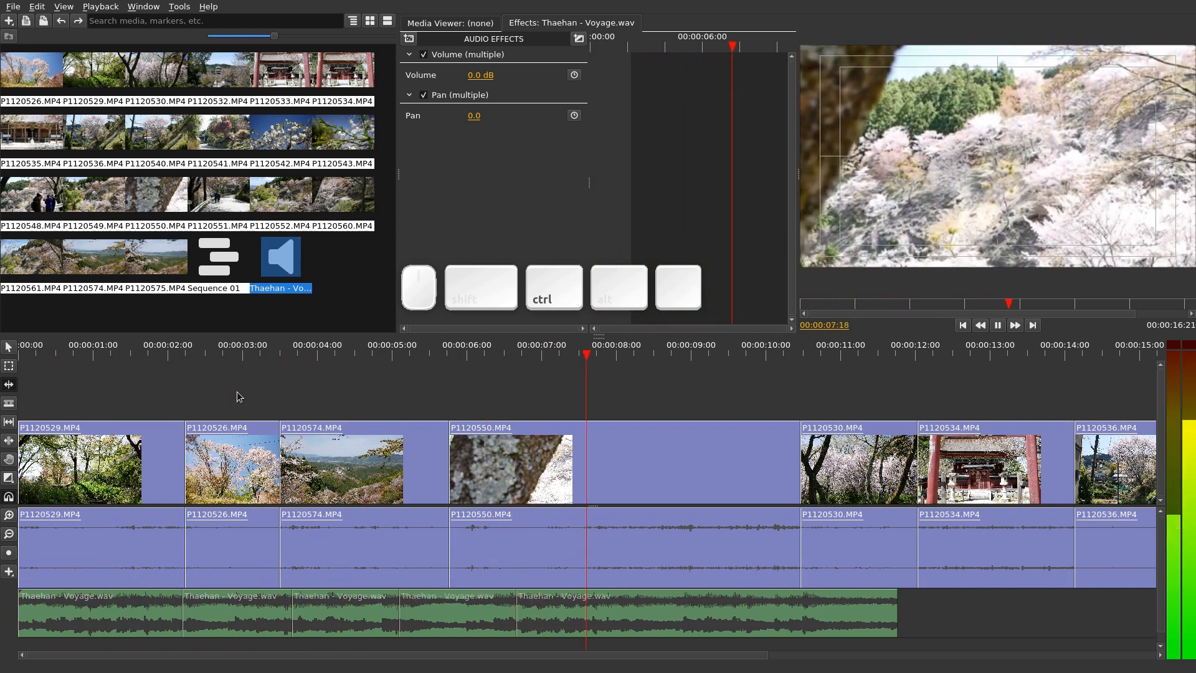
key("ctrl+k")
key("ctrl+k")
key("space")
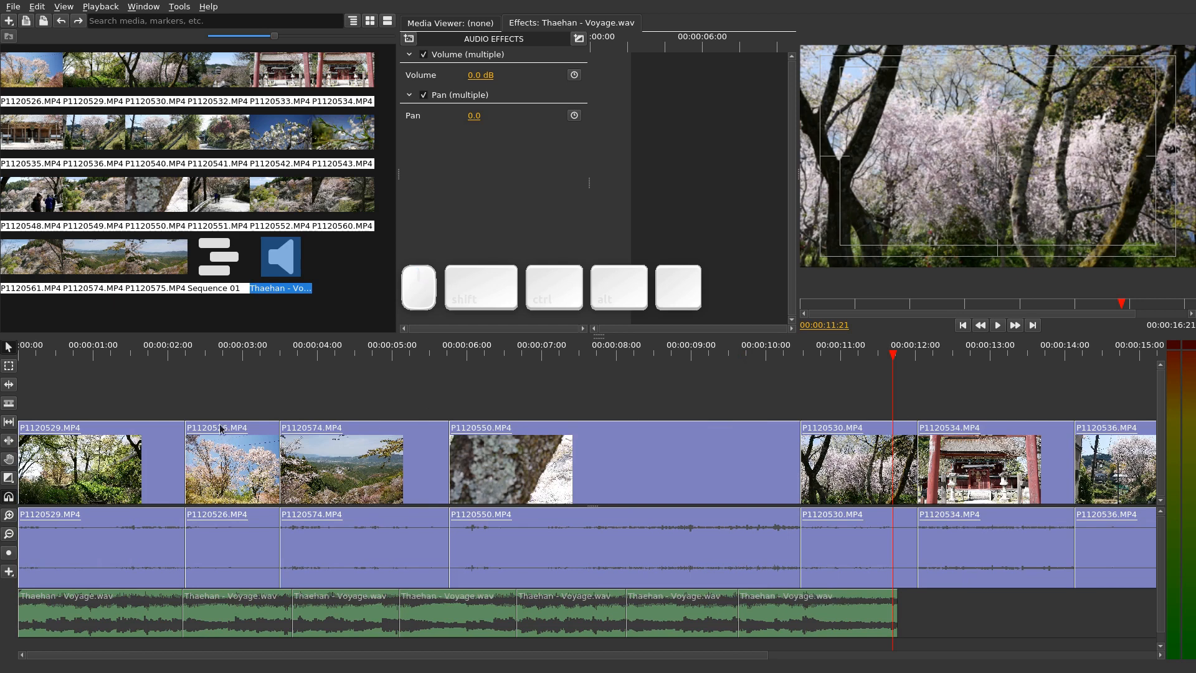
- Scrub through the sequence to compare the video cuts with the split points in Thaehan - Voyage.wav
left_click_drag(72, 359, 225, 358)
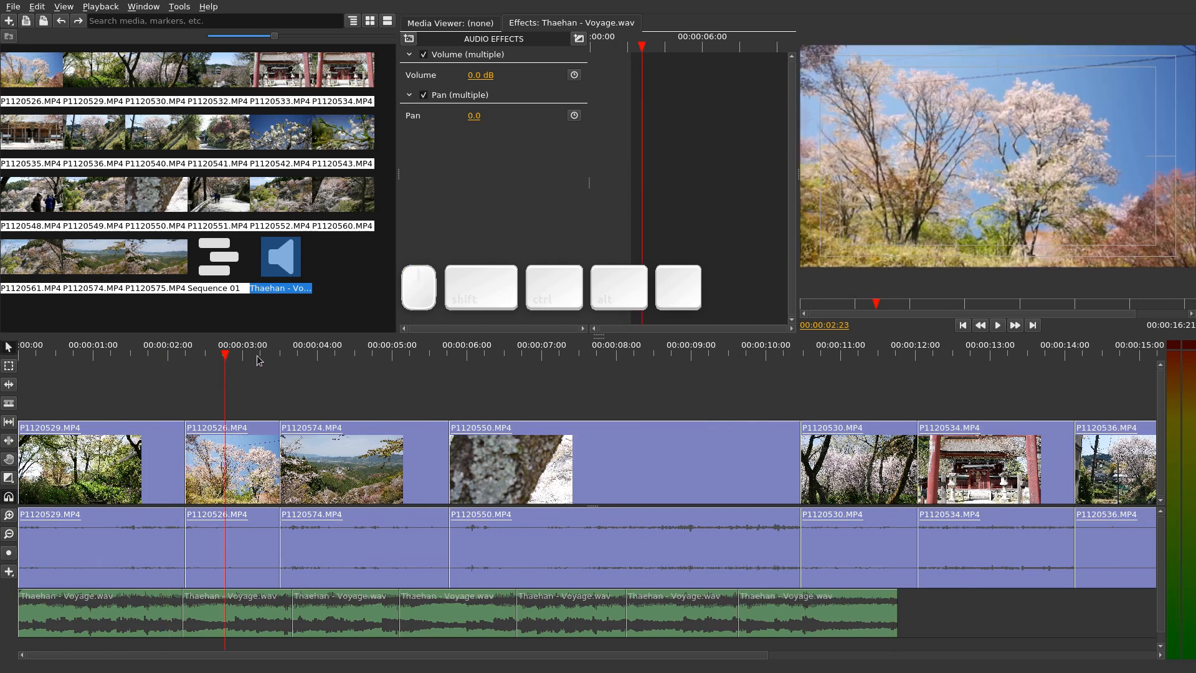
left_click(158, 361)
left_click(221, 359)
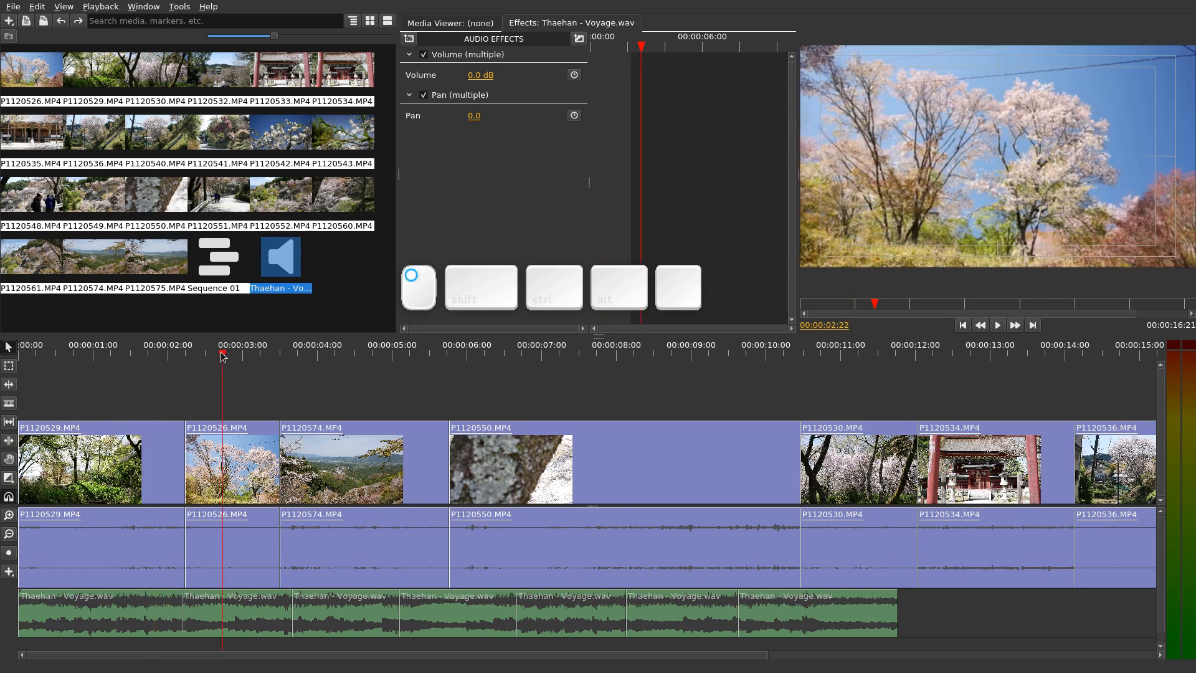
left_click(352, 368)
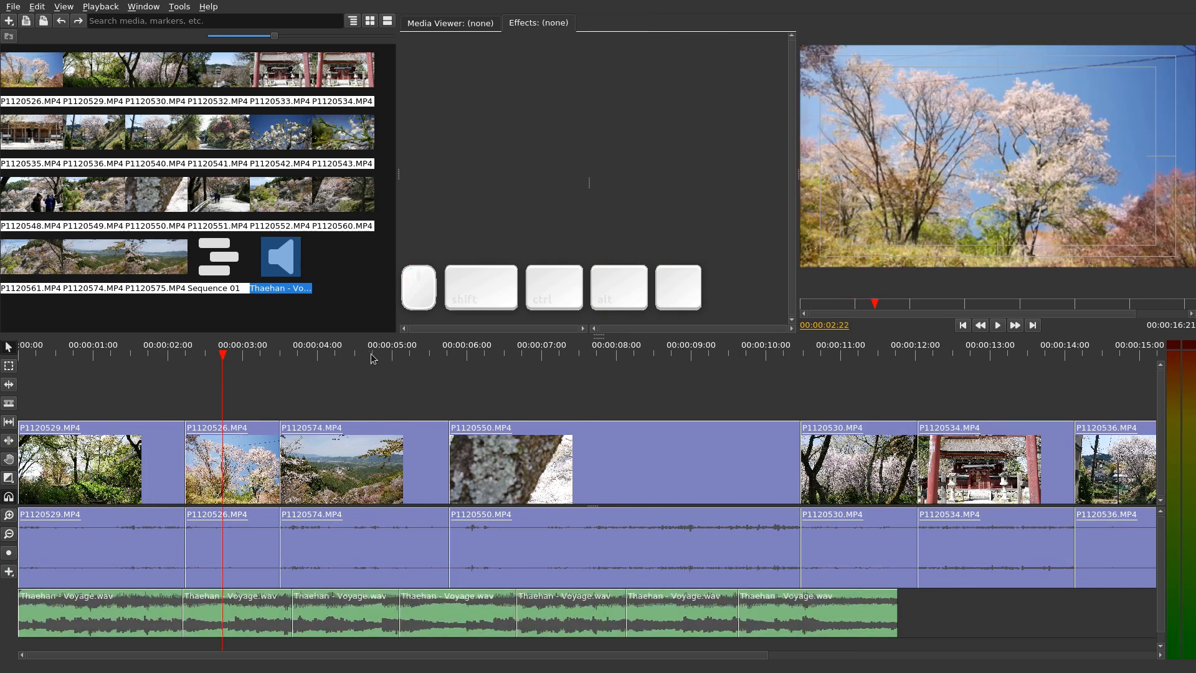
left_click(371, 355)
left_click(160, 355)
left_click(210, 358)
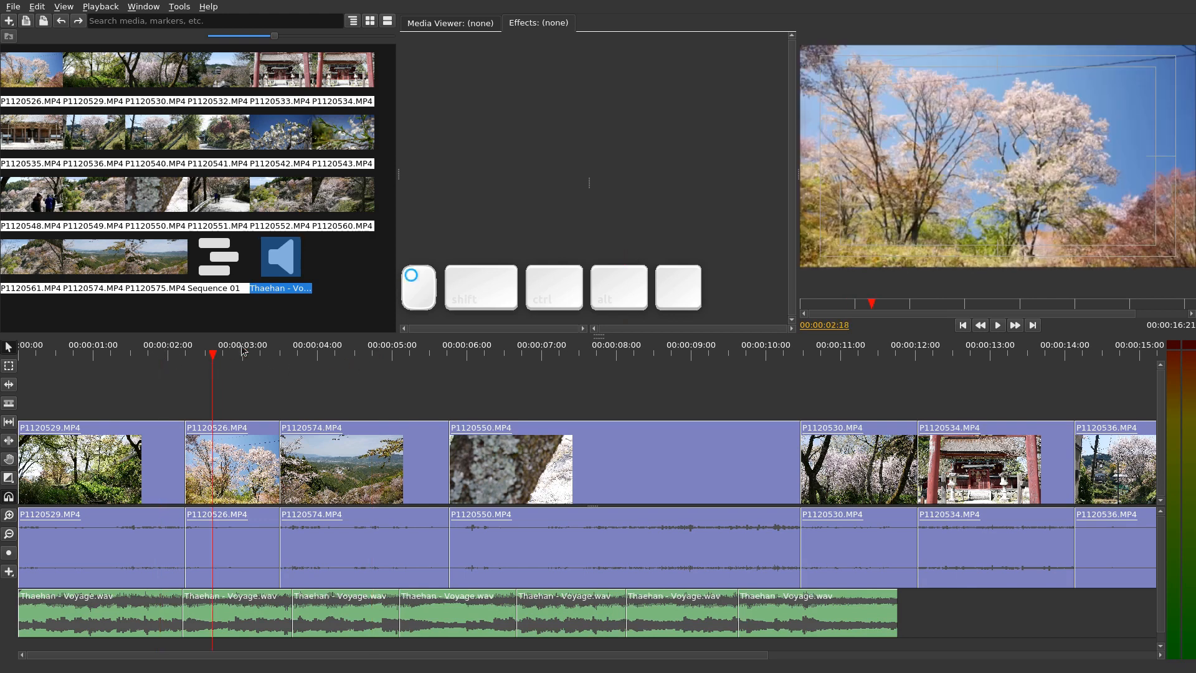
left_click(370, 360)
left_click(604, 358)
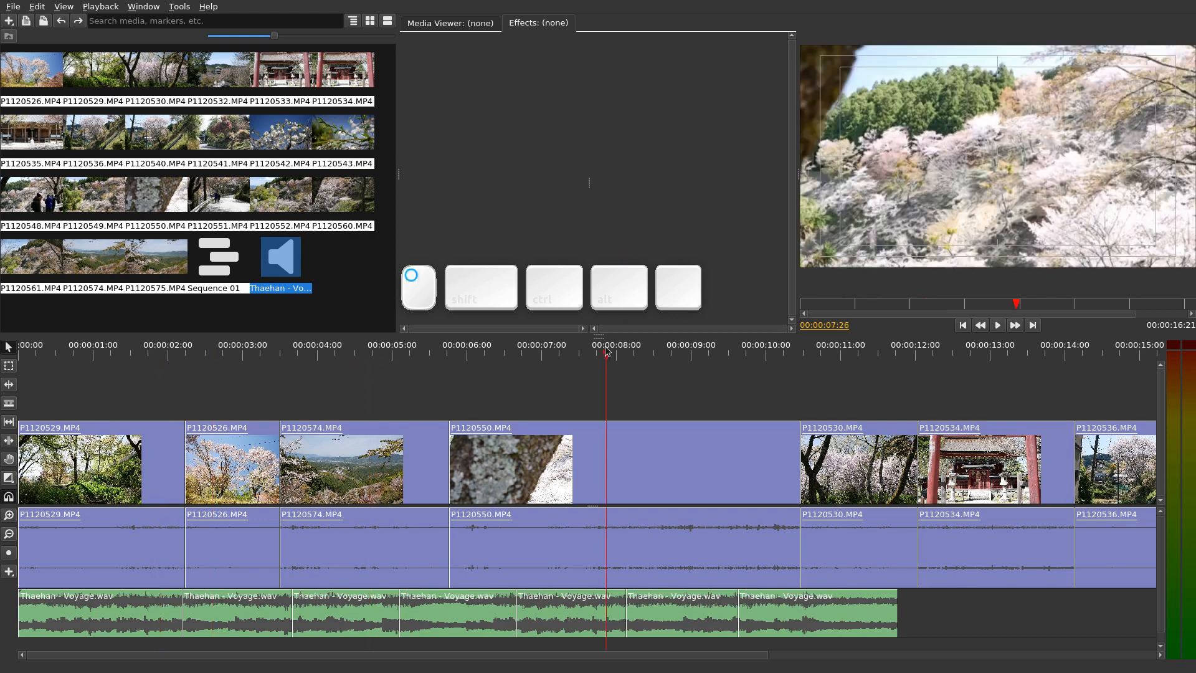
left_click(473, 352)
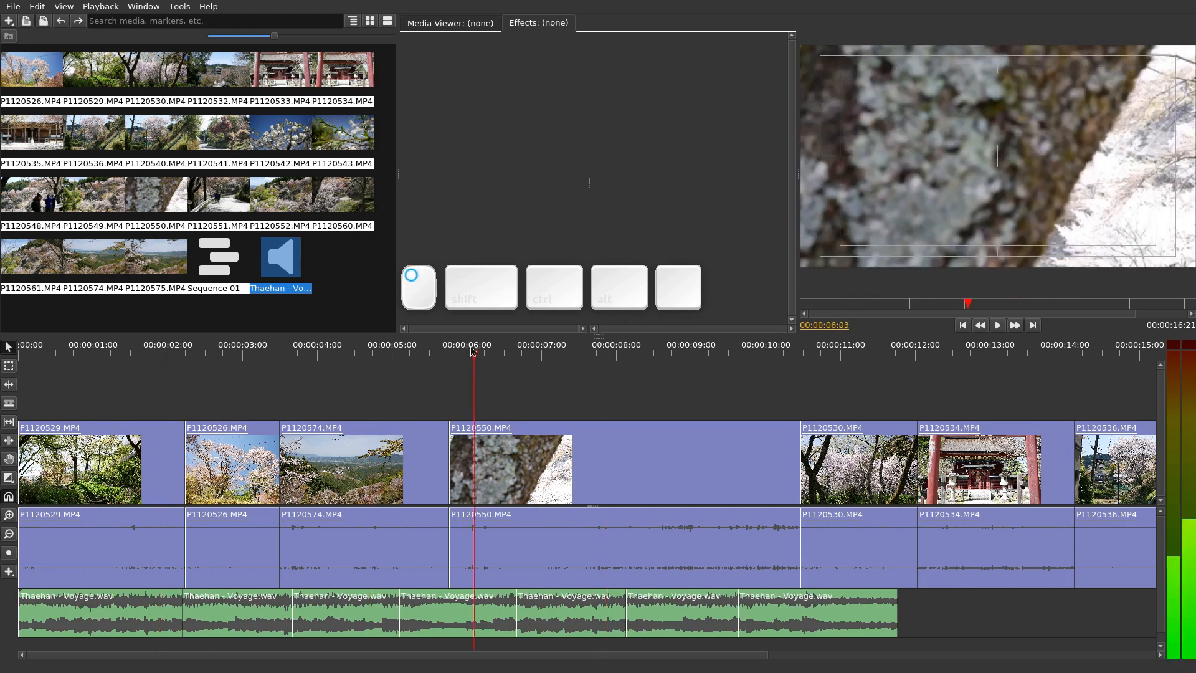
left_click(346, 353)
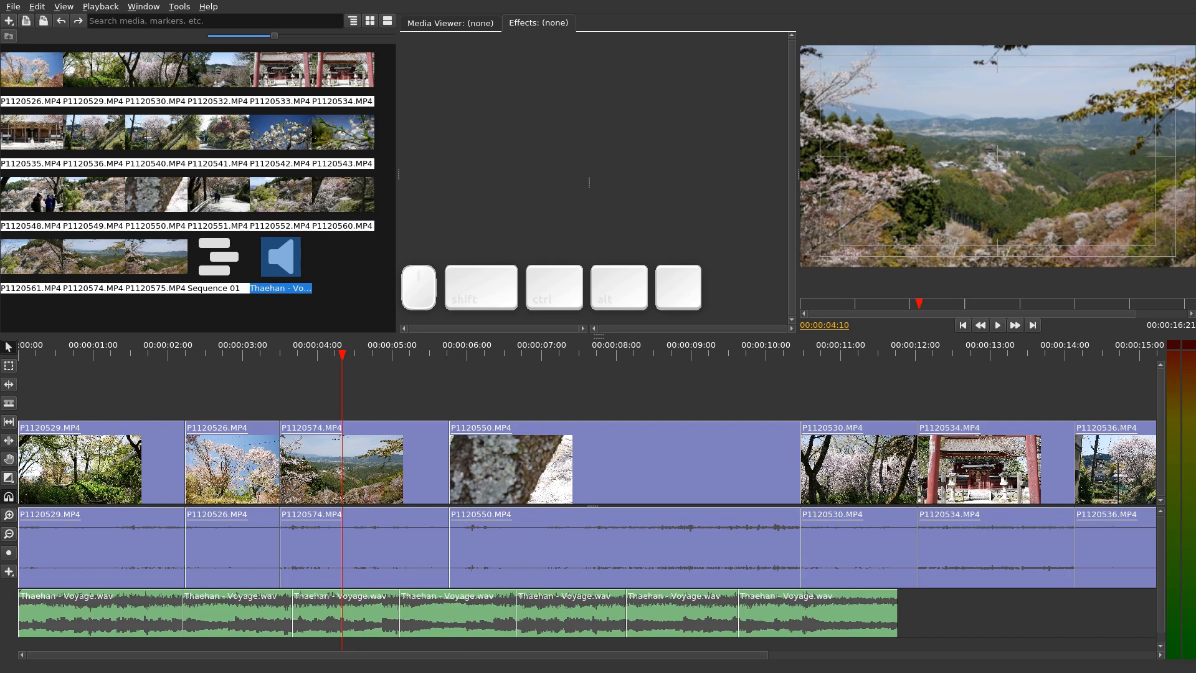
left_click(824, 361)
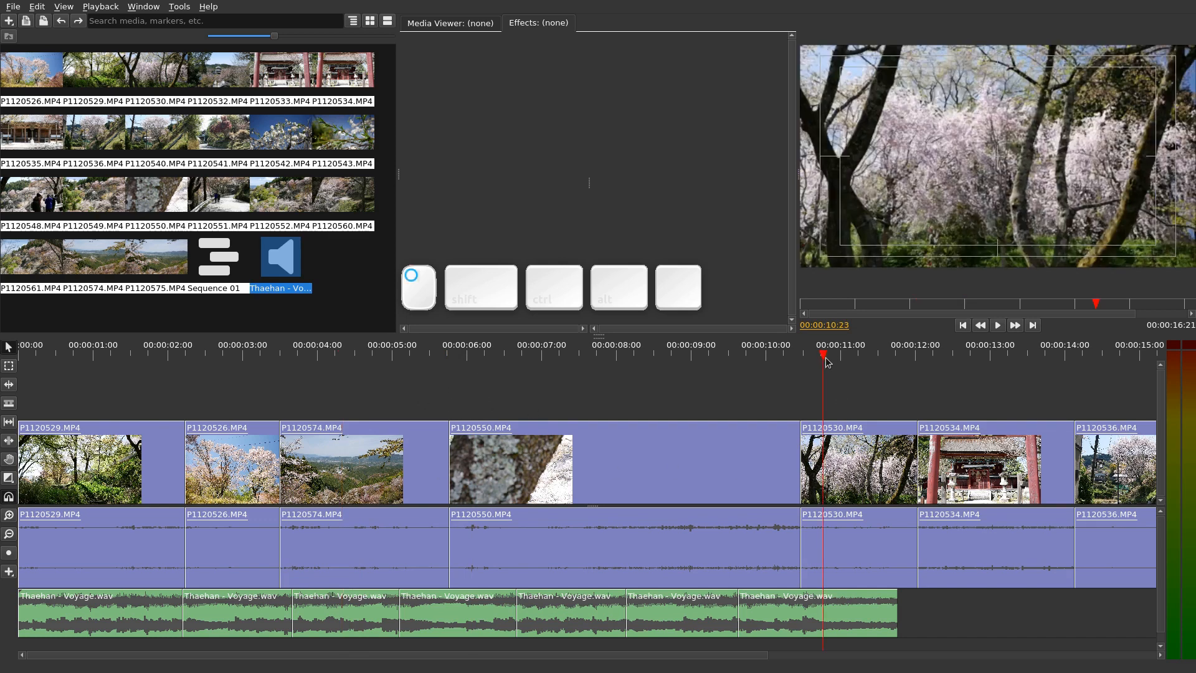
- Cut P1120530.MP4, shift P1120526.MP4, P1120574.MP4 and P1120550.MP4 together, and paste P1120530.MP4 directly after P1120529.MP4
left_click(841, 465)
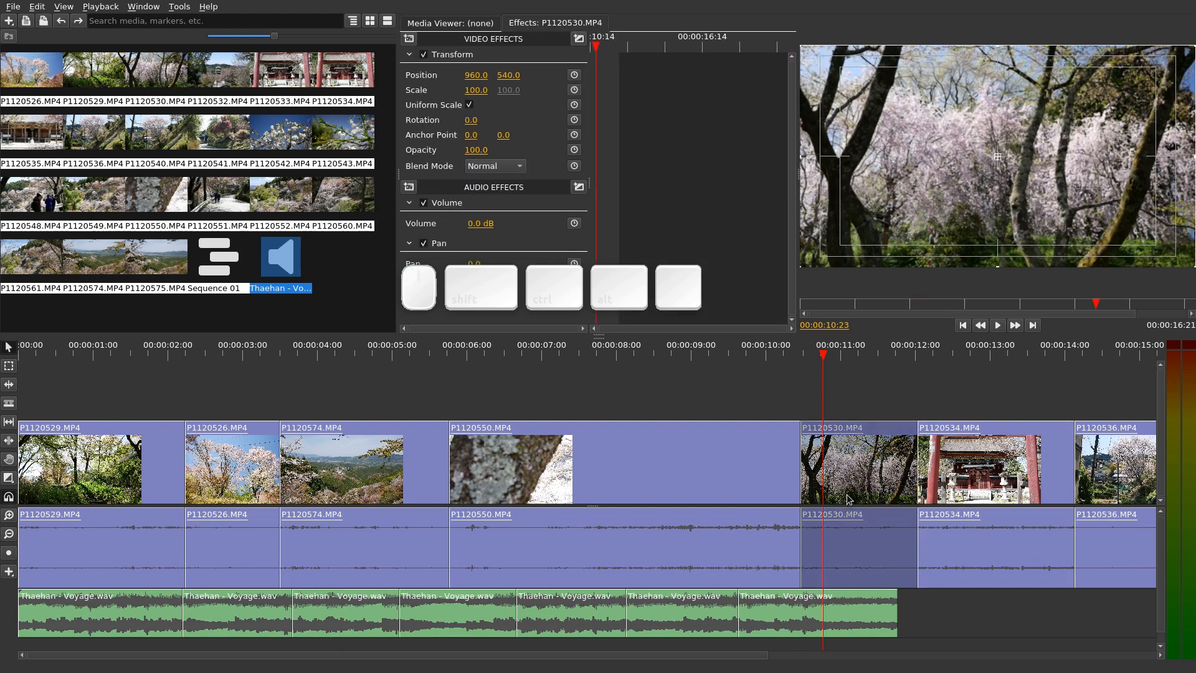
key("ctrl+x")
left_click_drag(239, 384, 874, 481)
left_click(223, 354)
mouse_move(222, 354)
left_mouse_down()
mouse_move(183, 353)
mouse_move(202, 348)
left_mouse_up()
key("ctrl+v")
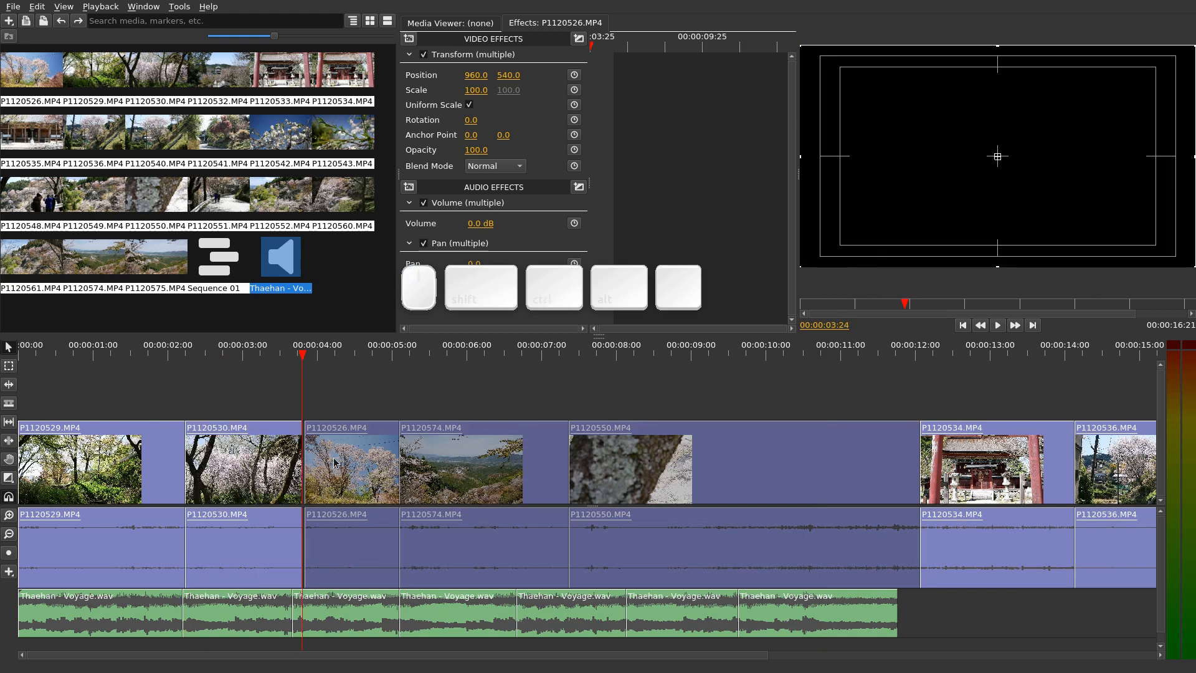
left_click_drag(346, 475, 340, 474)
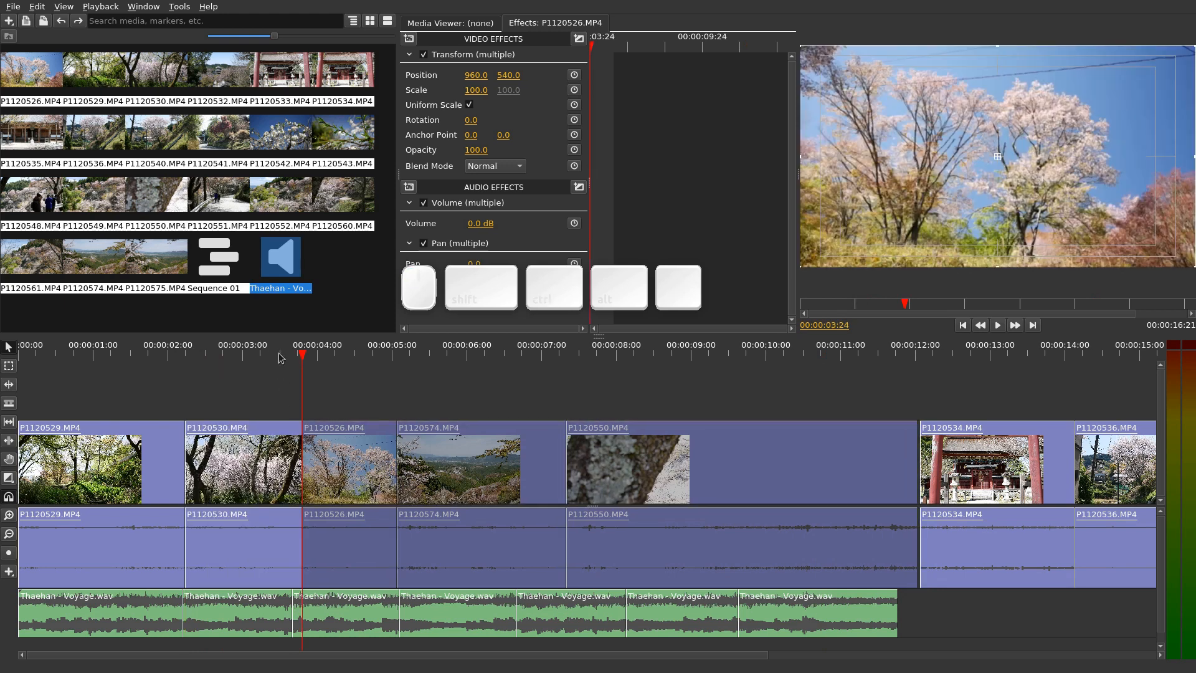
- Move P1120526.MP4 over the end of P1120530.MP4 to start at the music split at 00:00:03:20, checking the cut by playback
key("space")
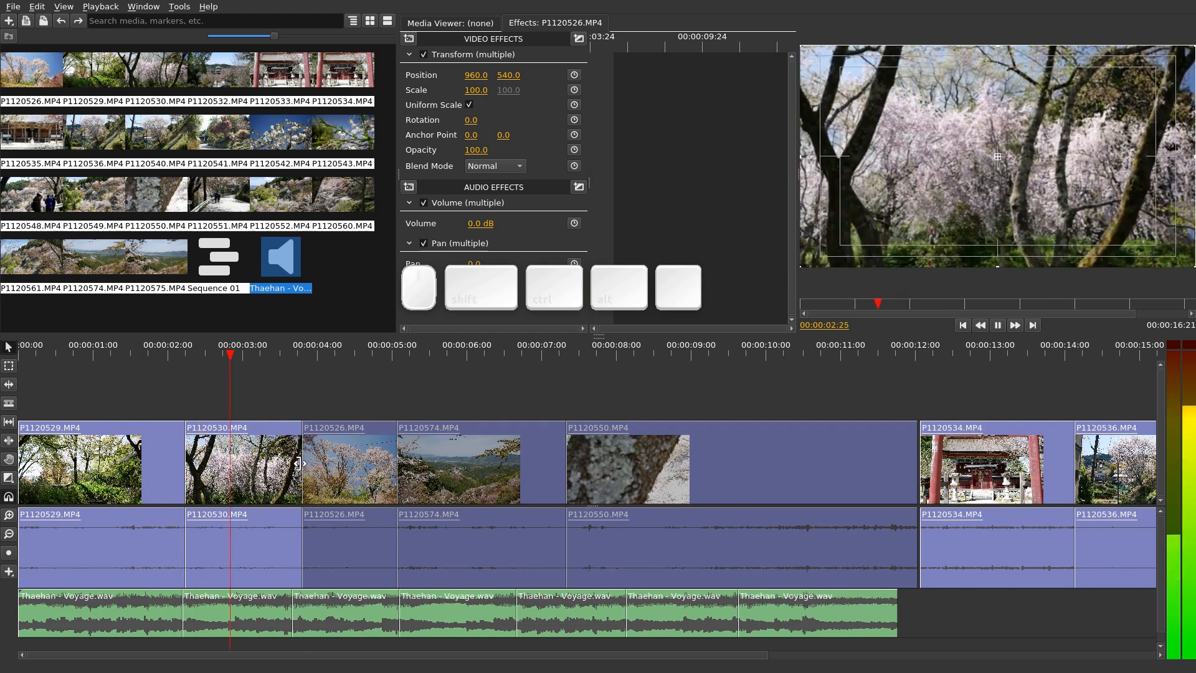
key("space")
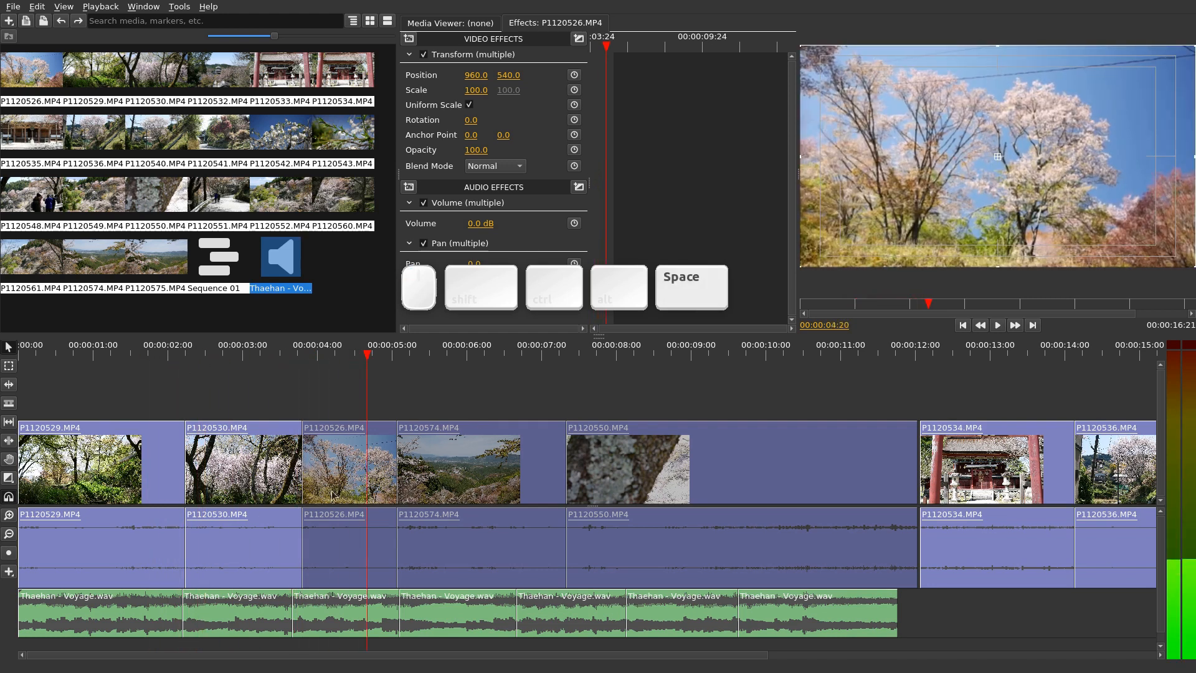
left_click(361, 391)
left_click_drag(340, 465, 329, 466)
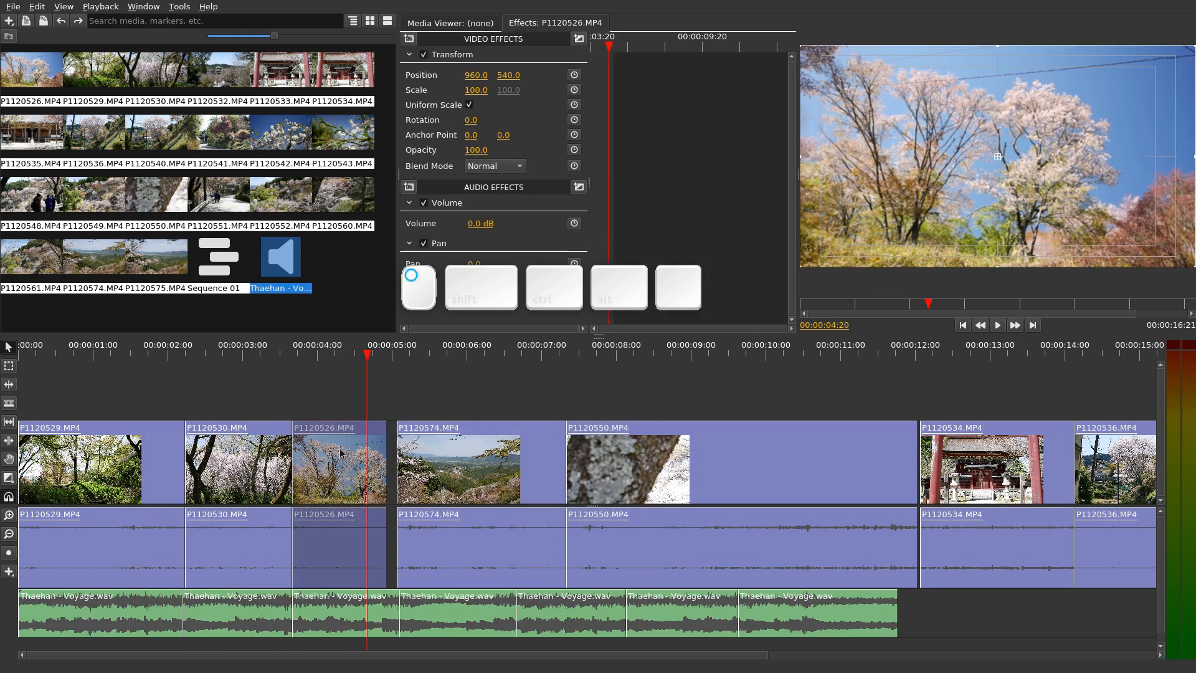
left_click_drag(256, 354, 218, 355)
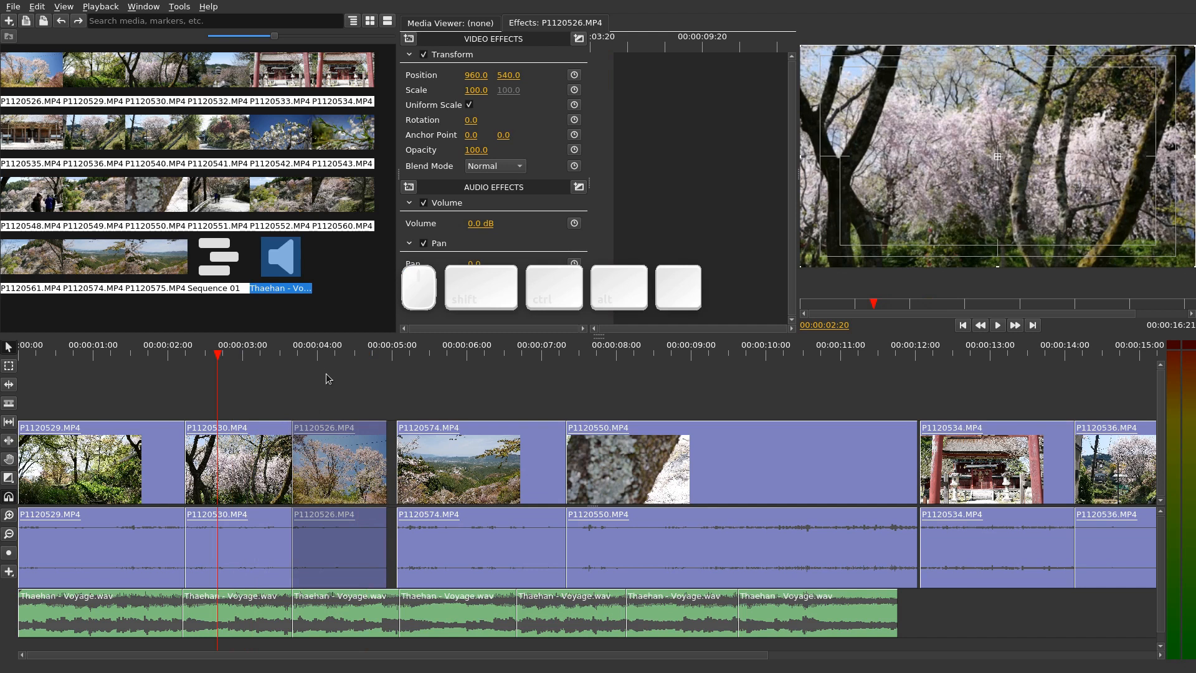
key("space")
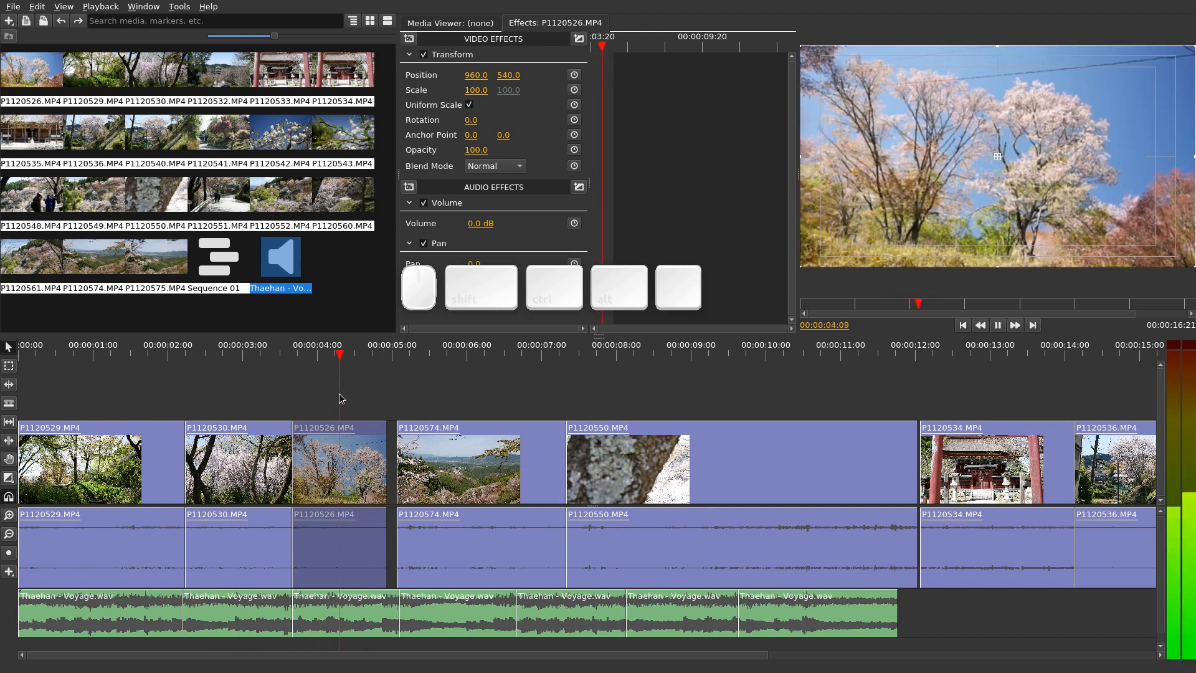
key("space")
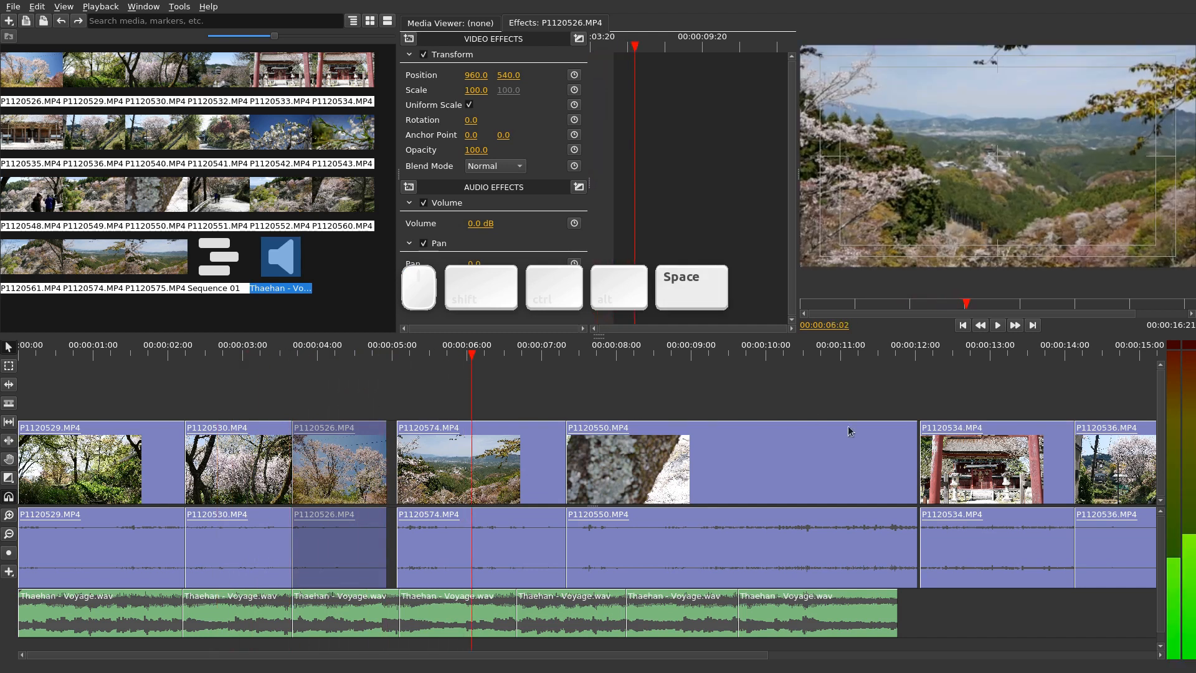
- Cut P1120574.MP4 and P1120550.MP4, and move P1120534.MP4 to 00:00:05:03 against the extended end of P1120526.MP4
left_click_drag(496, 400, 665, 501)
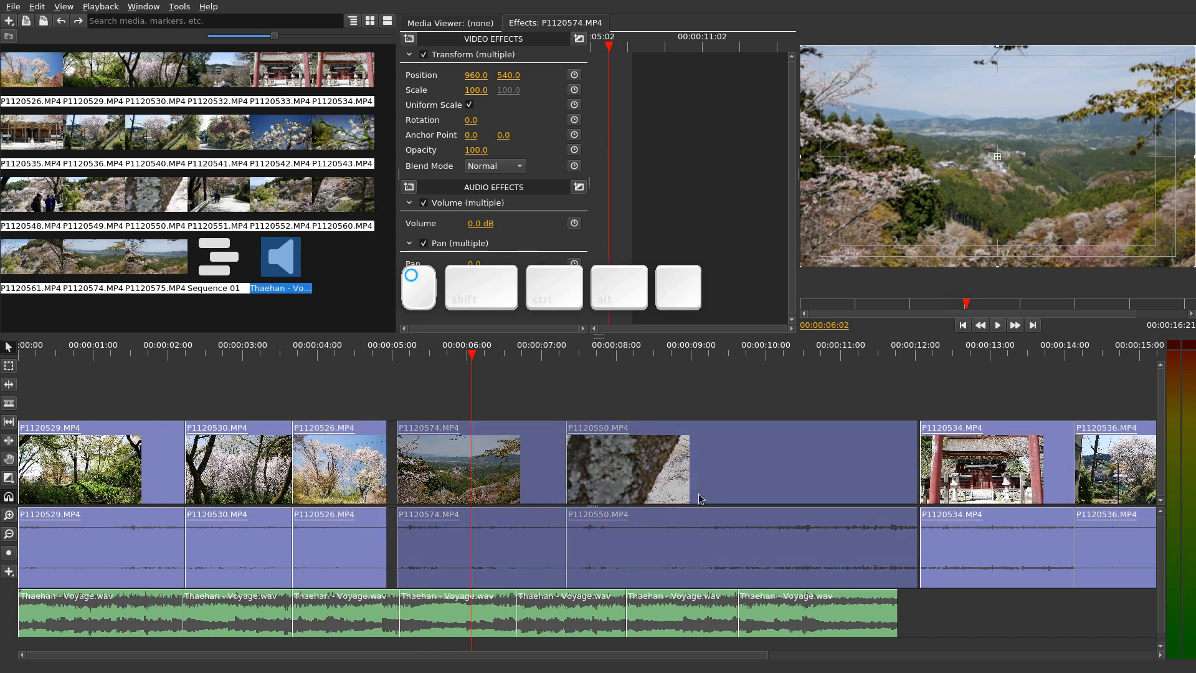
key("ctrl+x")
left_click_drag(951, 457, 400, 469)
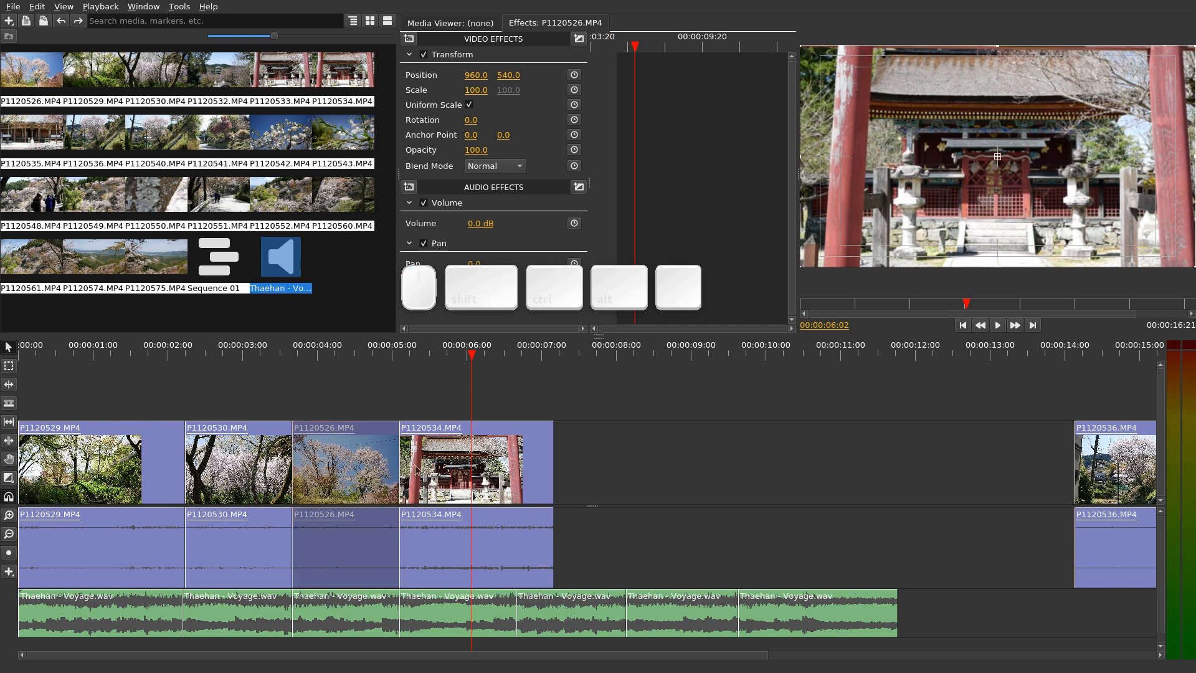
- Extend the end of P1120534.MP4 to the music split at 00:00:08:04, playing the section against the music
left_click(294, 361)
key("space")
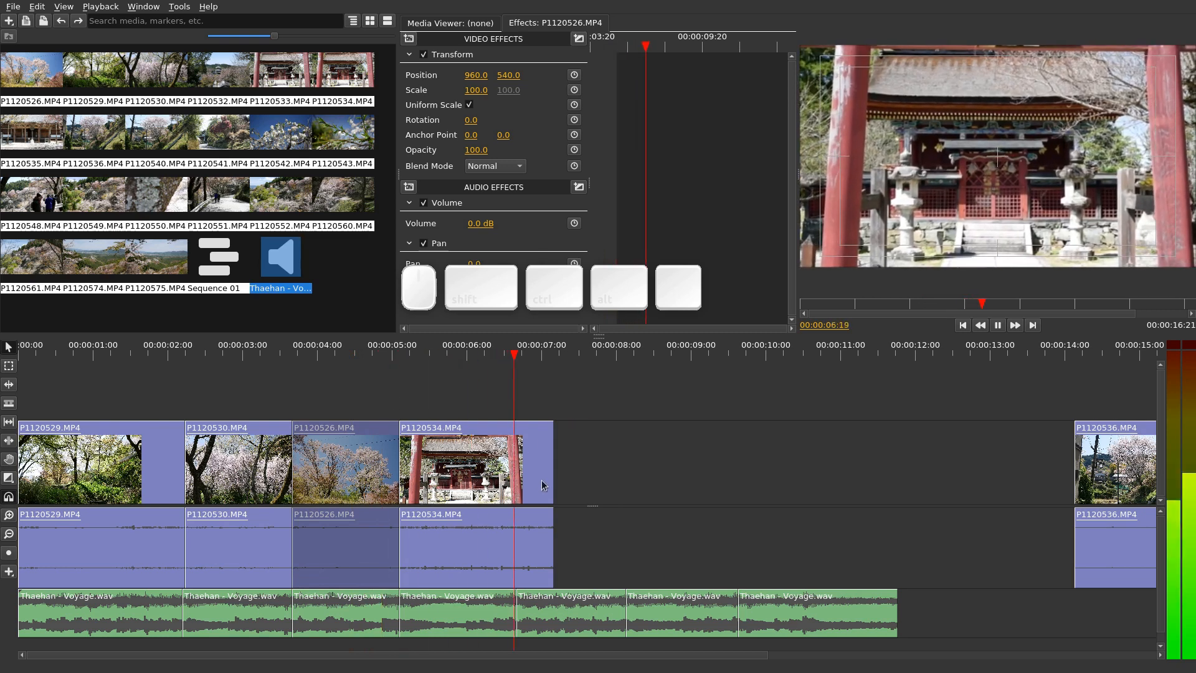
key("space")
key("space")
left_click_drag(549, 461, 625, 468)
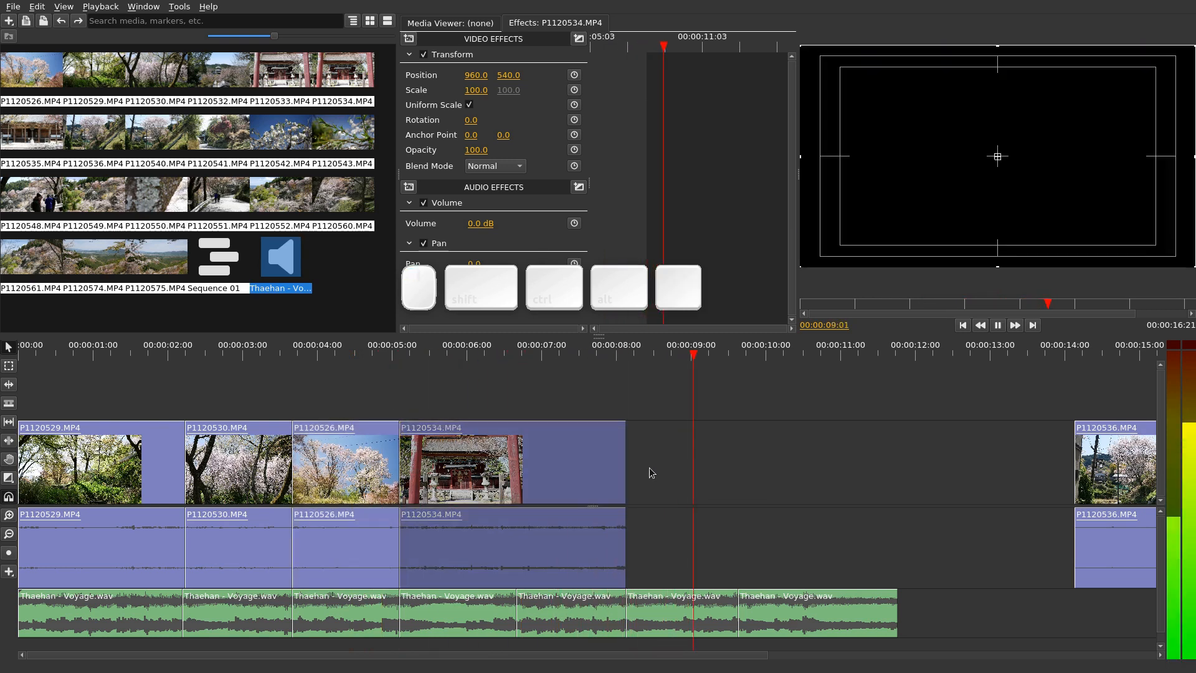
left_click(524, 361)
key("space")
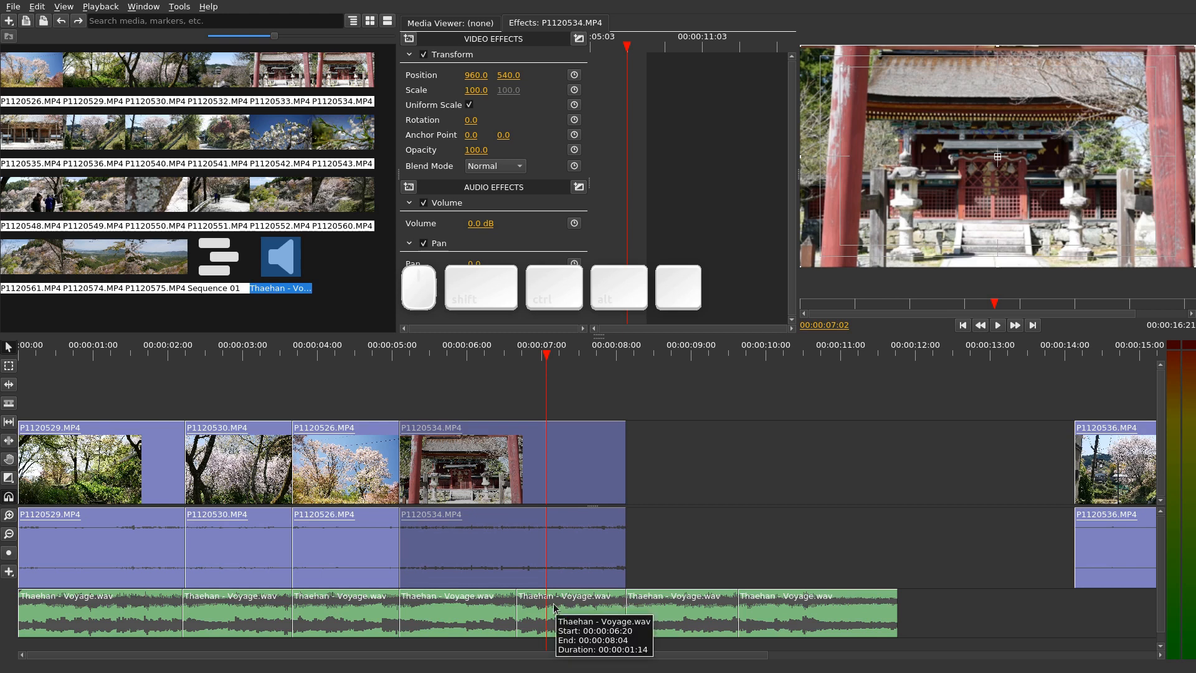
- Paste P1120574.MP4 and P1120550.MP4 at 00:00:08:04, directly after P1120534.MP4
left_click(654, 351)
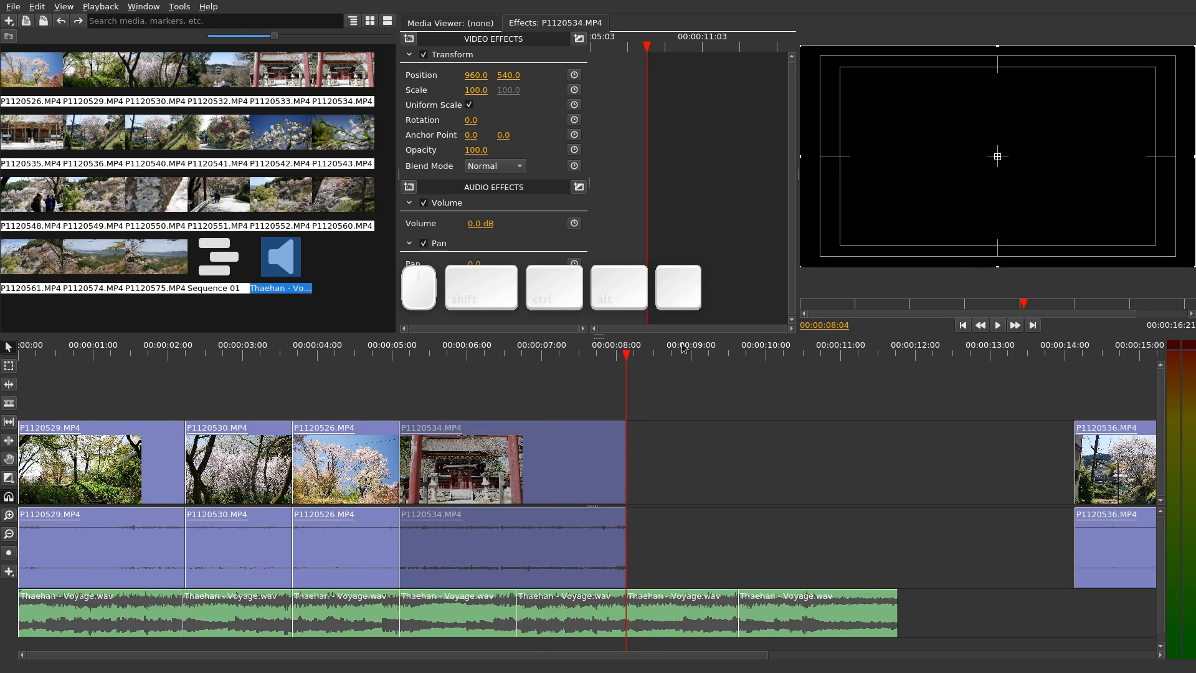
scroll(643, 436, "right", 3)
key("ctrl+v")
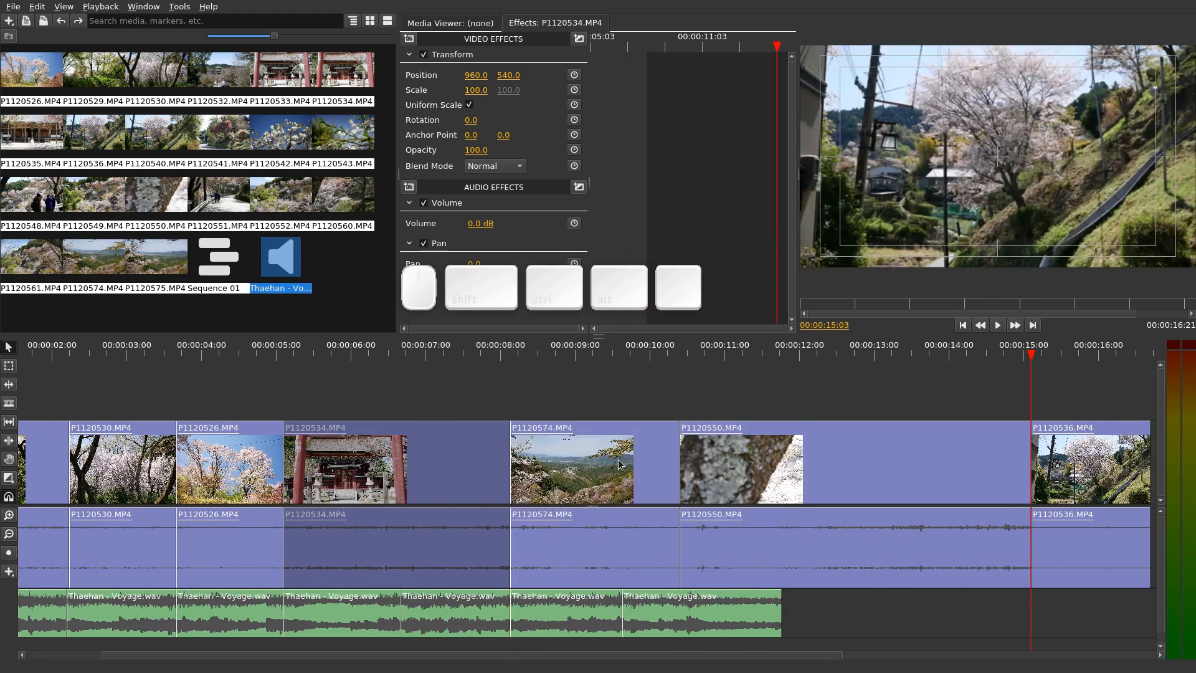
- Cut P1120574.MP4 and move P1120550.MP4 to 00:00:08:04, directly after P1120534.MP4
left_click(742, 469)
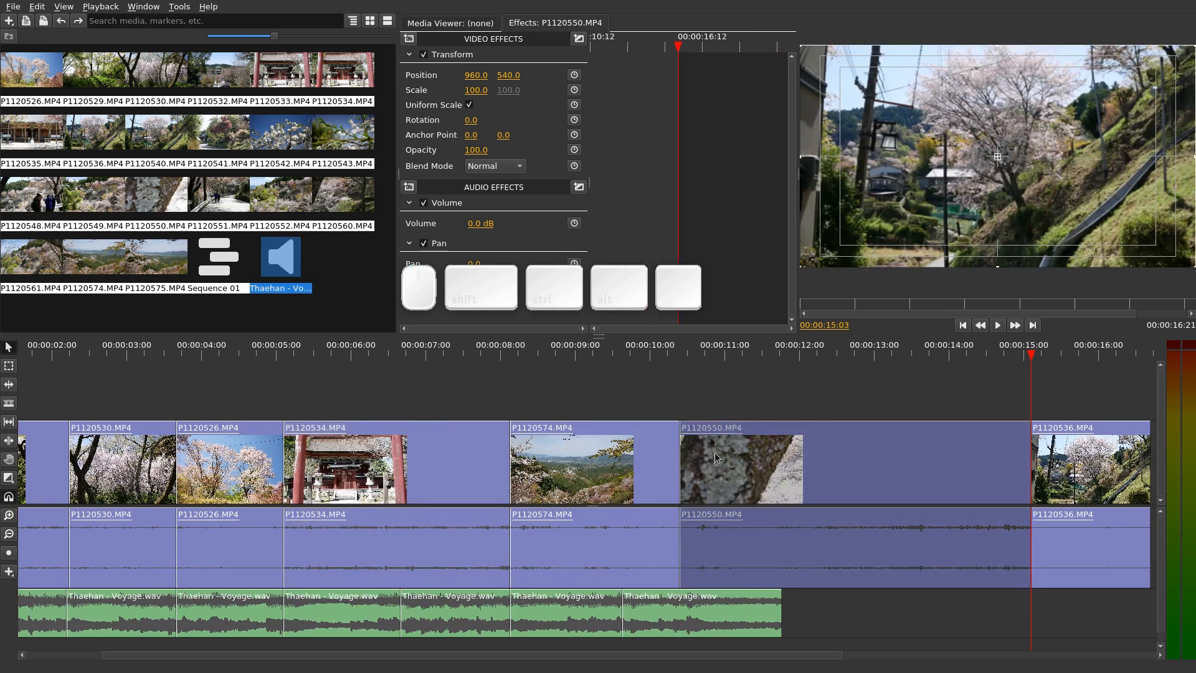
left_click(636, 440)
key("ctrl+x")
left_click_drag(755, 455, 585, 455)
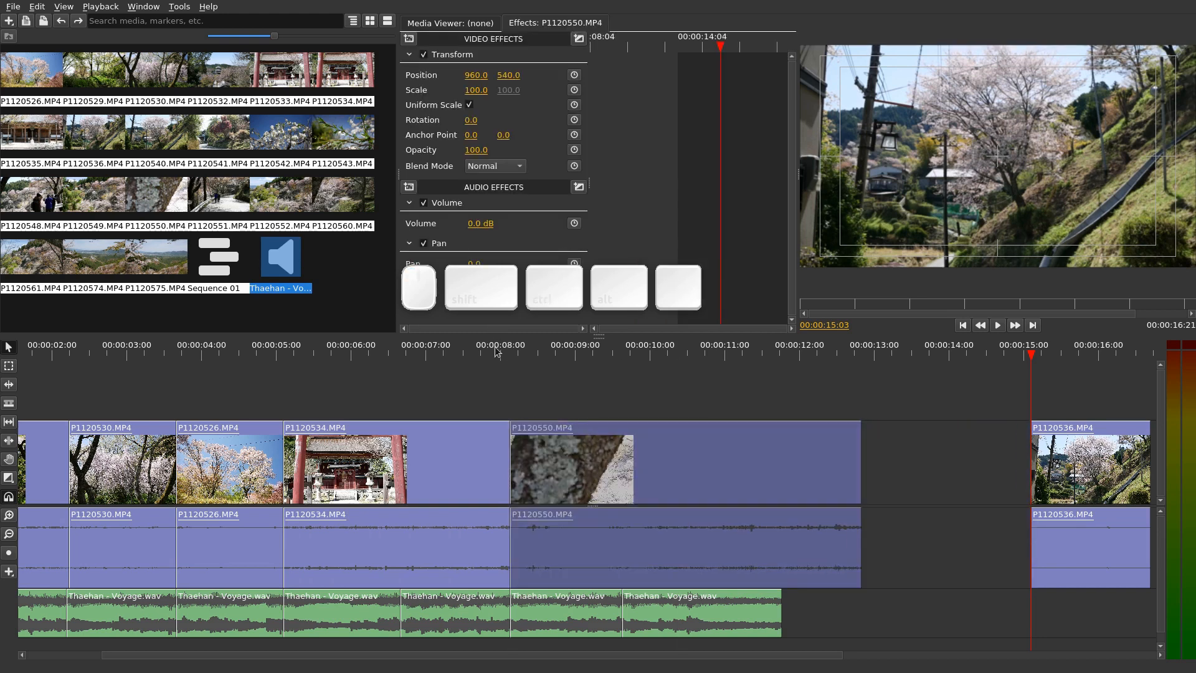
- Scrub through P1120550.MP4 and play the sequence from near the end of P1120534.MP4 to check it against the music
left_click_drag(515, 359, 600, 355)
key("space")
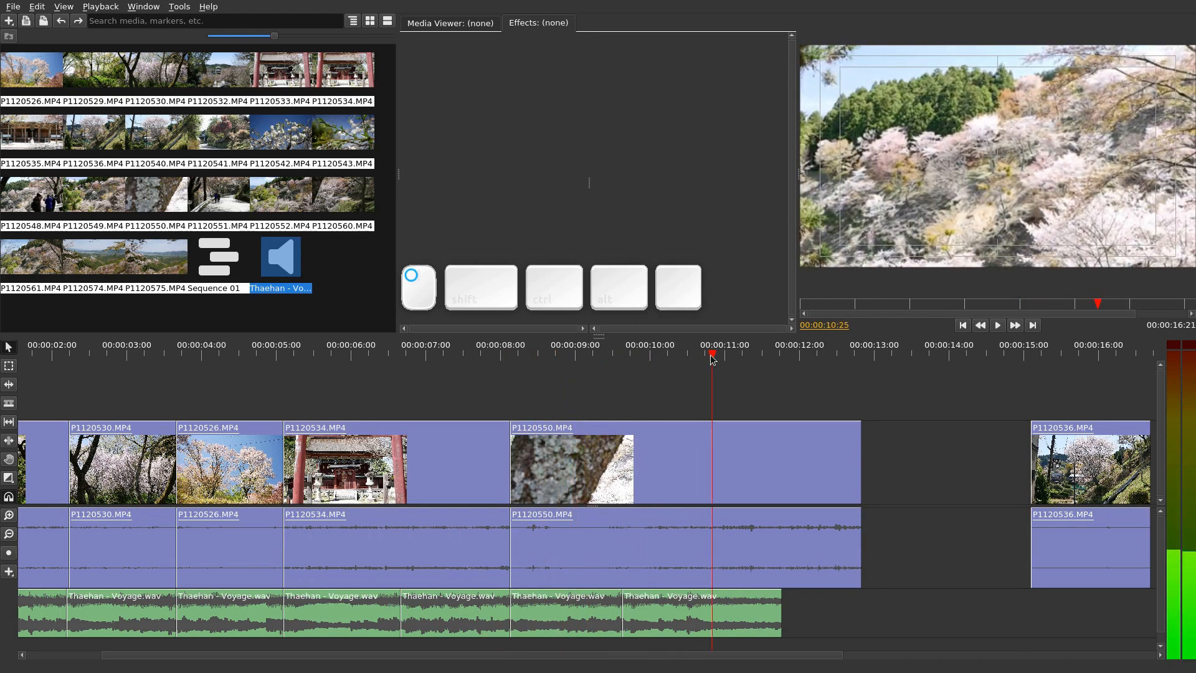
left_click(483, 355)
key("space")
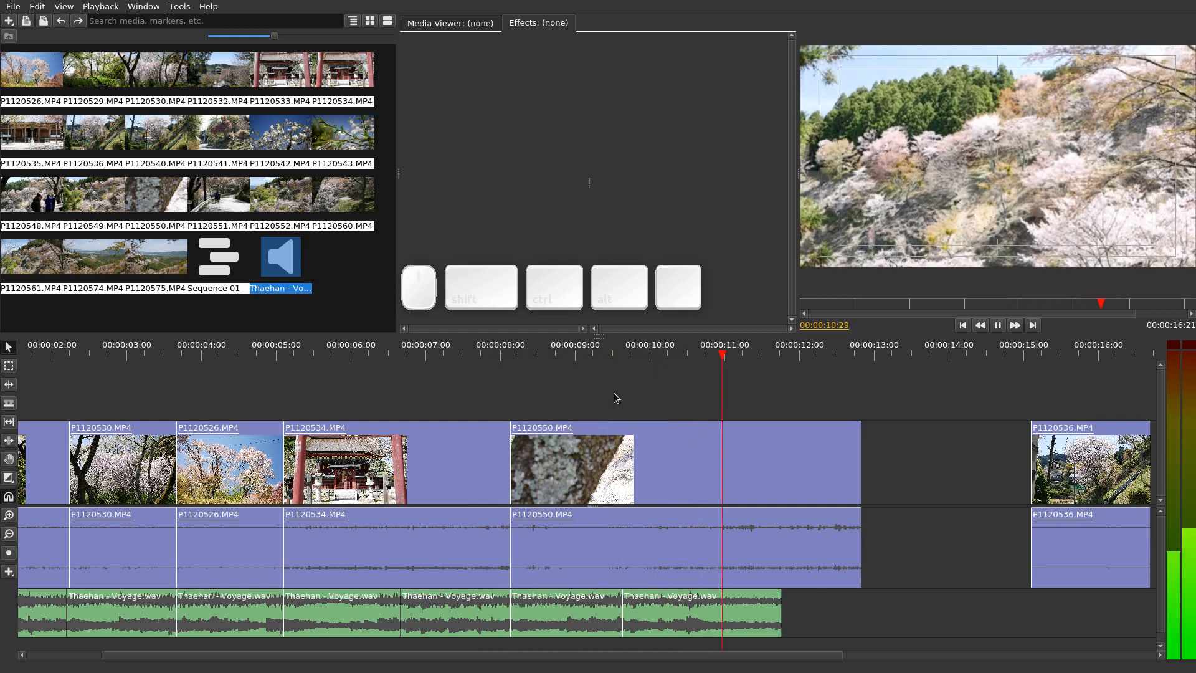
- Stop playback and extend the end of the last Thaehan - Voyage.wav segment to about 00:00:22:15, past P1120536.MP4
key("space")
left_click(776, 608)
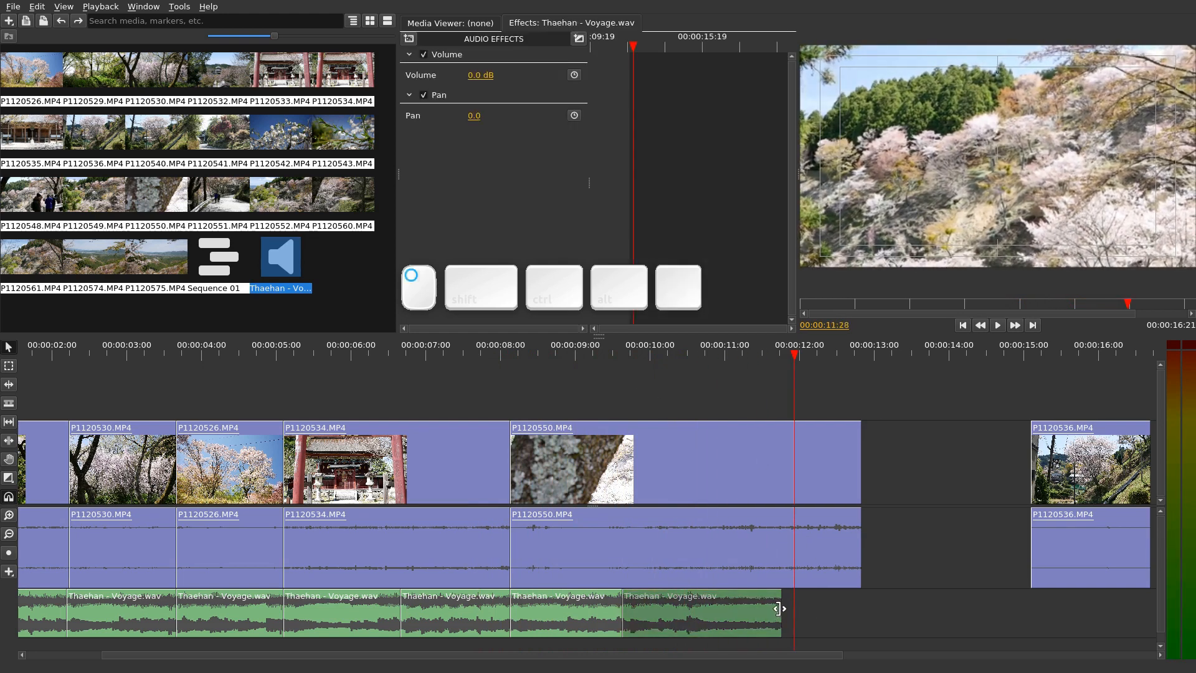
left_click_drag(781, 614, 1150, 611)
scroll(511, 430, "up", 3)
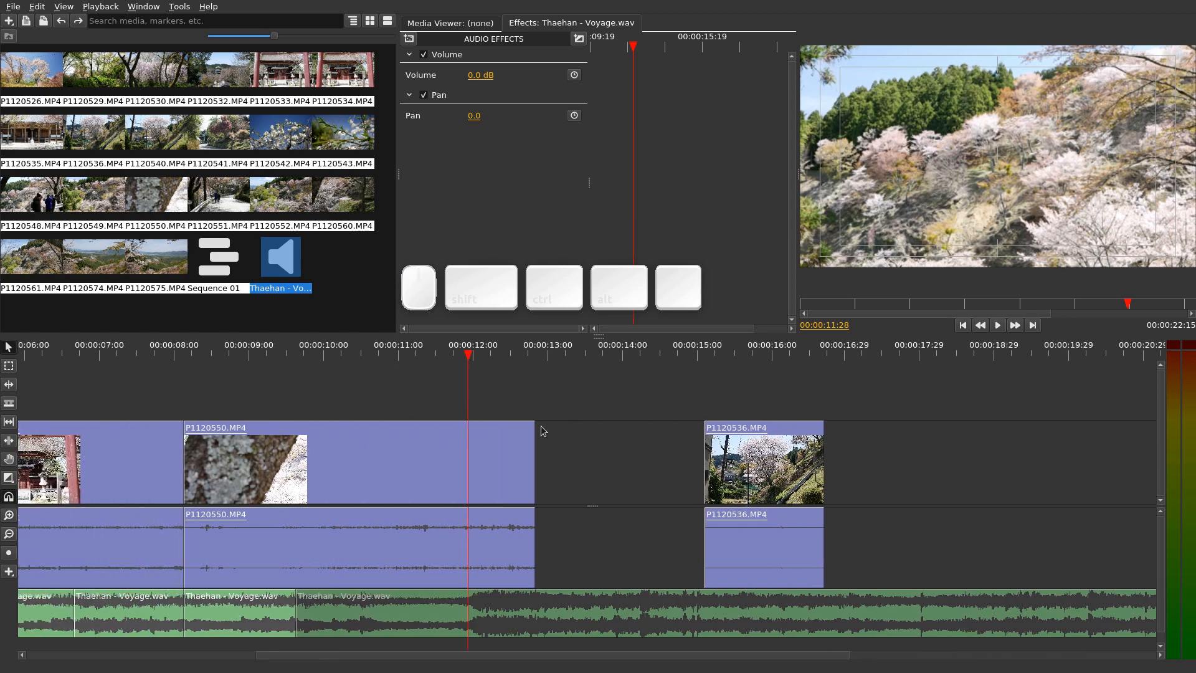
- Move P1120536.MP4 to 00:00:18:11 and paste P1120574.MP4 at 00:00:11:29, over the end of P1120550.MP4
key("space")
key("space")
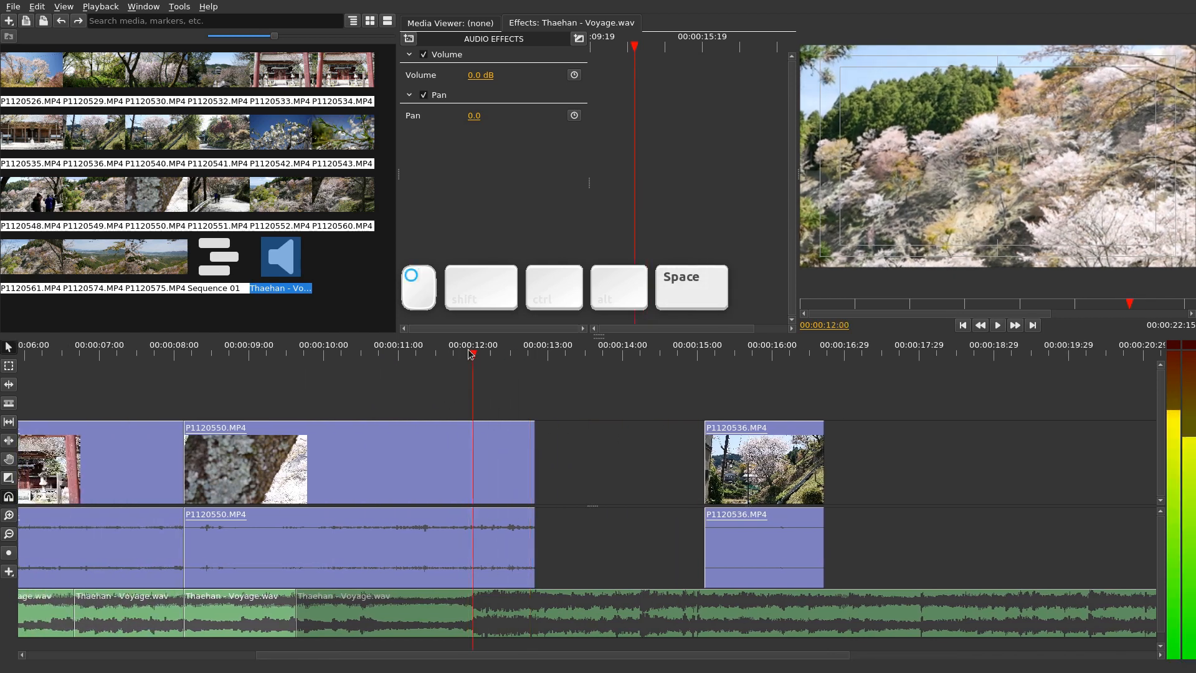
left_click_drag(778, 438, 1021, 464)
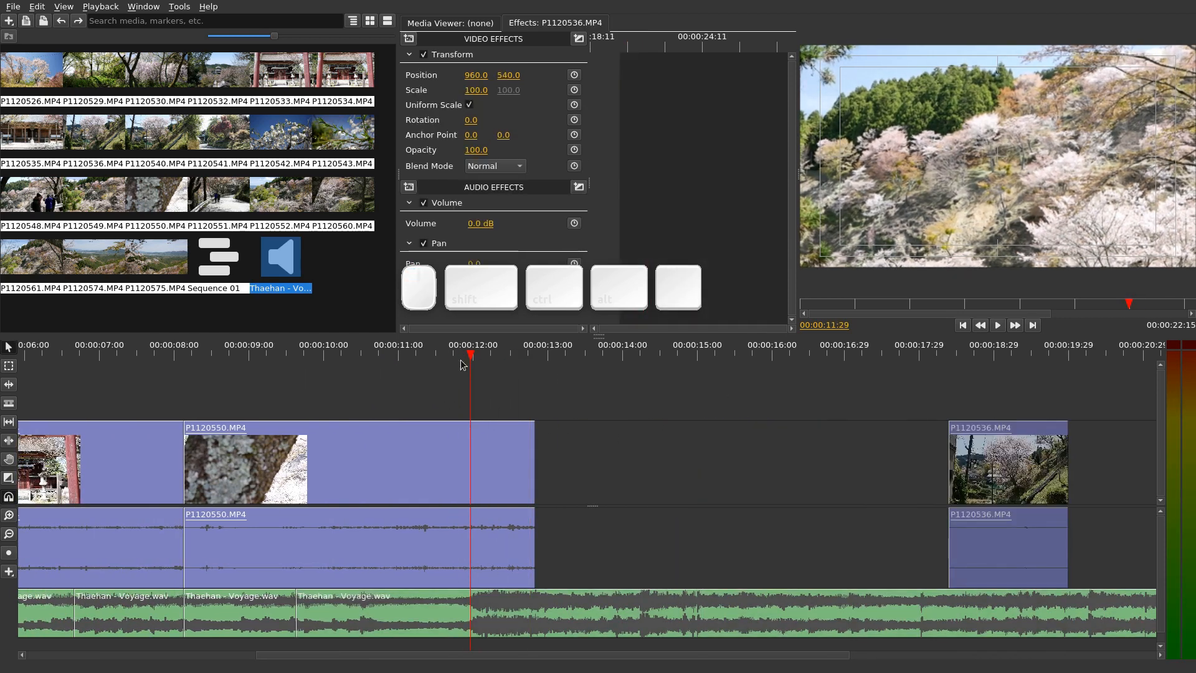
key("ctrl+v")
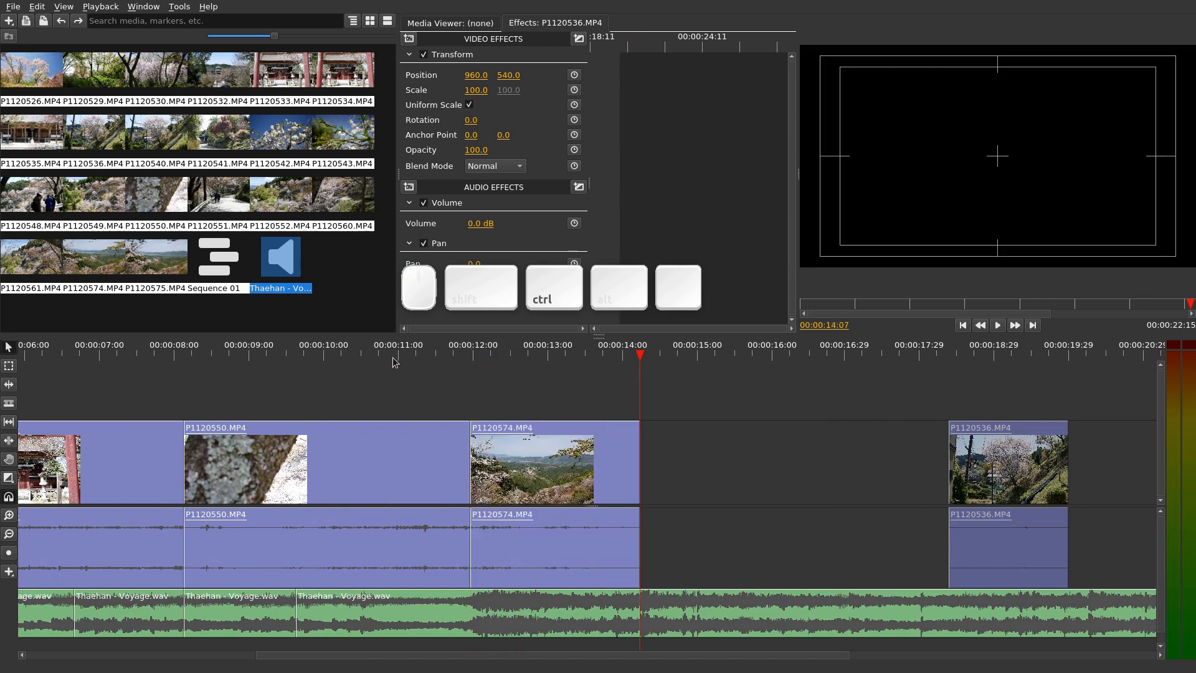
- Play the sequence forwards and backwards from 00:00:07:20 to check the cuts to P1120550.MP4 and P1120574.MP4 against the music
left_click(149, 352)
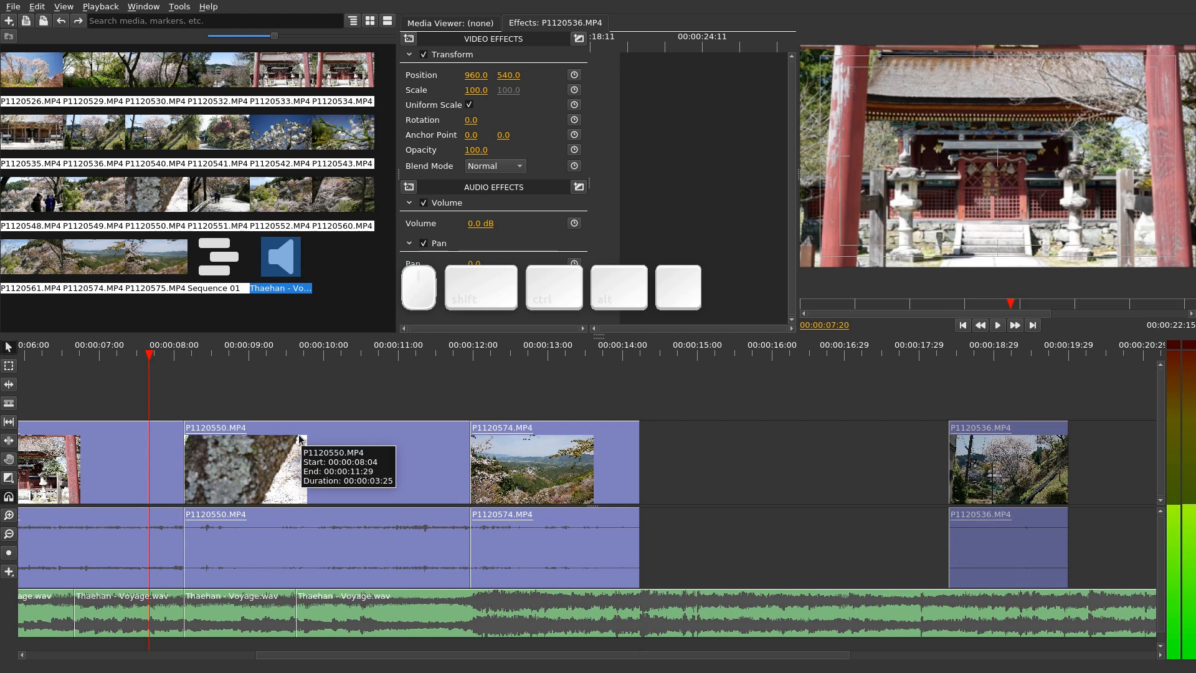
key("l")
key("space")
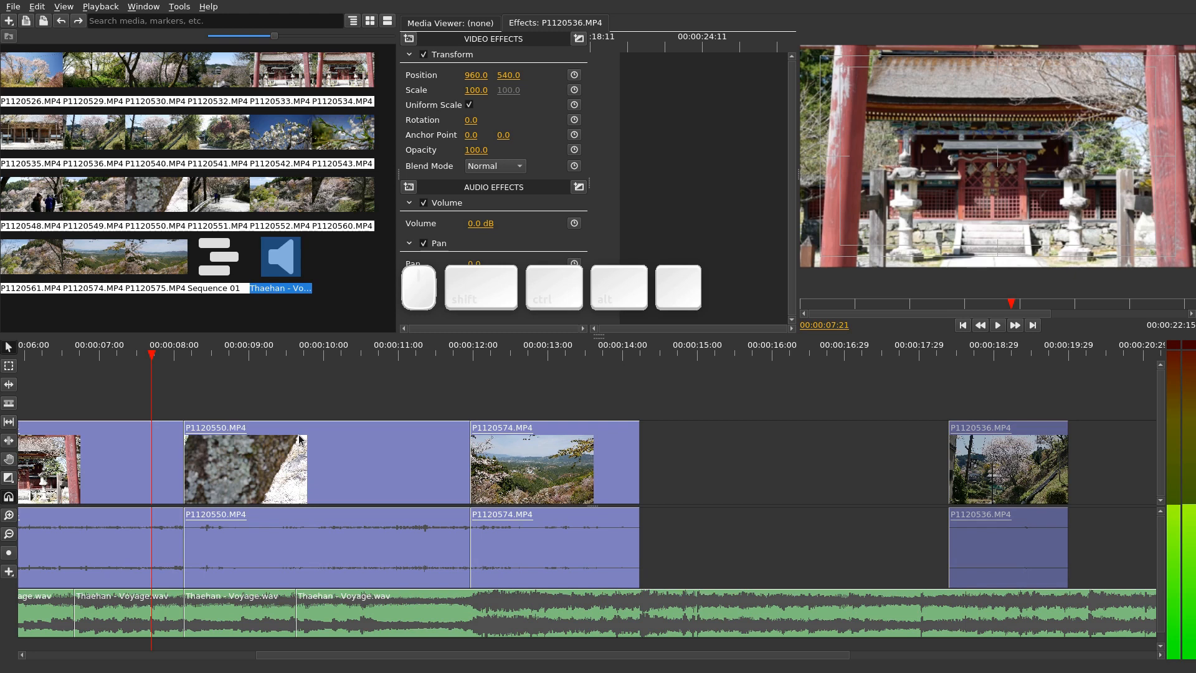
key("l")
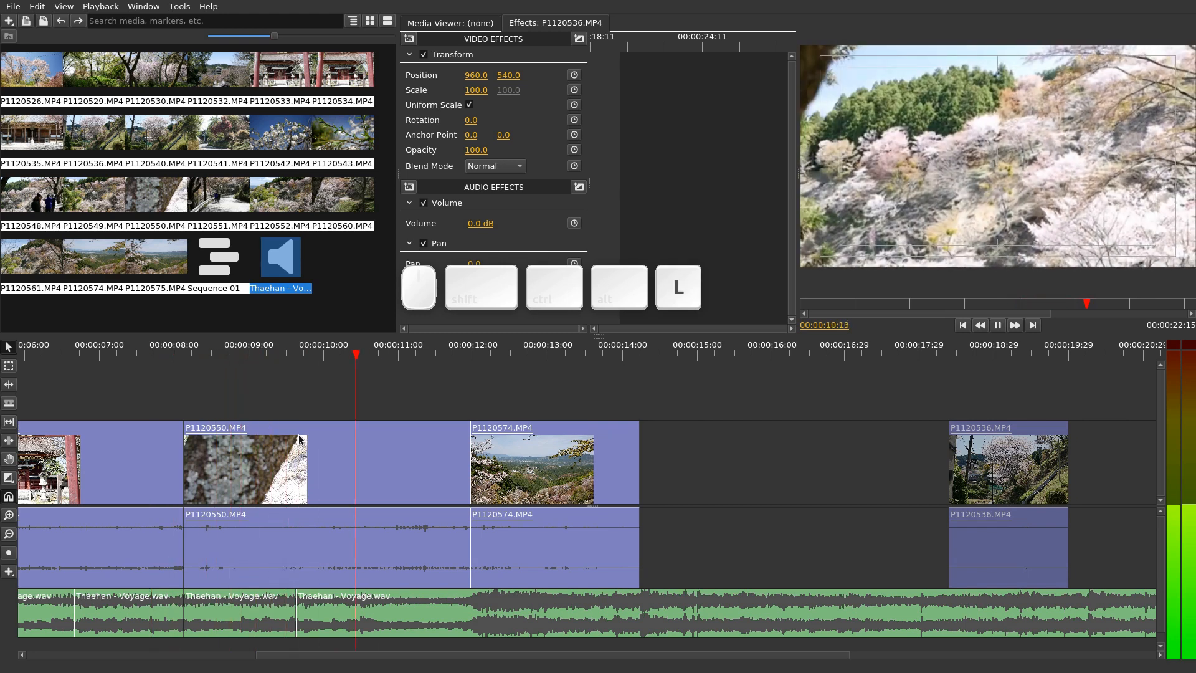
key("k")
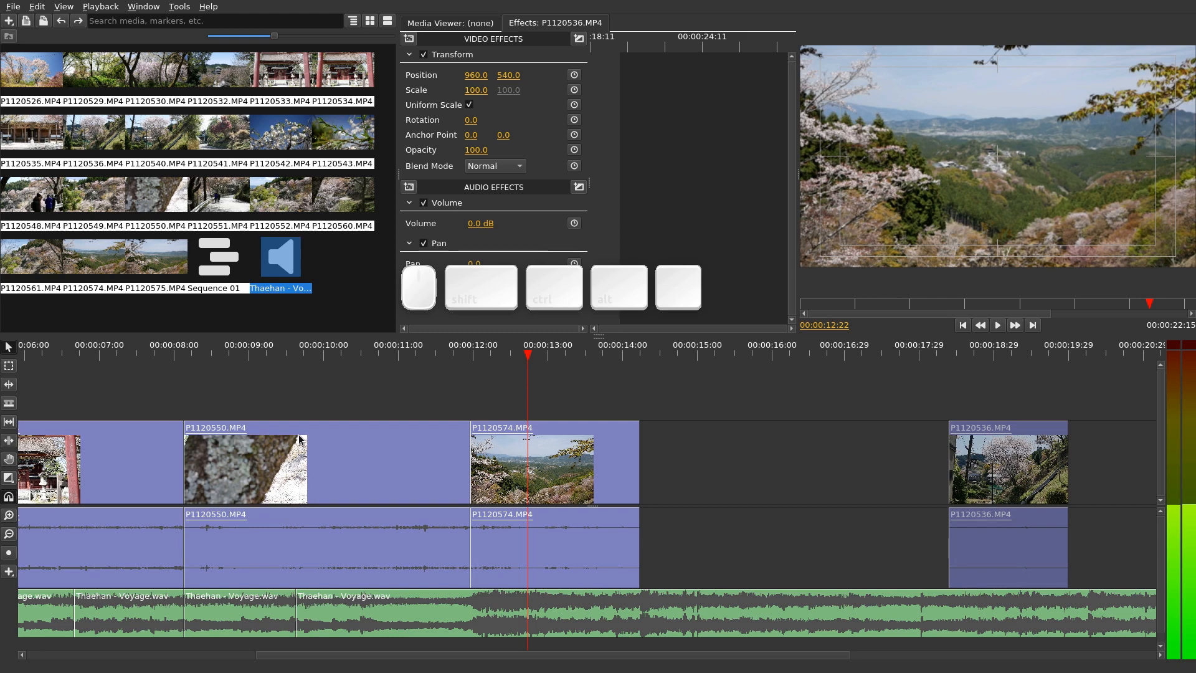
key("j")
key("k")
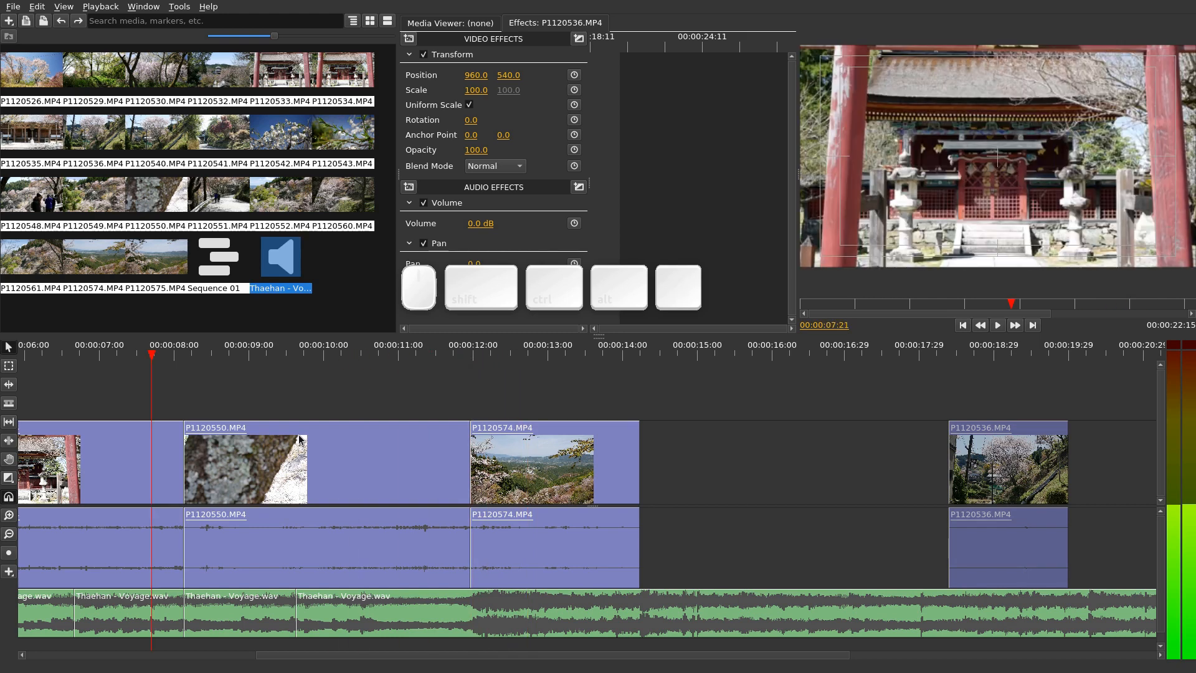
key("l")
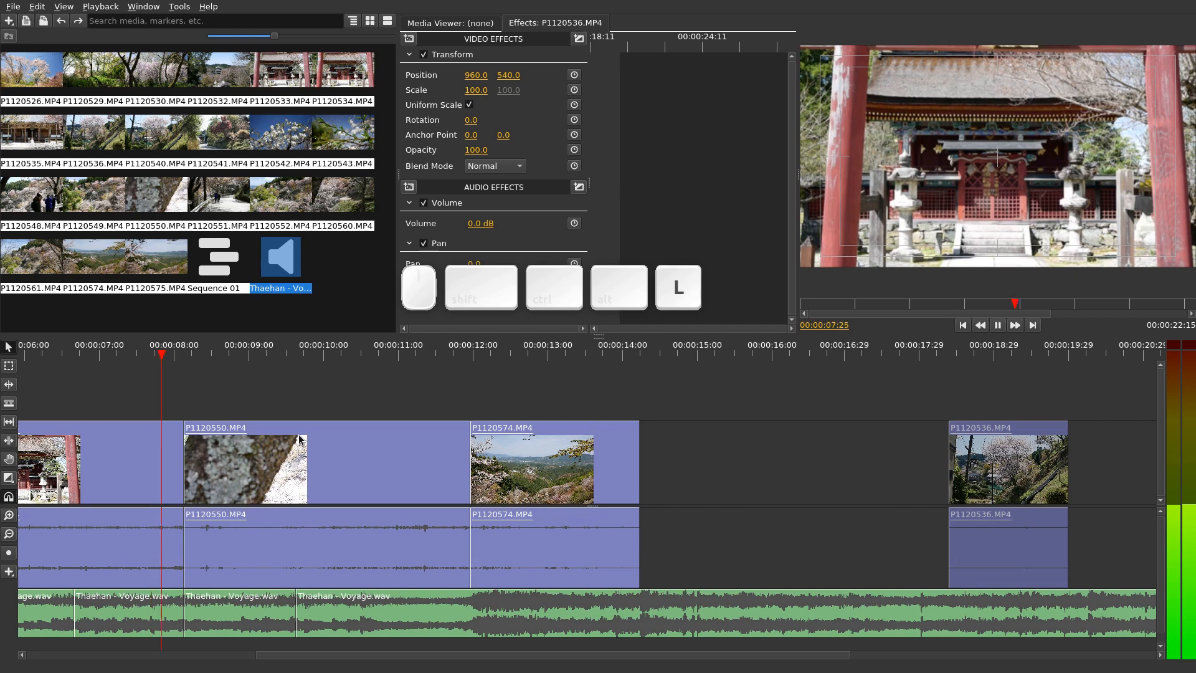
key("l")
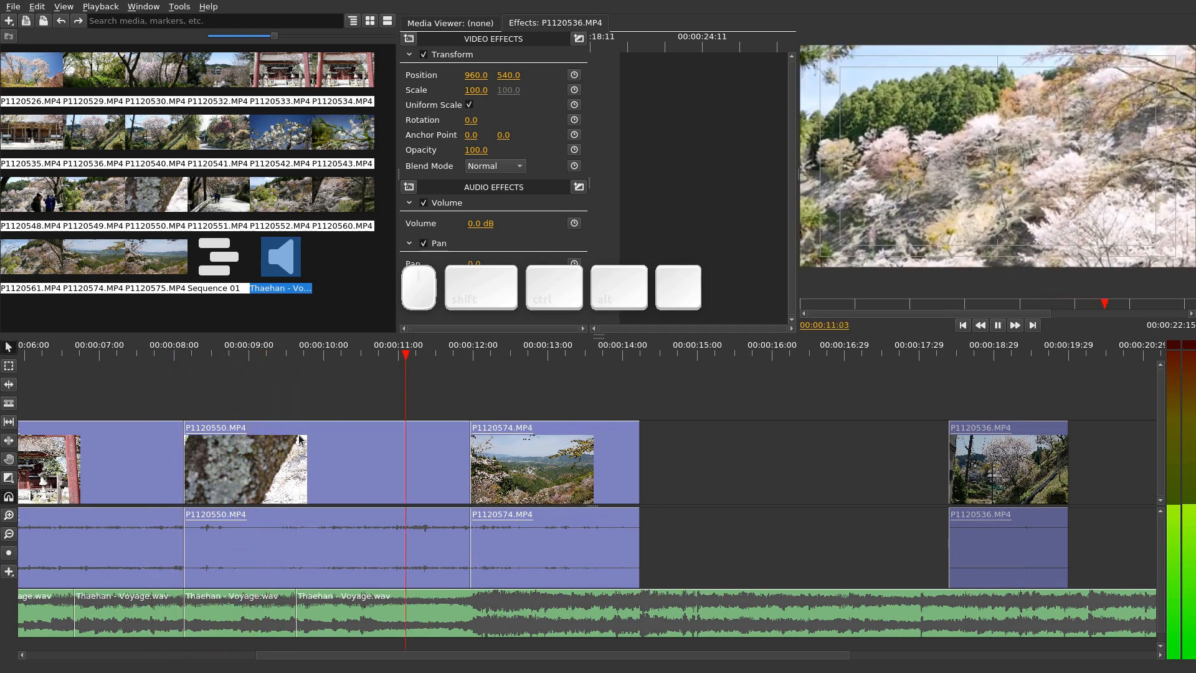
key("space")
key("j")
key("space")
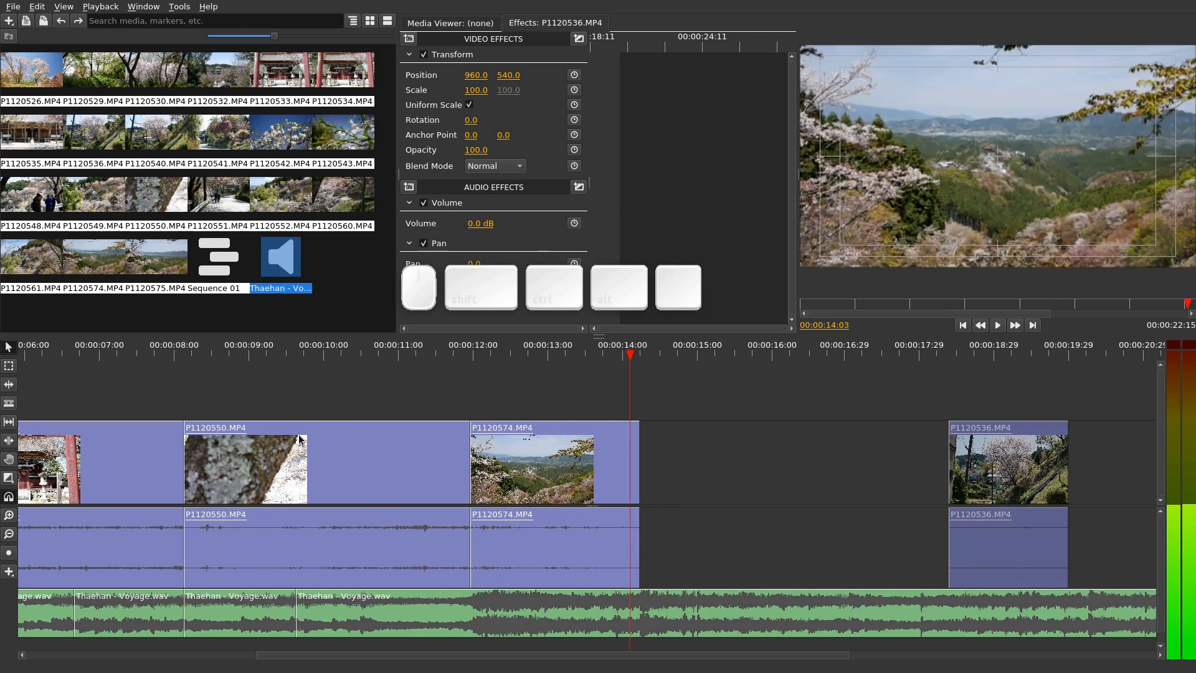
- Move P1120536.MP4 to 00:00:14:15 and extend the end of P1120574.MP4 to meet it, playing the section against the music
left_click(438, 354)
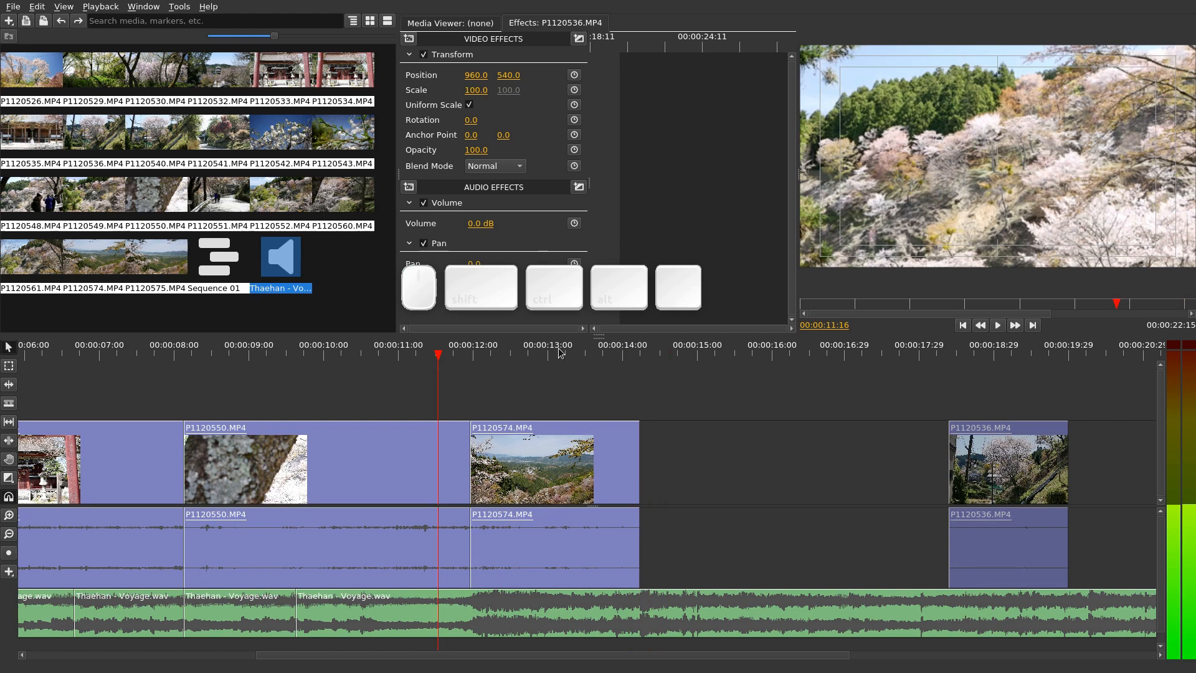
key("space")
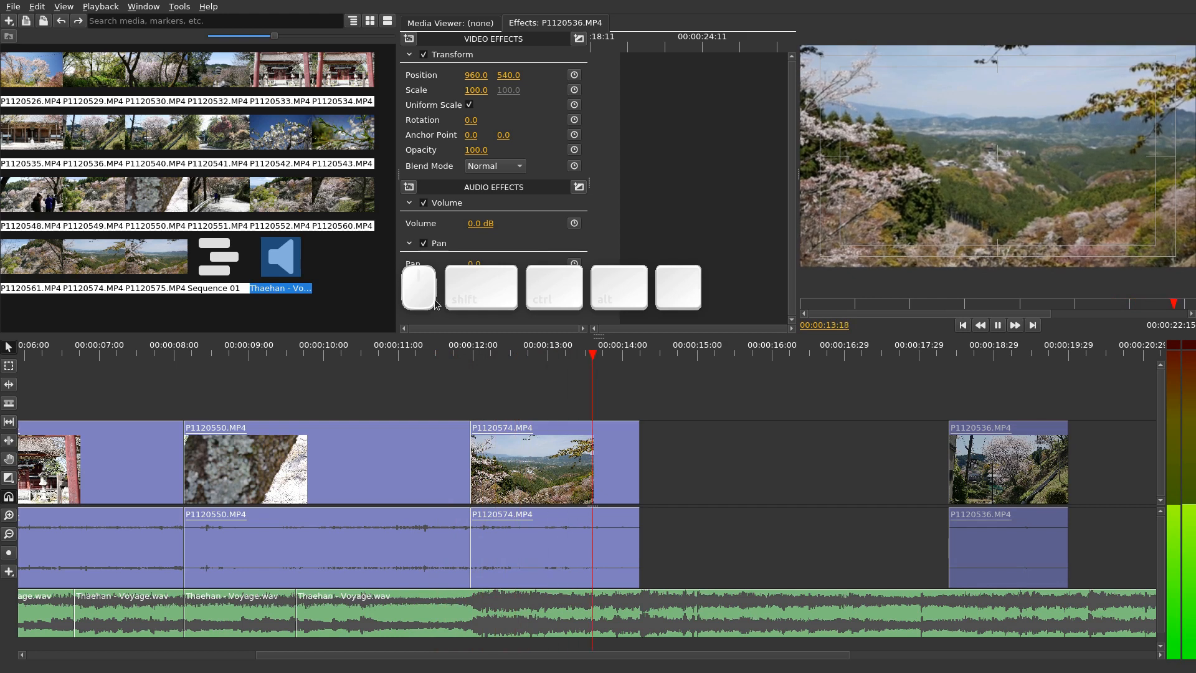
key("space")
left_click_drag(979, 465, 710, 449)
key("space")
left_click(584, 350)
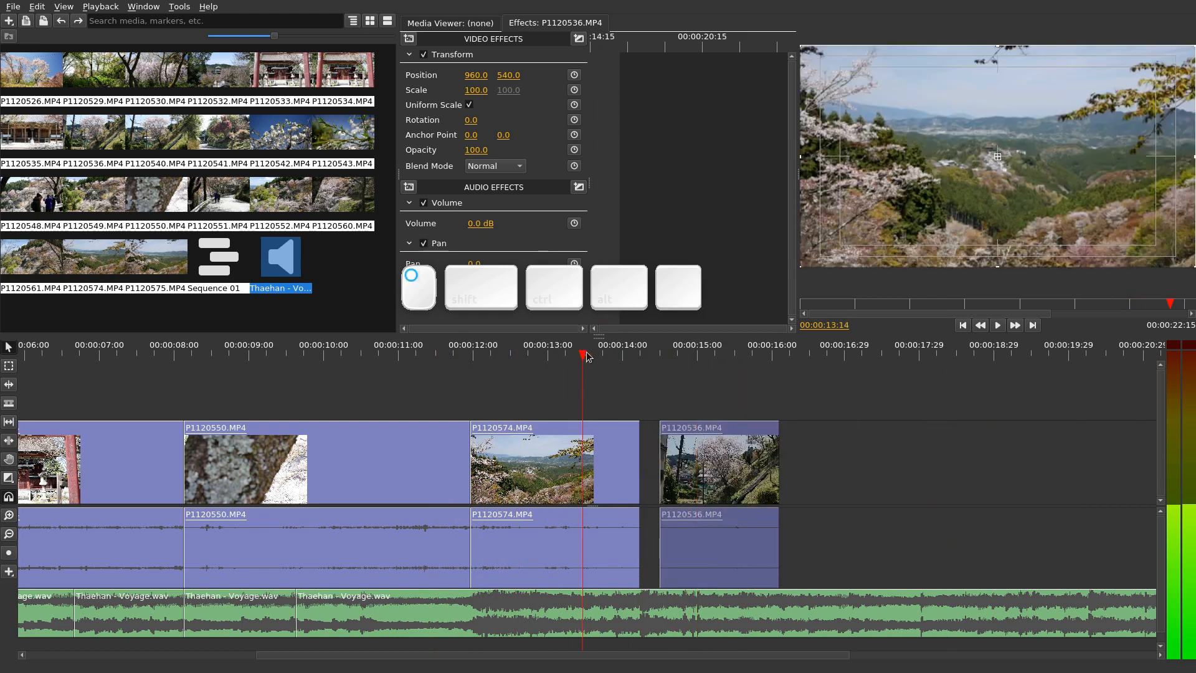
key("space")
left_click_drag(638, 475, 654, 474)
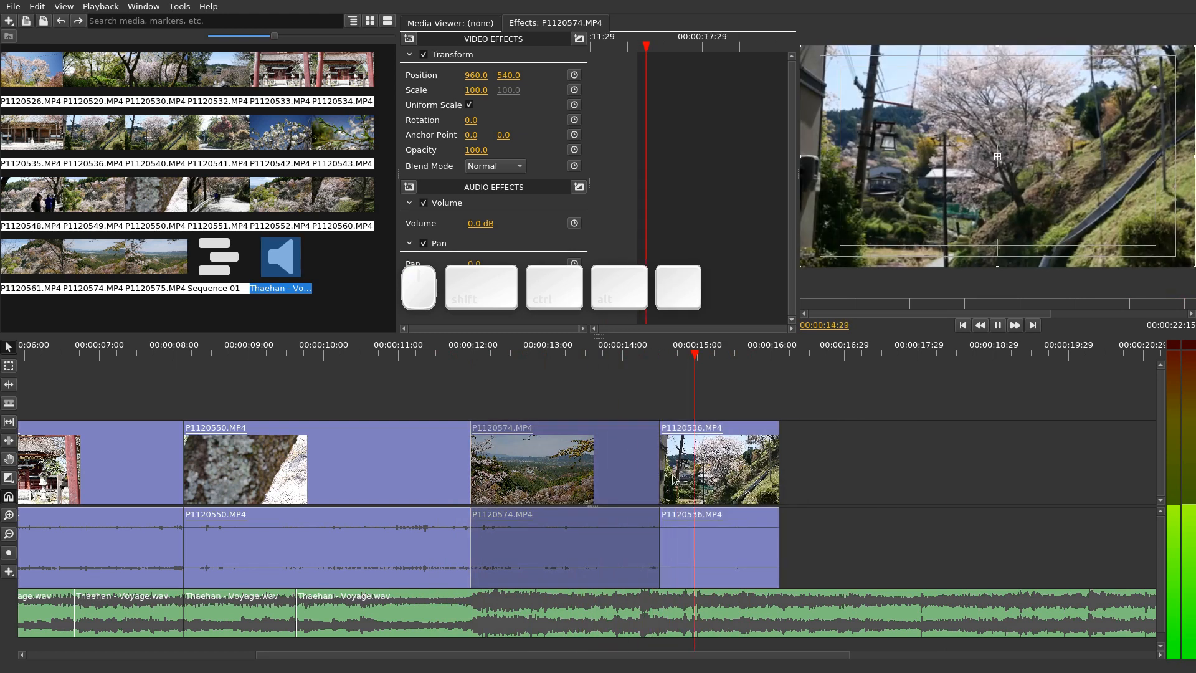
- Play from 00:00:14:00 with the last music segment selected and split it on the beat at 00:00:15:01
key("space")
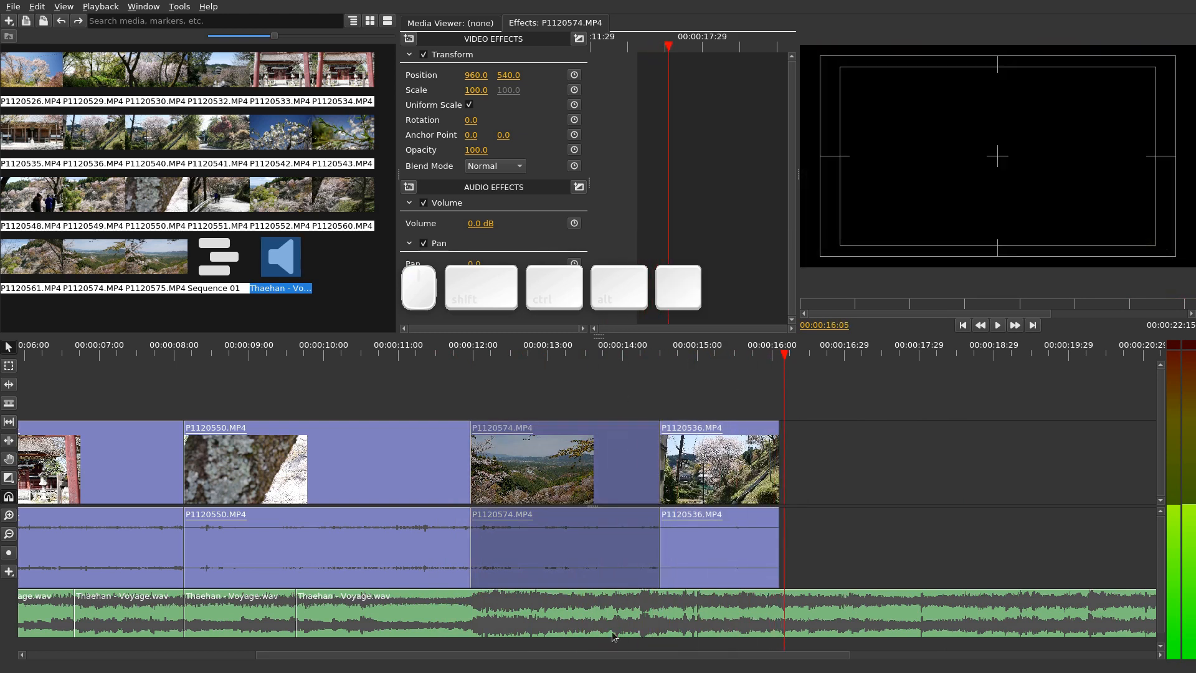
left_click(616, 362)
left_click(619, 617)
left_click(623, 354)
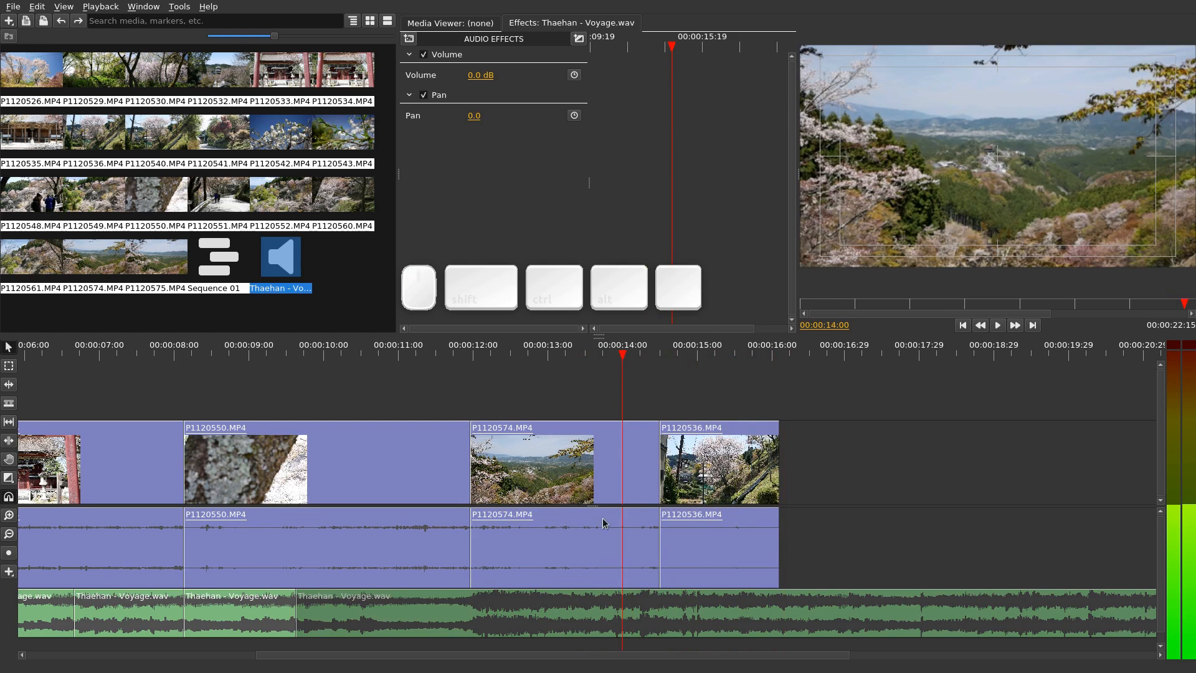
key("space")
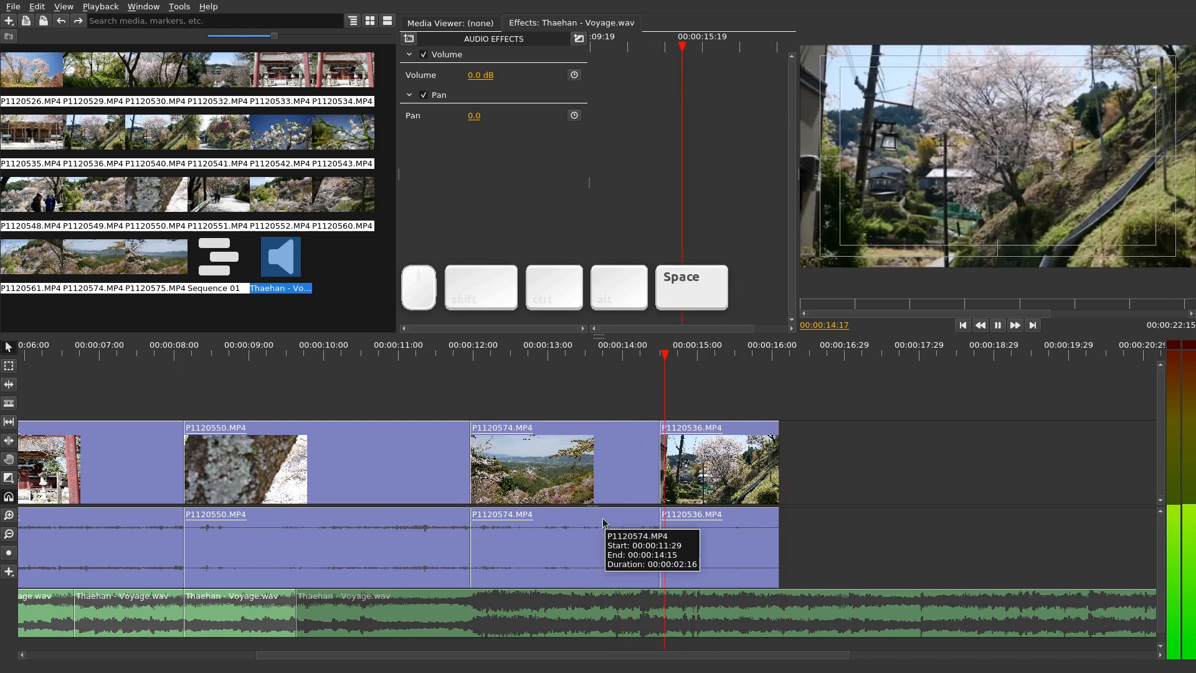
key("ctrl+k")
key("space")
- Move P1120536.MP4 16 frames later to the music split at 00:00:15:01 and extend the end of P1120574.MP4 to meet it
left_click(717, 465)
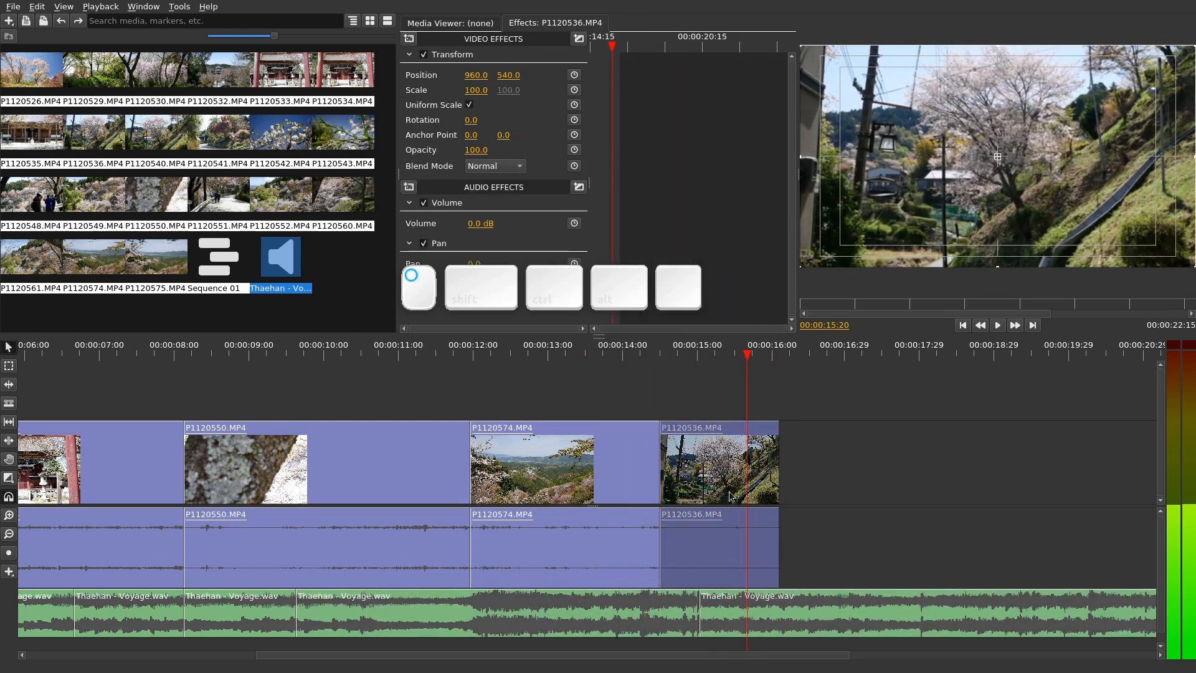
left_click_drag(717, 465, 756, 464)
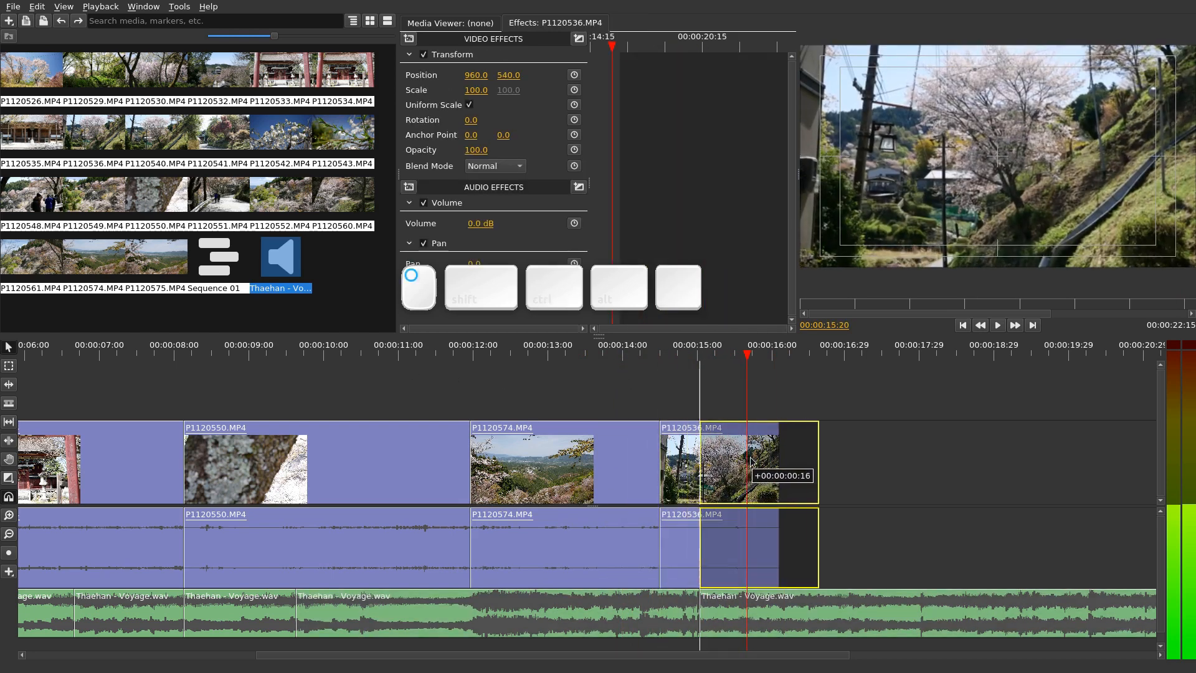
left_click(662, 465)
left_click_drag(662, 464, 699, 464)
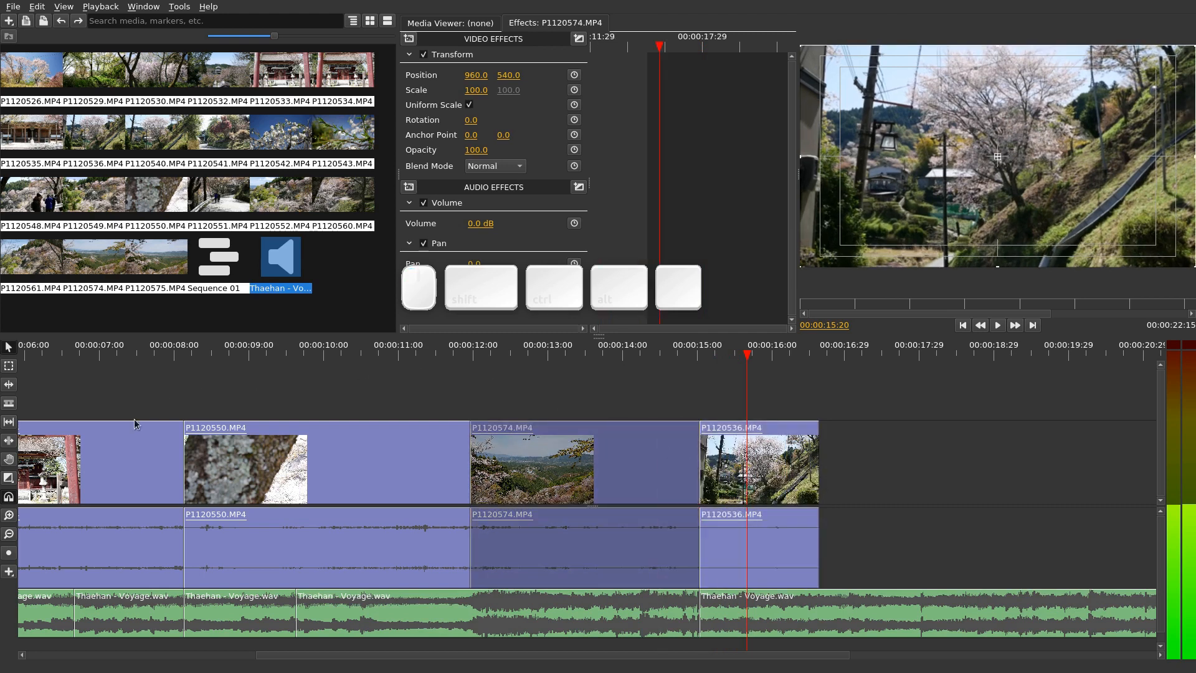
- Play the whole sequence from the beginning to just past the end of P1120536.MP4
scroll(427, 432, "up", 6)
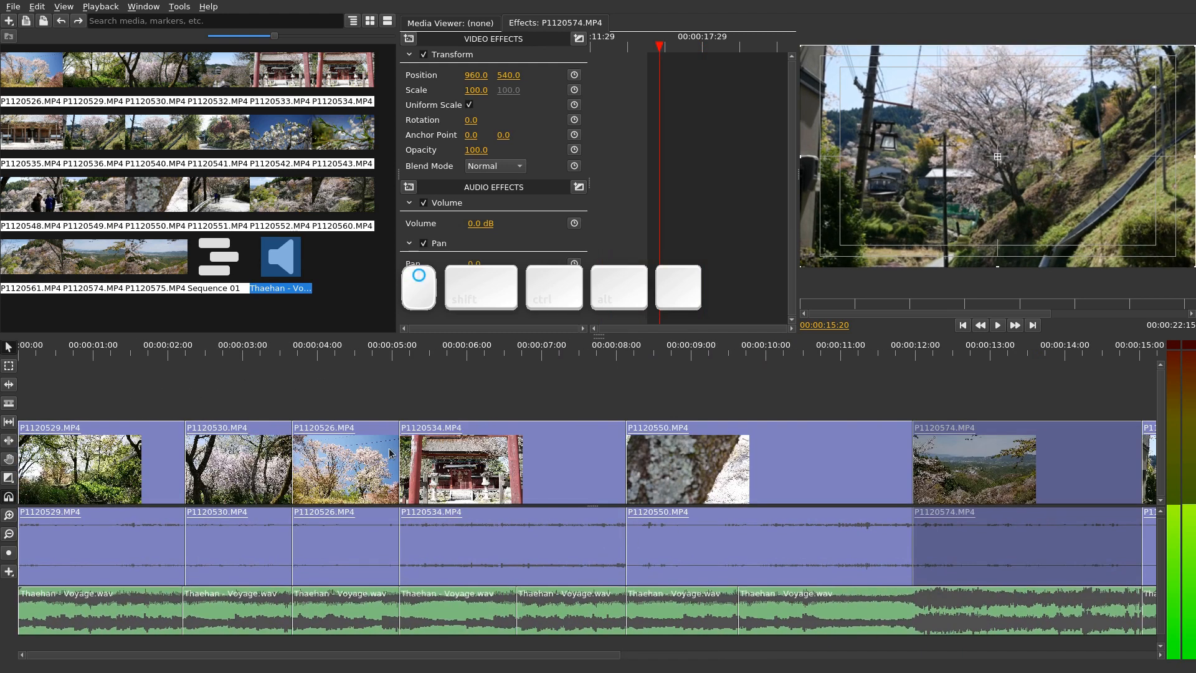
left_click(38, 352)
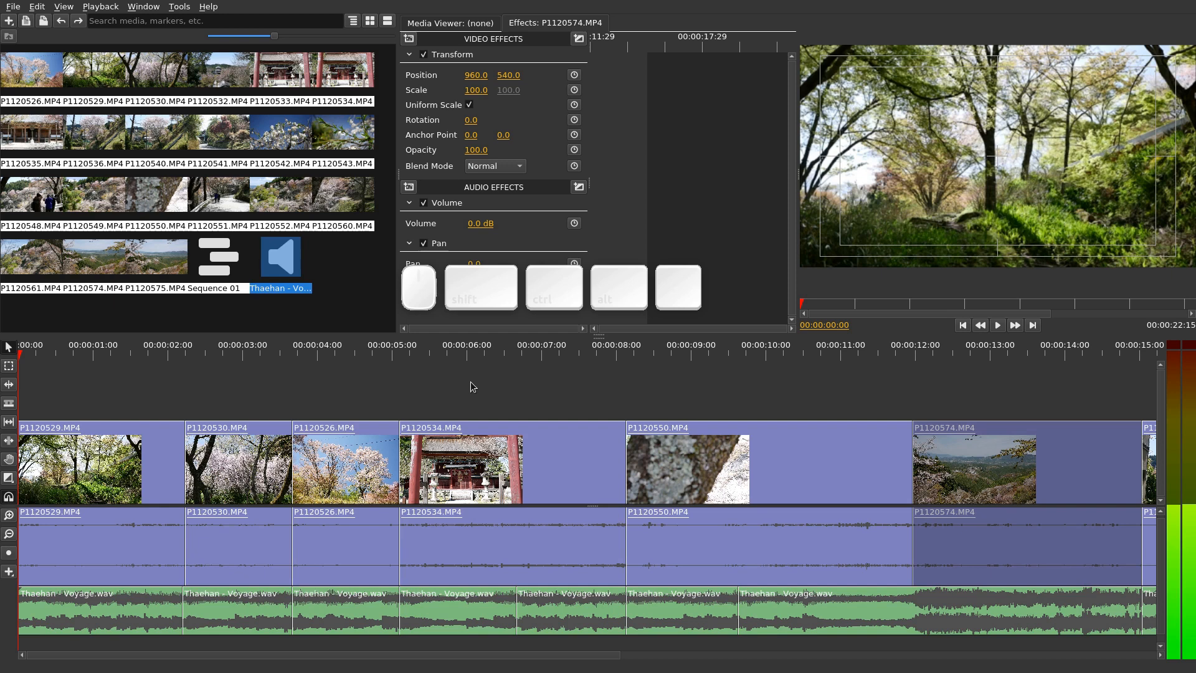
key("space")
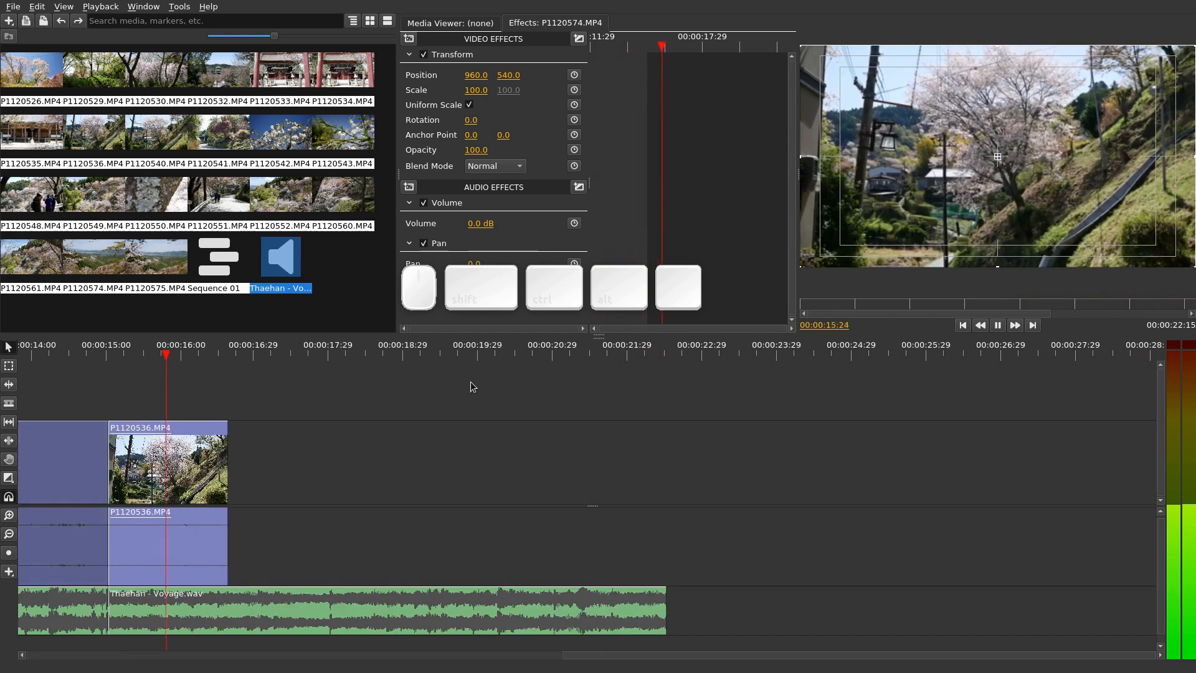
key("space")
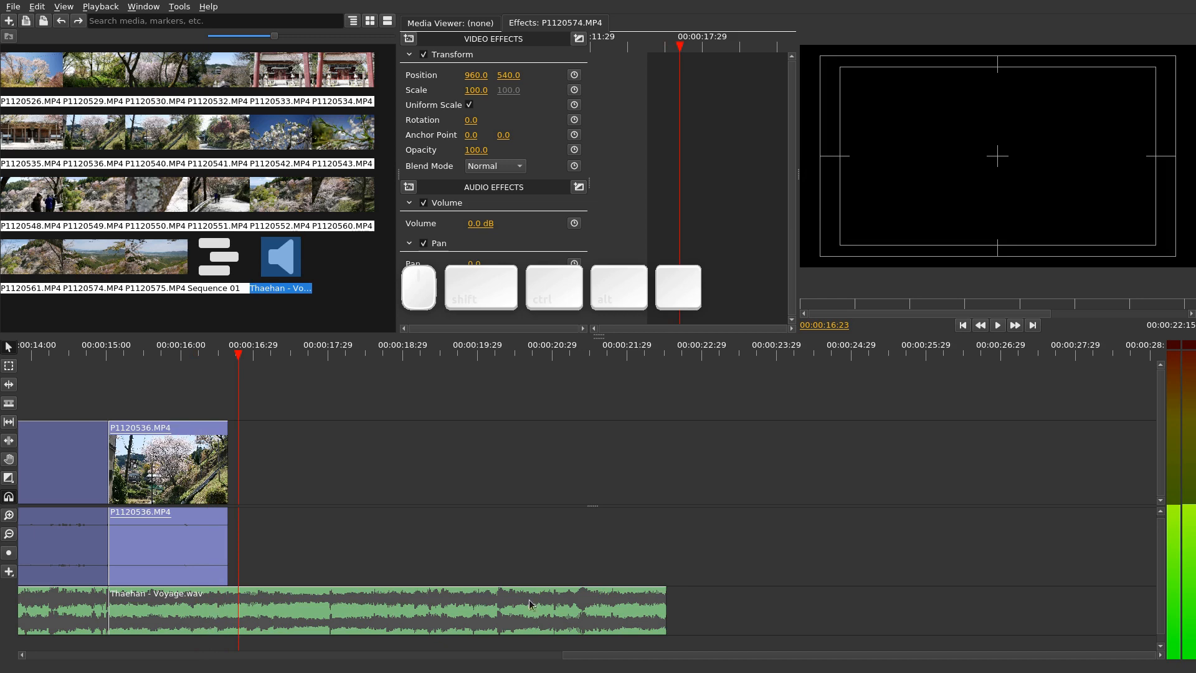
- Scrub through P1120534.MP4 and P1120550.MP4, and trim the end of P1120550.MP4 back to 00:00:11:11
scroll(302, 571, "left", 3)
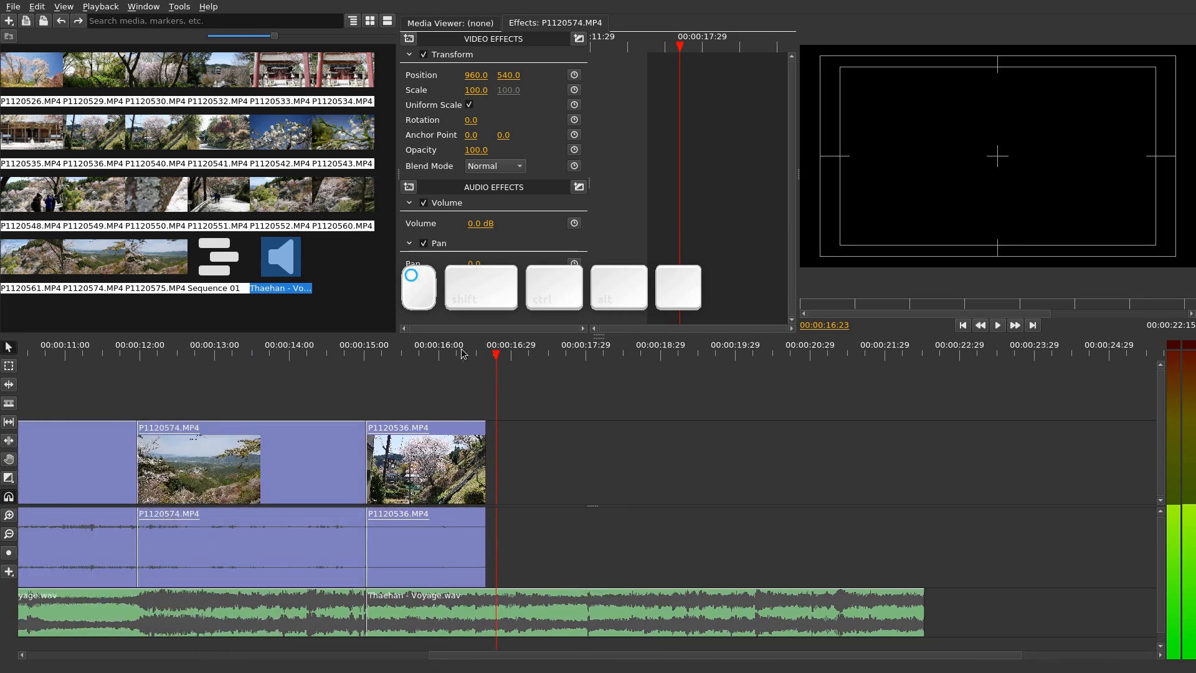
left_click(452, 397)
scroll(650, 493, "left", 5)
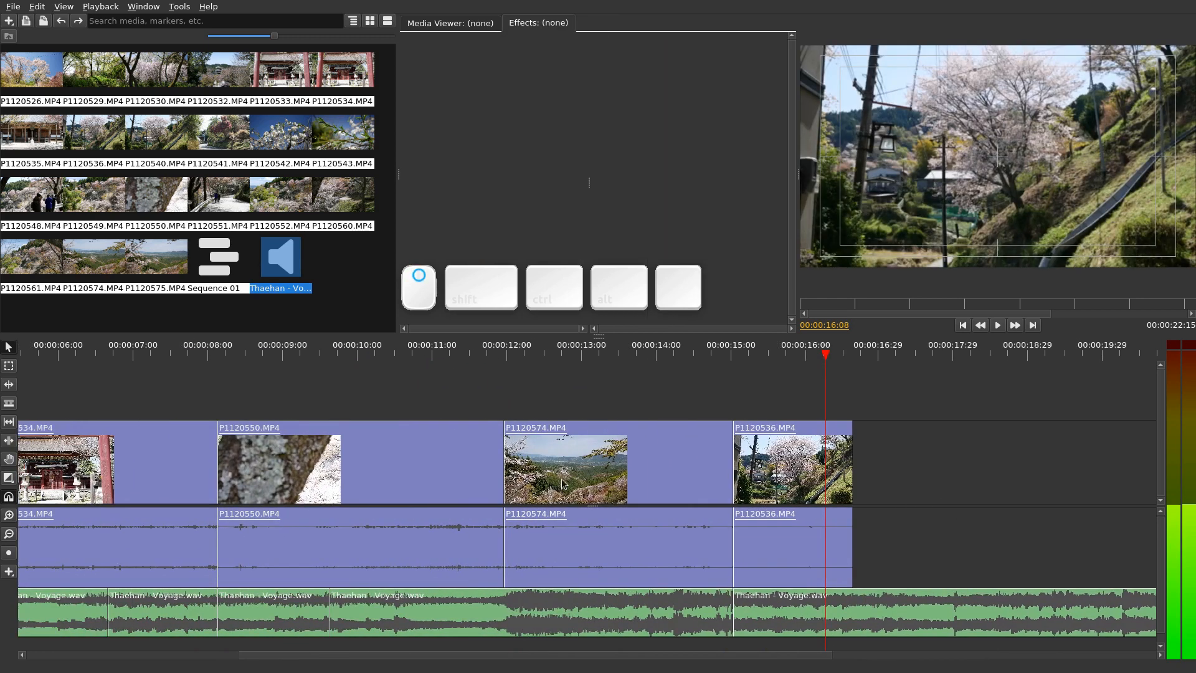
scroll(648, 478, "left", 4)
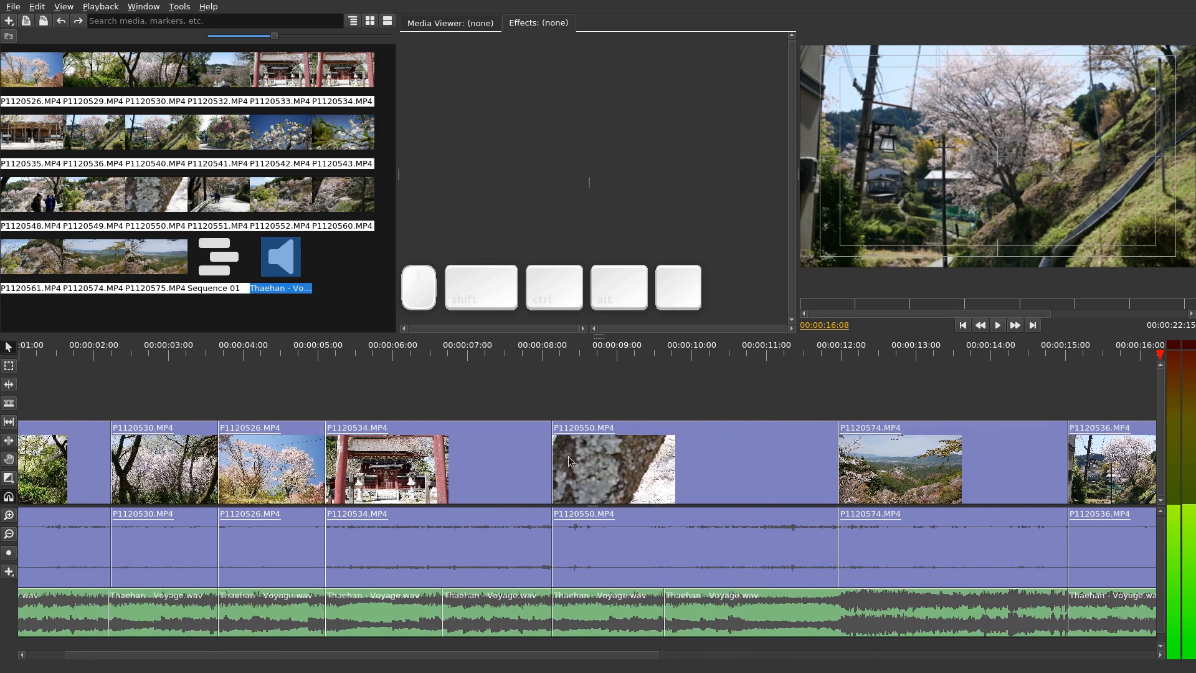
scroll(561, 461, "left", 1)
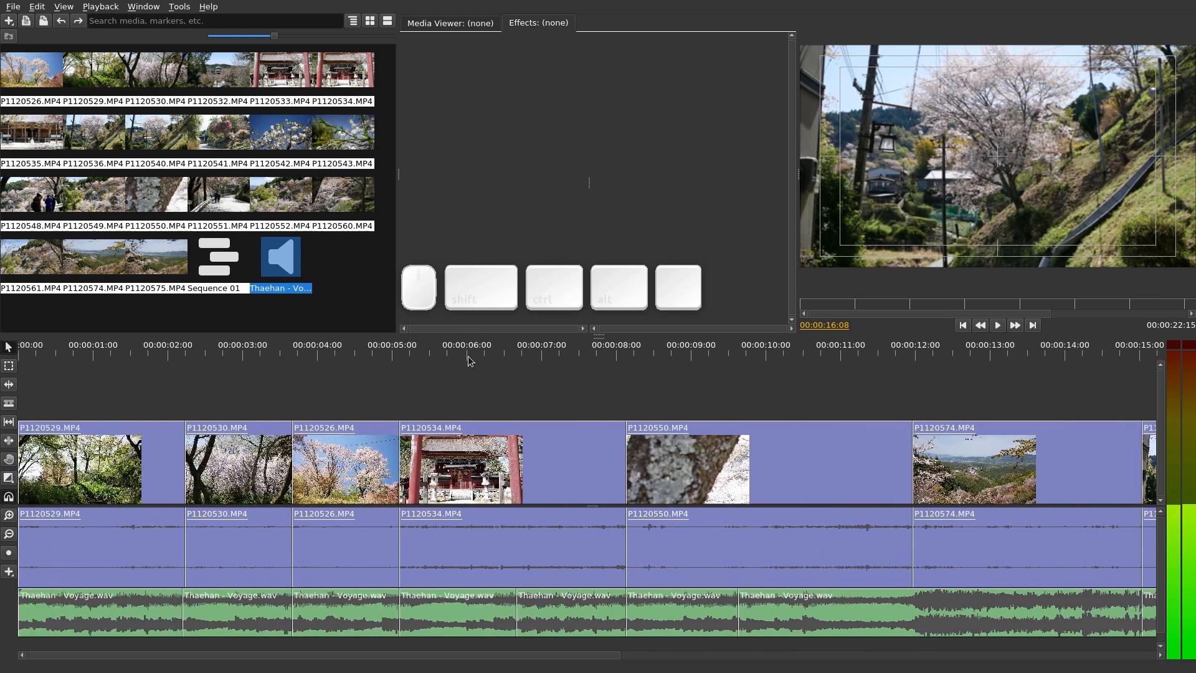
left_click_drag(445, 351, 591, 352)
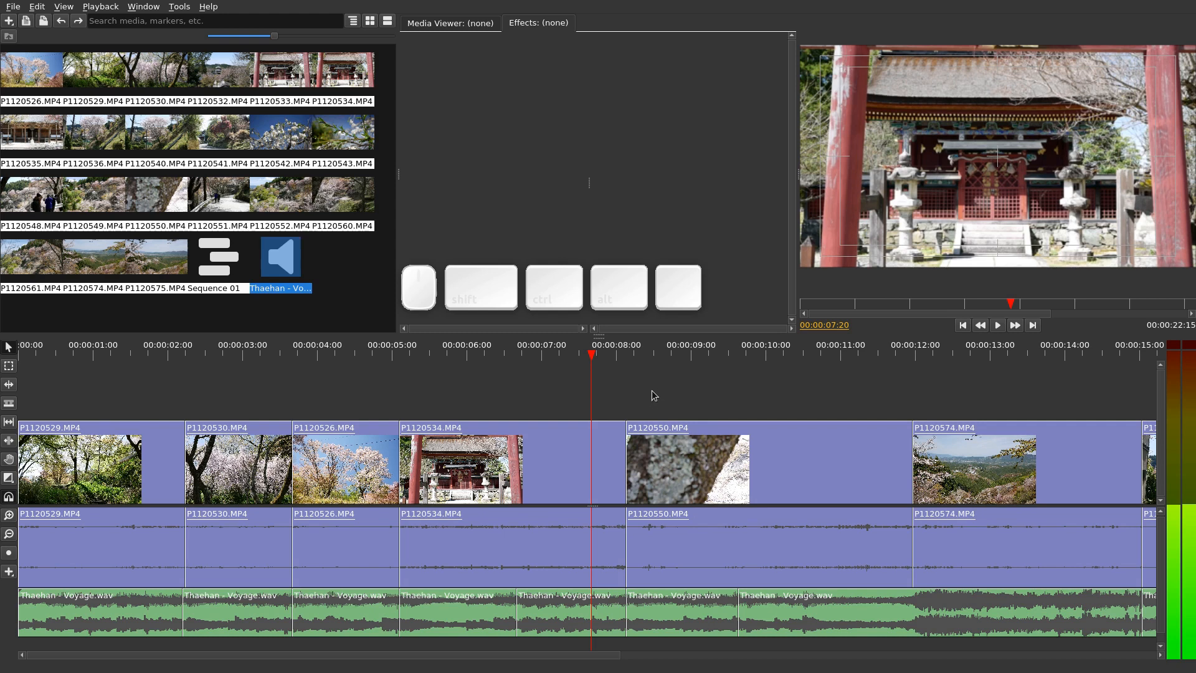
left_click(698, 355)
left_click_drag(701, 355, 847, 364)
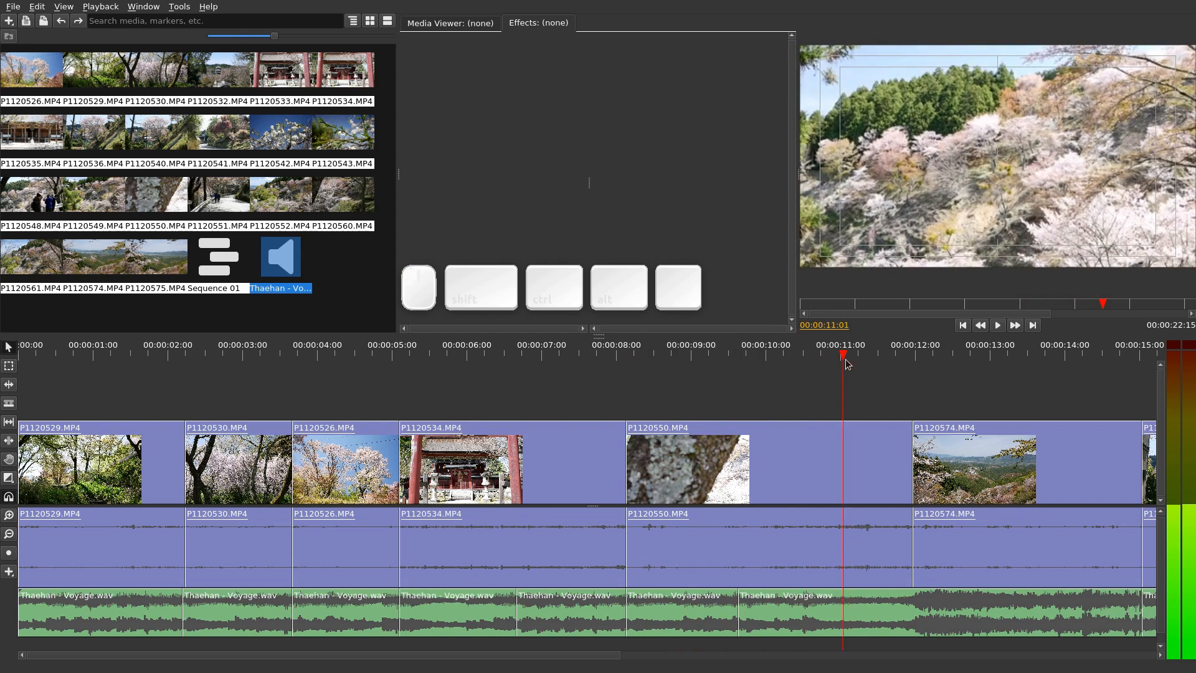
left_click(868, 356)
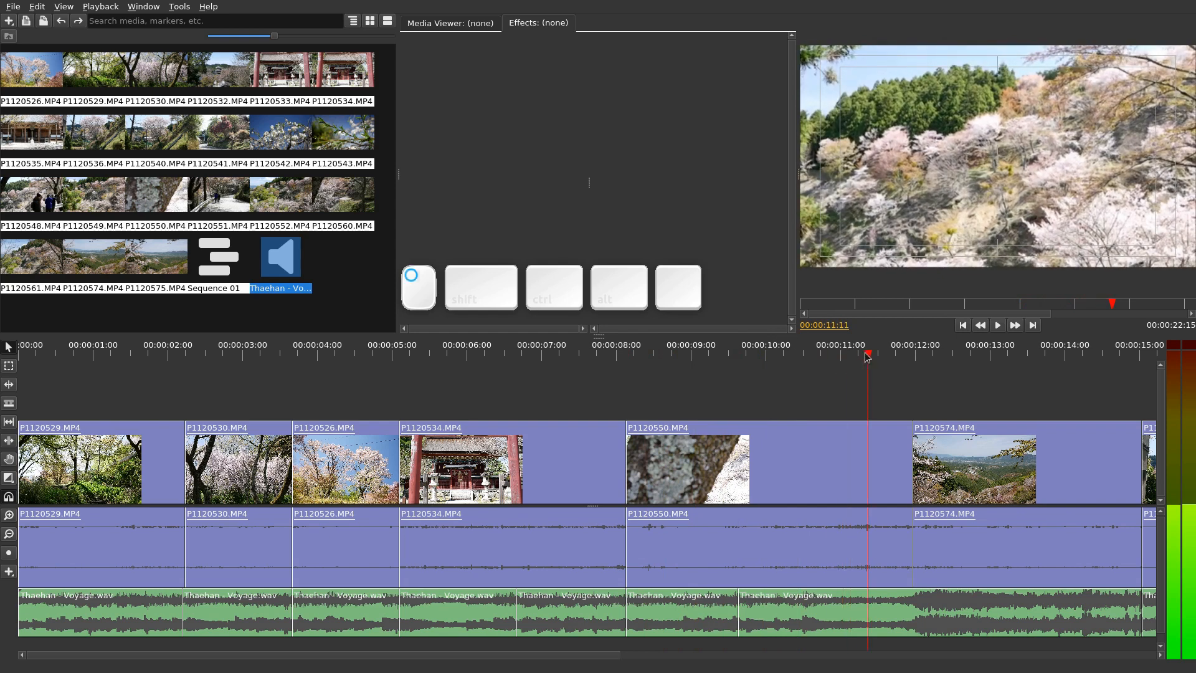
left_click(907, 446)
left_click_drag(907, 446, 868, 454)
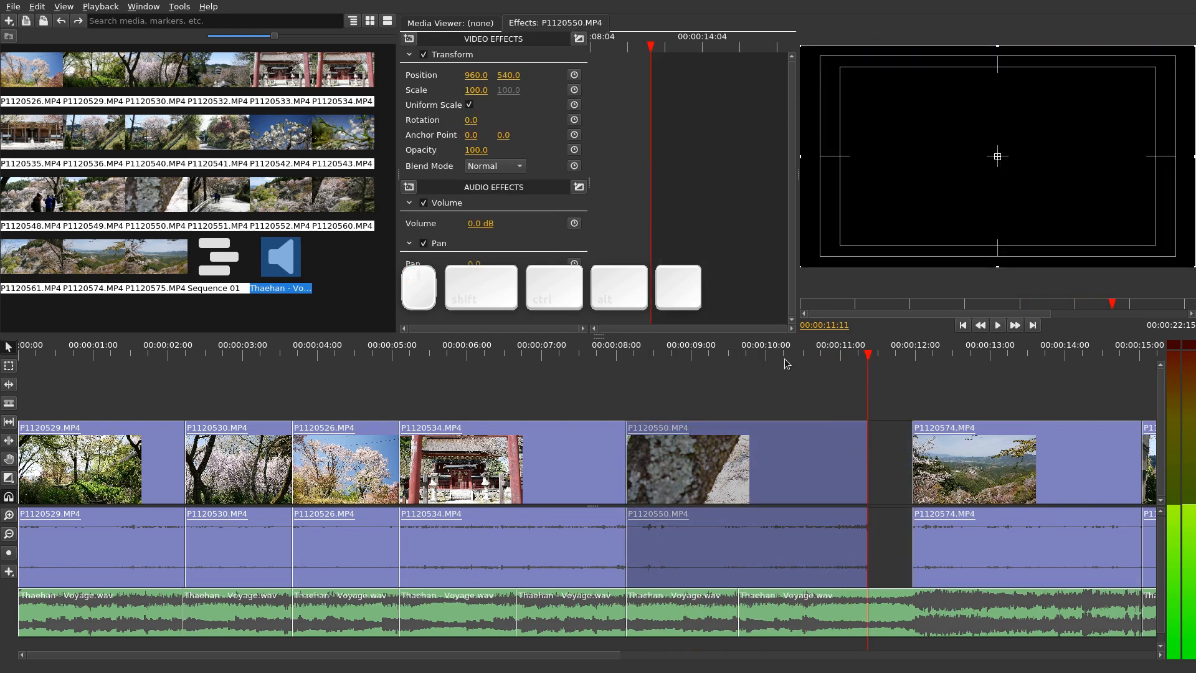
- Play the sequence from the middle of P1120550.MP4 across the gap to 00:00:12:21 in P1120574.MP4
left_click(810, 356)
key("space")
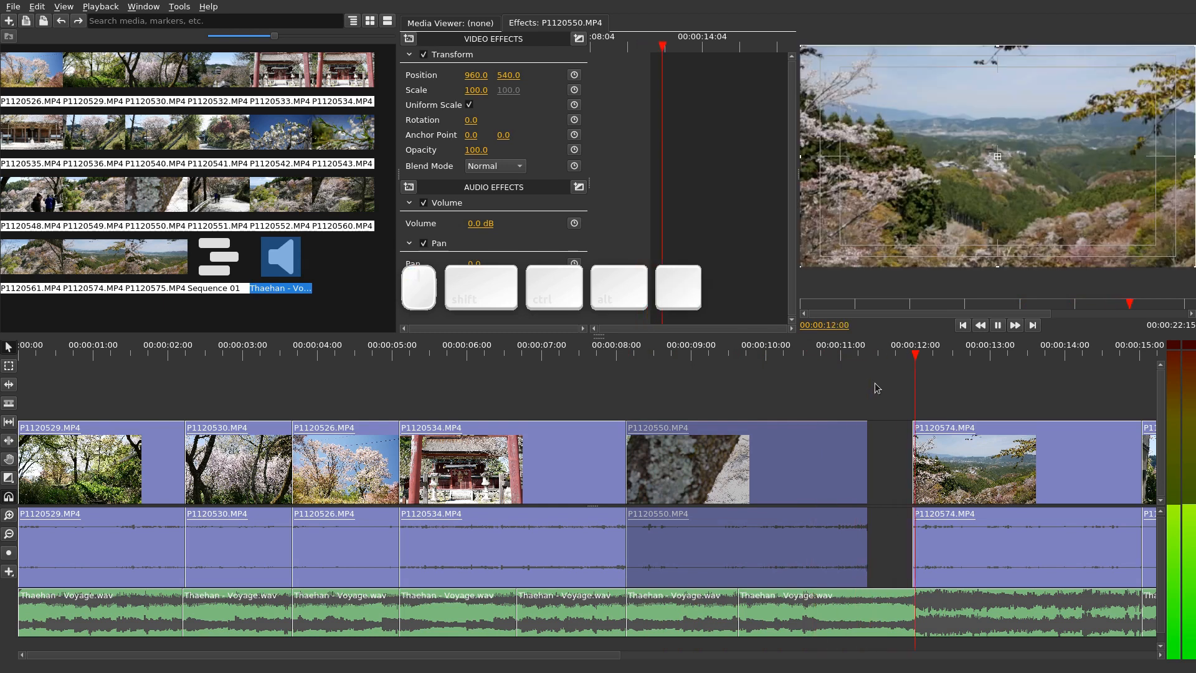
key("space")
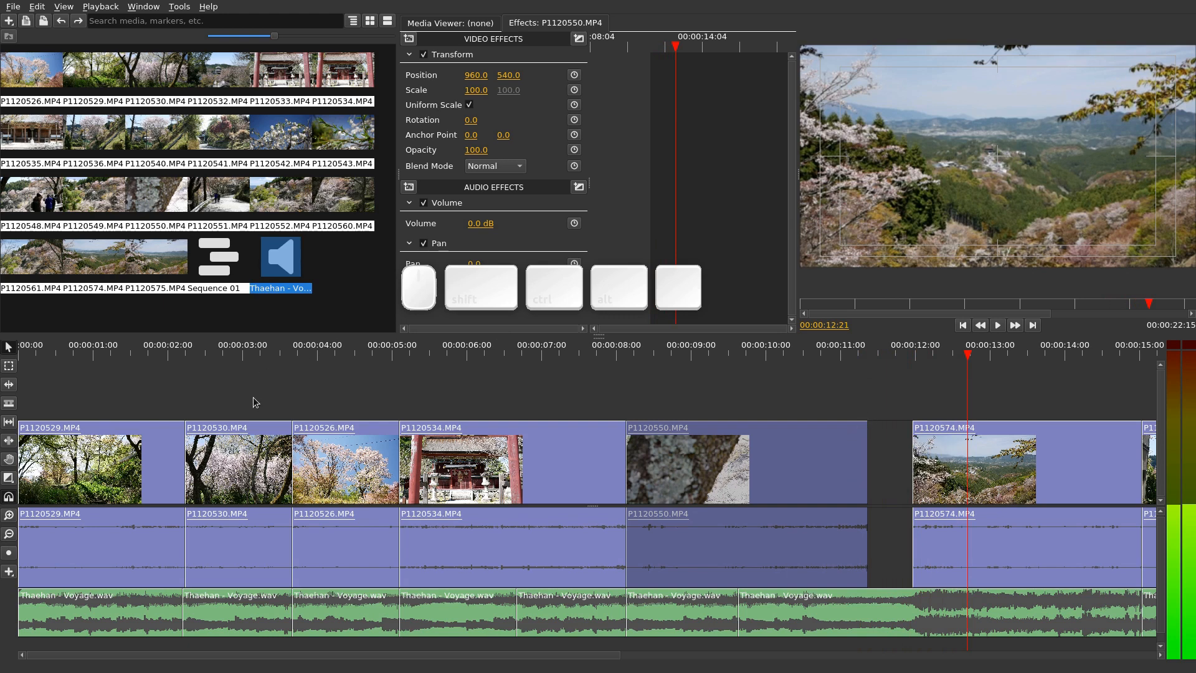
key("r")
left_click_drag(543, 303, 535, 372)
right_click(533, 354)
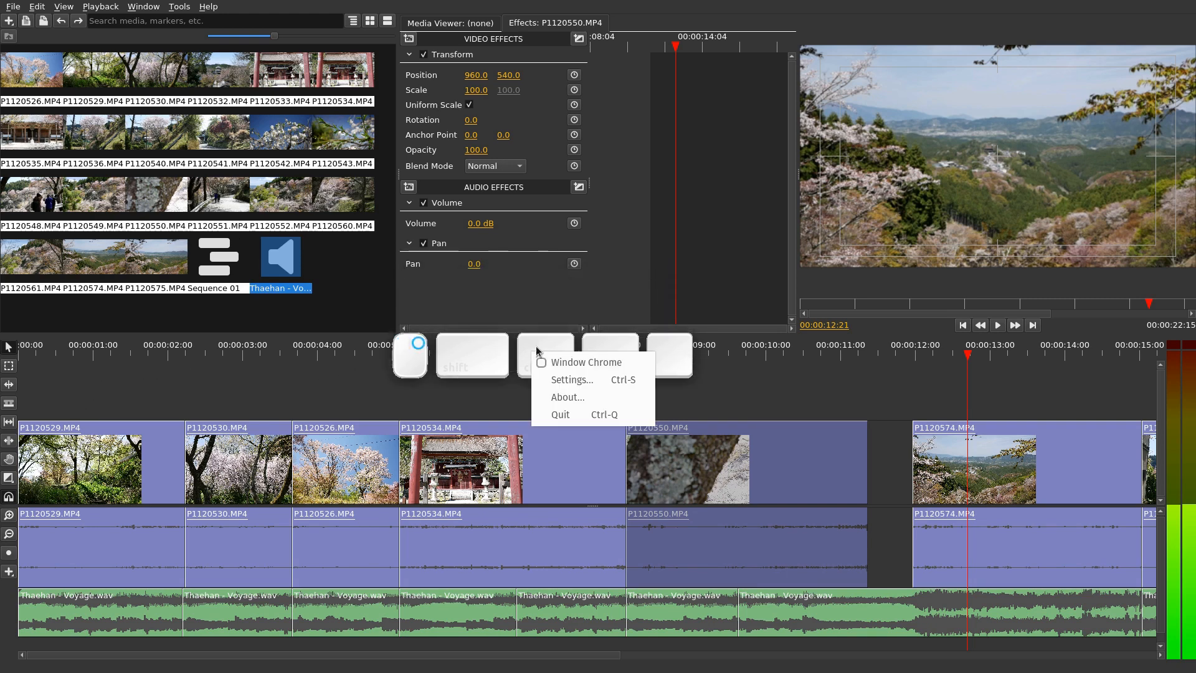
left_click(580, 416)
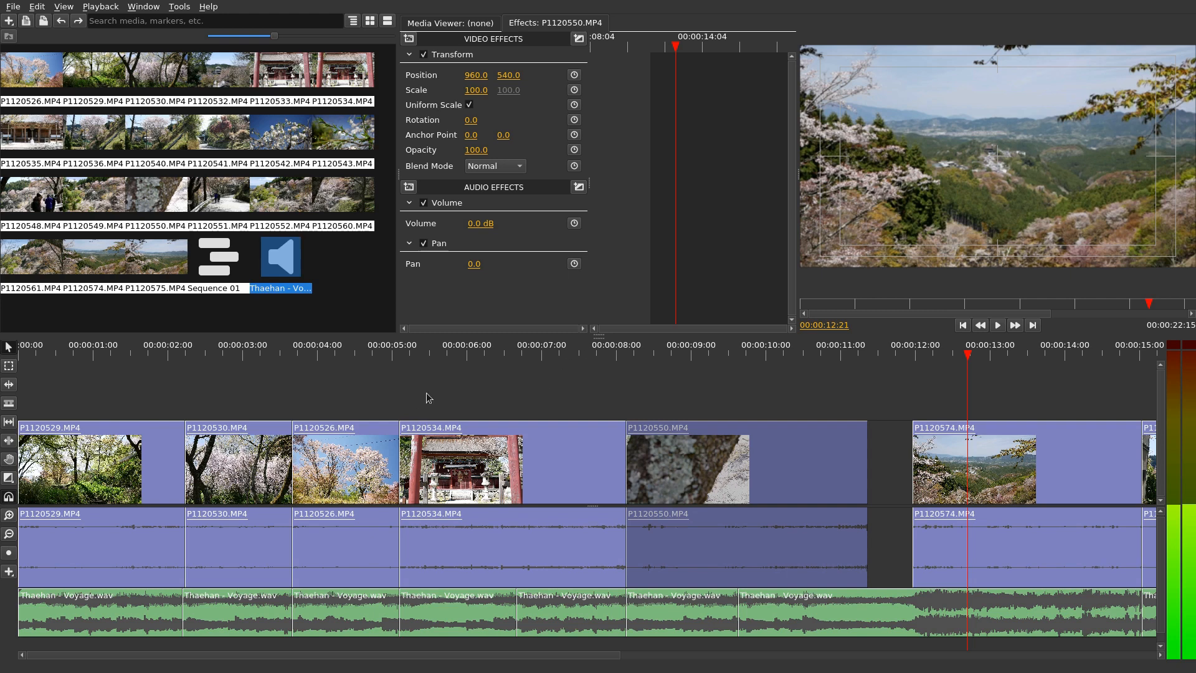
- Move the playhead to 00:00:06:07 in P1120534.MP4, then select all video clips and add the Color Correction effect to them
left_click(375, 355)
left_click_drag(375, 356, 484, 357)
left_click(504, 452)
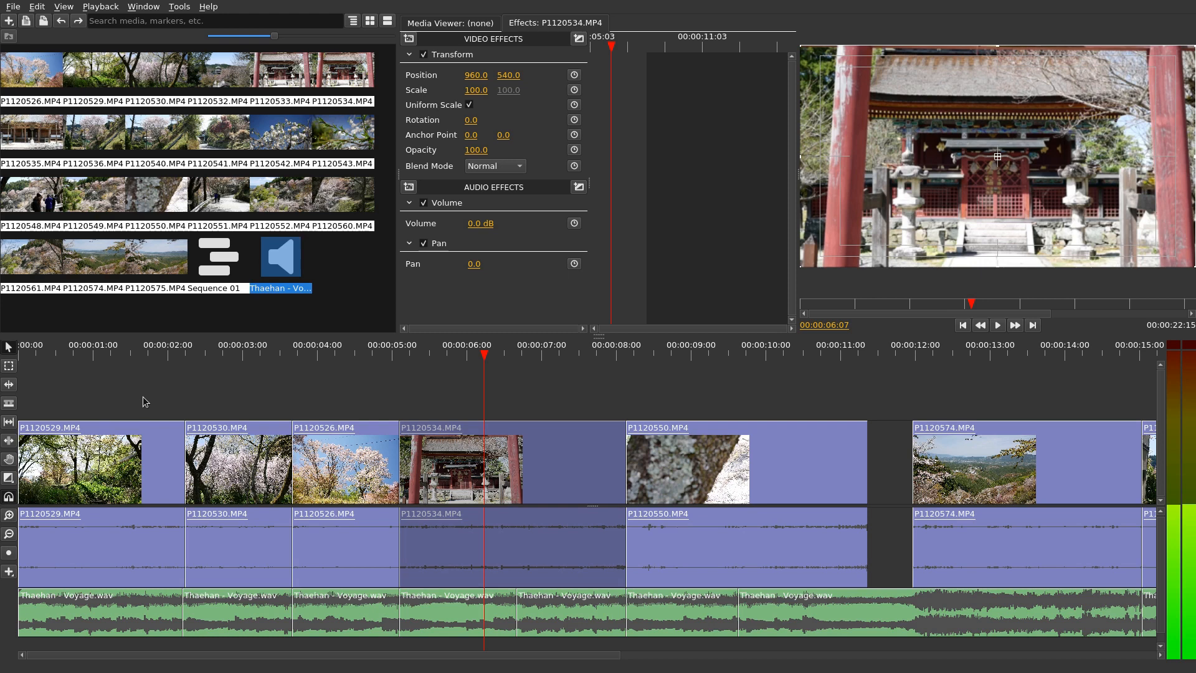
left_click_drag(120, 395, 1129, 541)
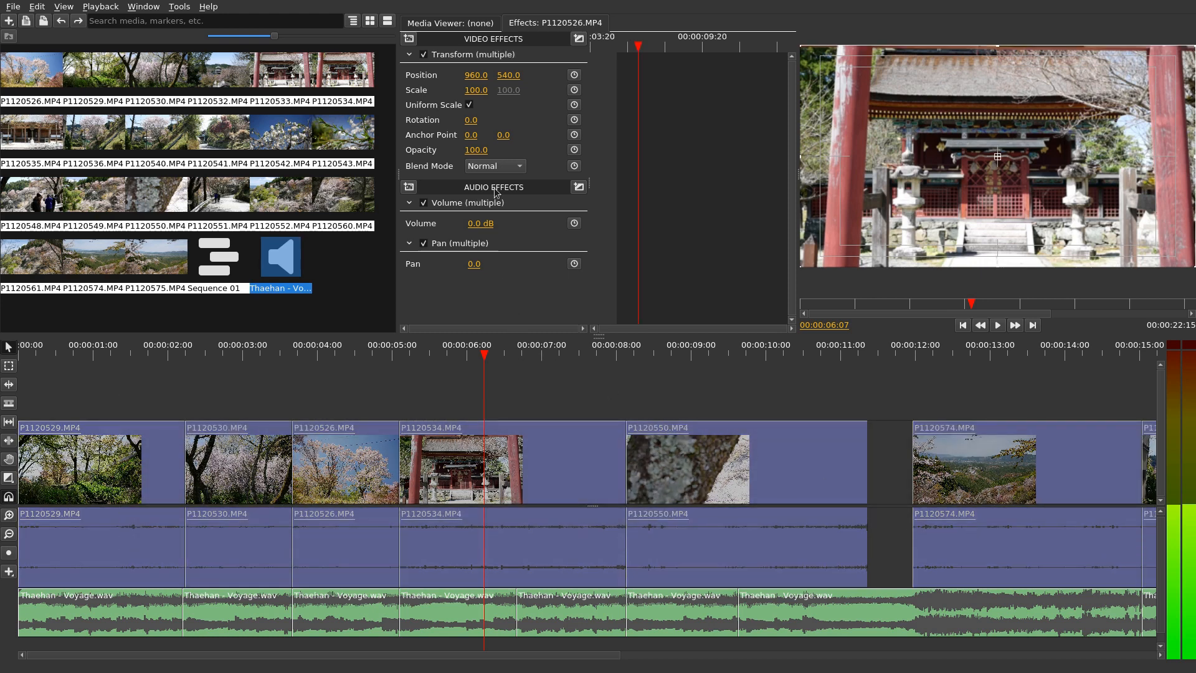
left_click(409, 38)
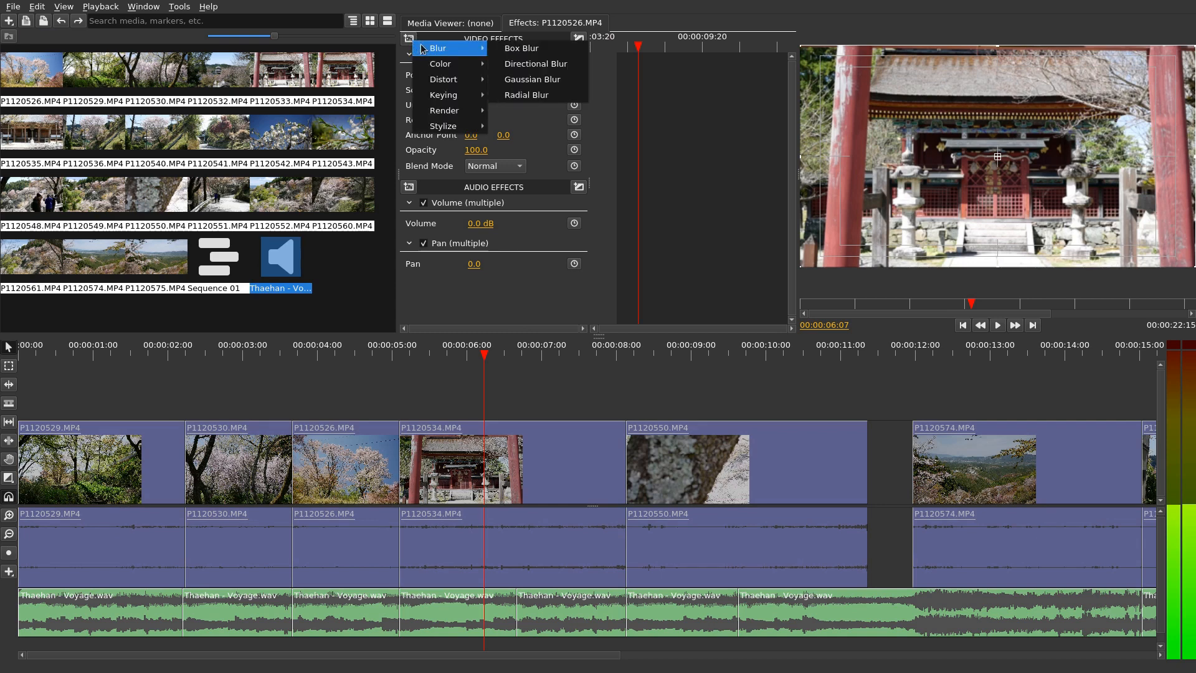
mouse_move(458, 65)
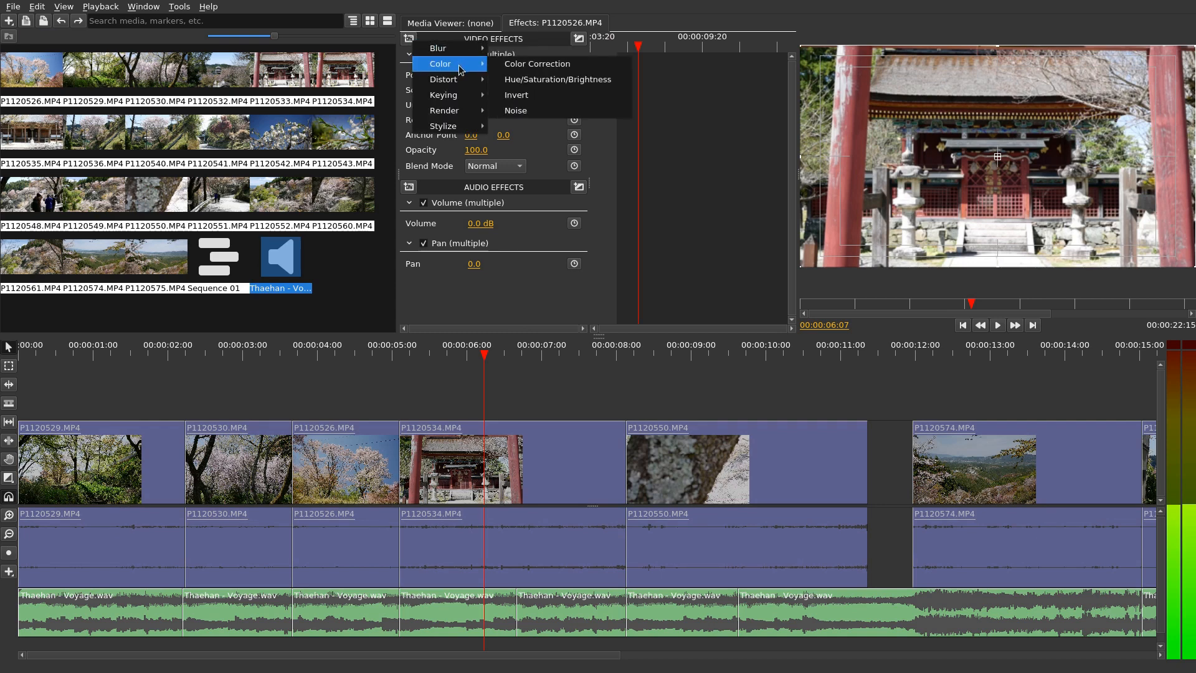
left_click(533, 65)
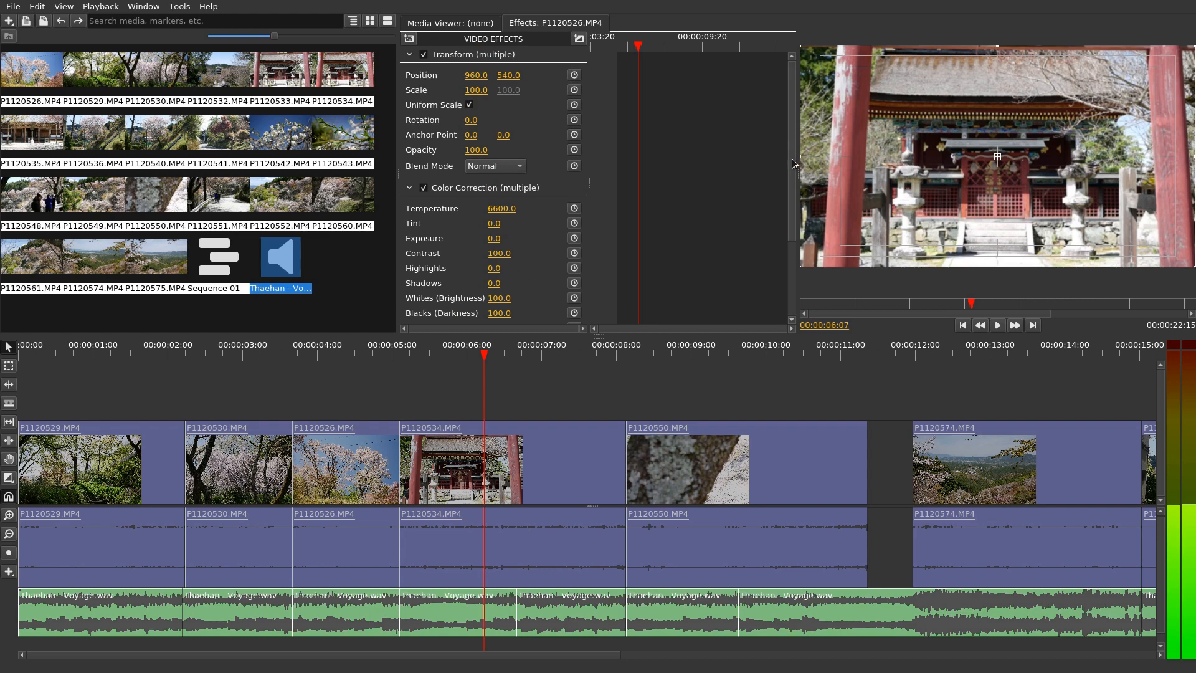
scroll(792, 158, "down", 4)
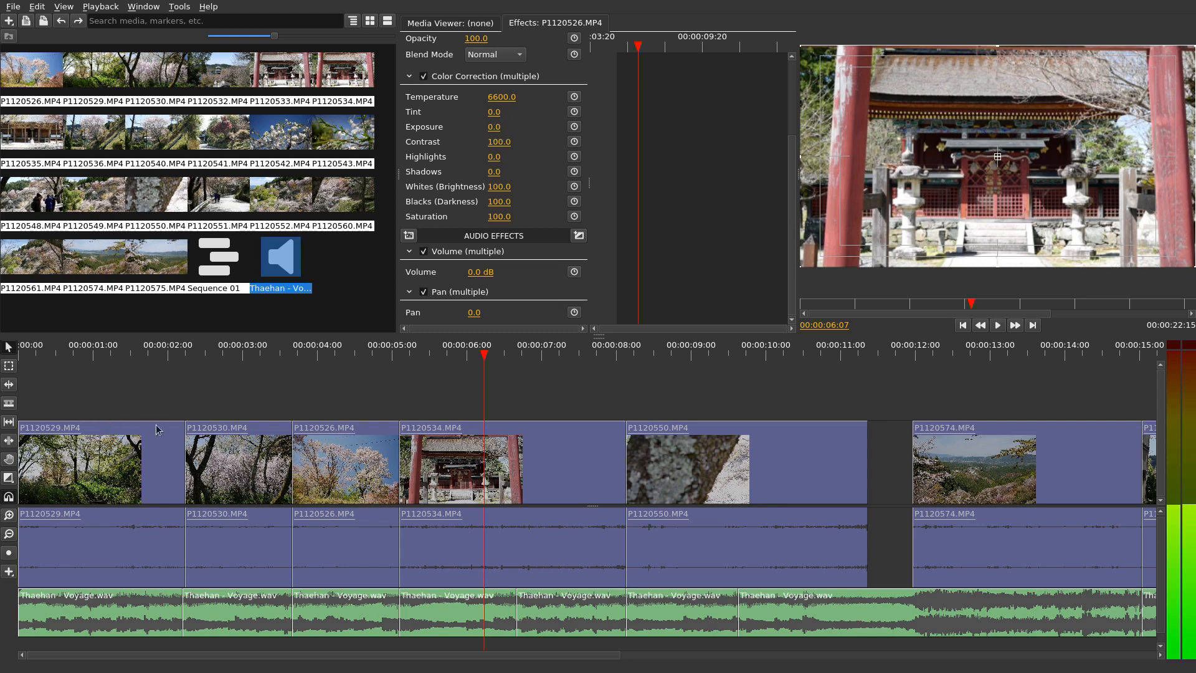
- Select only P1120534.MP4 and move the playhead to the start of that clip at 00:00:05:03
left_click(506, 388)
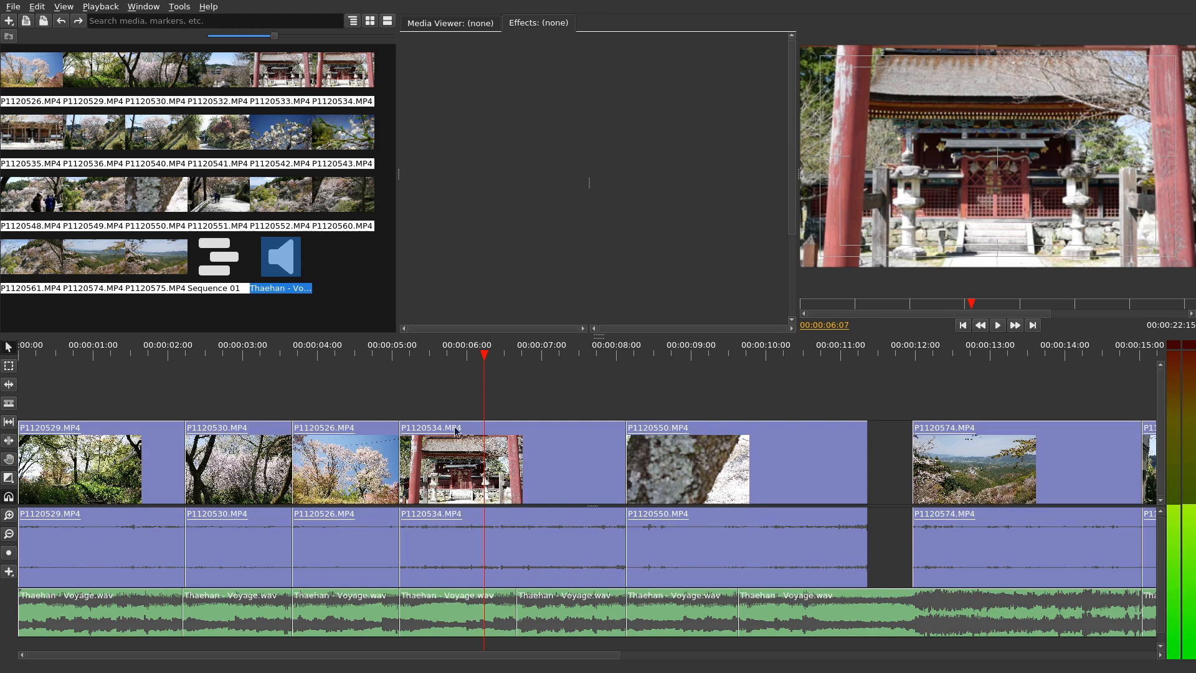
left_click(472, 450)
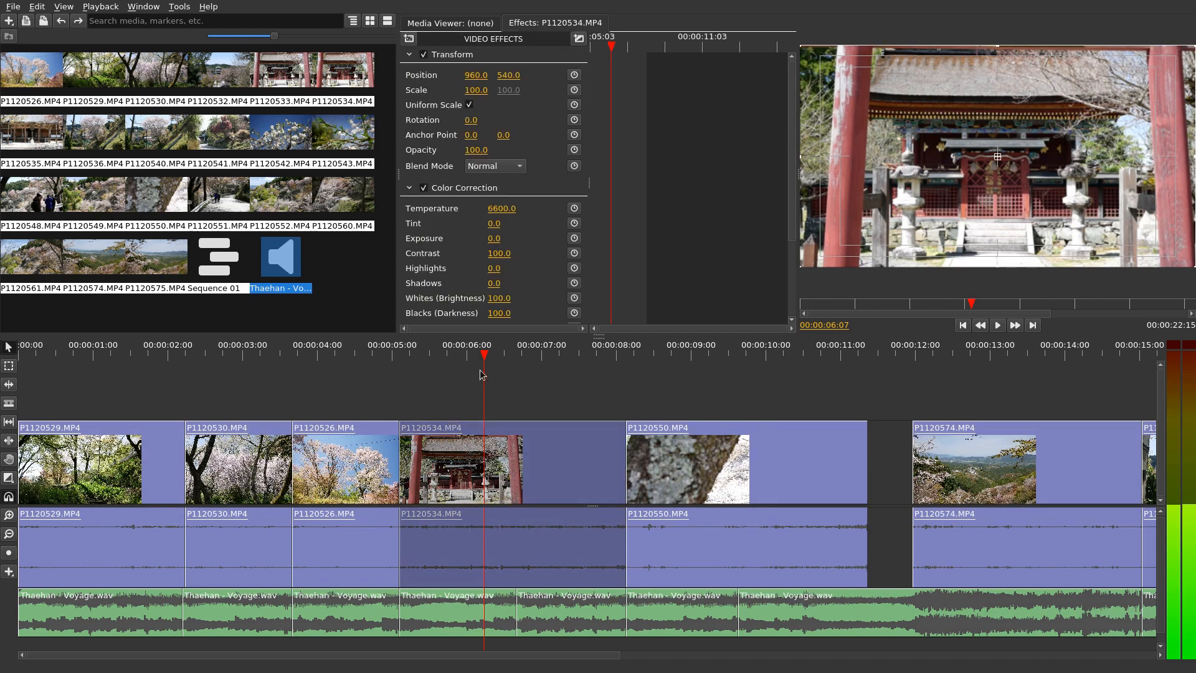
mouse_move(481, 355)
left_mouse_down()
mouse_move(504, 366)
mouse_move(470, 365)
left_mouse_up()
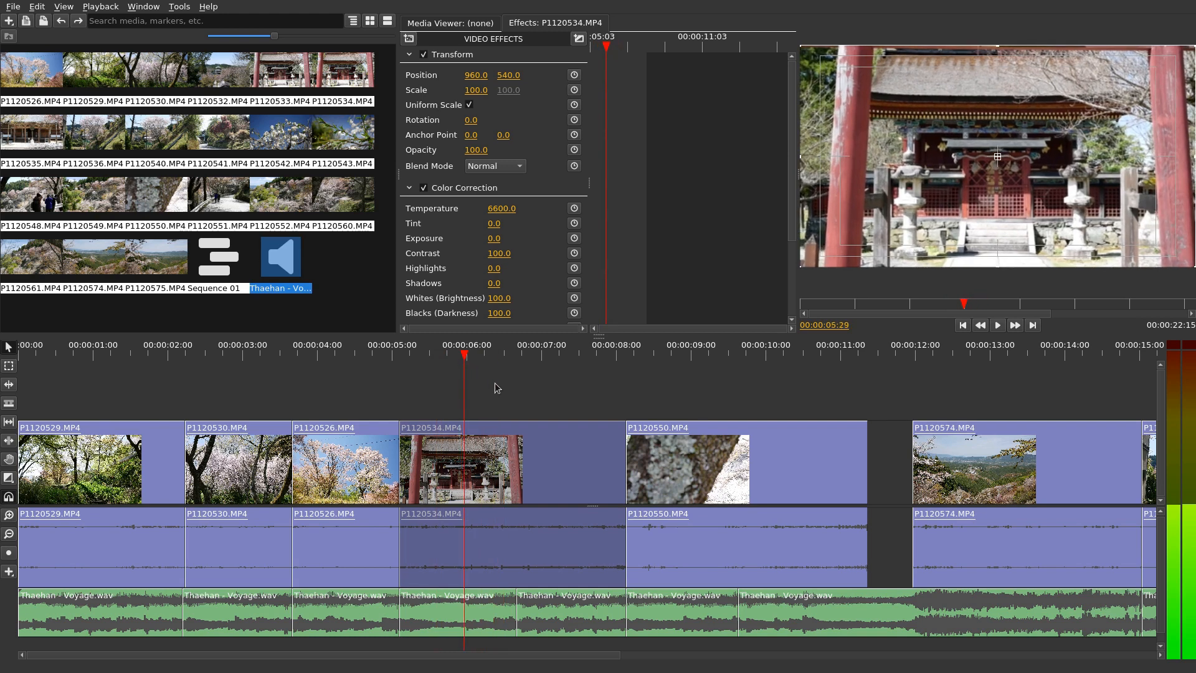
key("Up")
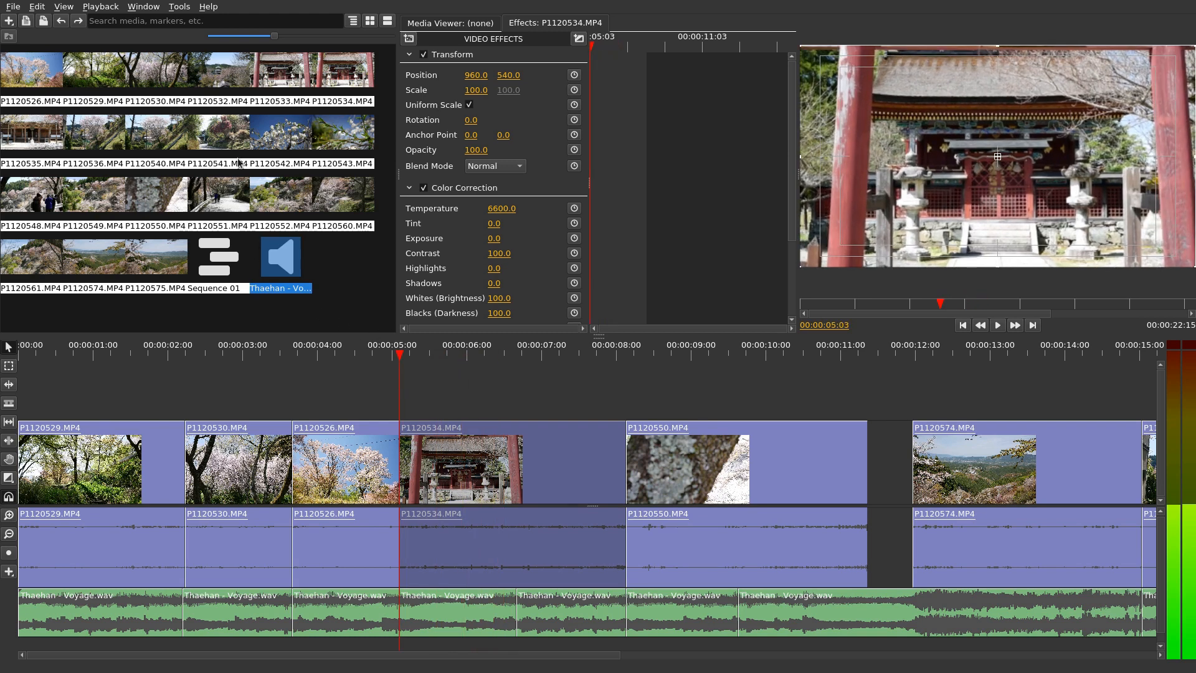
- Enable Seek Also Selects in the behavior preferences
left_click(181, 7)
left_click(226, 229)
left_click(427, 217)
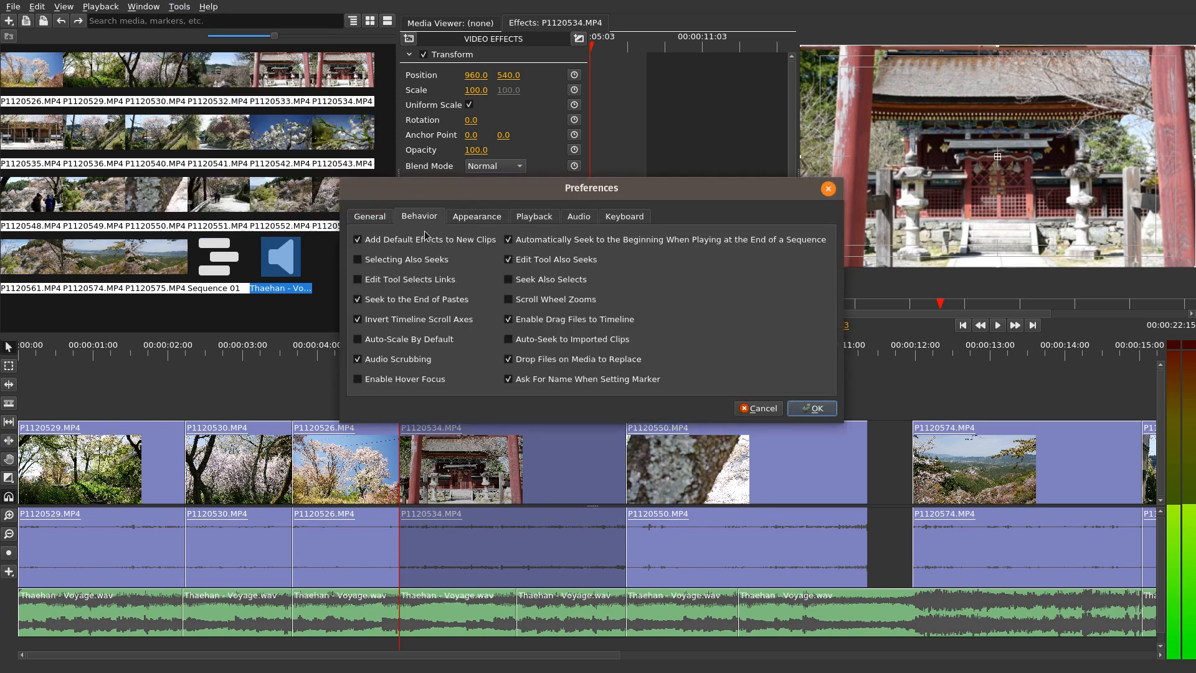
left_click(812, 410)
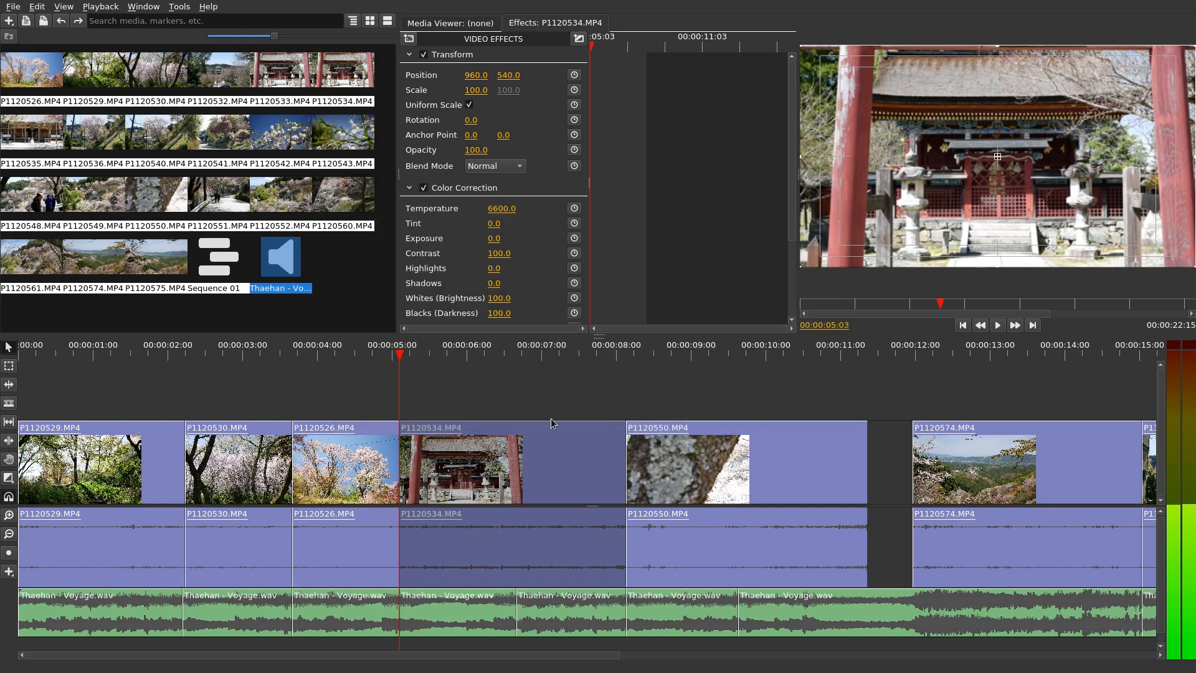
- Jump back and forth between edit points to check clip selection at the playhead, ending at 00:00:06:20 with the Color Correction settings in view
key("space")
key("Up")
key("Up")
key("Down")
key("Down")
key("Up")
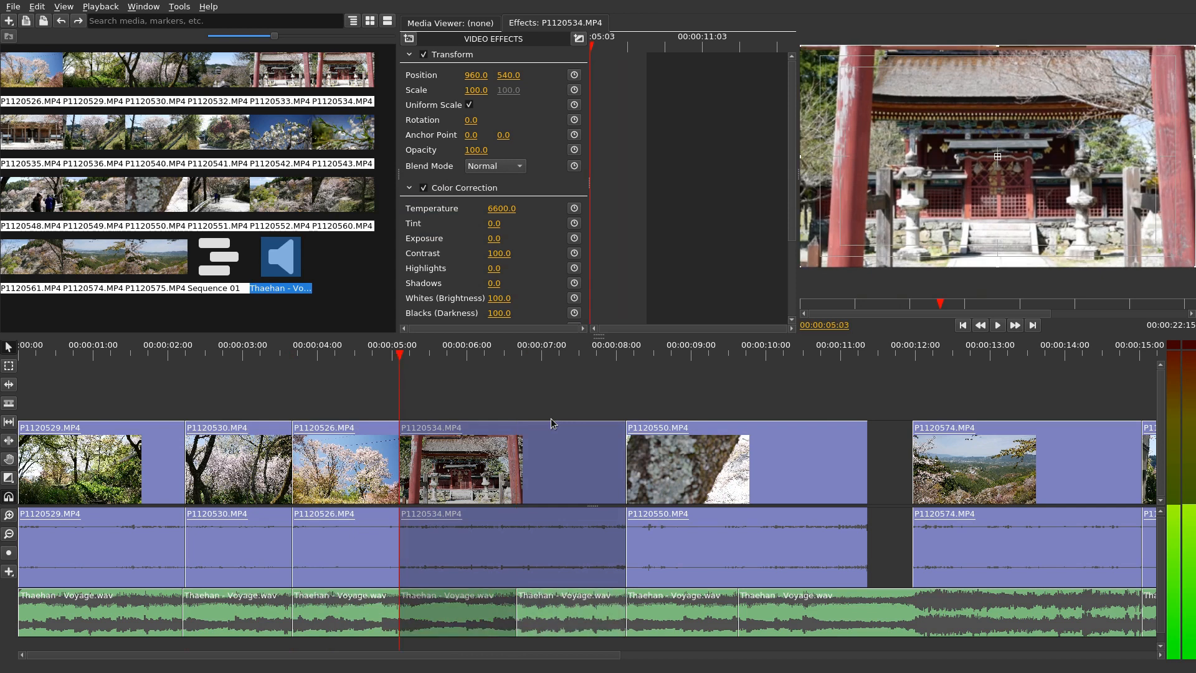
key("Down")
key("Down")
key("Down")
key("Up")
key("Up")
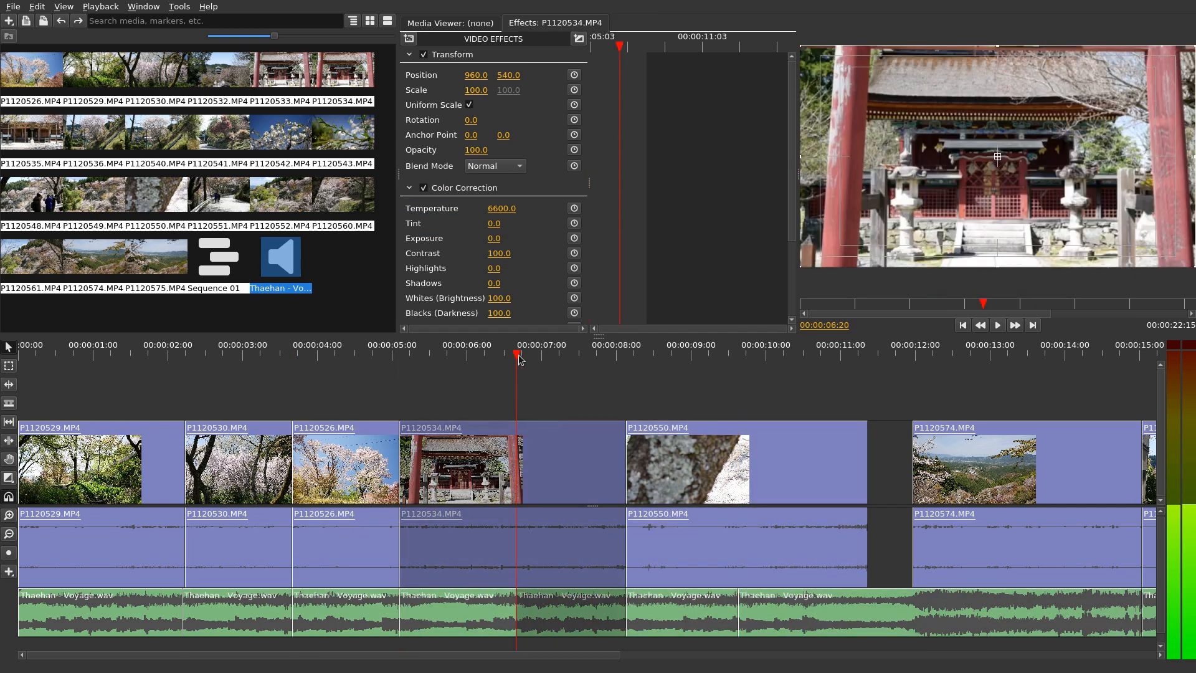
scroll(791, 140, "down", 3)
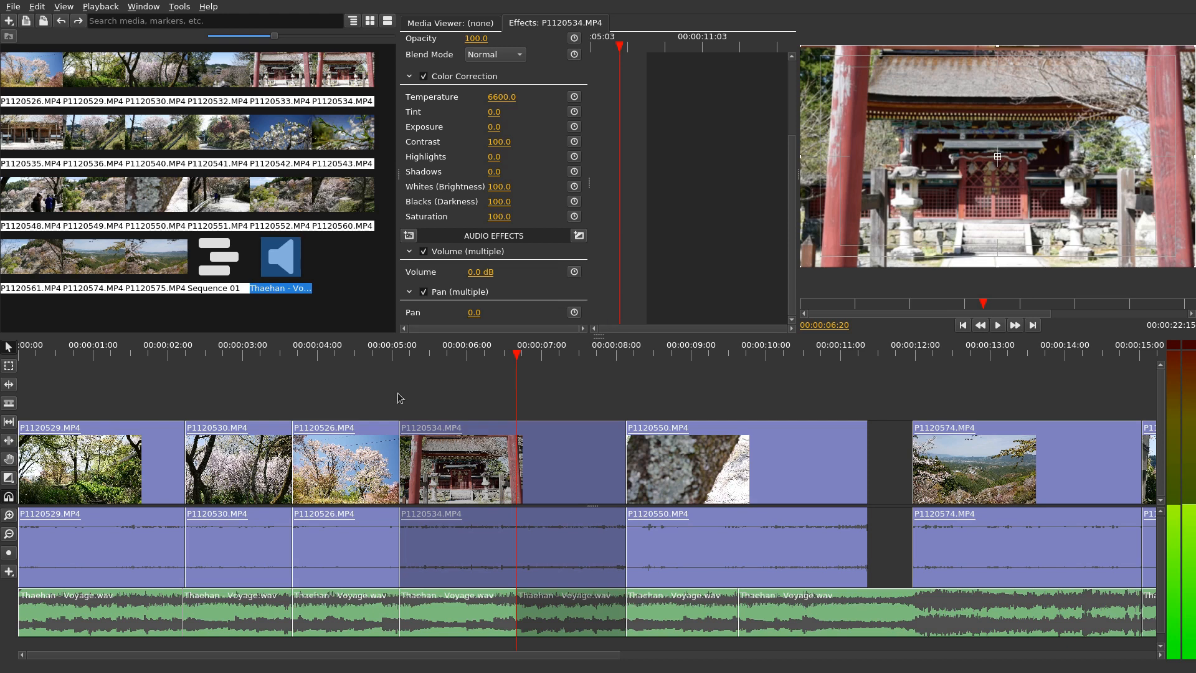
- Seek through P1120529.MP4, P1120530.MP4, P1120526.MP4, P1120534.MP4 and P1120550.MP4 in turn, and return to 00:00:06:16 in P1120534.MP4
left_click(103, 355)
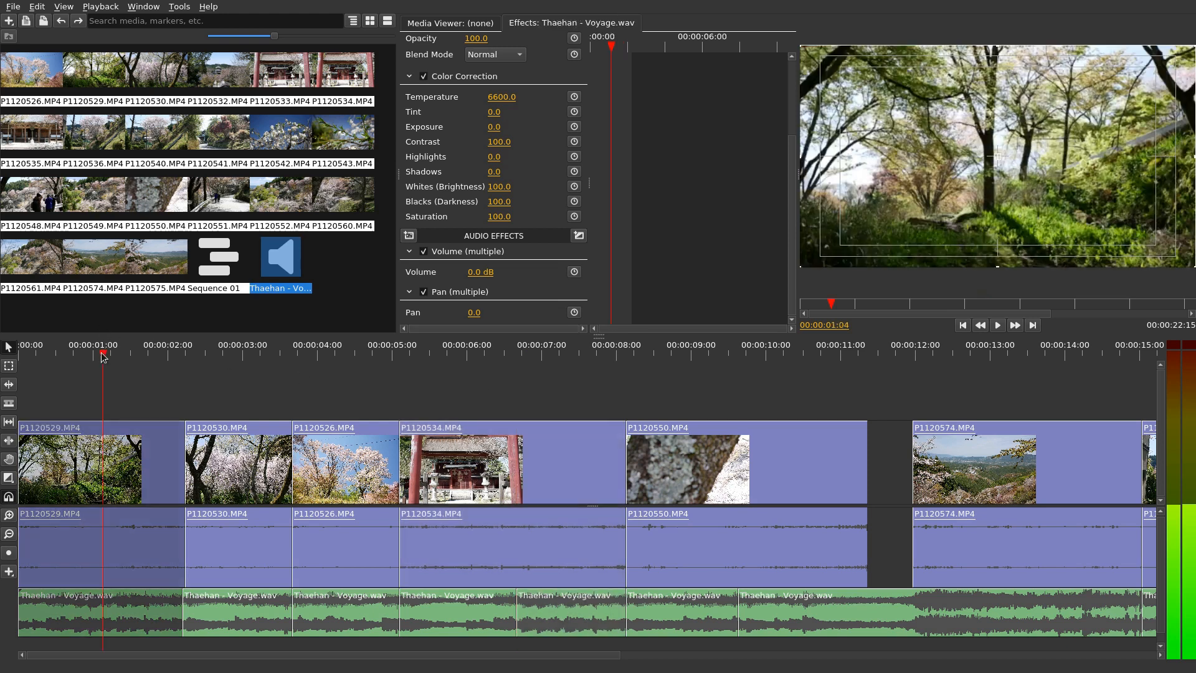
left_click(243, 355)
left_click(342, 355)
left_click(482, 355)
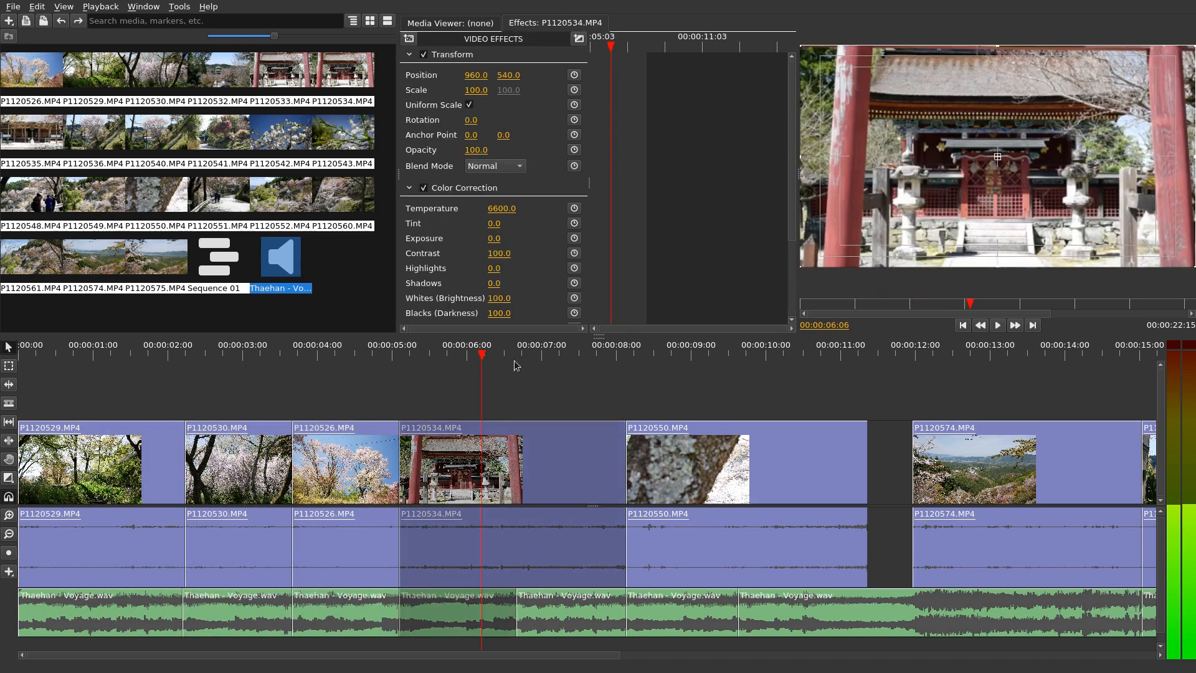
left_click(687, 354)
left_click(506, 355)
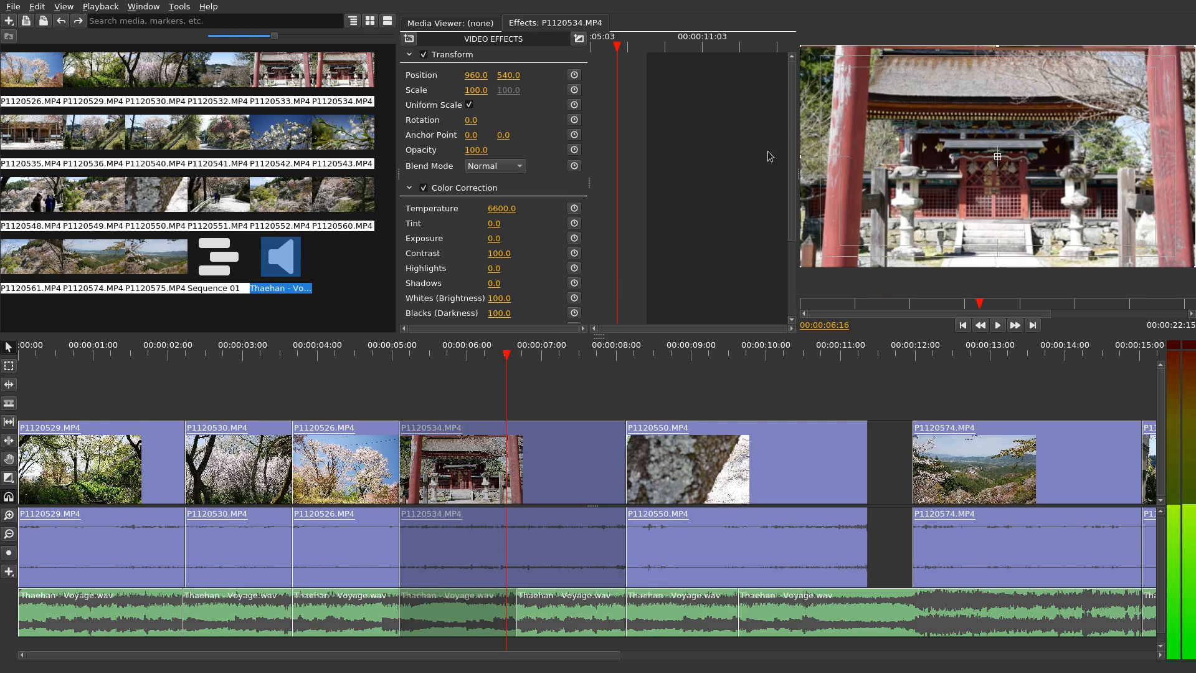
- Try adjusting the Color Correction exposure of P1120534.MP4 and undo each attempt
left_click_drag(790, 152, 774, 224)
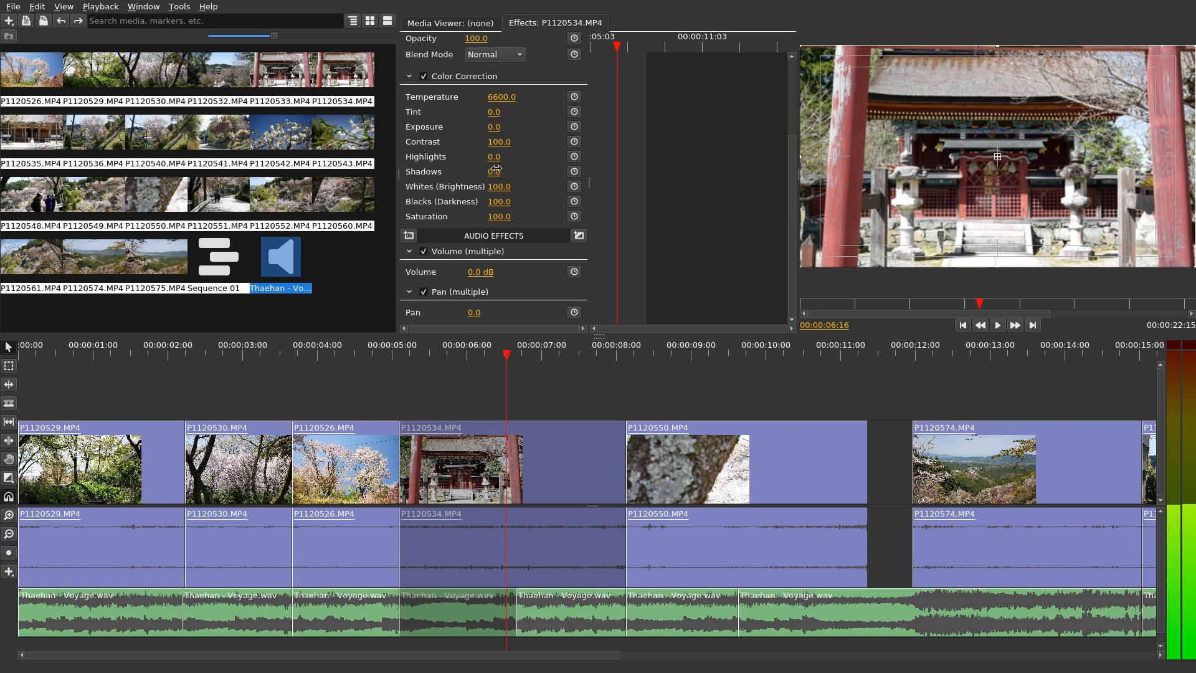
left_click_drag(495, 128, 512, 129)
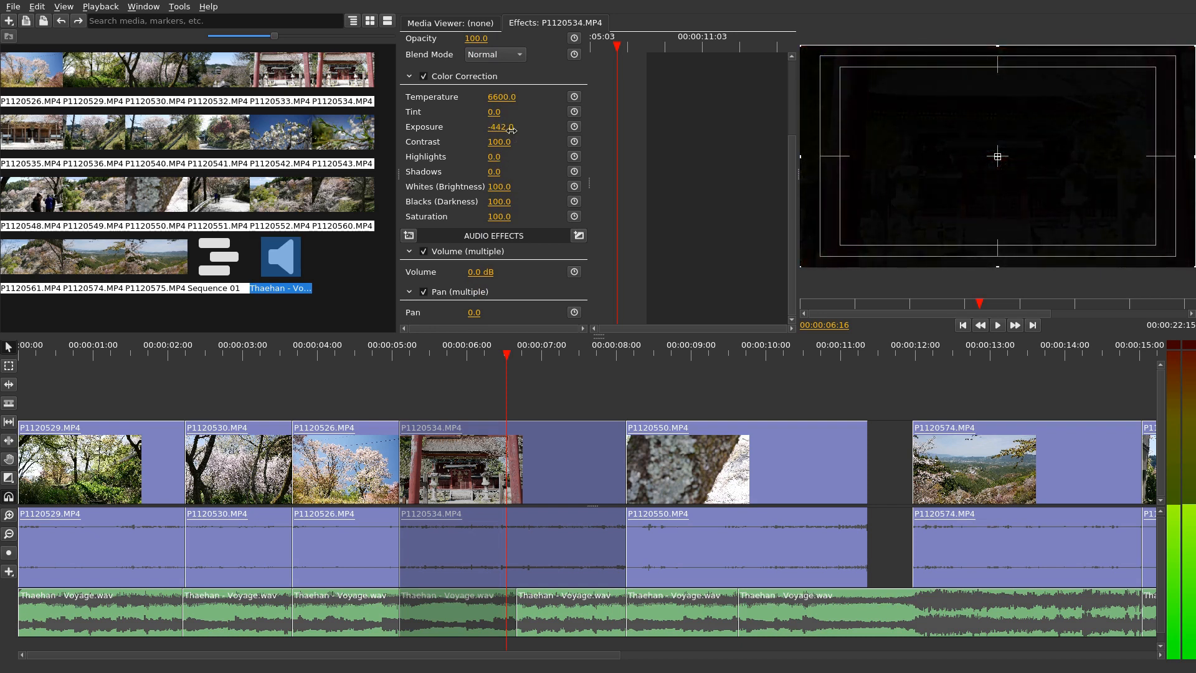
key("ctrl+z")
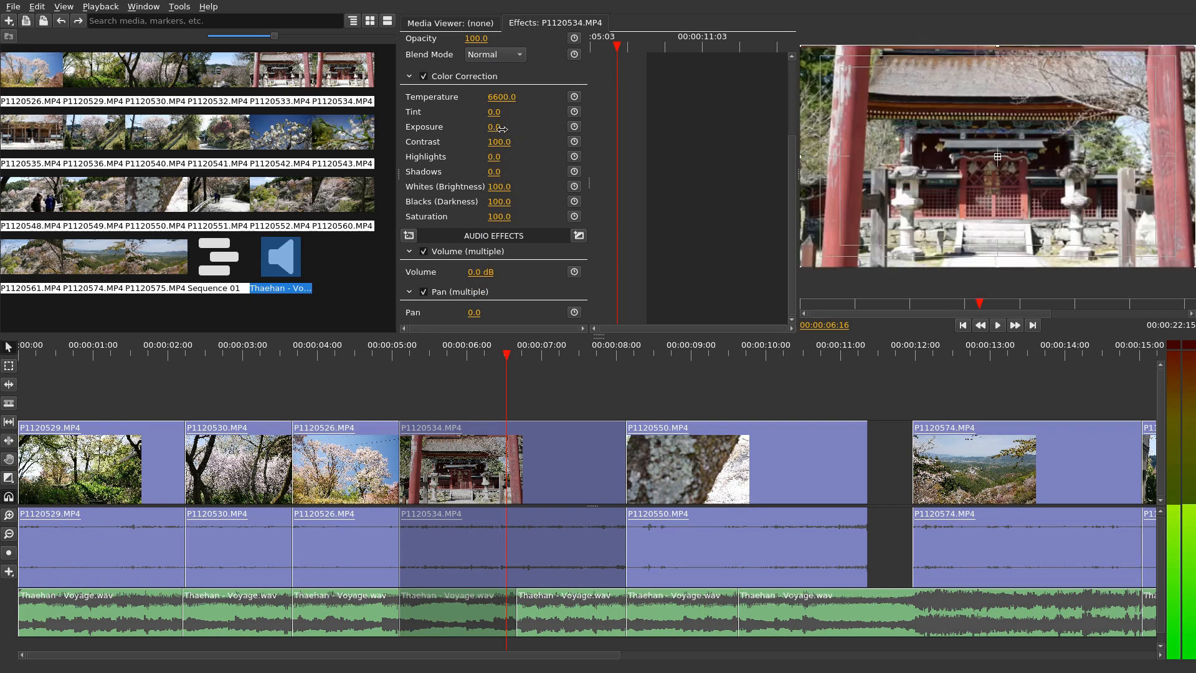
mouse_move(499, 128)
left_mouse_down()
mouse_move(484, 129)
mouse_move(497, 128)
left_mouse_up()
key("ctrl+z")
- Set the Color Correction exposure of P1120534.MP4 to -4.6 and its contrast to 102.8
left_click_drag(493, 127, 513, 141)
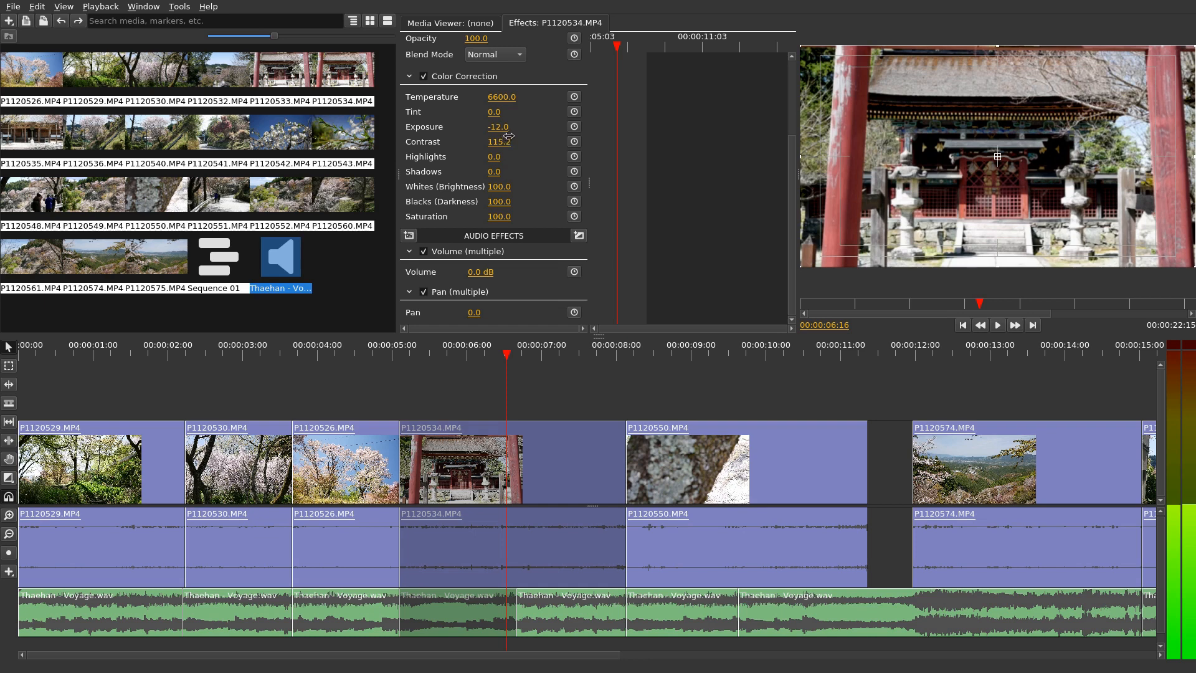
key("ctrl+z")
left_click_drag(509, 140, 511, 140)
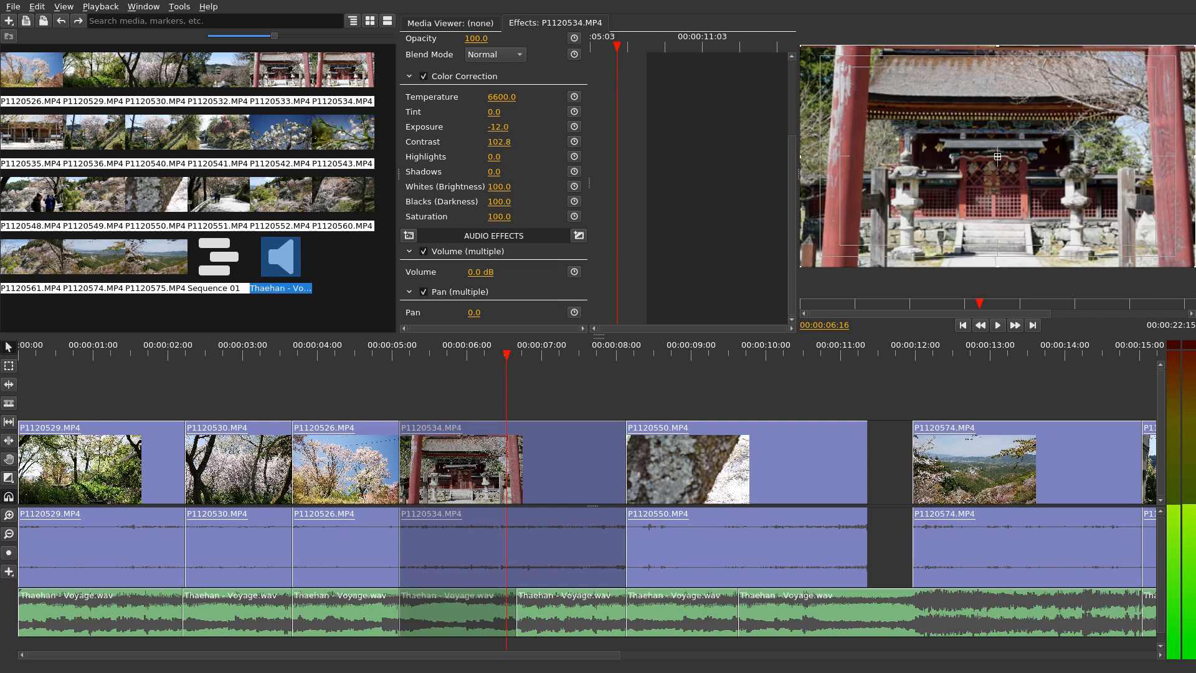
mouse_move(497, 127)
left_mouse_down()
mouse_move(517, 136)
mouse_move(495, 128)
left_mouse_up()
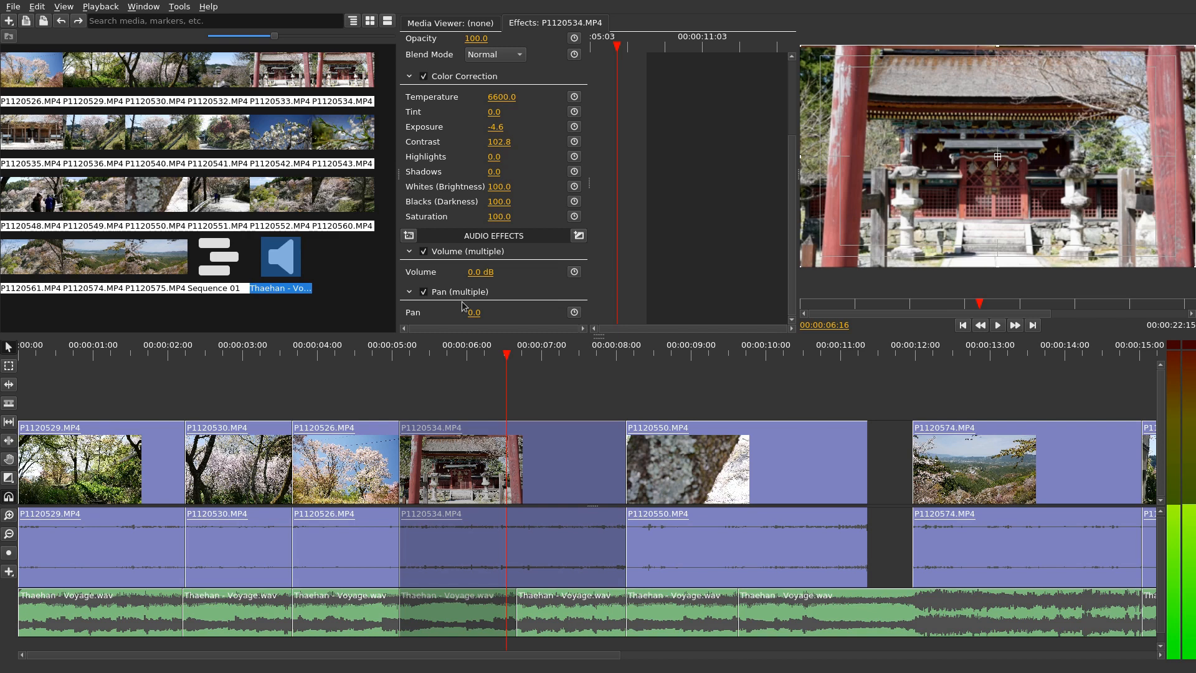
- Set the Color Correction highlights of P1120534.MP4 to -38.7, shadows to -7.7 and saturation to 134.0
left_click_drag(495, 160, 585, 158)
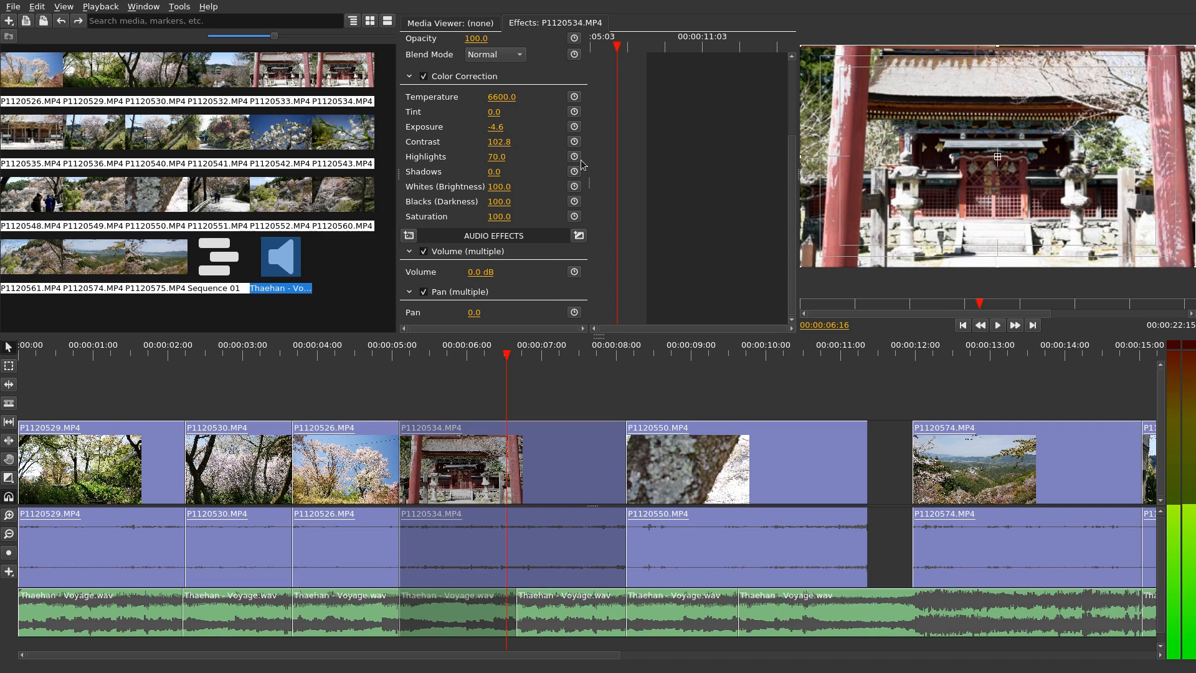
key("ctrl+z")
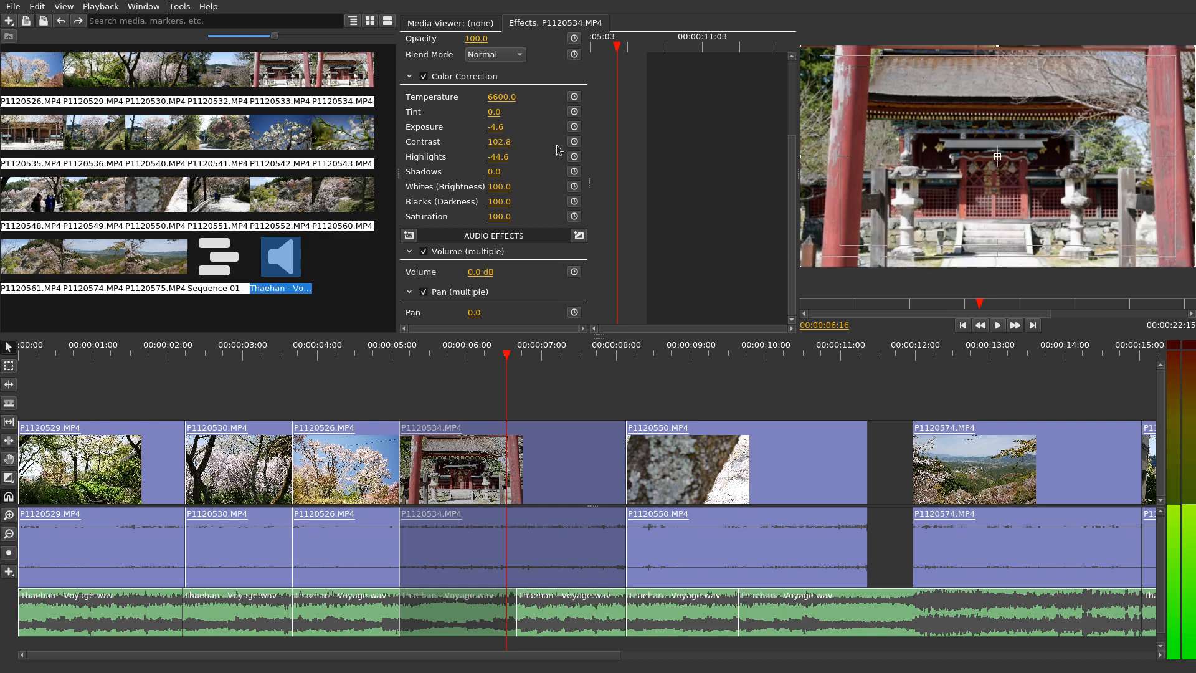
left_click_drag(509, 159, 486, 169)
left_click_drag(499, 217, 502, 218)
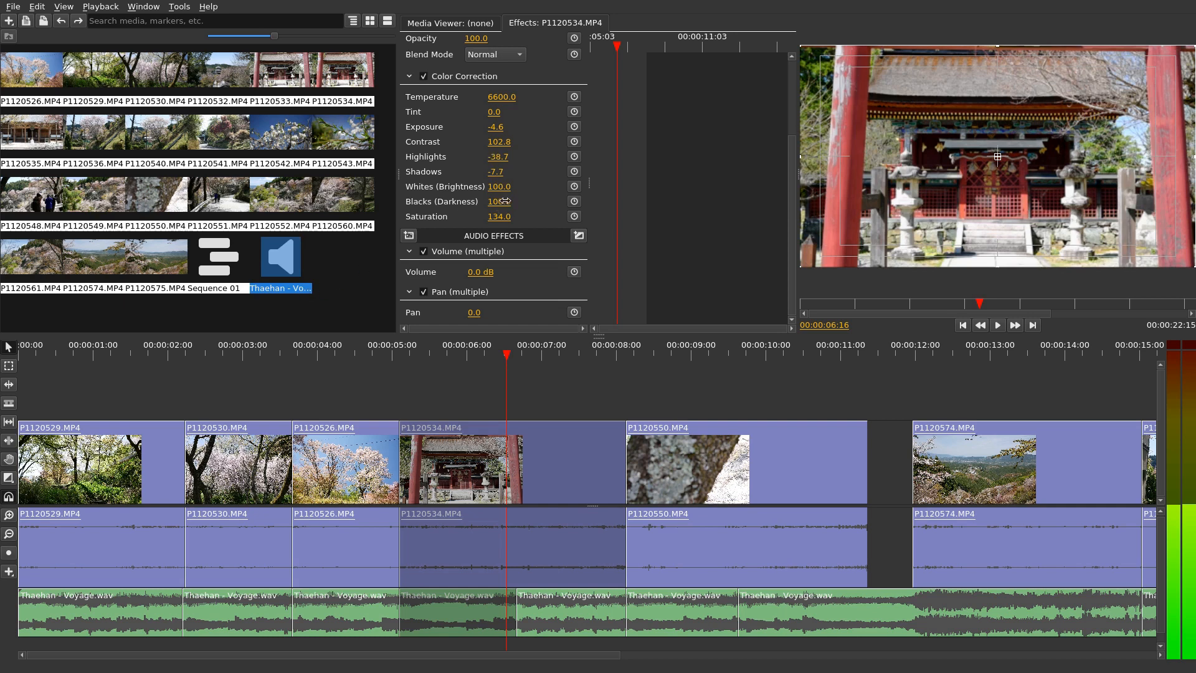
left_click_drag(497, 201, 464, 214)
- Try adding a second Color Correction effect to P1120534.MP4 and undo it
left_click_drag(790, 156, 796, 65)
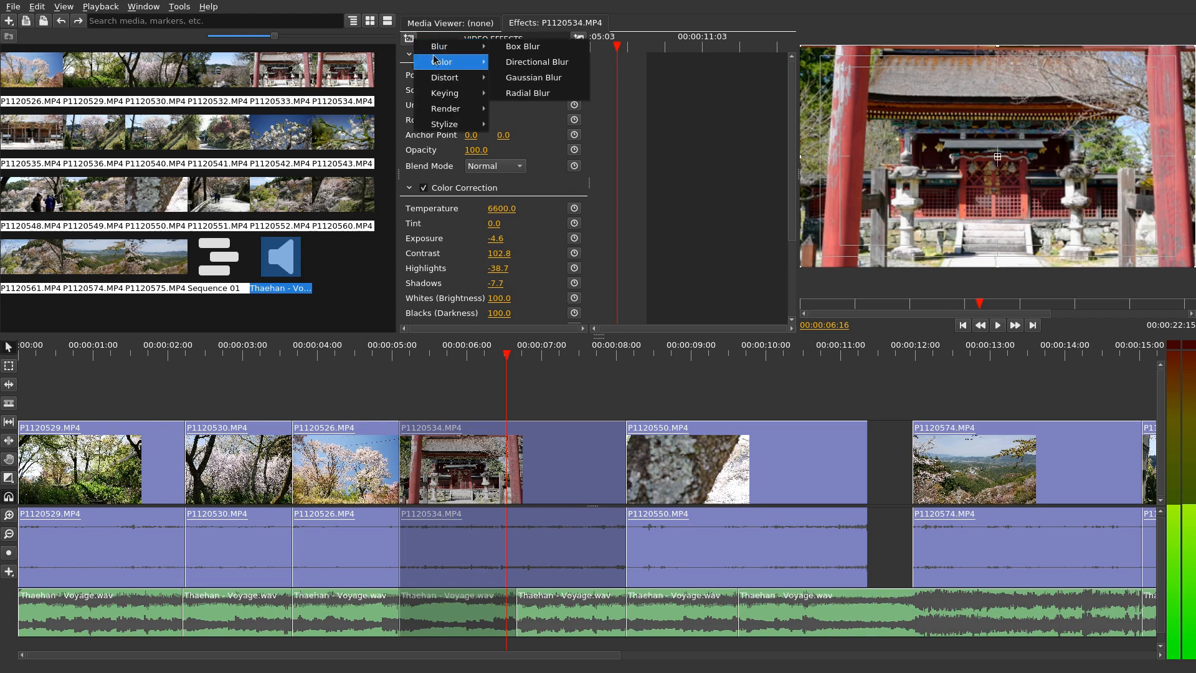
mouse_move(473, 62)
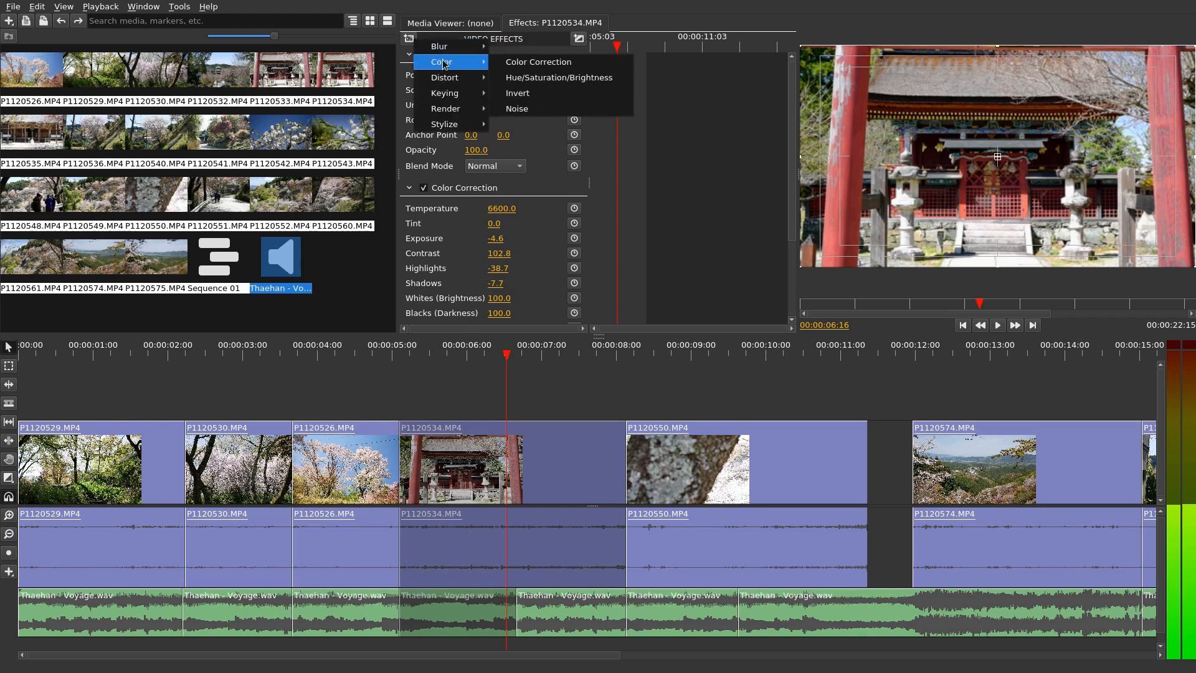
left_click(535, 62)
left_click_drag(793, 146, 754, 246)
key("ctrl+z")
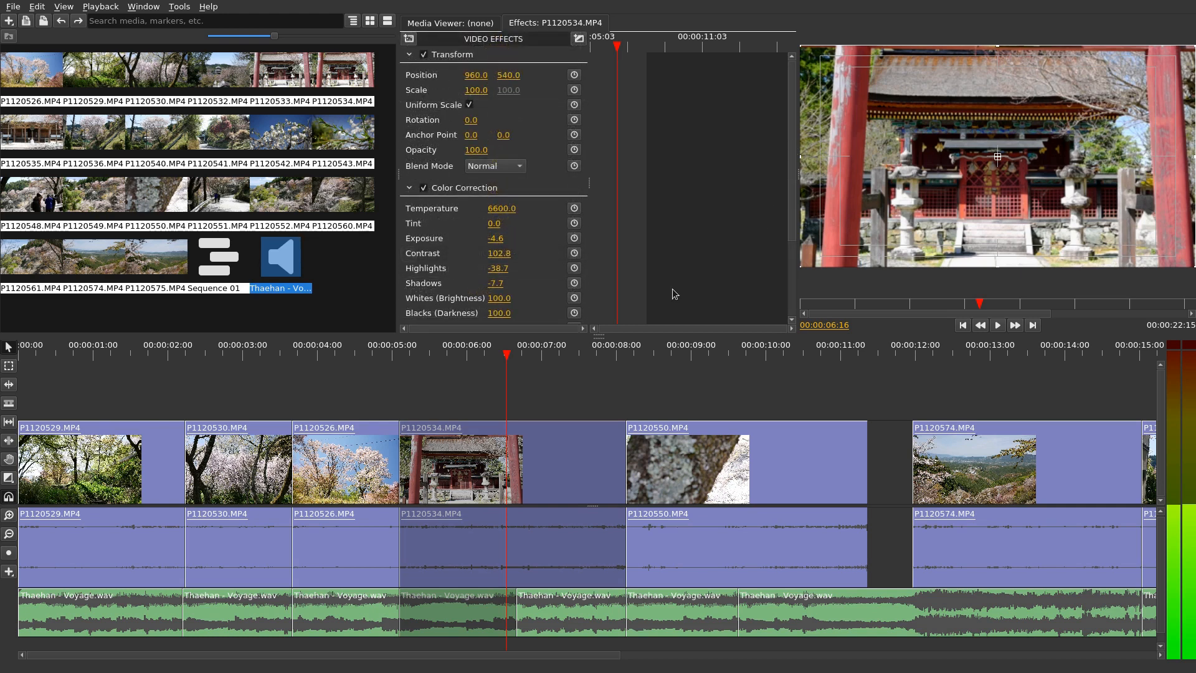
- Look through the available color video effects for P1120534.MP4 without adding one
left_click(409, 38)
mouse_move(449, 61)
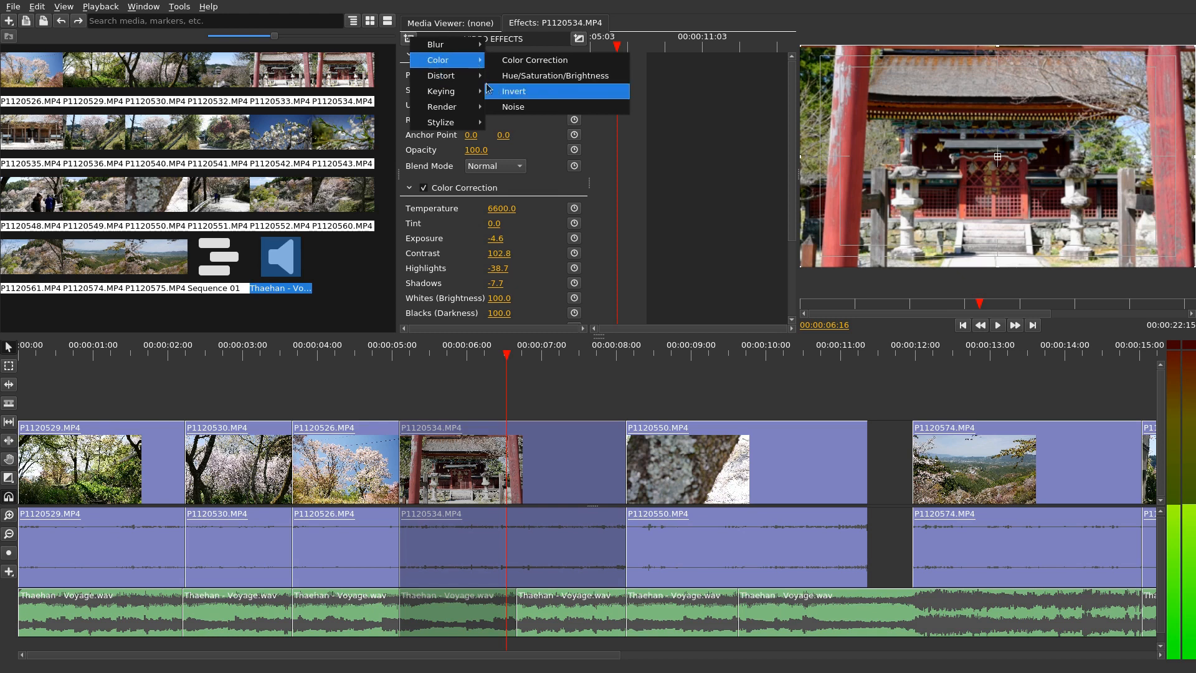
left_click(660, 182)
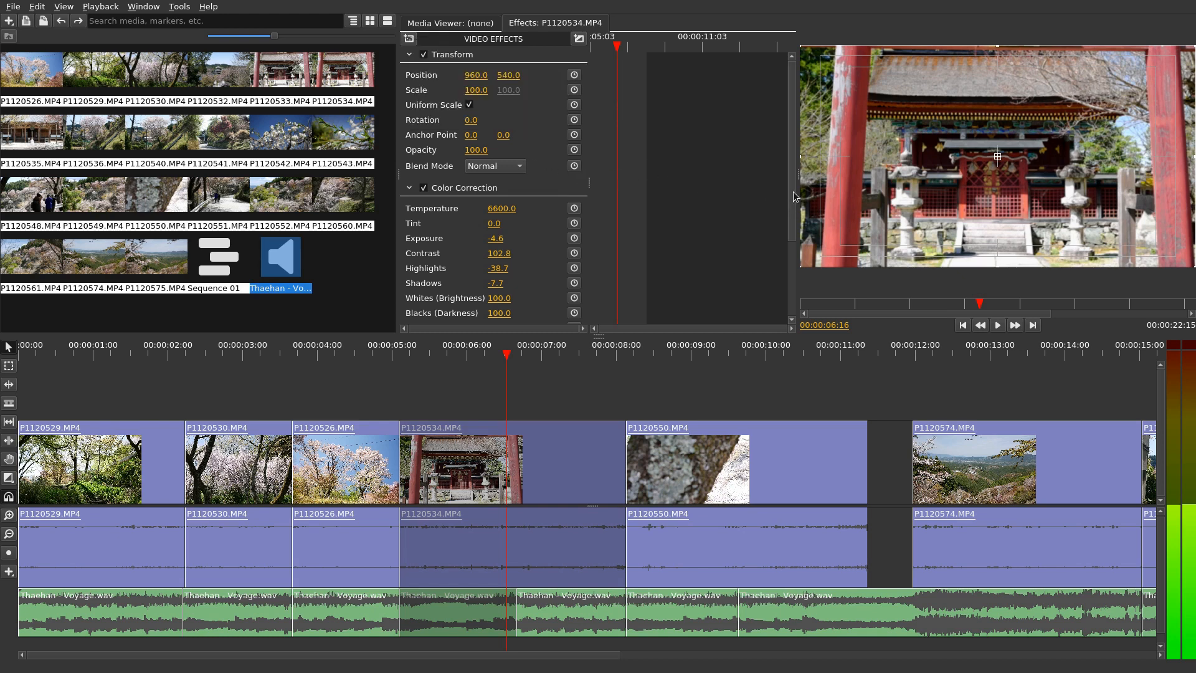
- Toggle the Color Correction effect on P1120534.MP4 off and on repeatedly to compare the shot before and after, leaving it enabled
left_click_drag(790, 189, 779, 236)
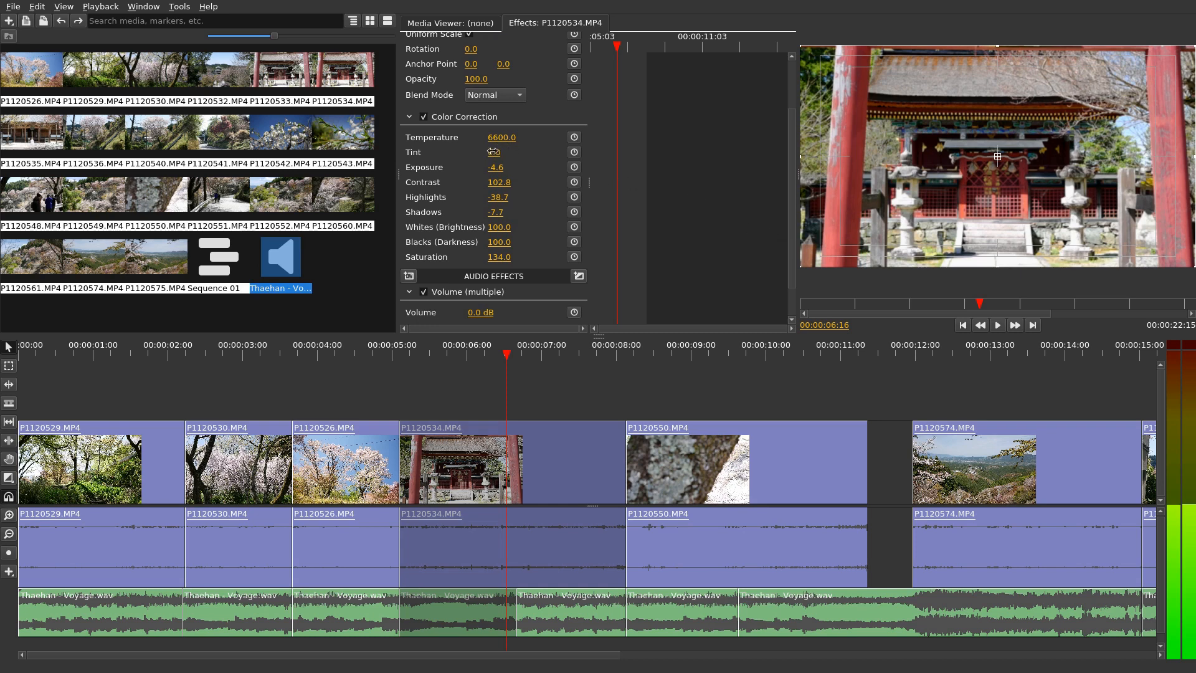
left_click(422, 118)
left_click(425, 119)
left_click(424, 118)
left_click(427, 119)
left_click(426, 118)
left_click(427, 119)
left_click(427, 117)
left_click(428, 119)
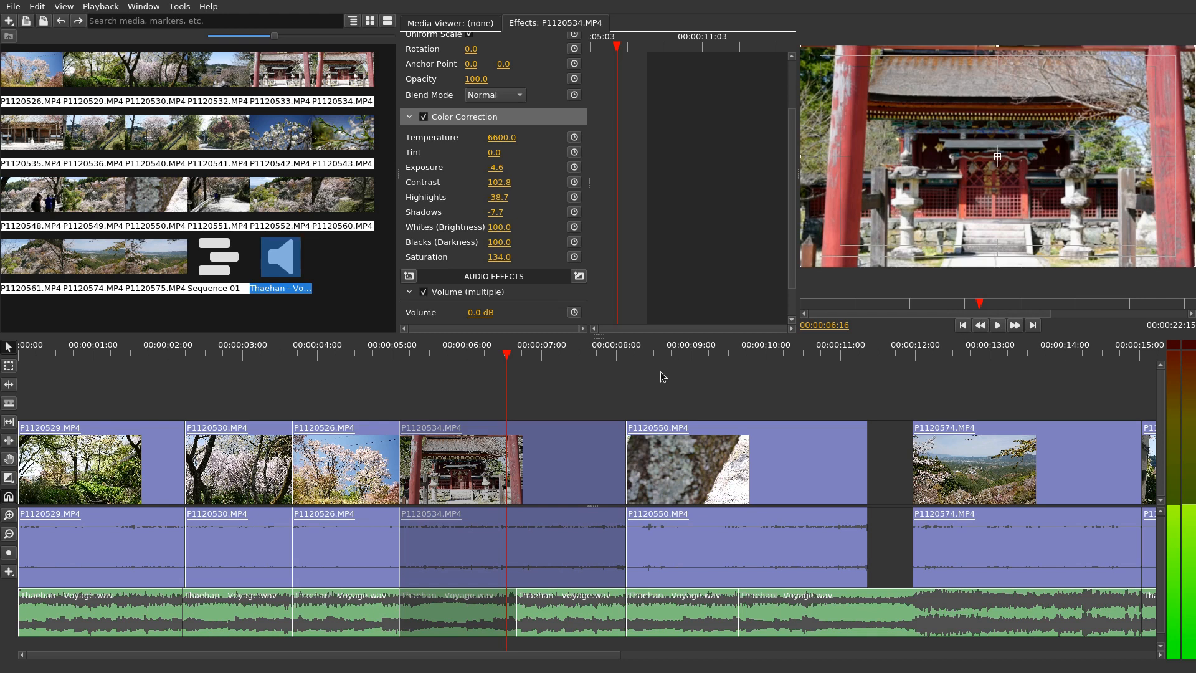
- Compare frames of the first four timeline clips and collapse the Color Correction settings of P1120534.MP4
left_click(355, 353)
left_click(261, 356)
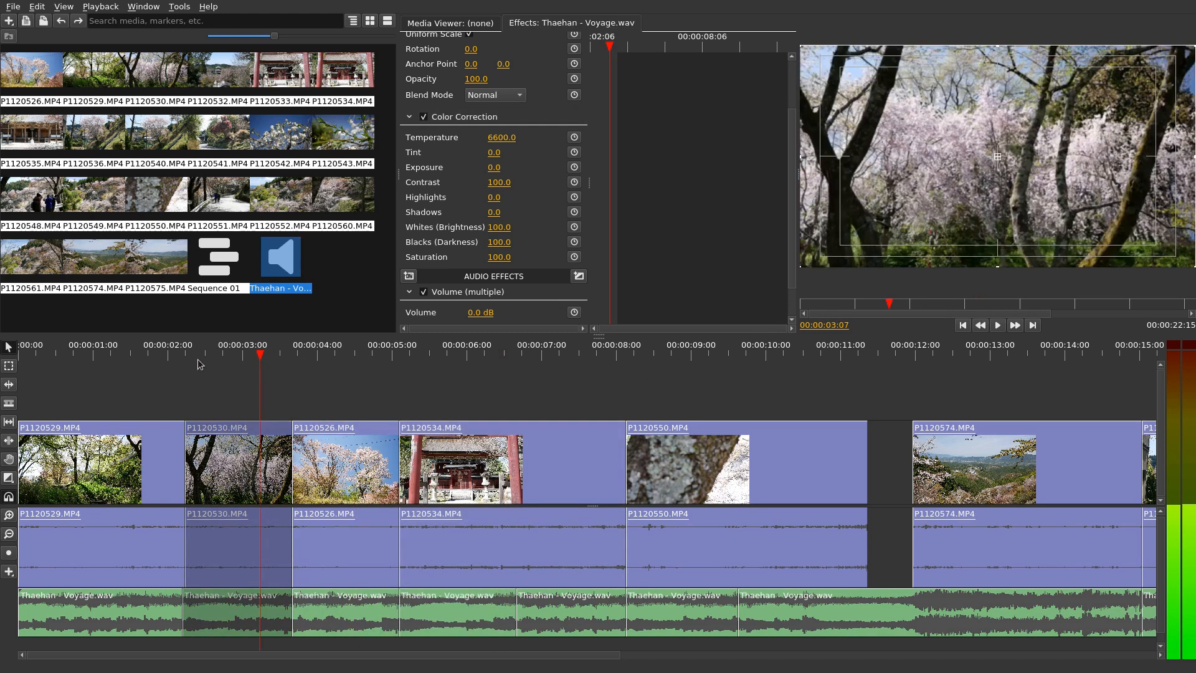
left_click(144, 355)
left_click(240, 354)
left_click(347, 354)
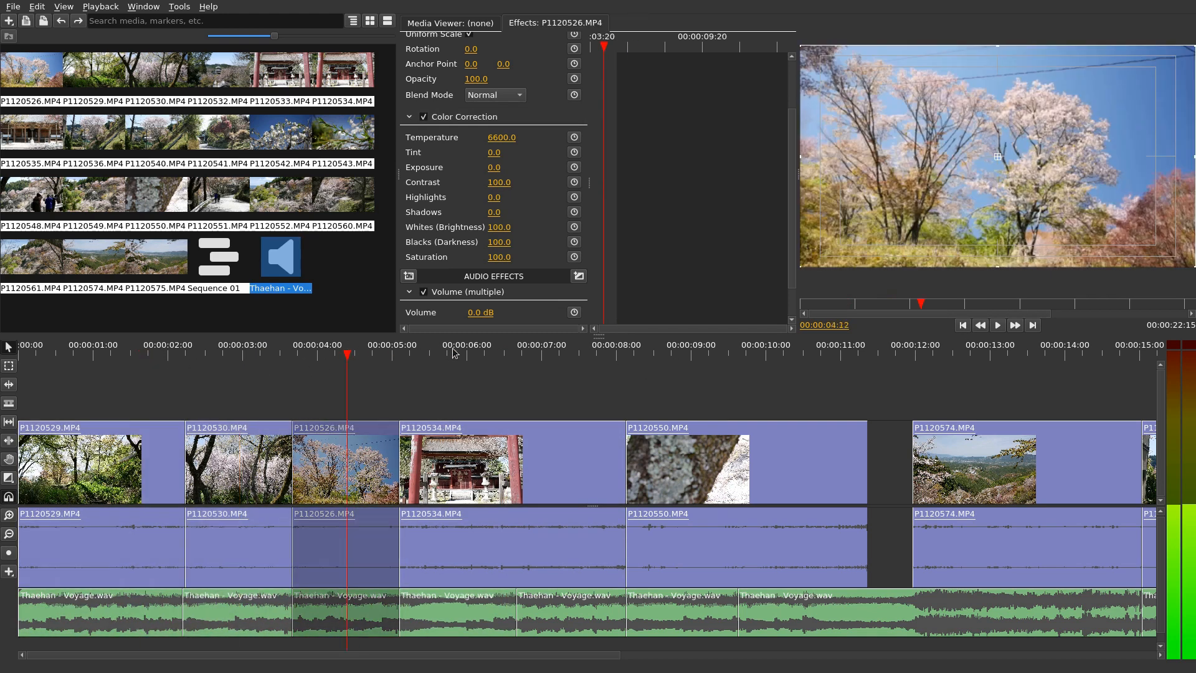
left_click(459, 354)
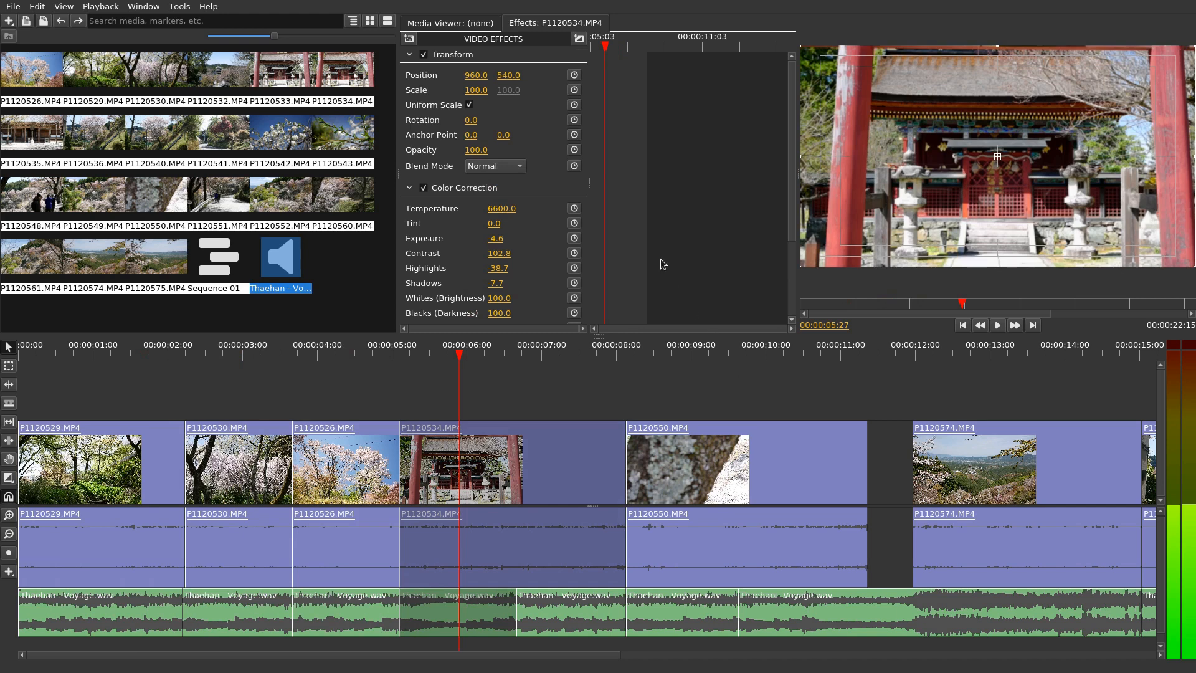
left_click(410, 188)
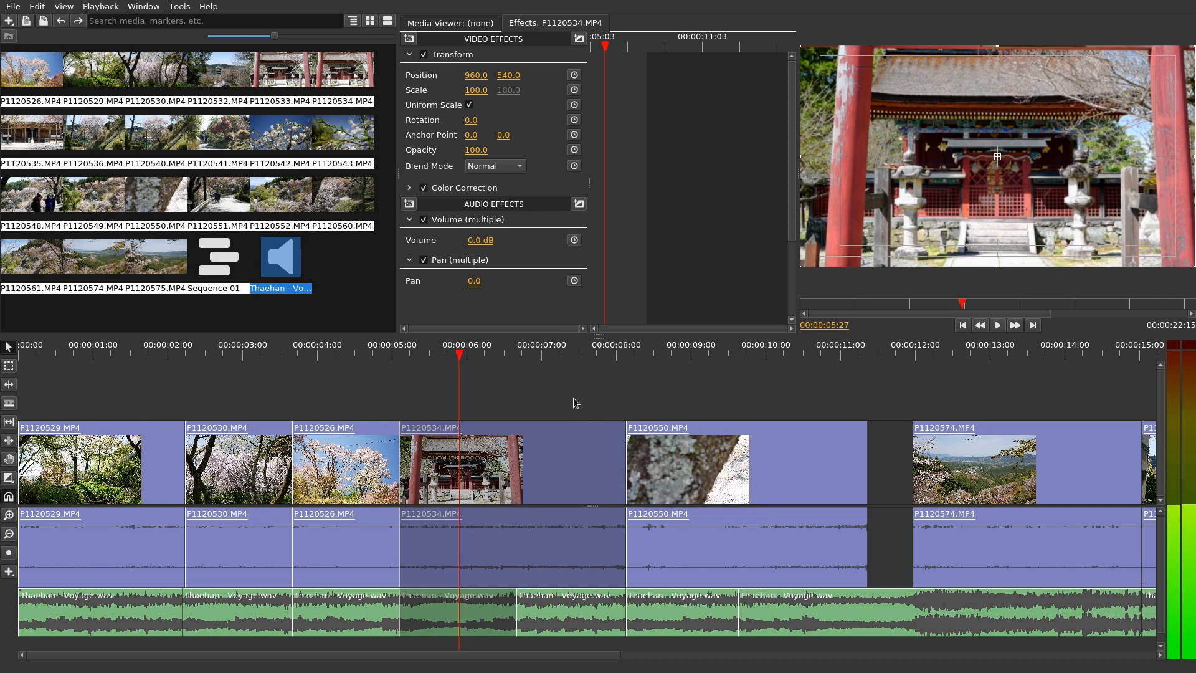
- Review the format and range options in the export settings of Sequence 01 and close them without exporting
left_click(13, 7)
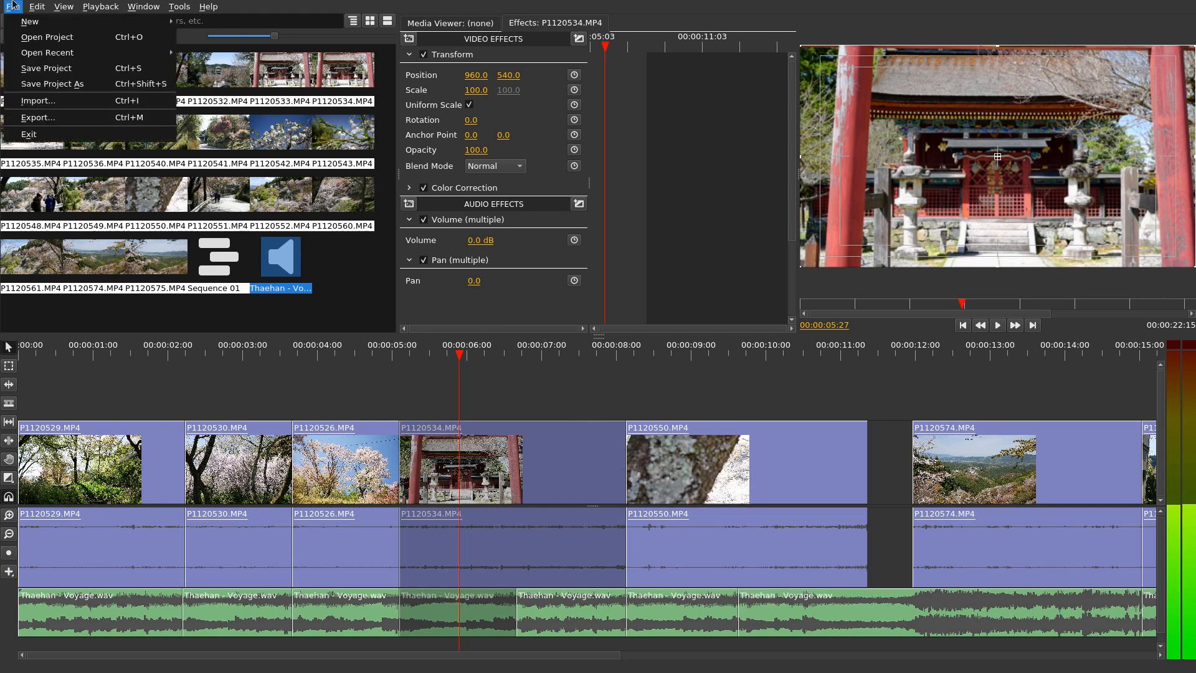
left_click(38, 117)
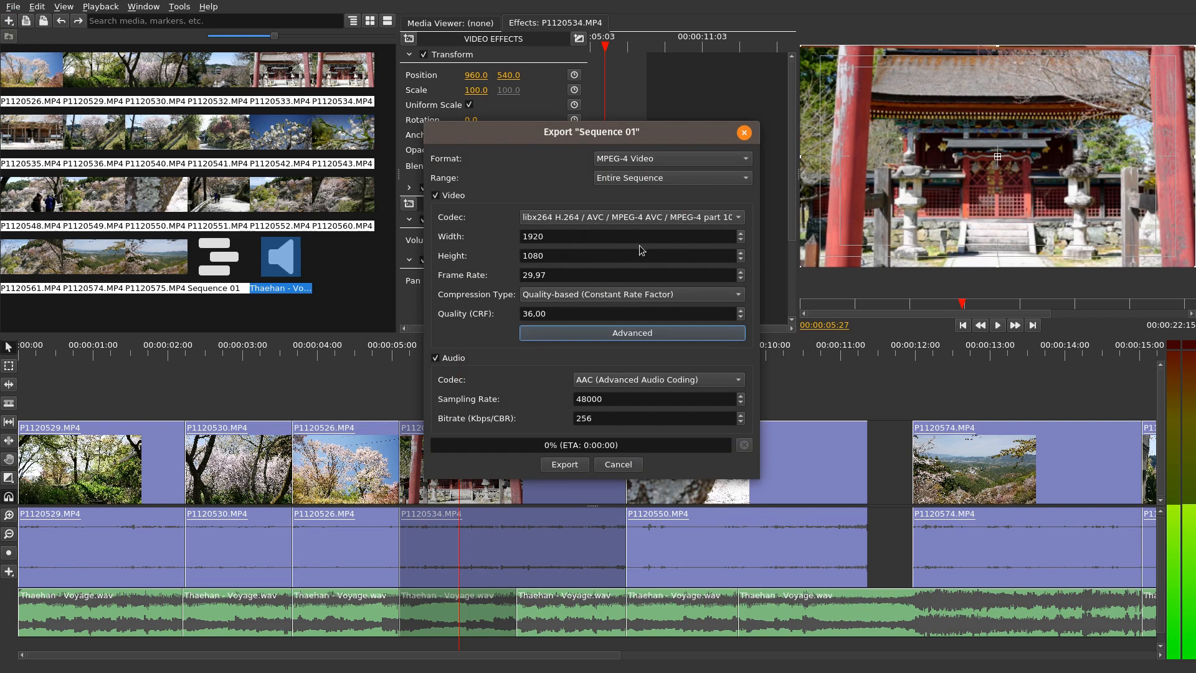
left_click(678, 161)
left_click(650, 163)
left_click(623, 180)
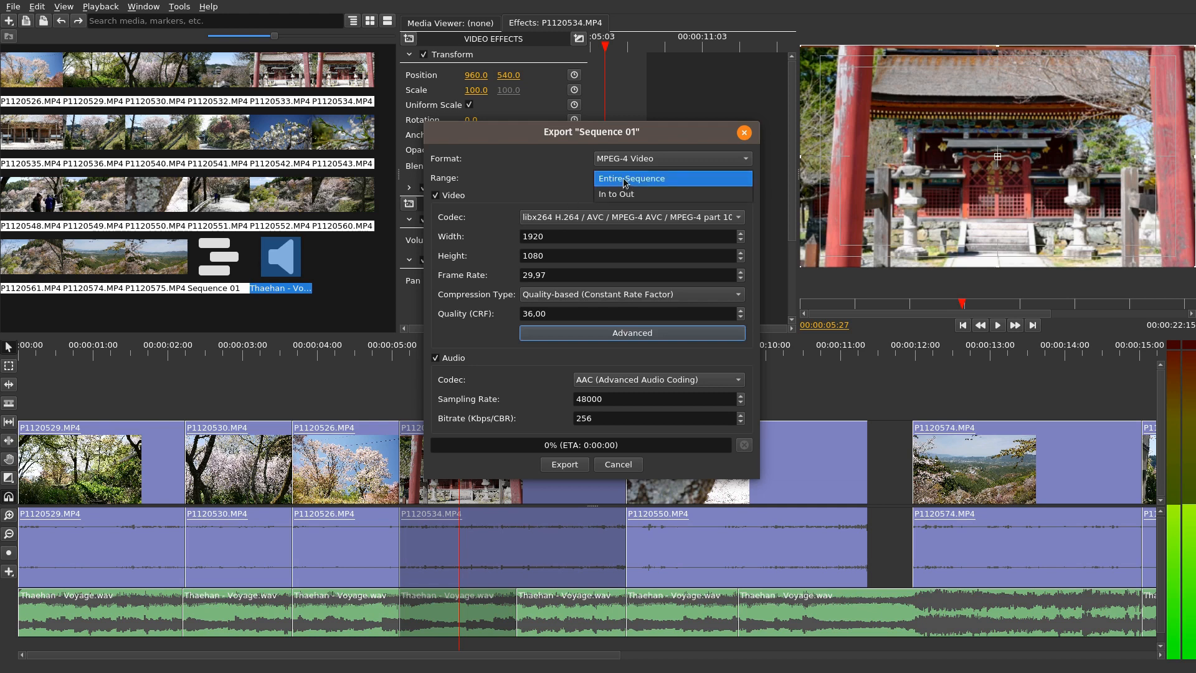
left_click(626, 181)
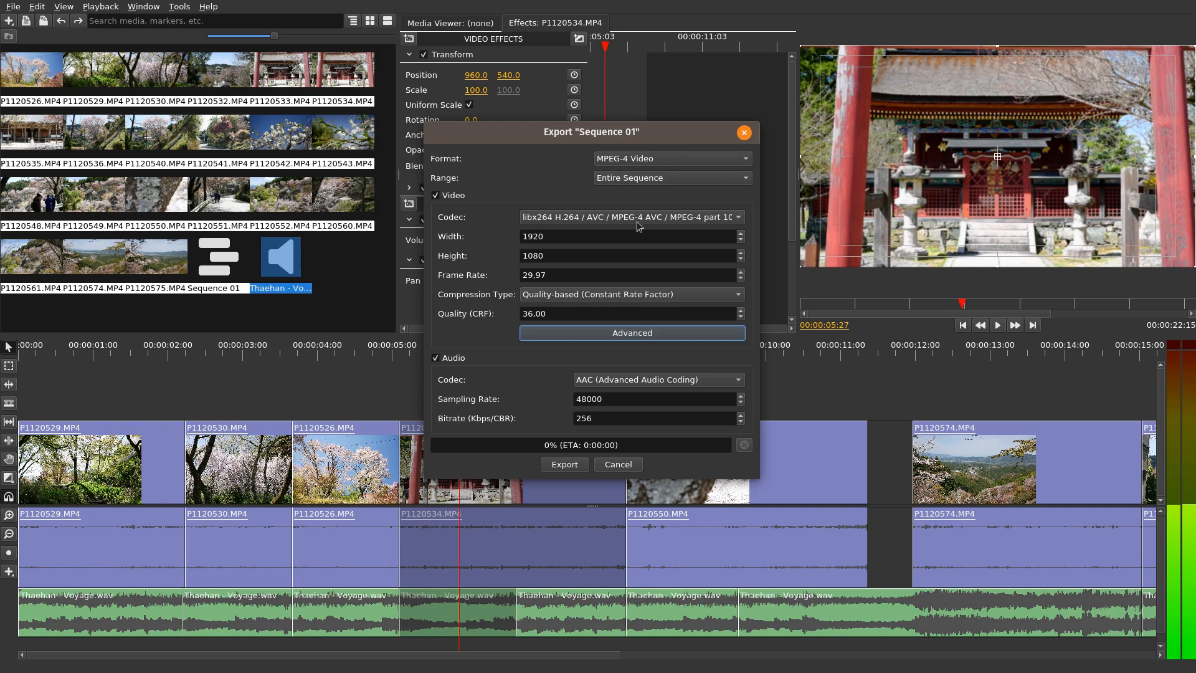
key("Escape")
- Set the sequence's out point at 00:00:16:19, at the end of the last video clip, P1120536.MP4
scroll(482, 458, "down", 1)
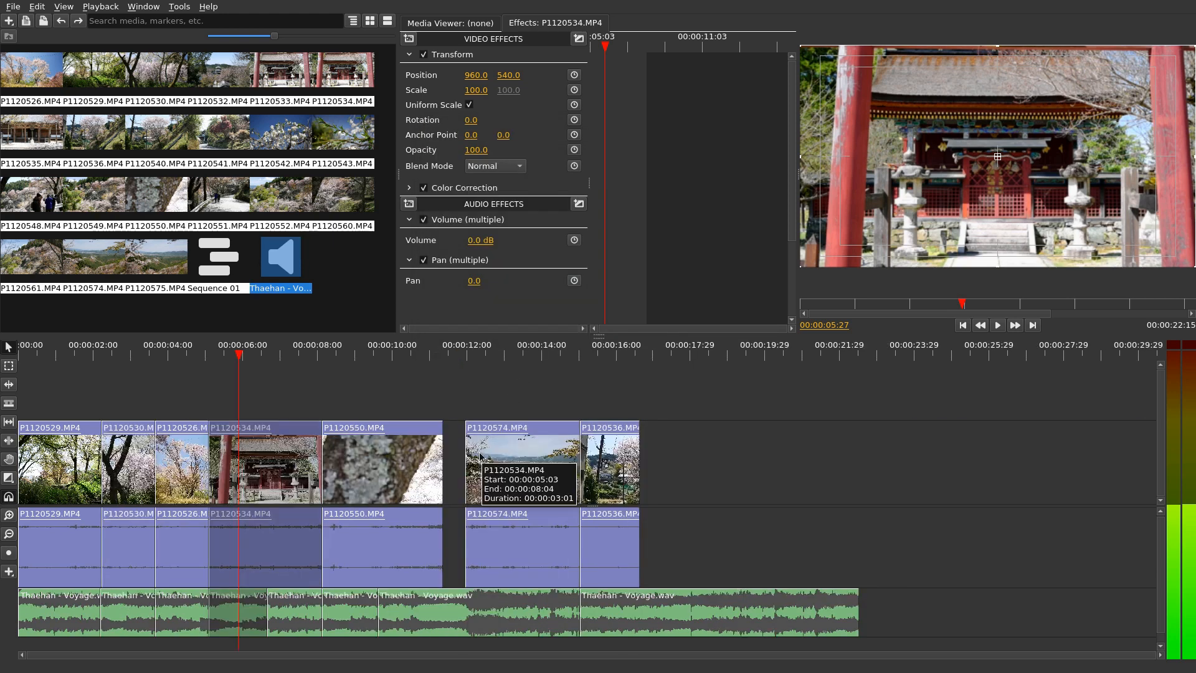
left_click(867, 354)
left_click_drag(870, 355, 640, 359)
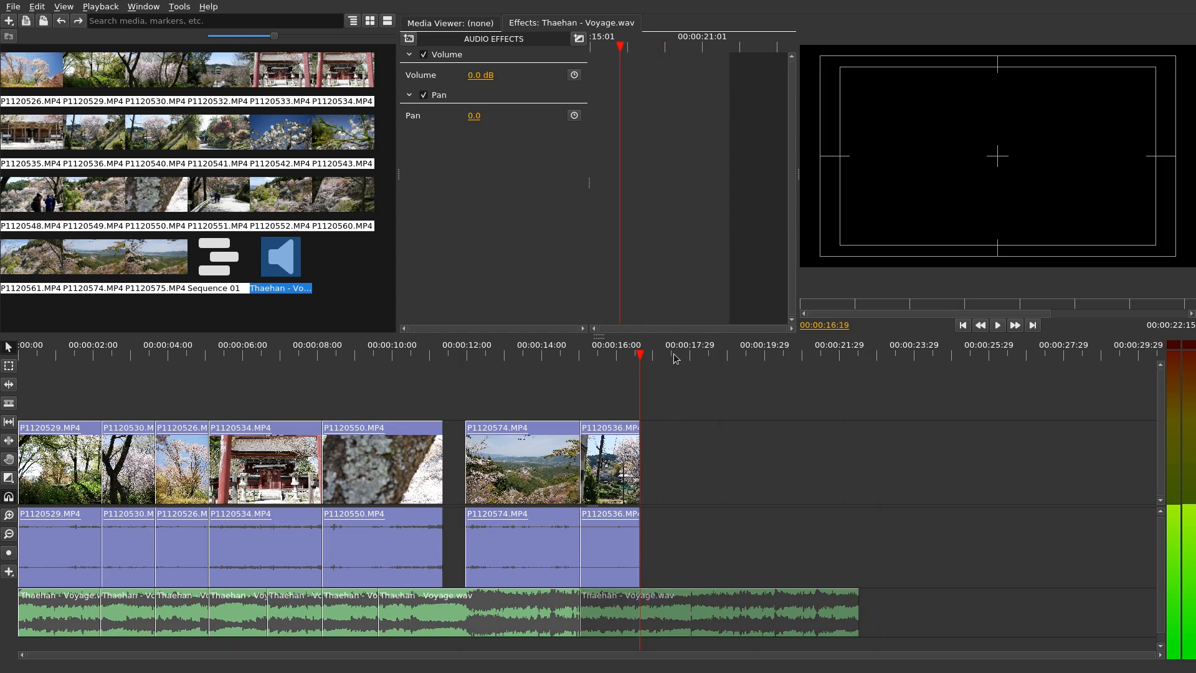
key("o")
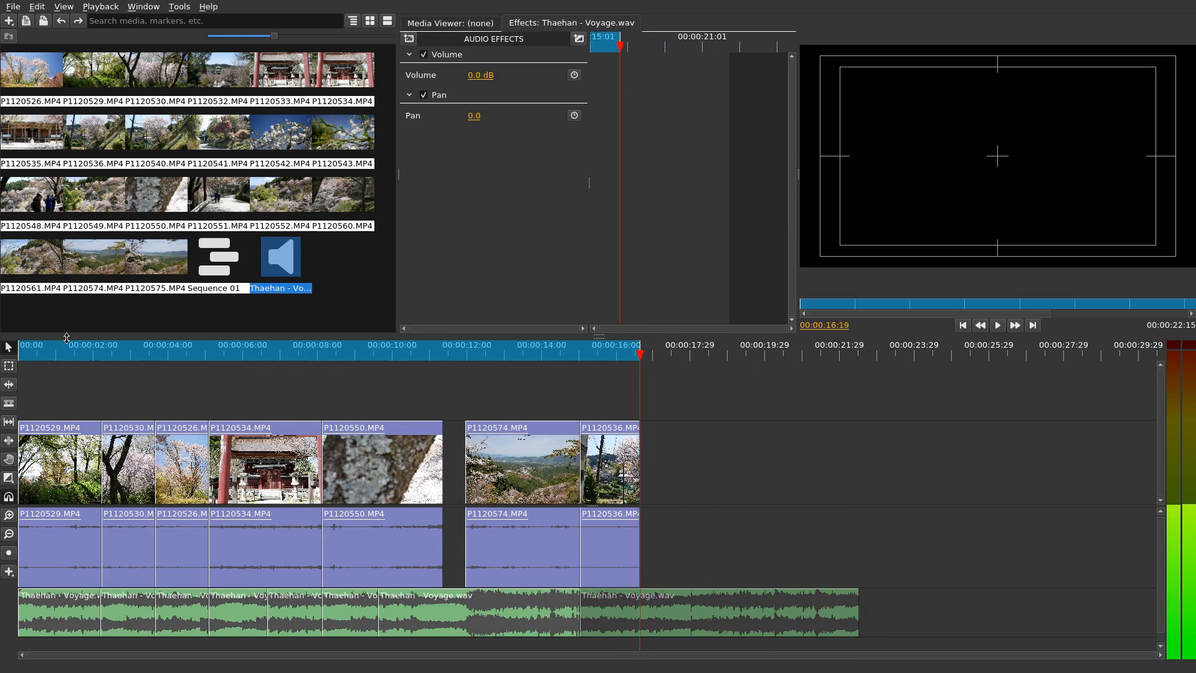
- Reopen the export settings of Sequence 01 and review the video codec choices, keeping libx264 H.264
left_click(13, 6)
left_click(522, 411)
key("ctrl+m")
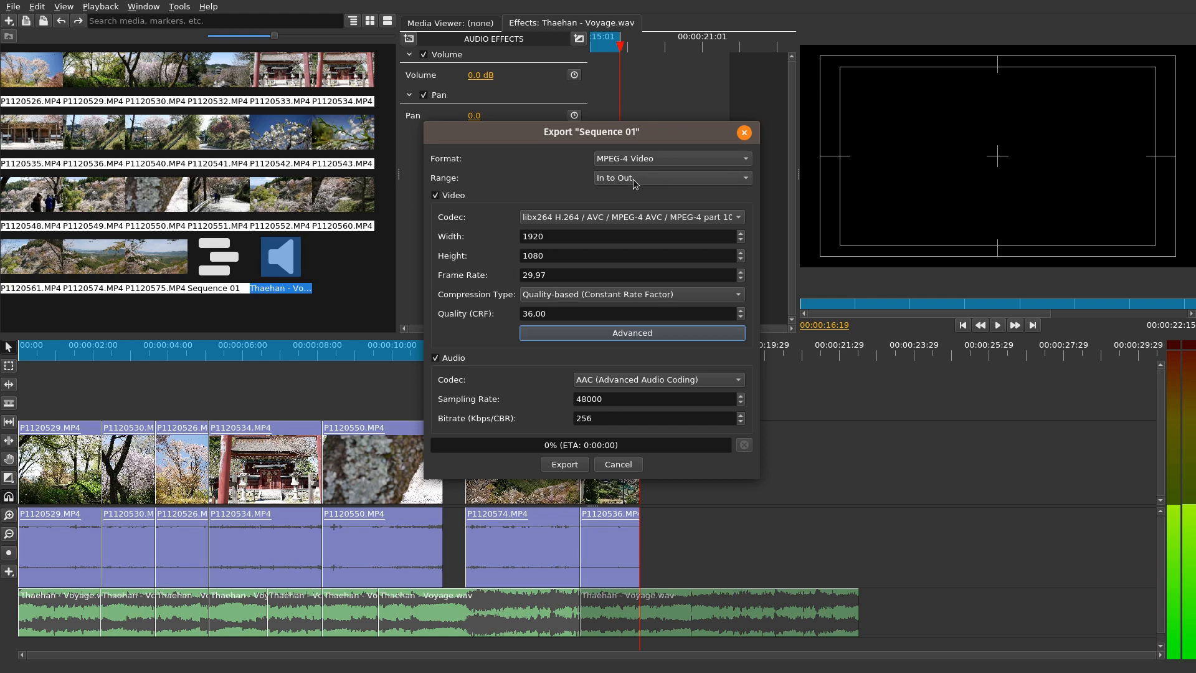
left_click(646, 218)
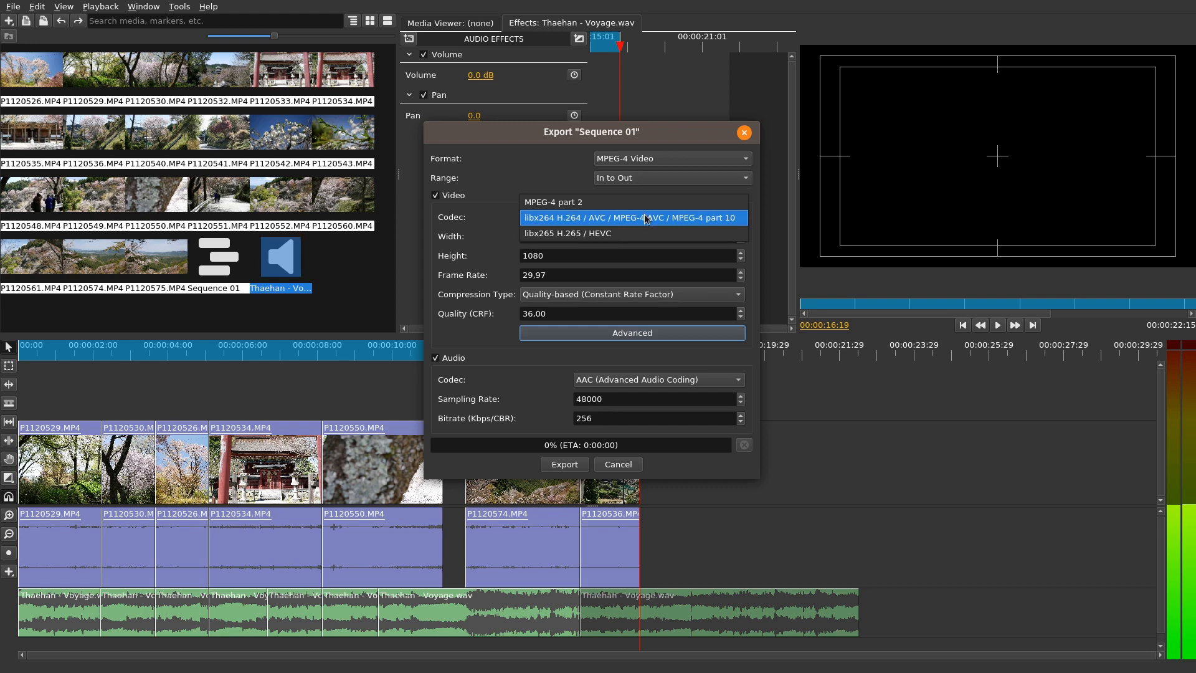
left_click(644, 217)
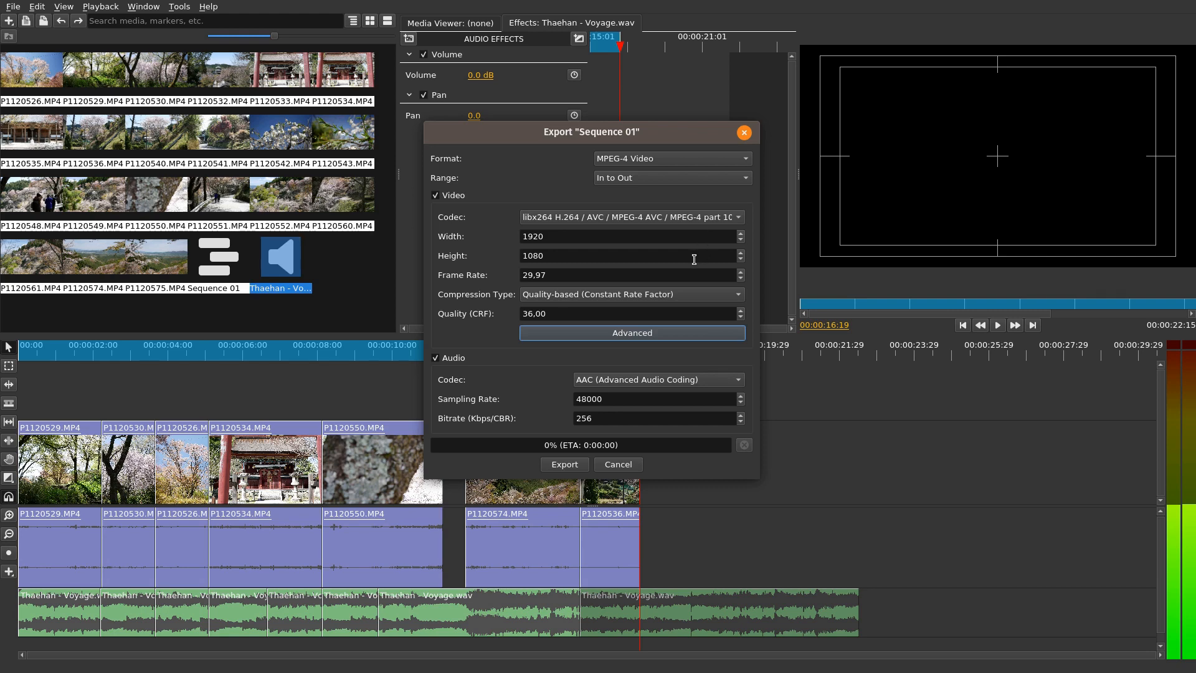
left_click(634, 218)
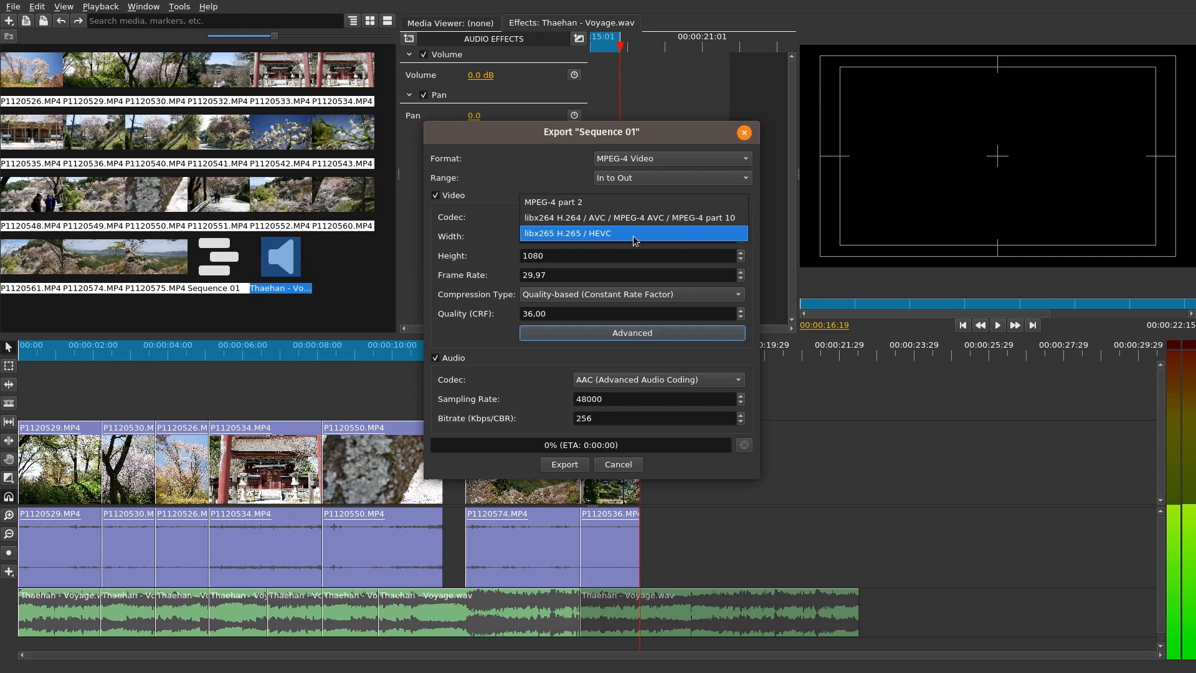
left_click(483, 241)
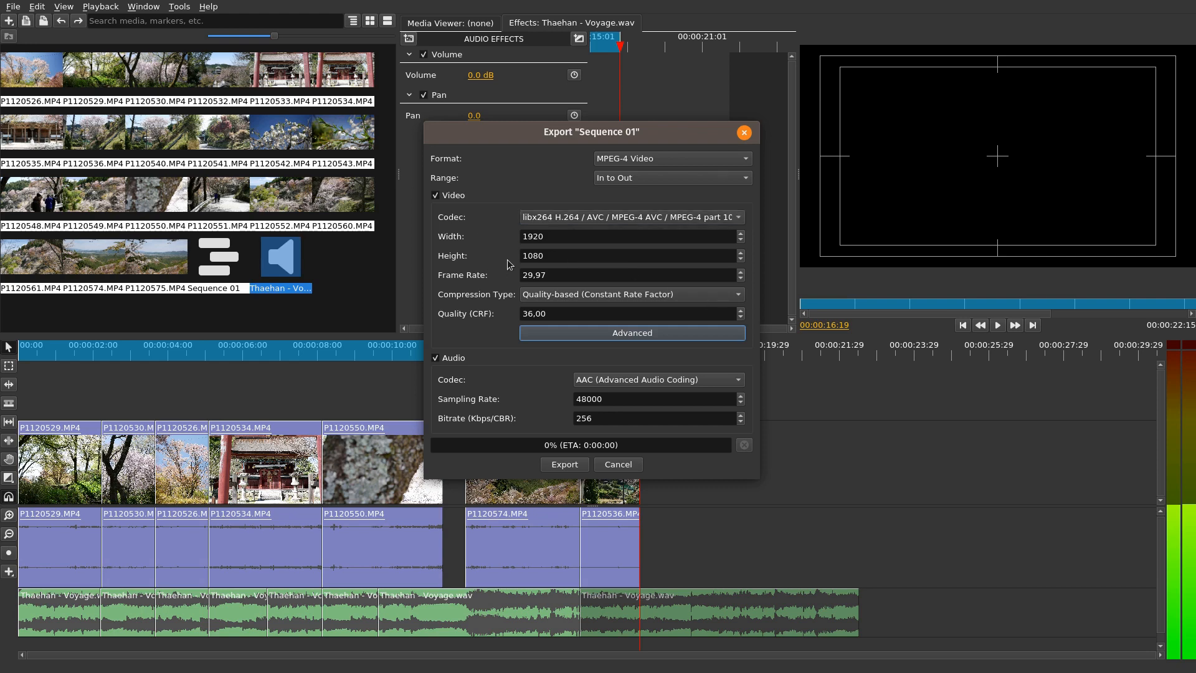
- Examine the width, height and frame rate settings for the exported video
left_click(557, 239)
left_click(564, 257)
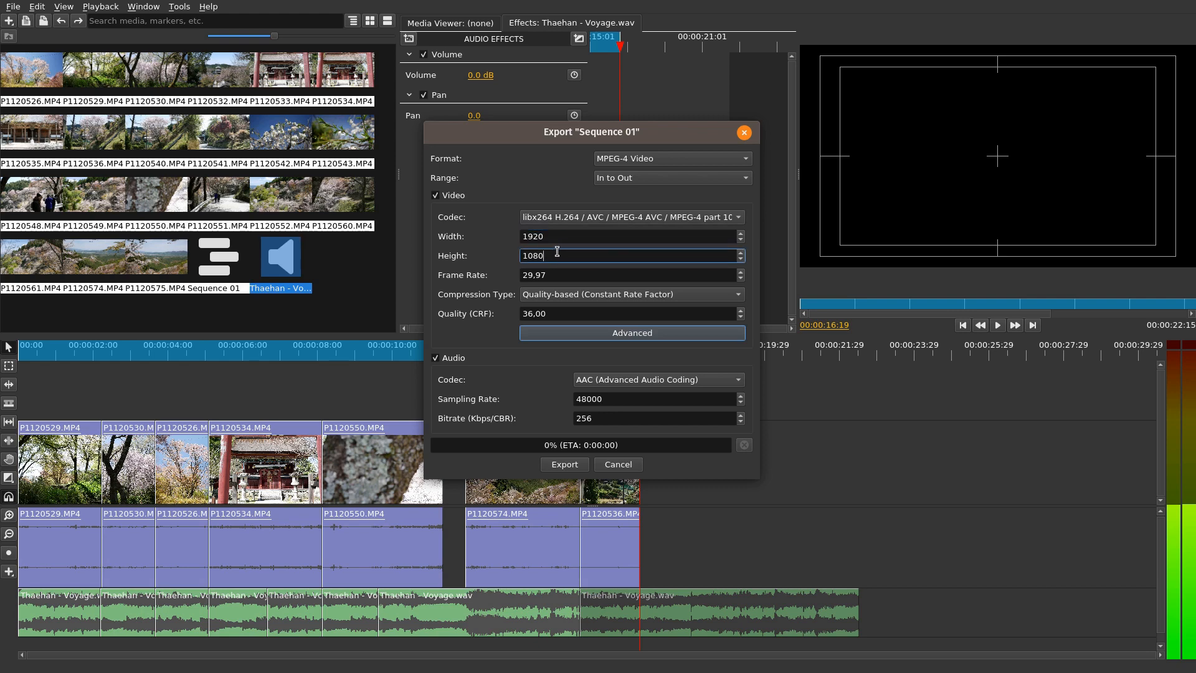
double_click(566, 275)
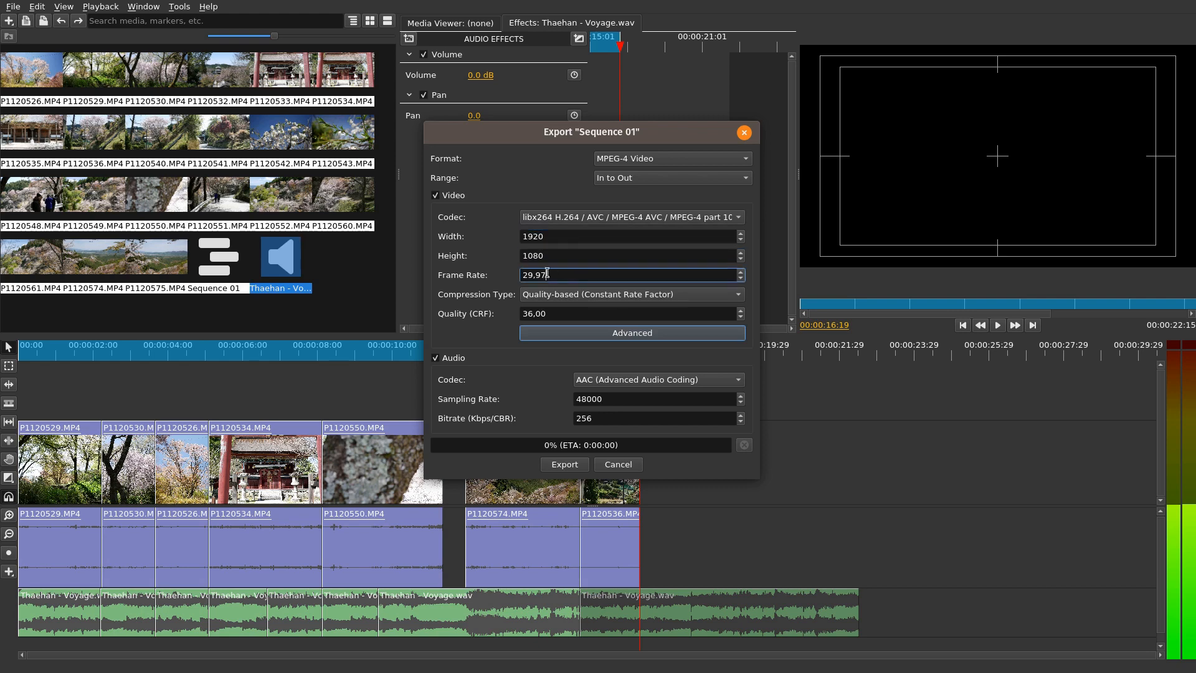
left_click(501, 289)
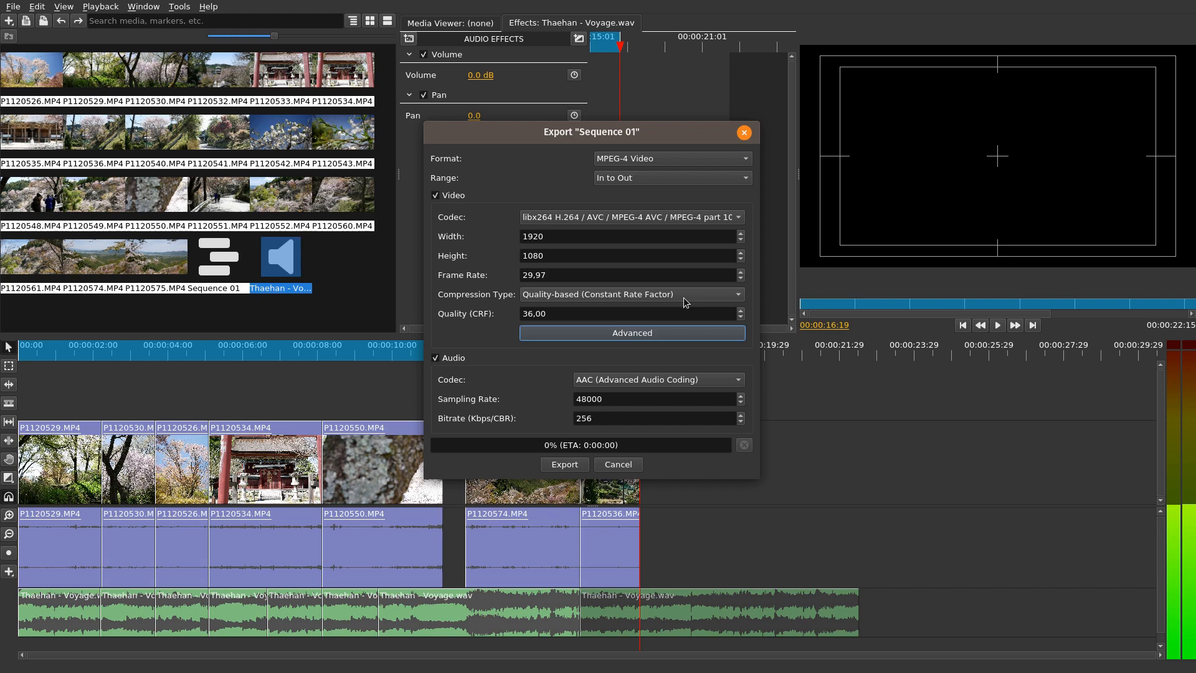
- Try export Quality (CRF) values of 20 and 0, and set it back to 36
left_click(584, 313)
key("ctrl+a")
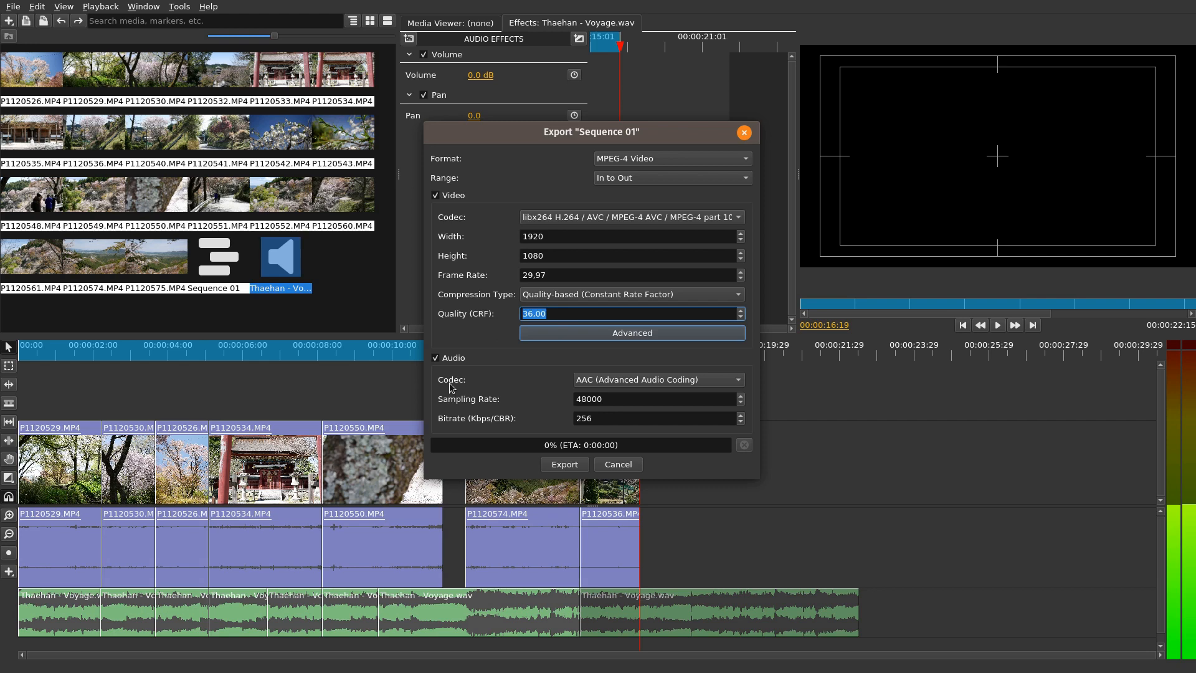
type("20")
key("BackSpace")
key("BackSpace")
type("0")
key("ctrl+a")
type("36")
key("Tab")
- Set the export Quality (CRF) to 25
left_click(577, 313)
left_click_drag(609, 312, 517, 306)
type("25")
- Try an audio bitrate of 192 Kbps for the export and set it back to 256
double_click(613, 414)
type("192")
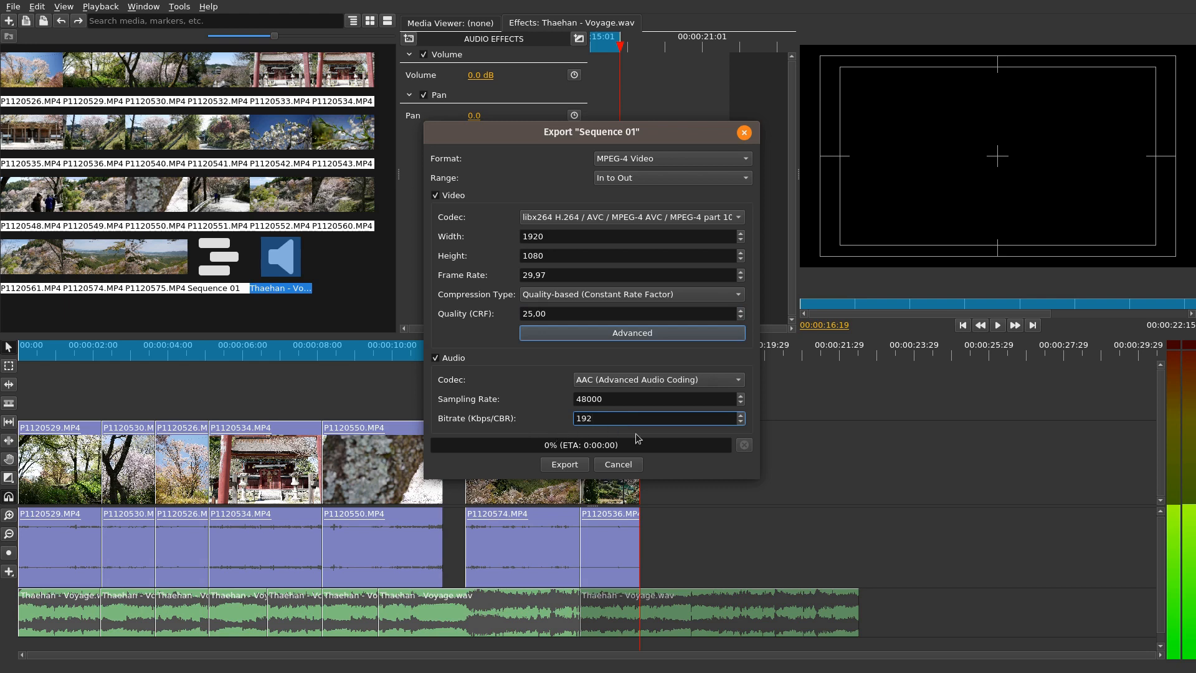
left_click_drag(631, 418, 561, 416)
type("256")
left_click(529, 415)
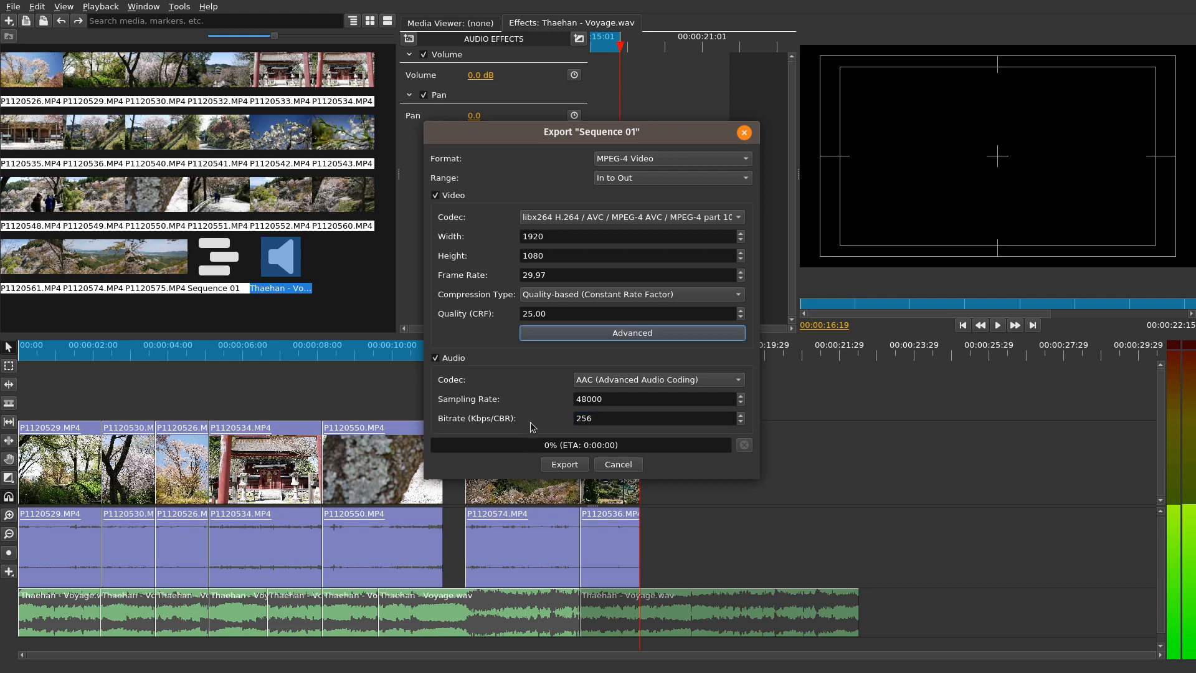
- Export the sequence as an MPEG-4 video named test-export in the Videos folder
left_click(565, 461)
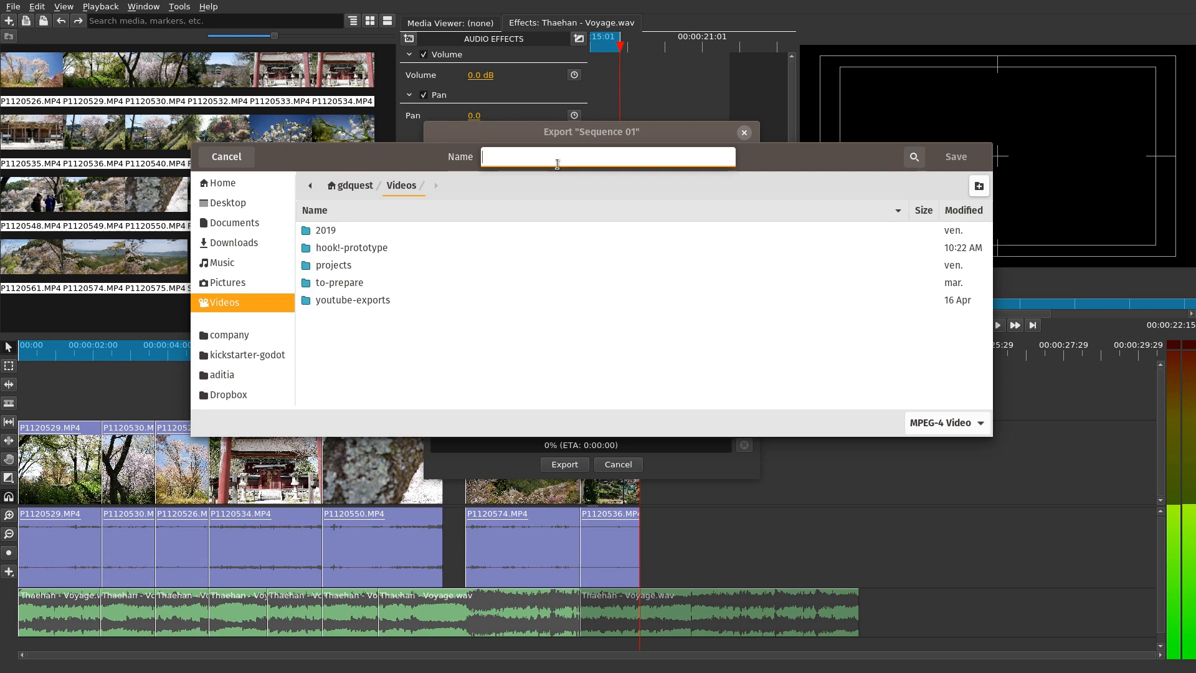
type("test-export")
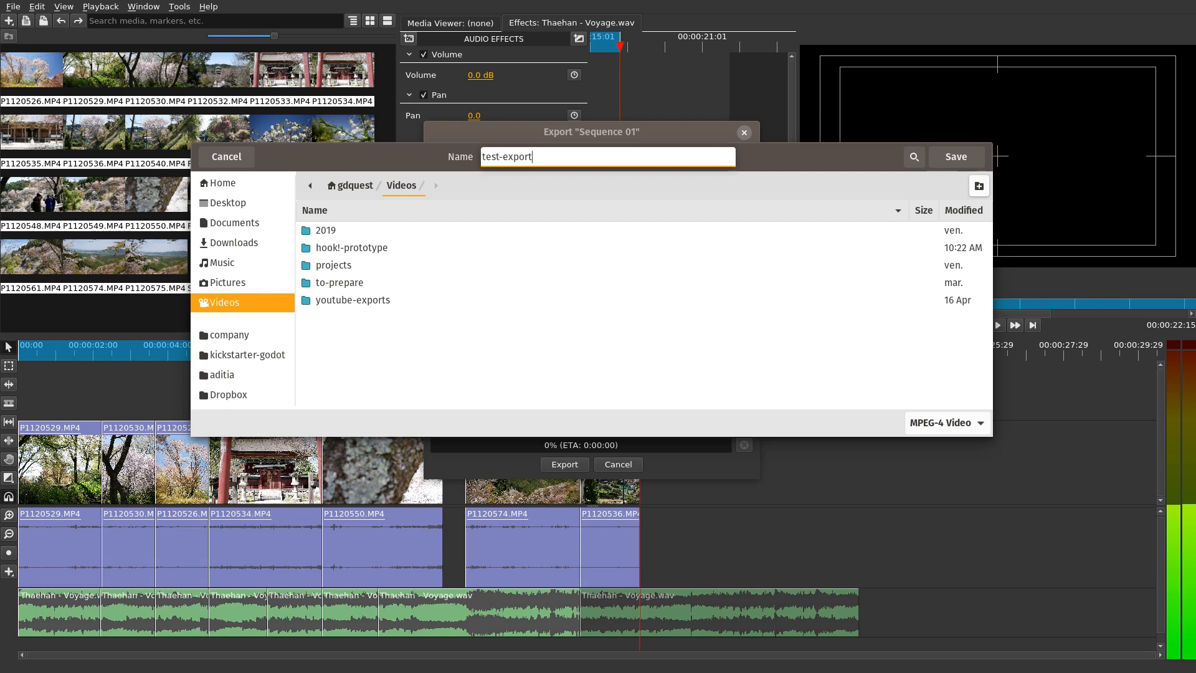
key("Return")
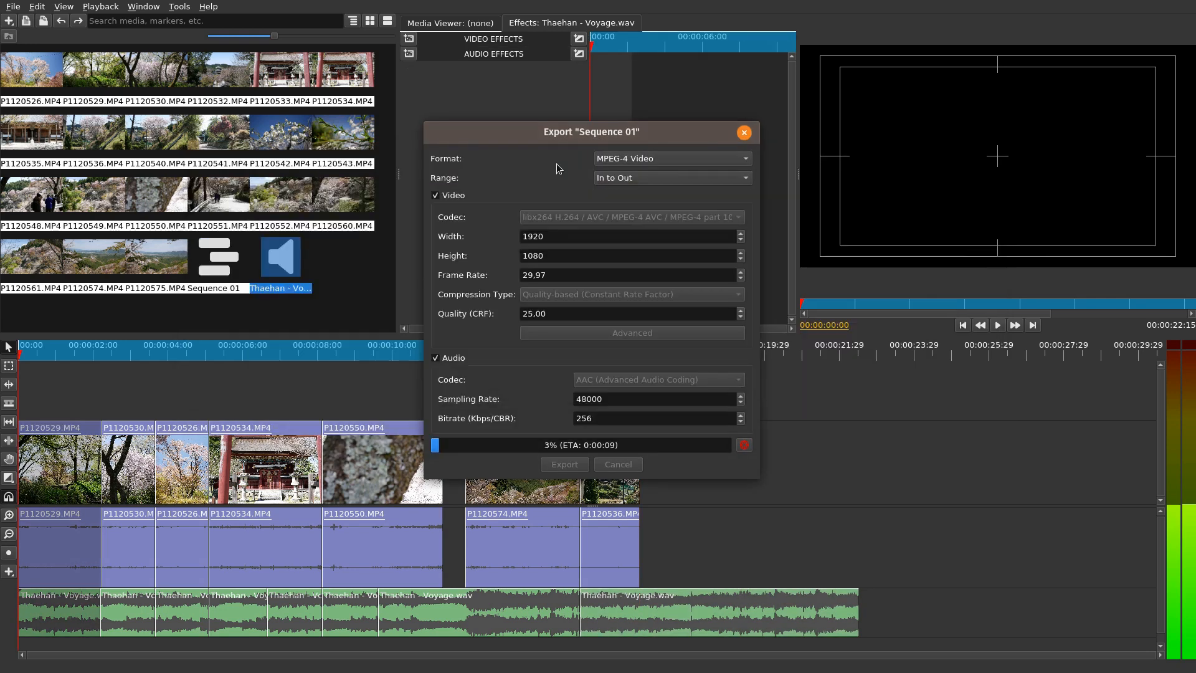